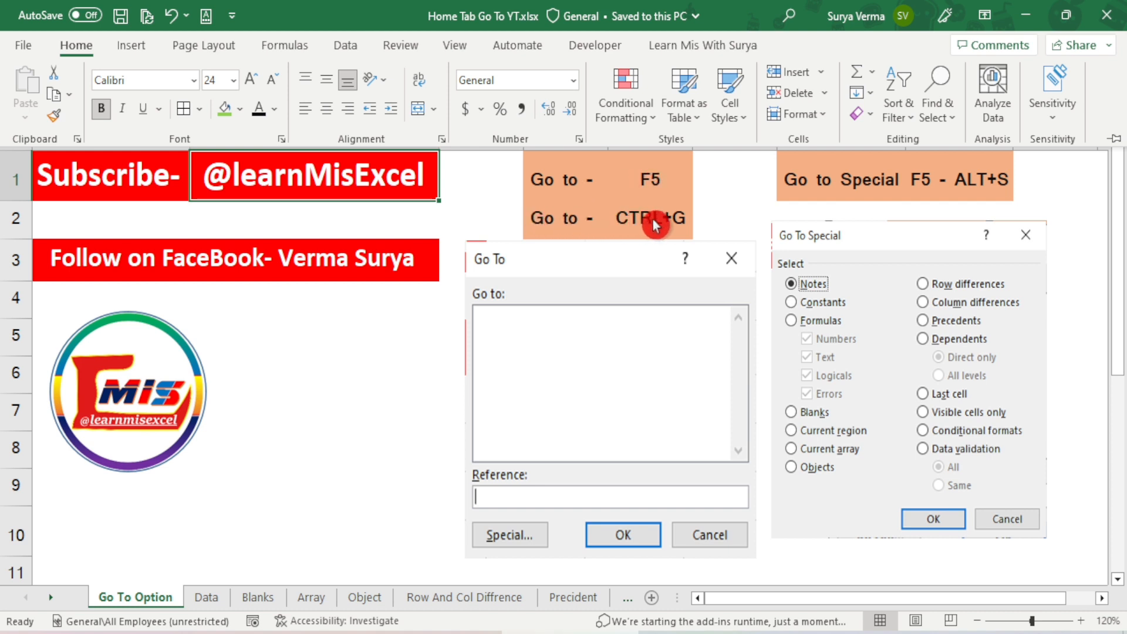
Step: Examine the Go To and Go To Special dialog pictures and their shortcuts on the Go To Option sheet
click(540, 260)
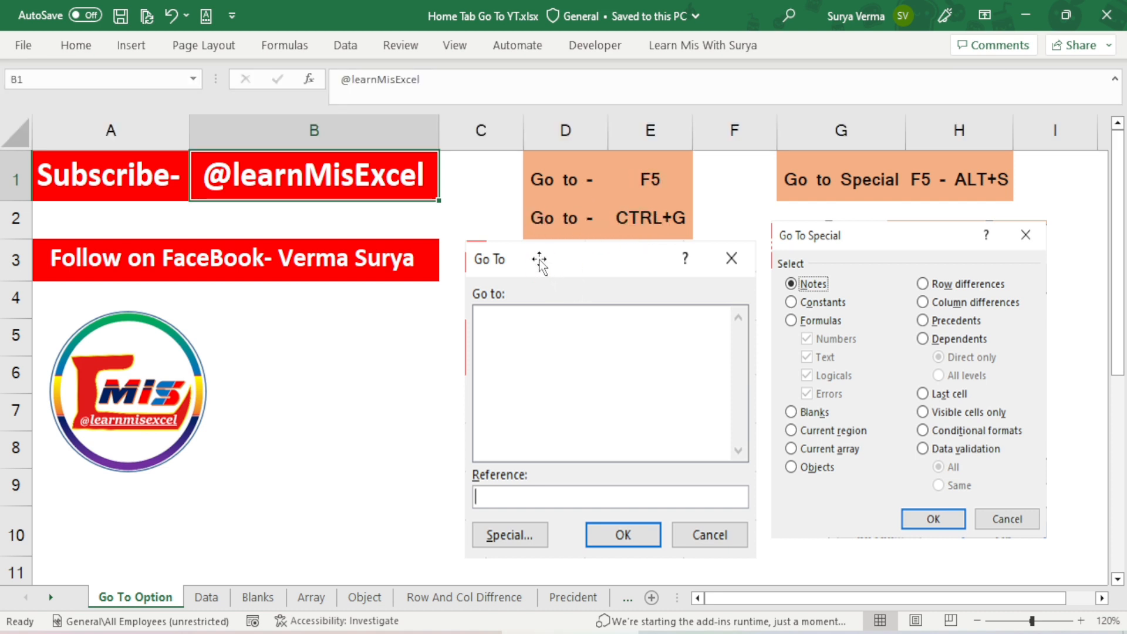
click(874, 235)
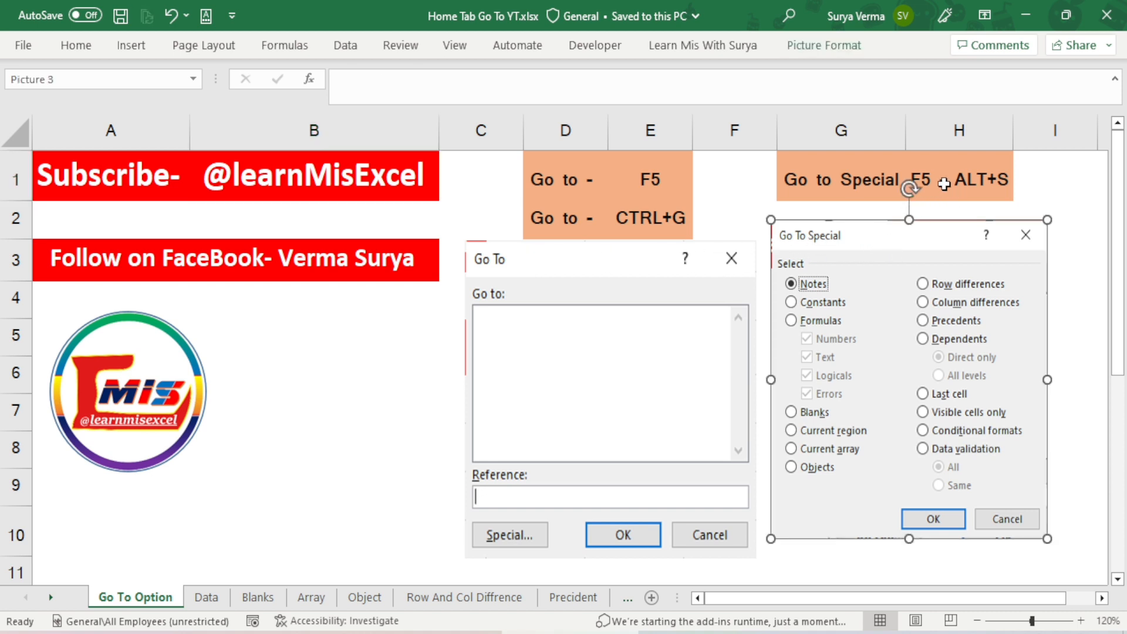
click(468, 526)
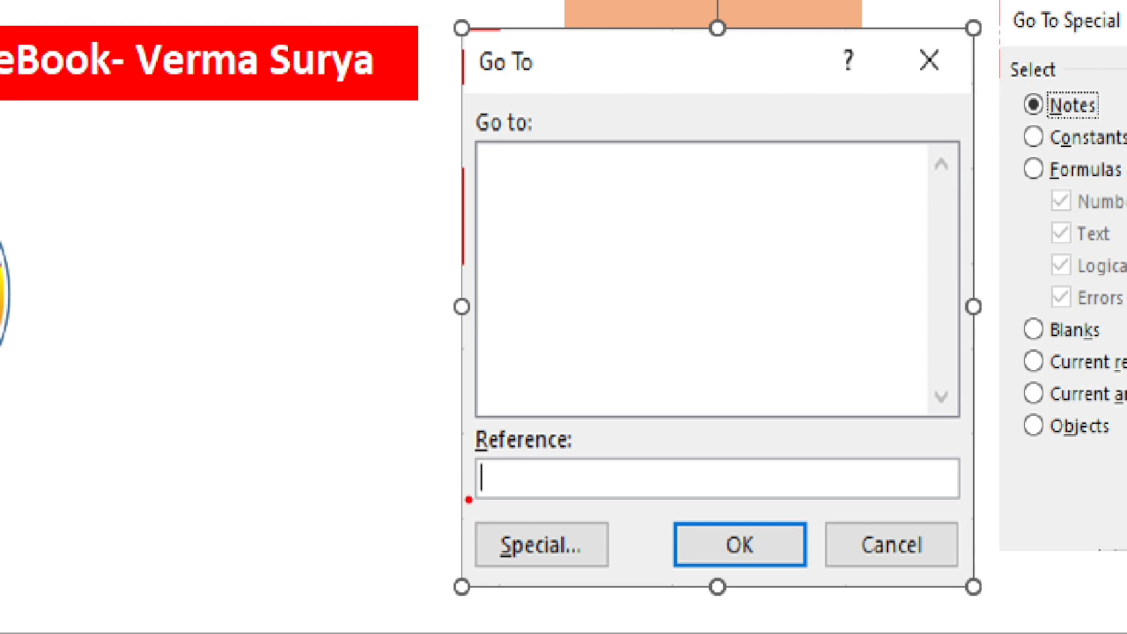
mouse_move(468, 499)
mouse_down()
mouse_move(461, 597)
mouse_move(672, 588)
mouse_move(627, 522)
mouse_move(456, 509)
mouse_up()
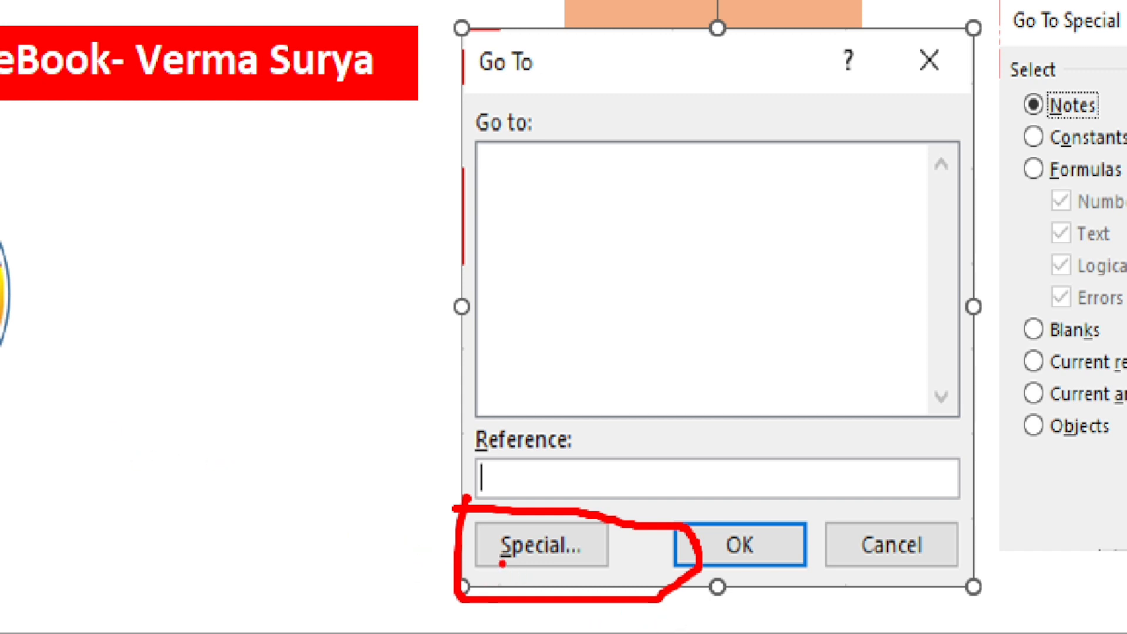
drag(502, 564, 521, 562)
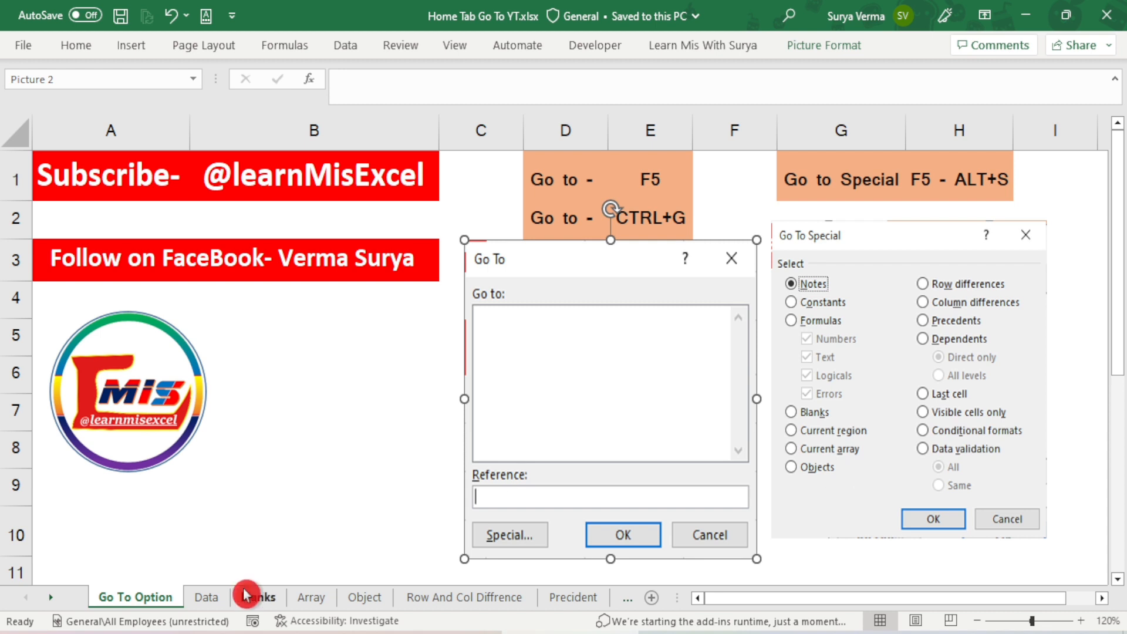
Step: On the Data sheet, select all cells that contain notes using Go To Special with the Notes option
click(204, 602)
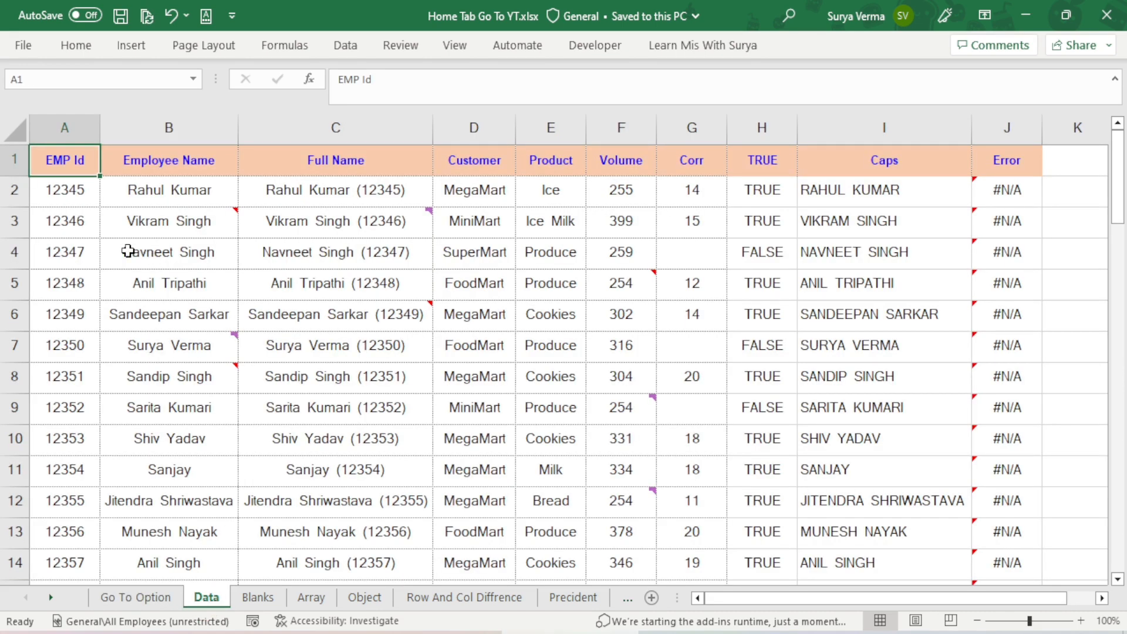
key(Down)
key(Up)
key(Right)
key(Left)
key(ctrl+g)
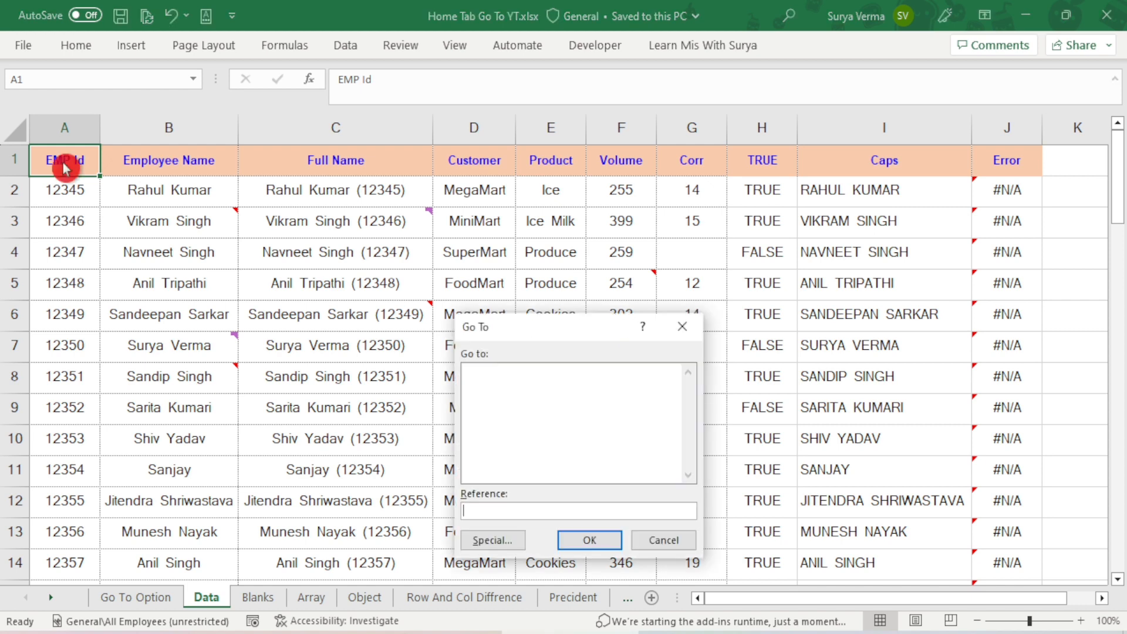
click(500, 545)
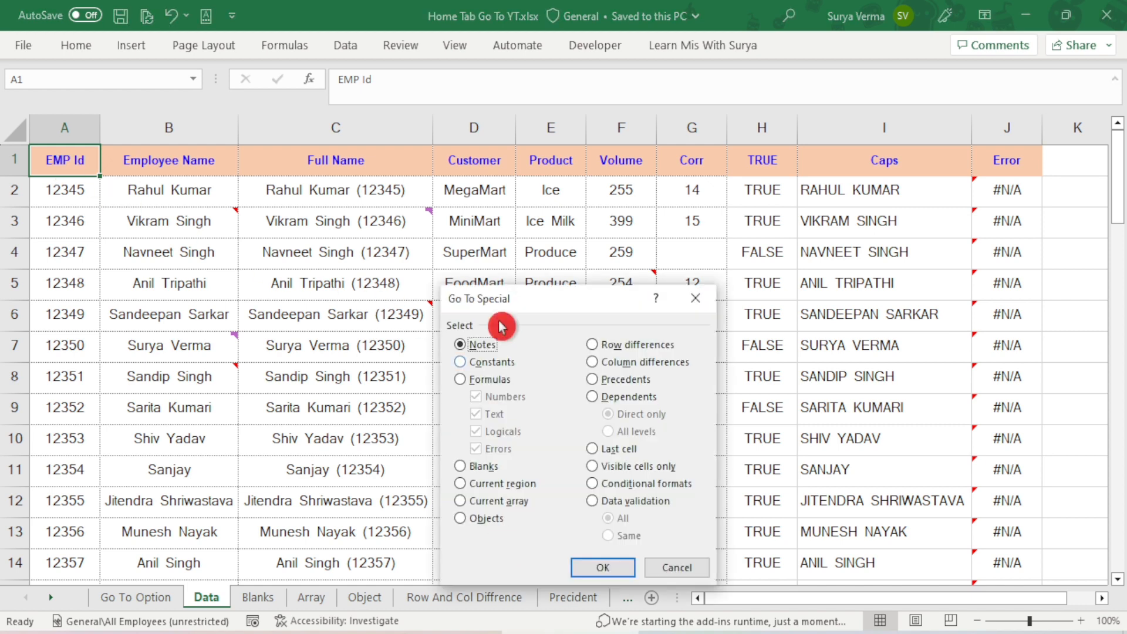
drag(529, 299, 466, 161)
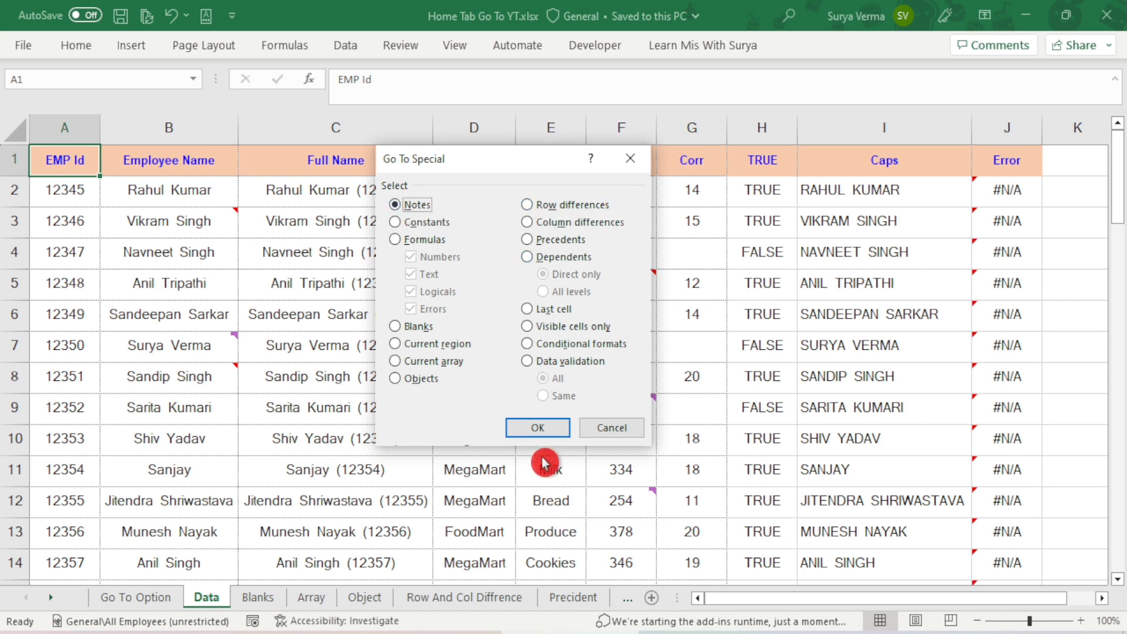
click(540, 427)
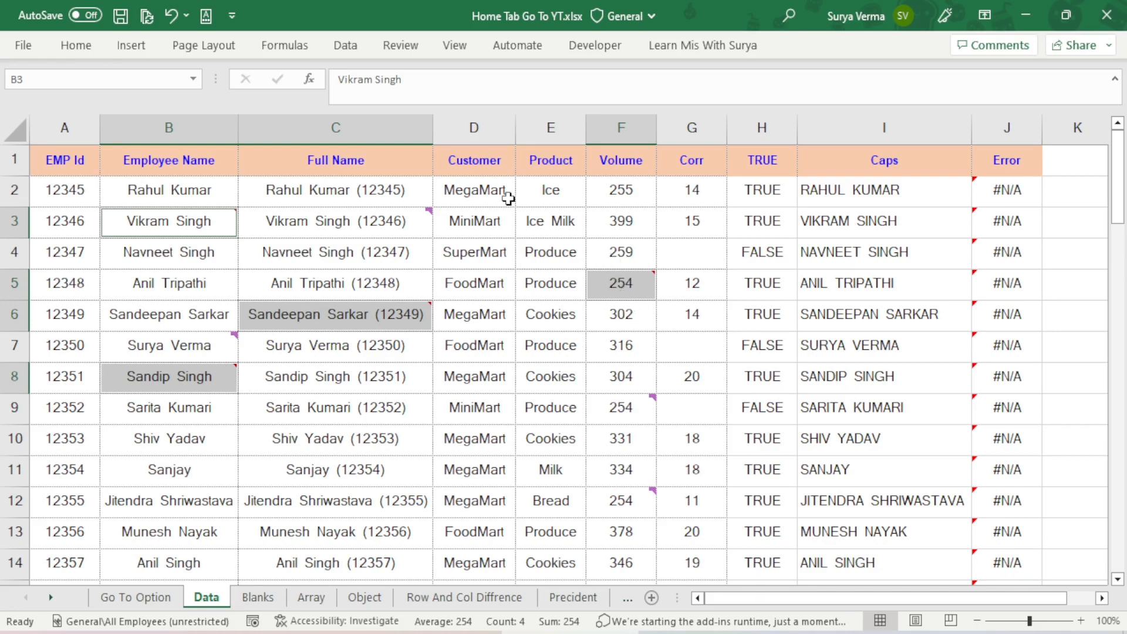
Step: Fill the selected note cells with green and check each highlighted cell
click(73, 46)
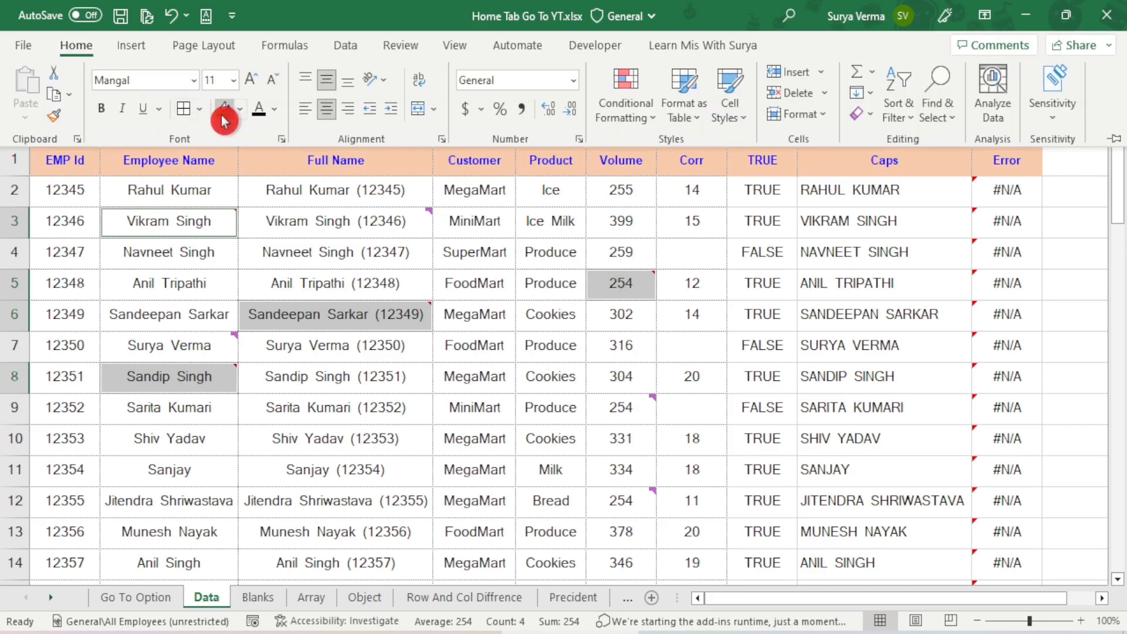
click(224, 109)
key(ctrl+F1)
click(224, 377)
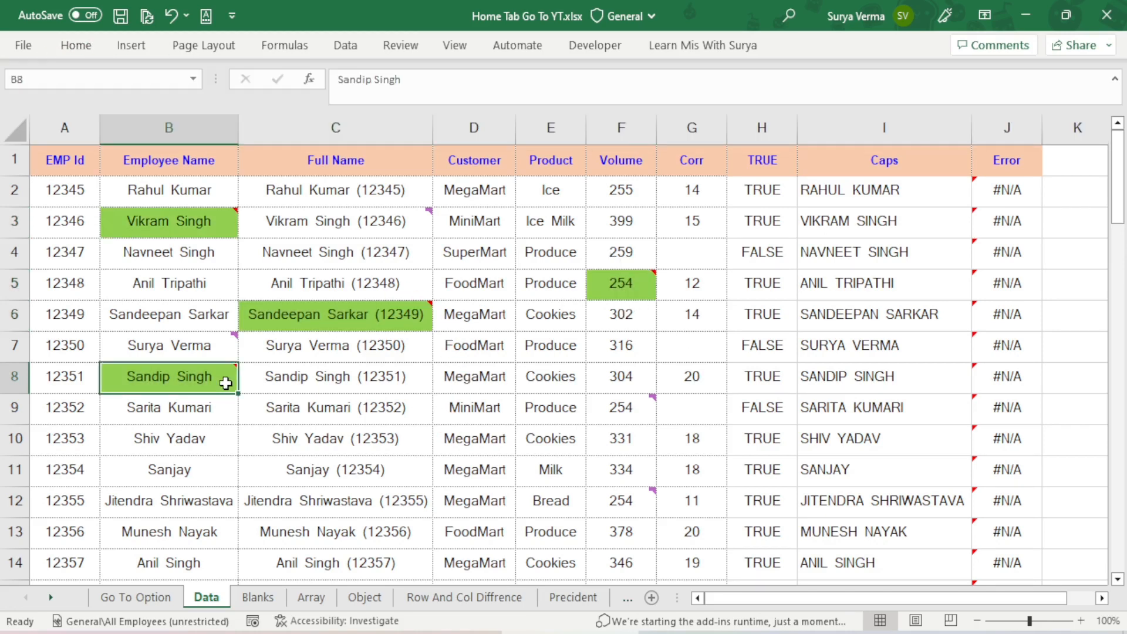
click(179, 235)
click(176, 373)
click(345, 328)
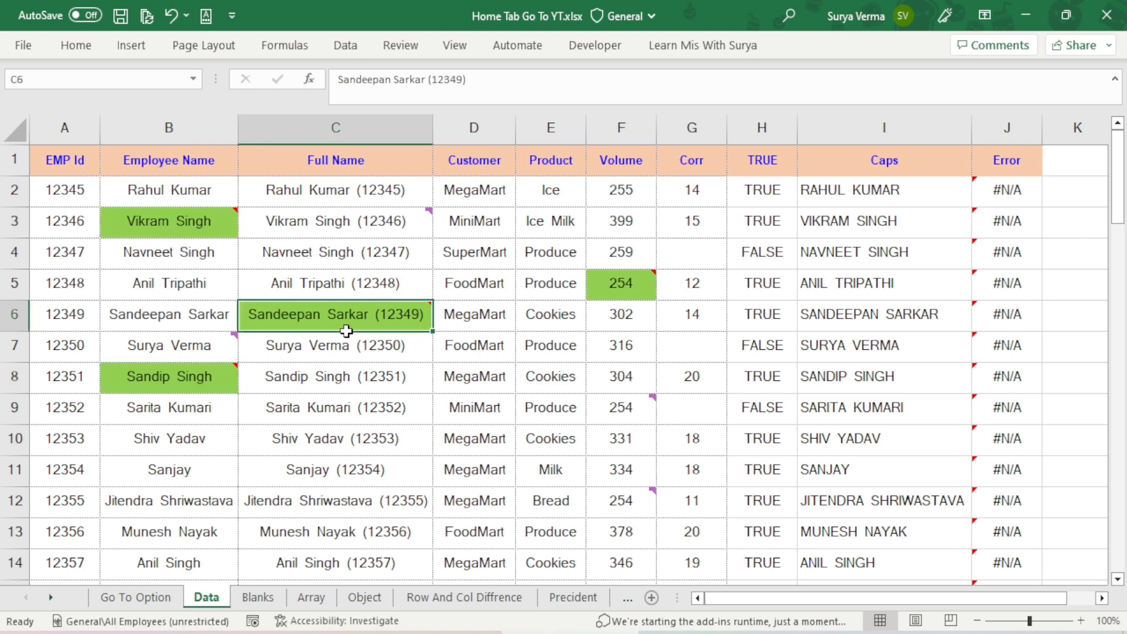
click(618, 285)
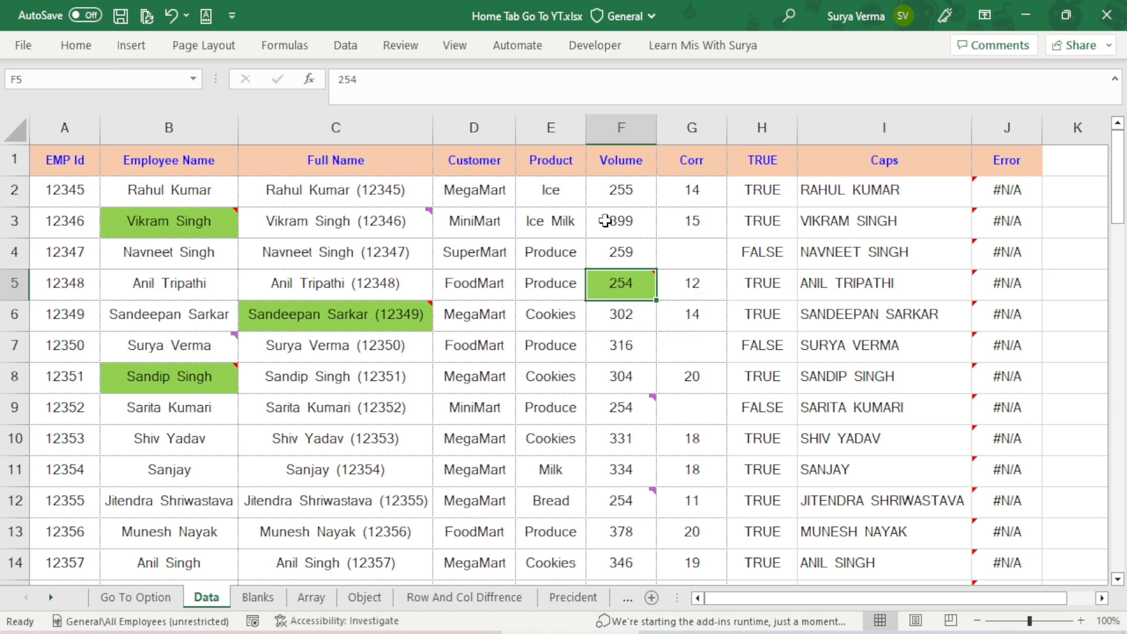
Step: Add a new note to cell F3 in the Volume column without entering further text
click(625, 221)
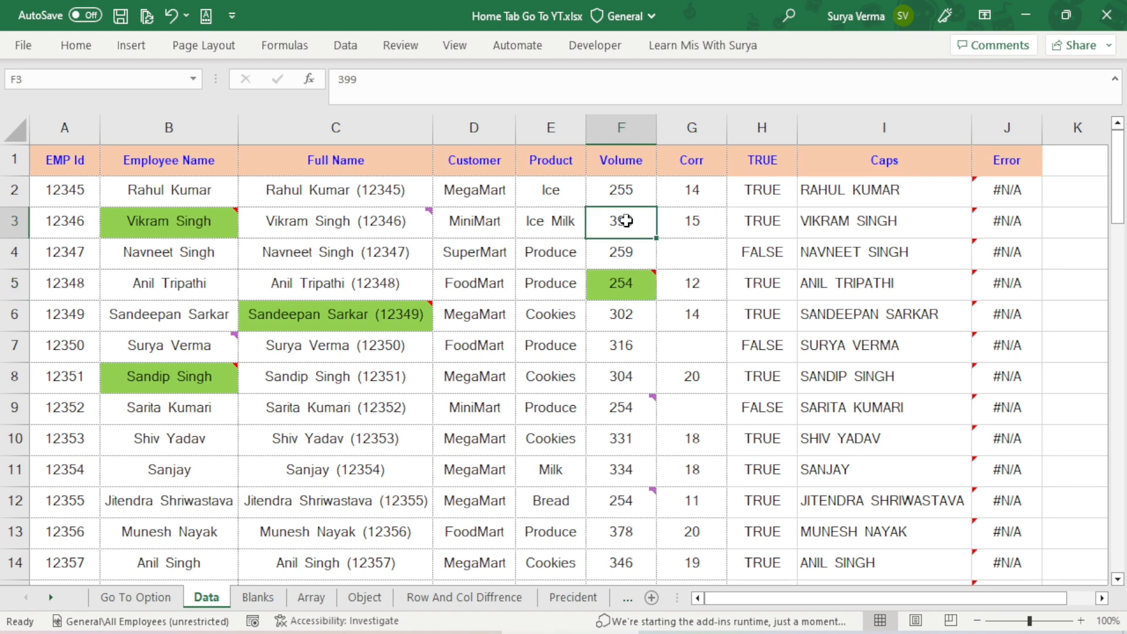
right_click(624, 222)
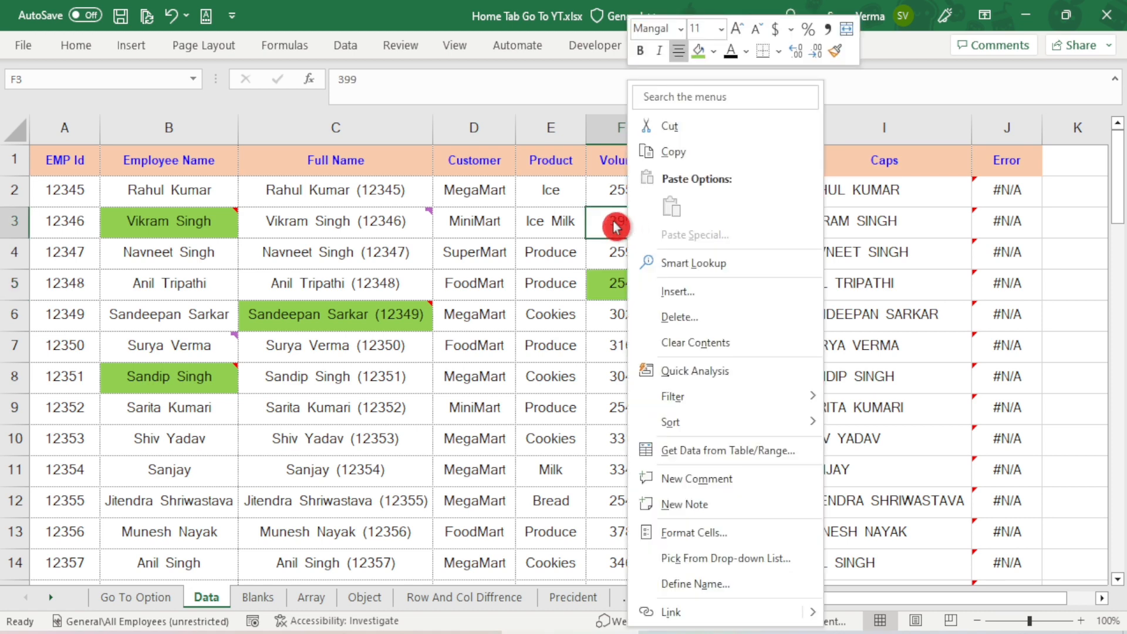
click(700, 512)
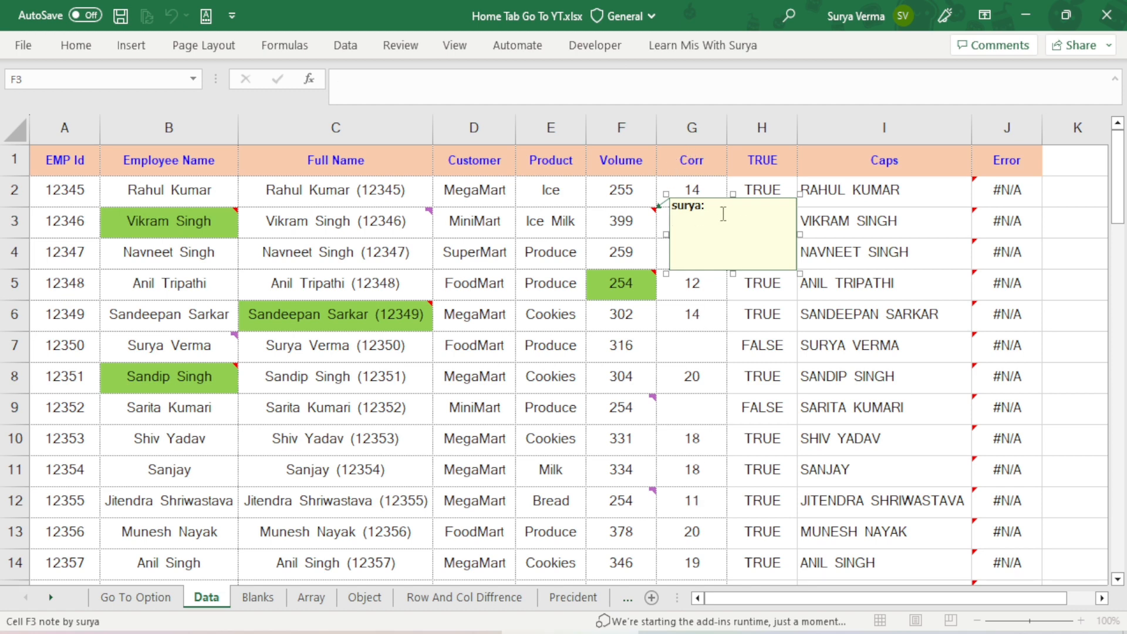
click(399, 45)
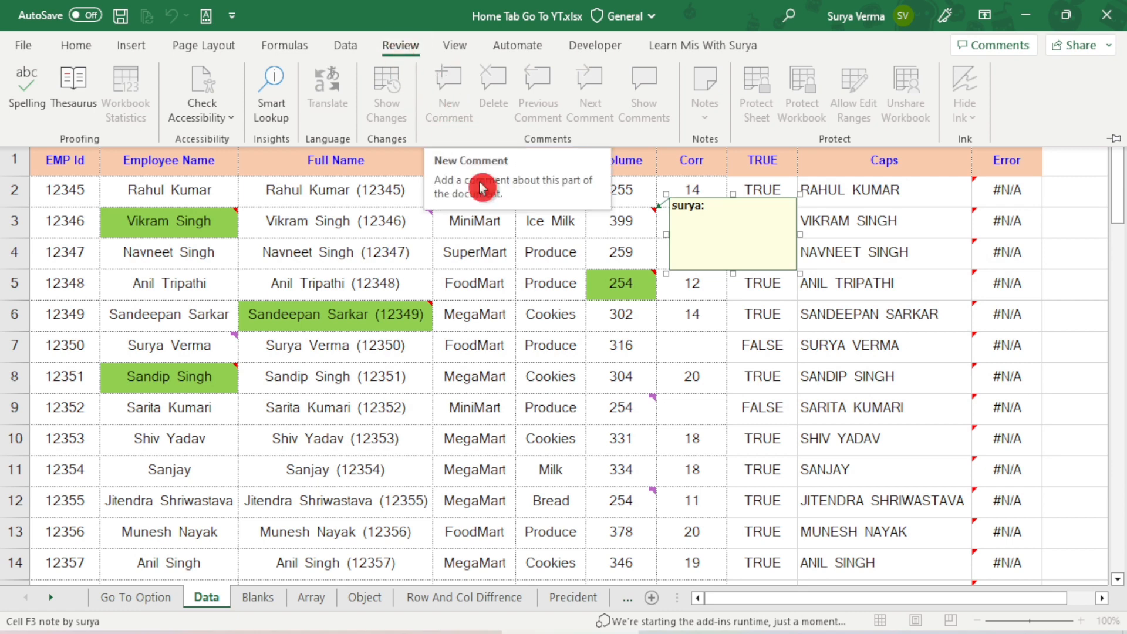
click(531, 248)
click(604, 233)
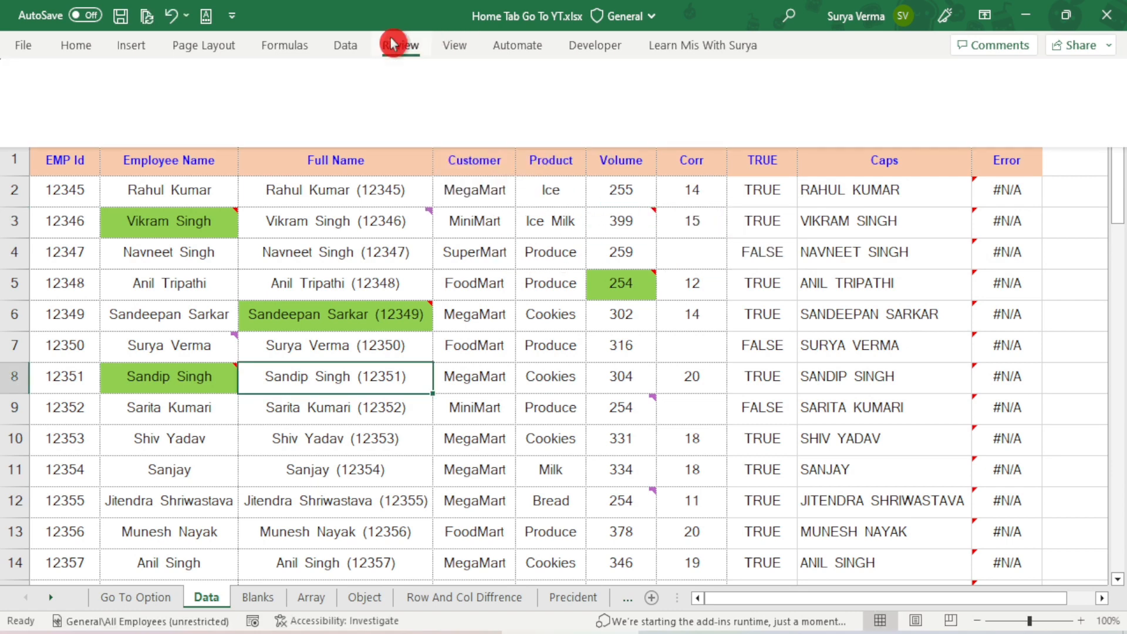
click(395, 41)
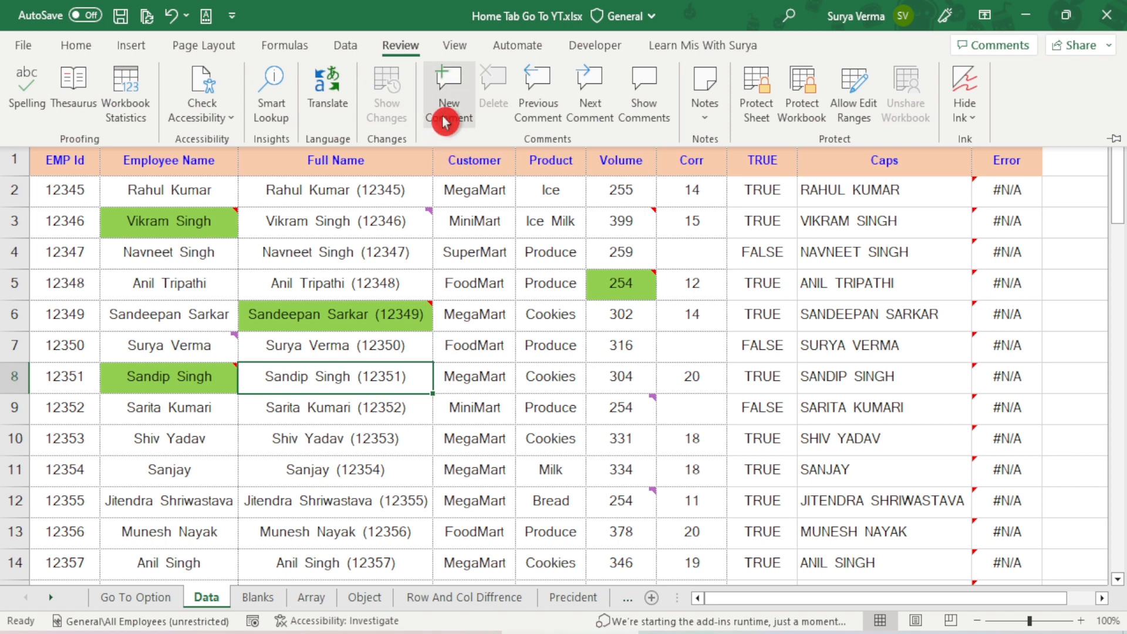
click(410, 448)
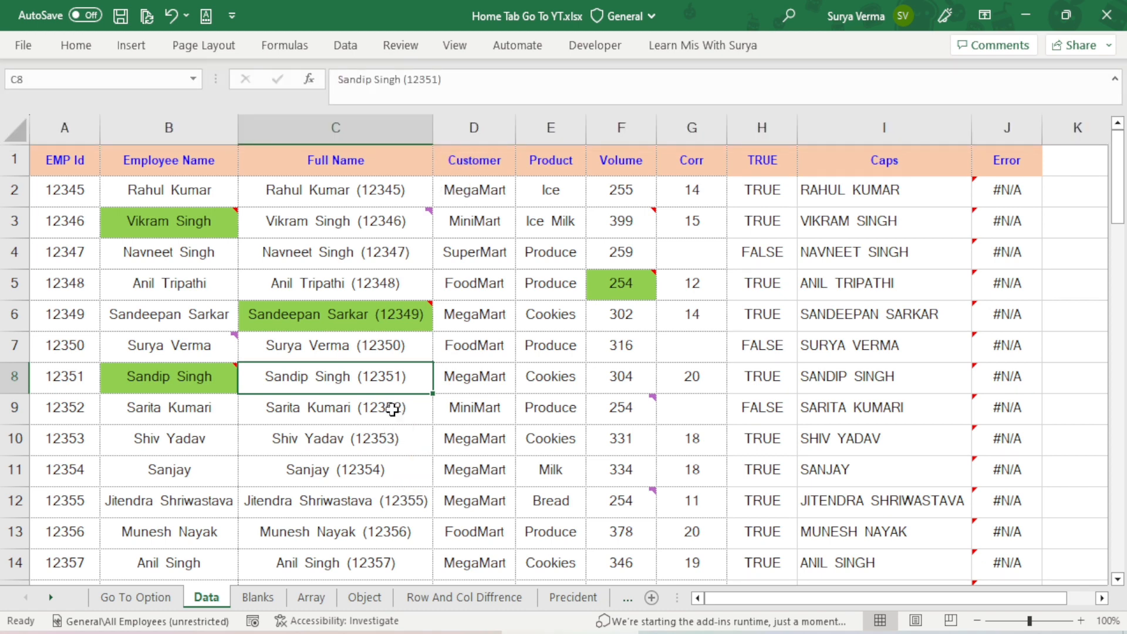
Step: Select all numeric constants with Go To Special, using Constants with only Numbers ticked and Text, Logicals and Errors cleared
key(ctrl+g)
click(422, 411)
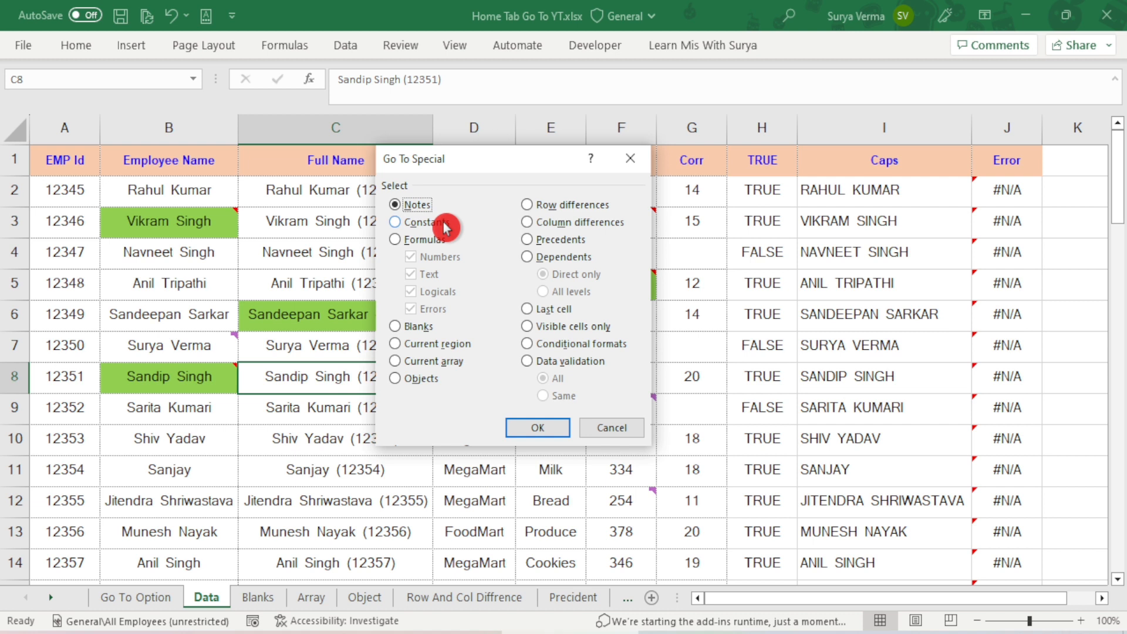
click(446, 228)
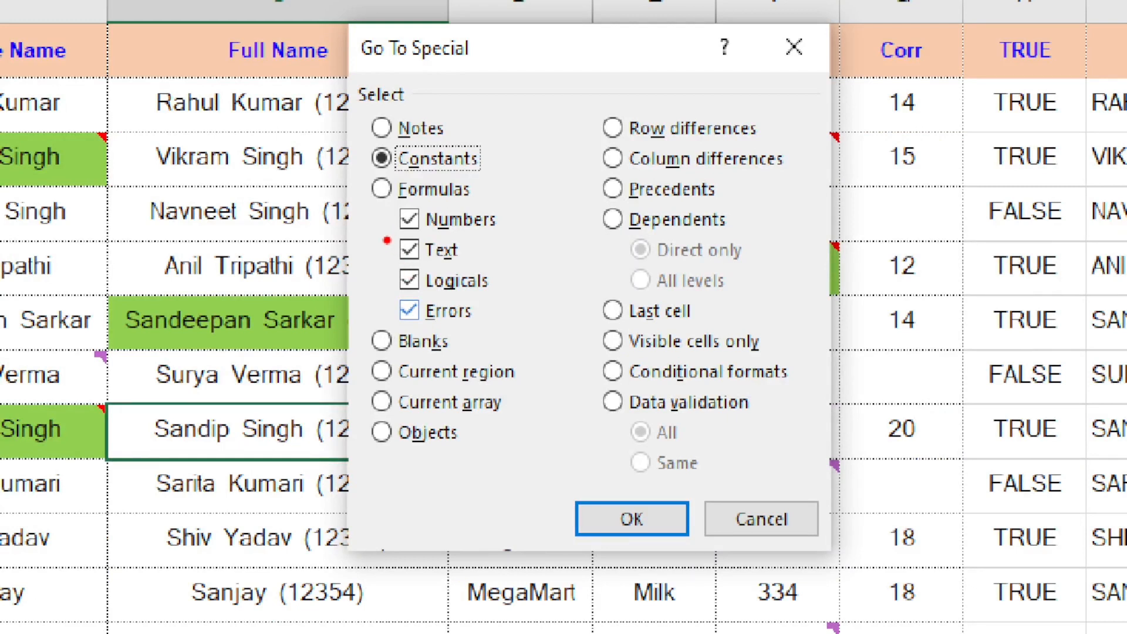
drag(387, 237, 376, 320)
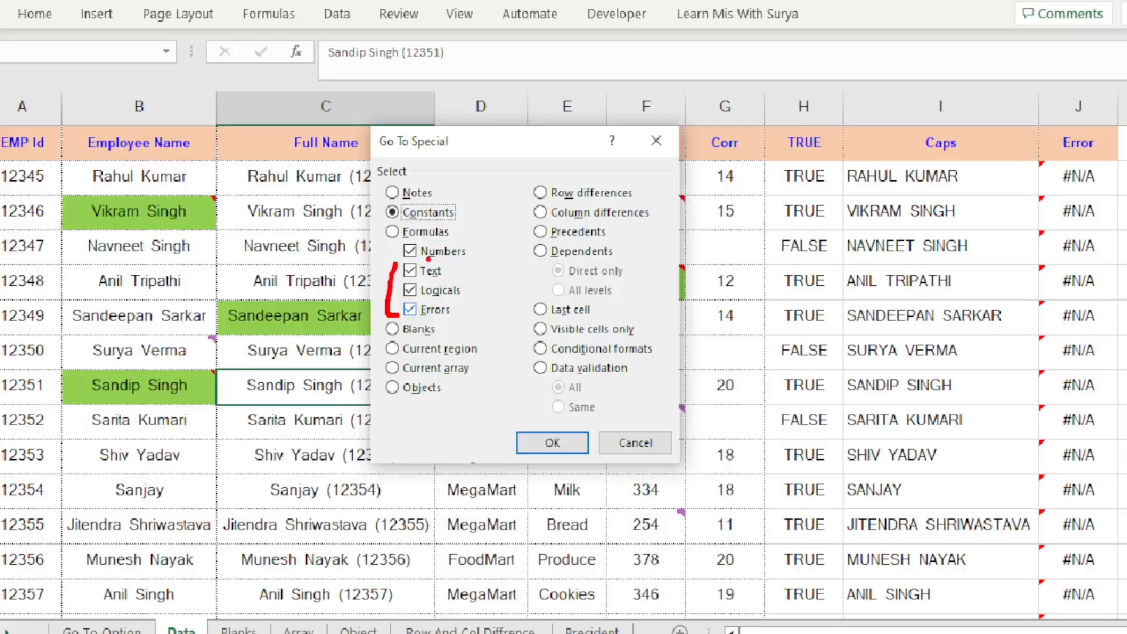
click(409, 312)
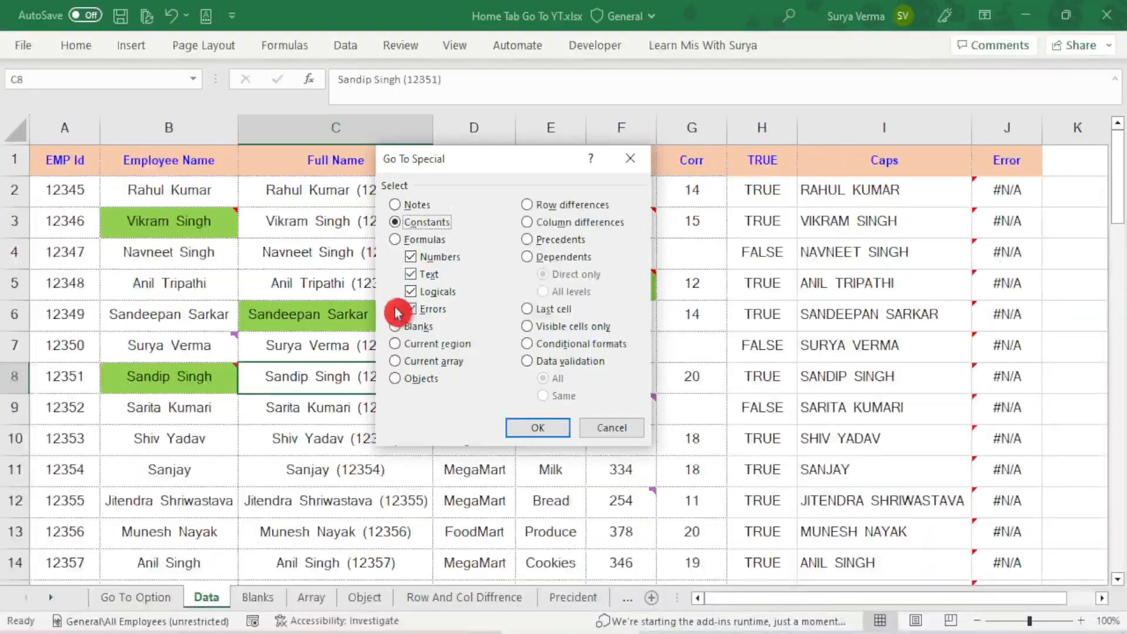
click(412, 276)
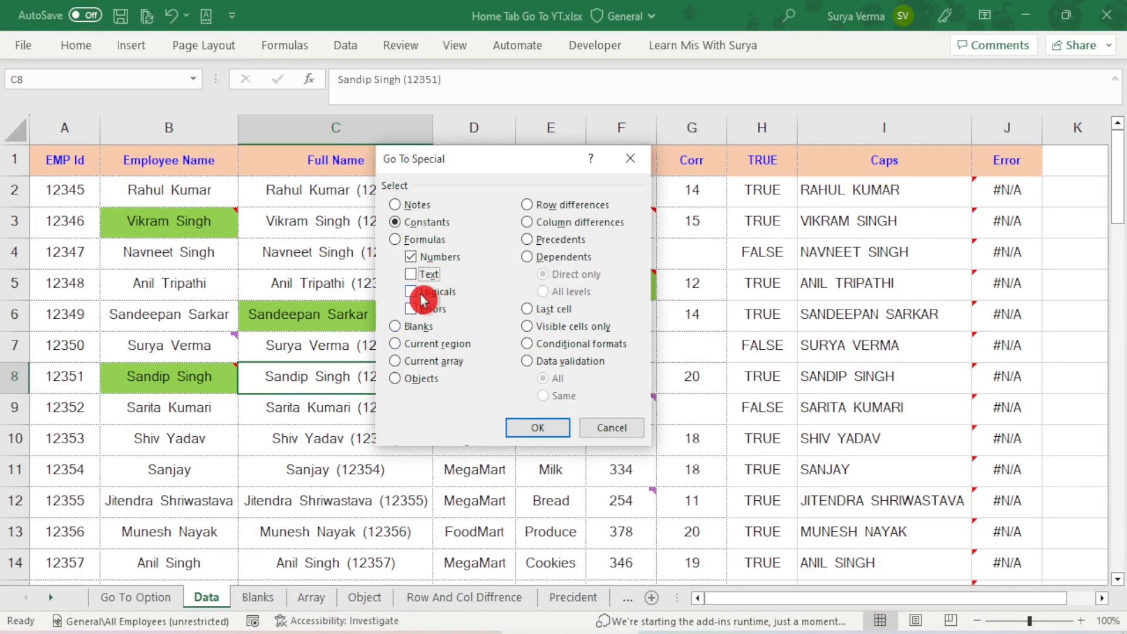
click(537, 427)
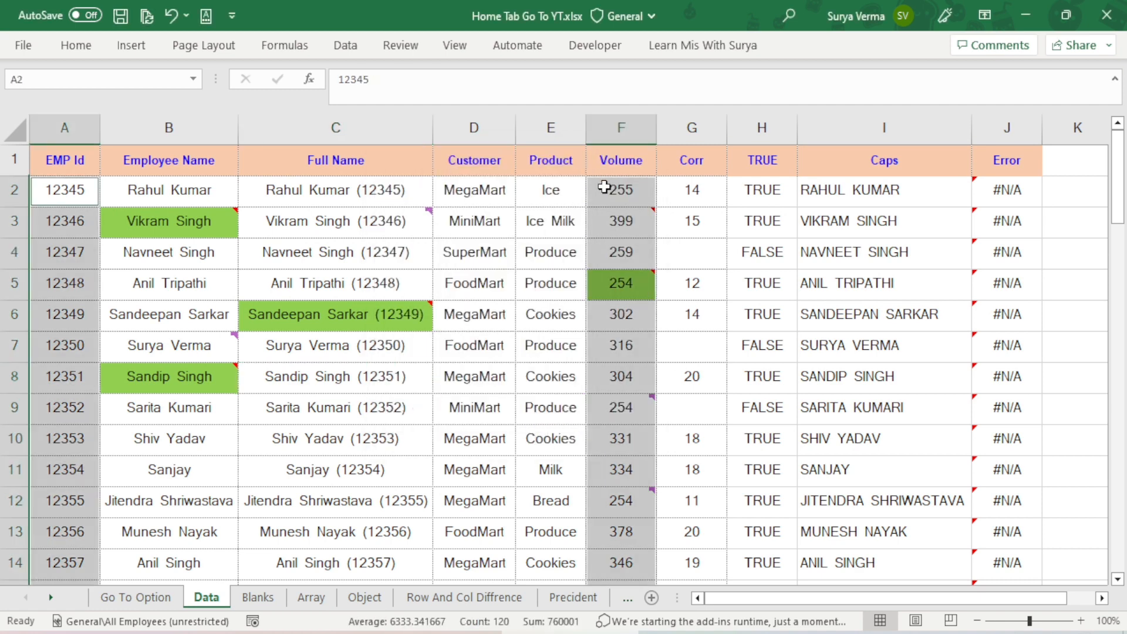
Step: Check whether the cells in the EMP Id, Volume and Corr columns hold constants or formulas
scroll(613, 359, down, 2)
scroll(613, 359, down, 3)
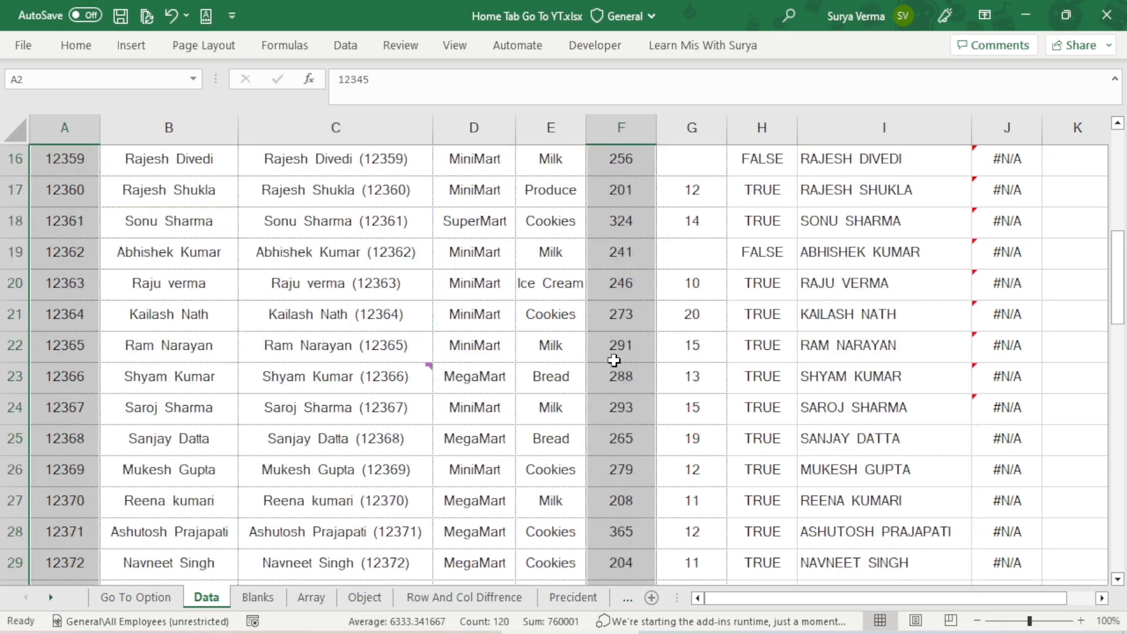
scroll(613, 360, up, 5)
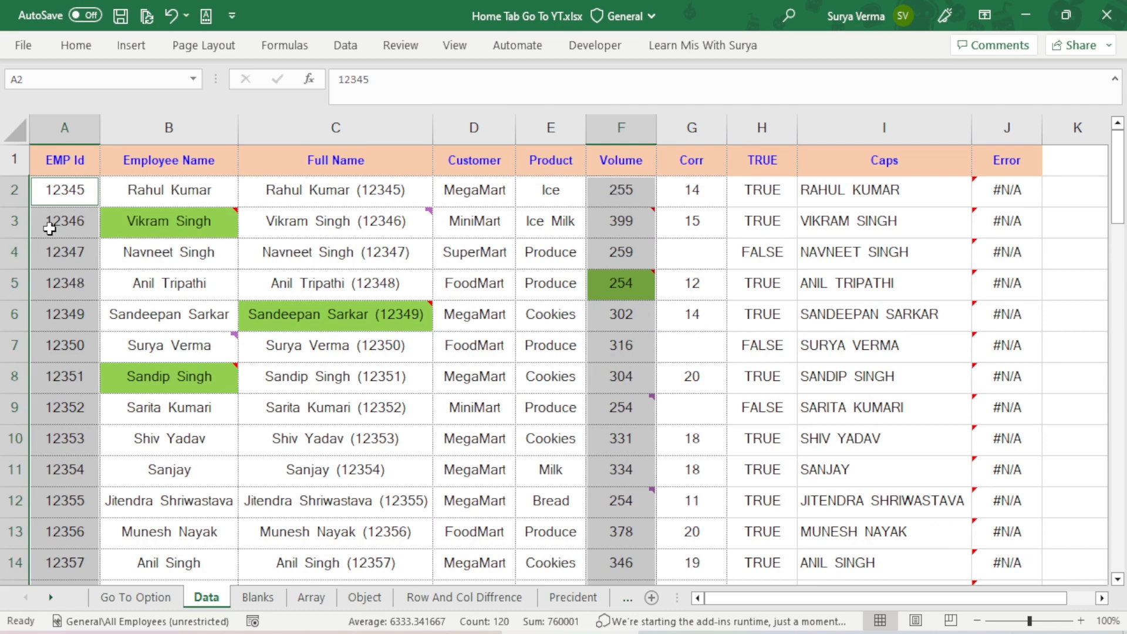
click(70, 195)
click(62, 259)
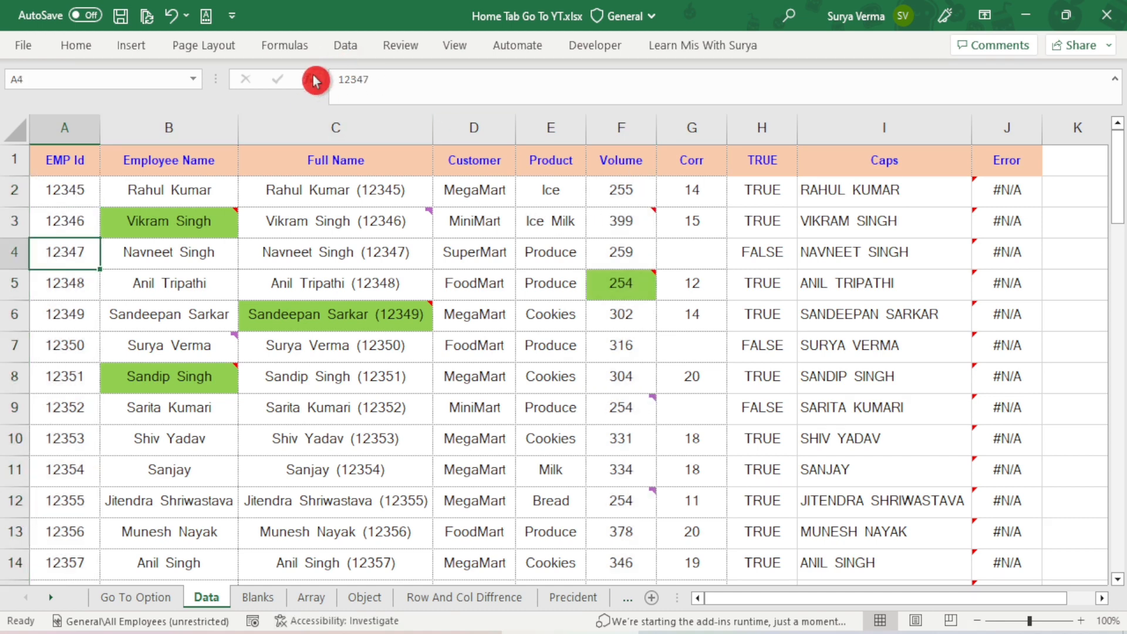
click(617, 191)
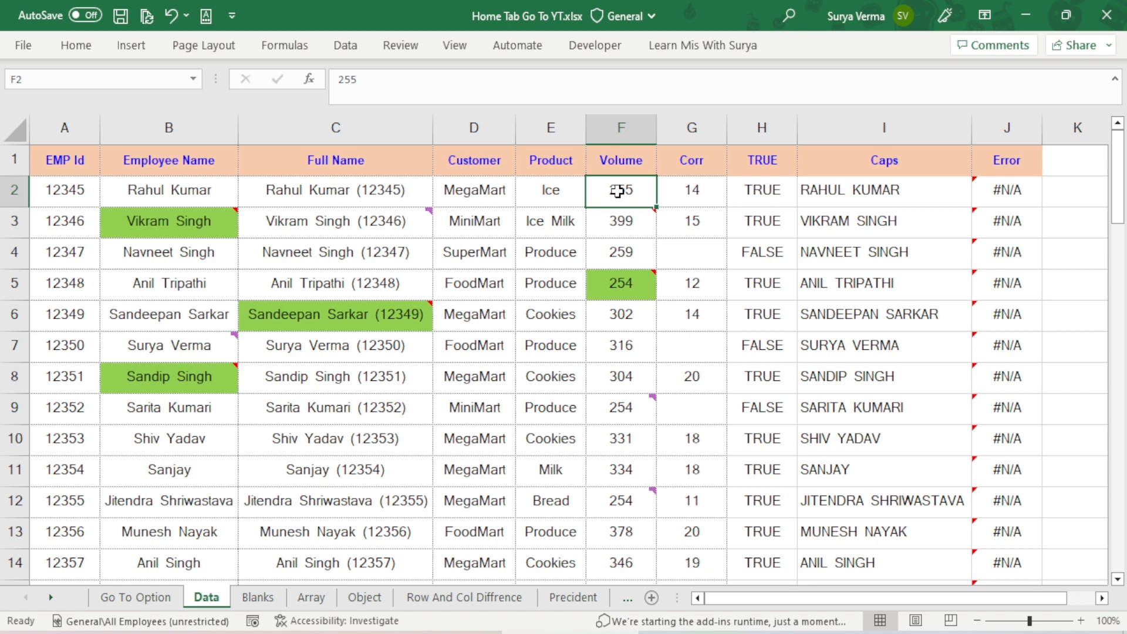
click(699, 192)
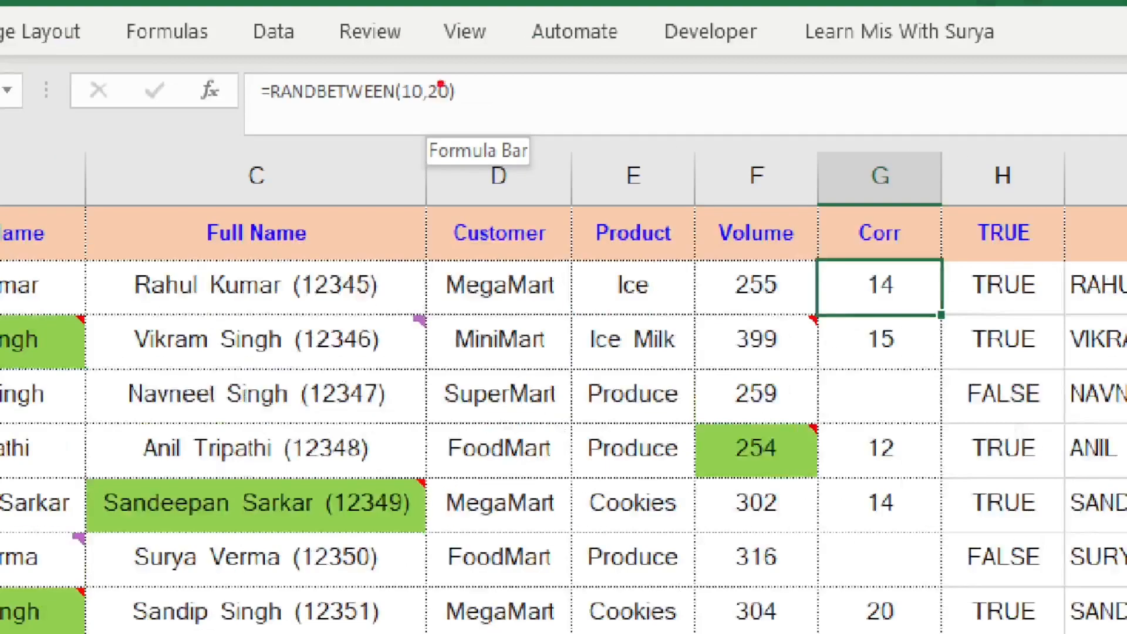
drag(257, 109, 457, 106)
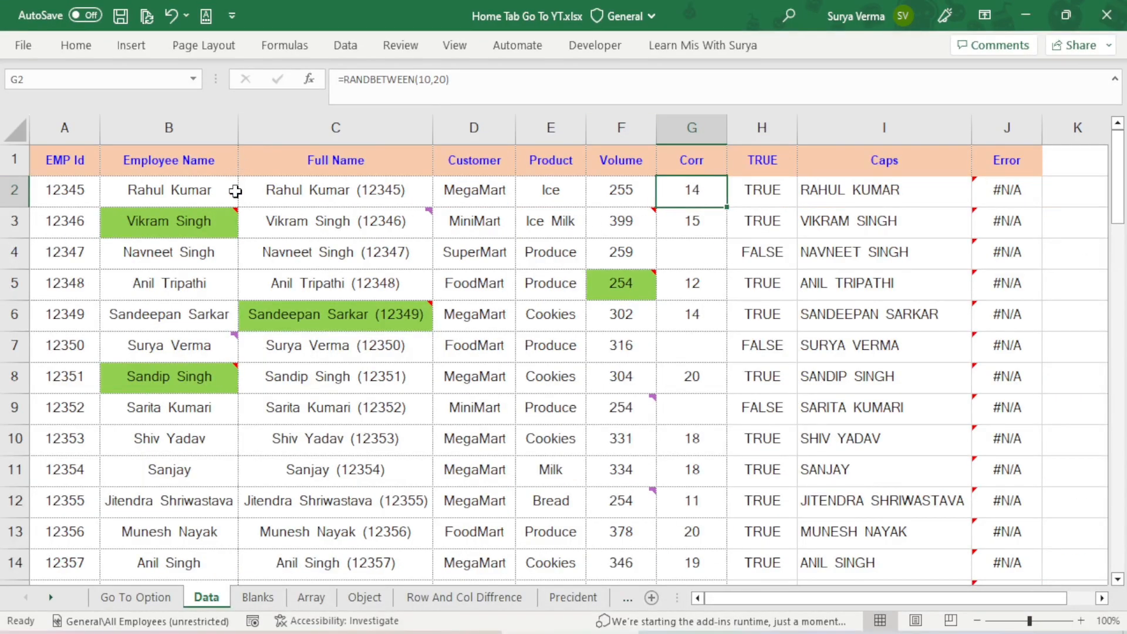
Step: Select all text constants with Go To Special, using Constants with only Text ticked and Numbers, Logicals and Errors cleared
click(129, 190)
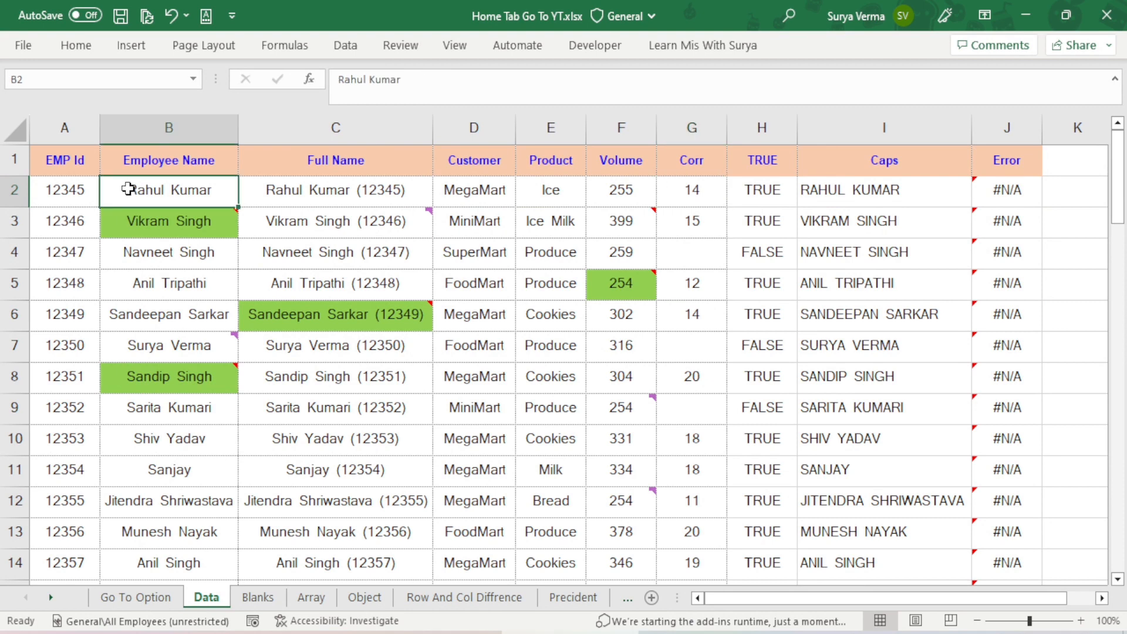
key(ctrl+g)
click(395, 398)
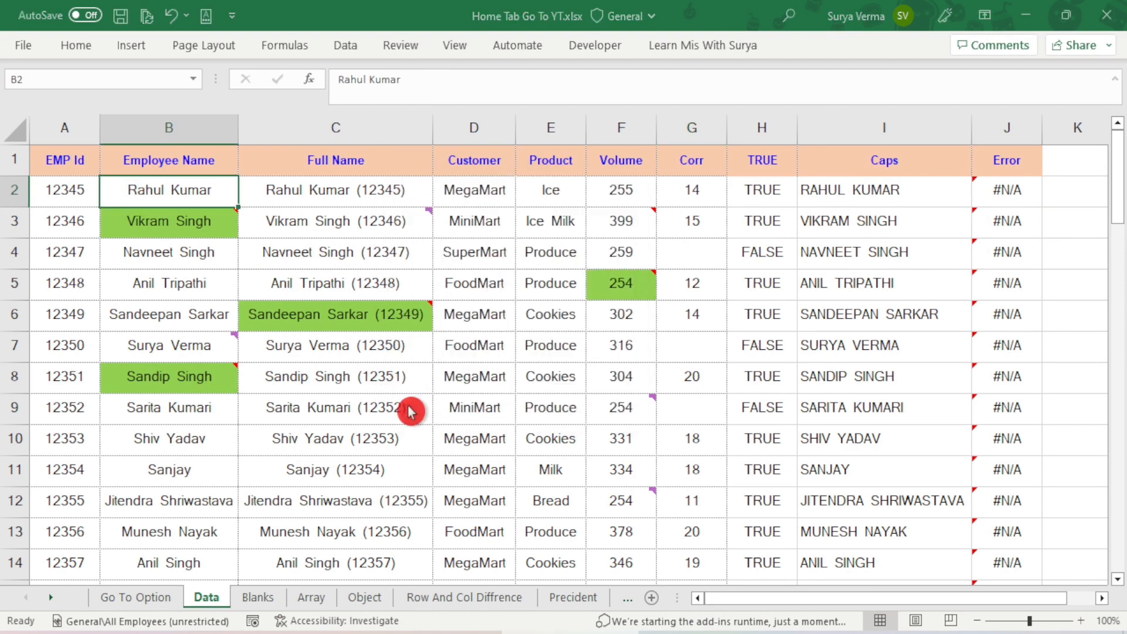
click(409, 222)
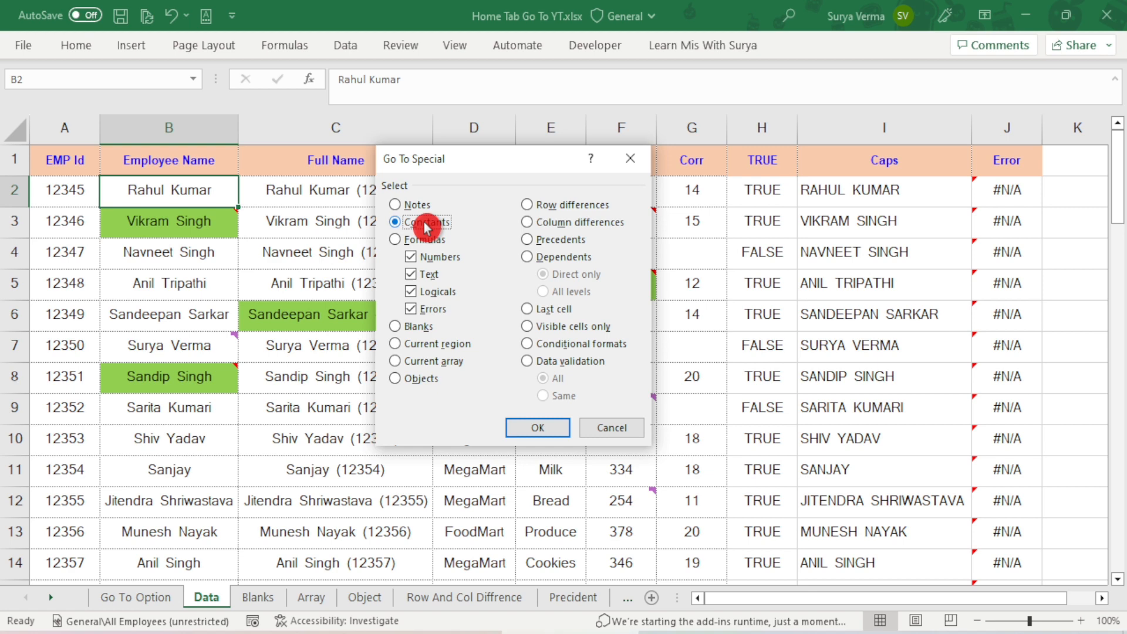
click(413, 310)
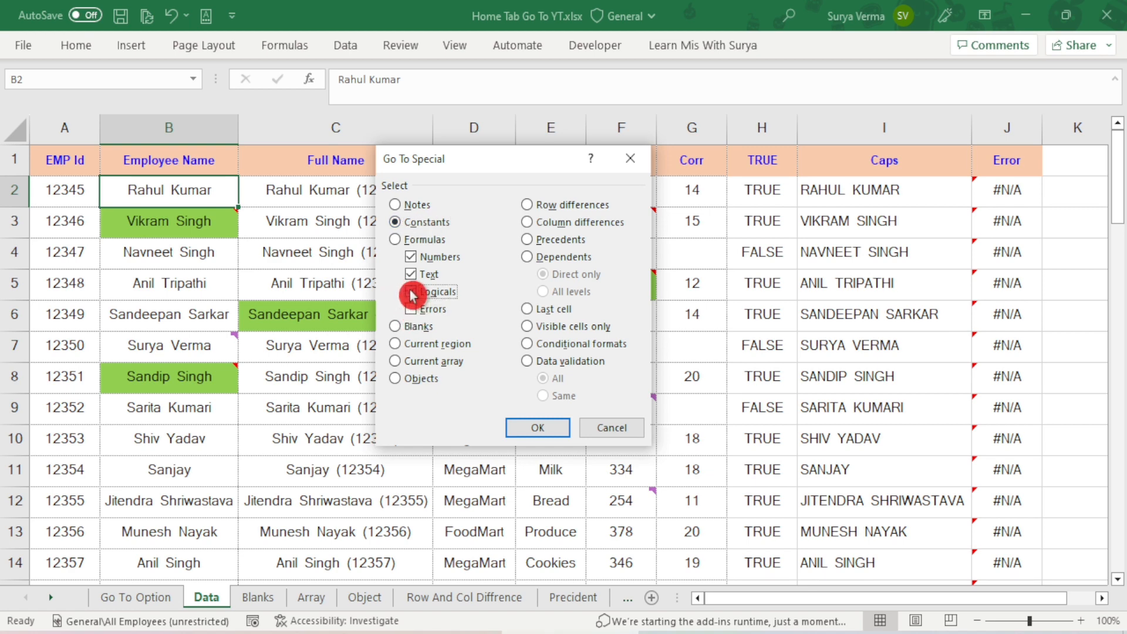
click(410, 256)
click(516, 429)
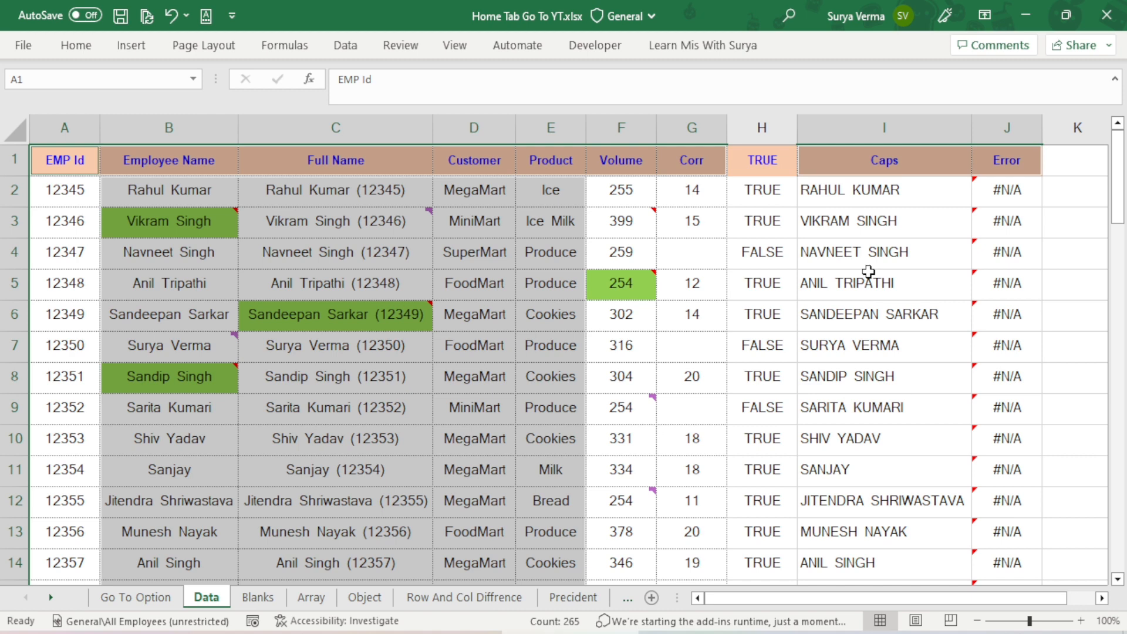
Step: Check whether the row 2 cells in the Full Name, Employee Name and Customer columns hold constants or formulas
click(311, 191)
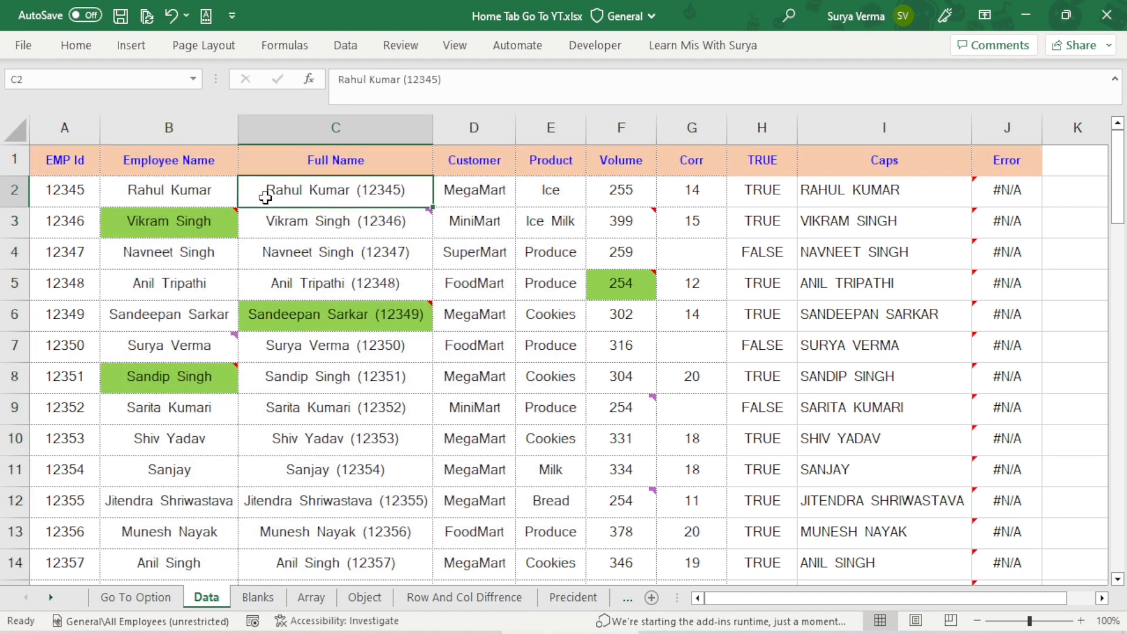
click(188, 198)
click(329, 199)
click(473, 190)
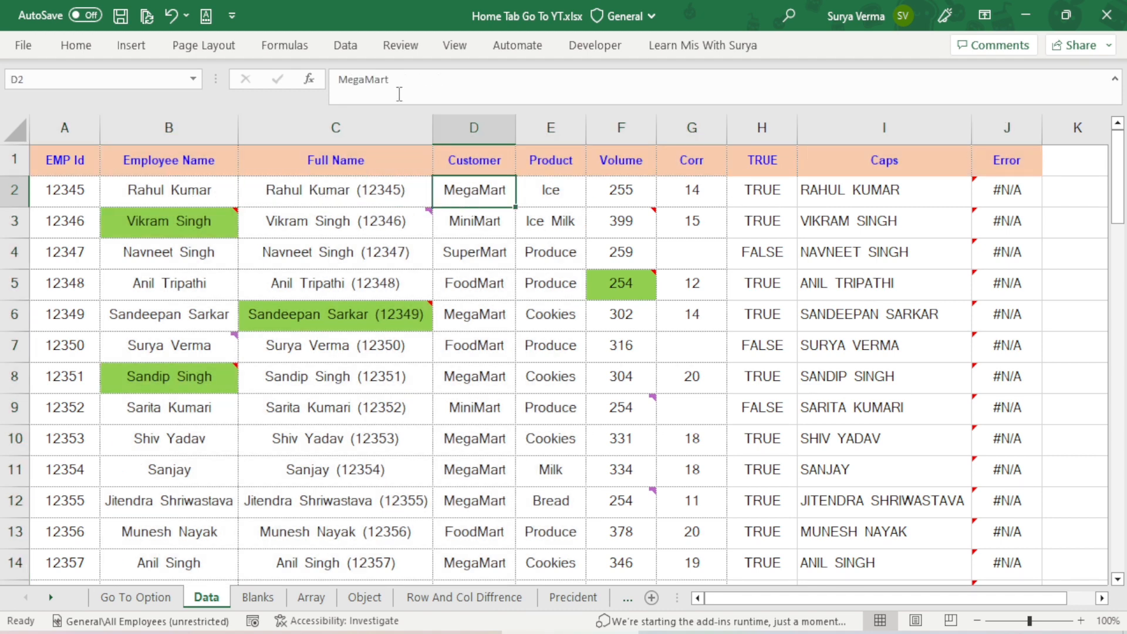
Step: Check the contents of several Caps column cells, including I2, I3, I6 and I27, for formulas
click(813, 188)
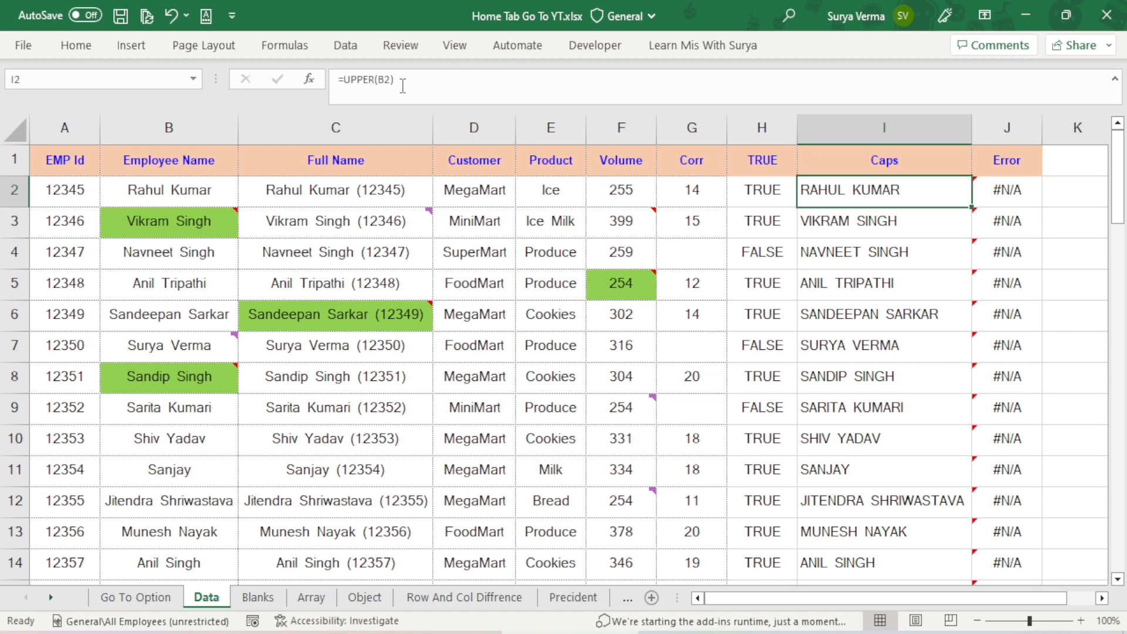
click(880, 226)
click(850, 311)
scroll(856, 366, down, 7)
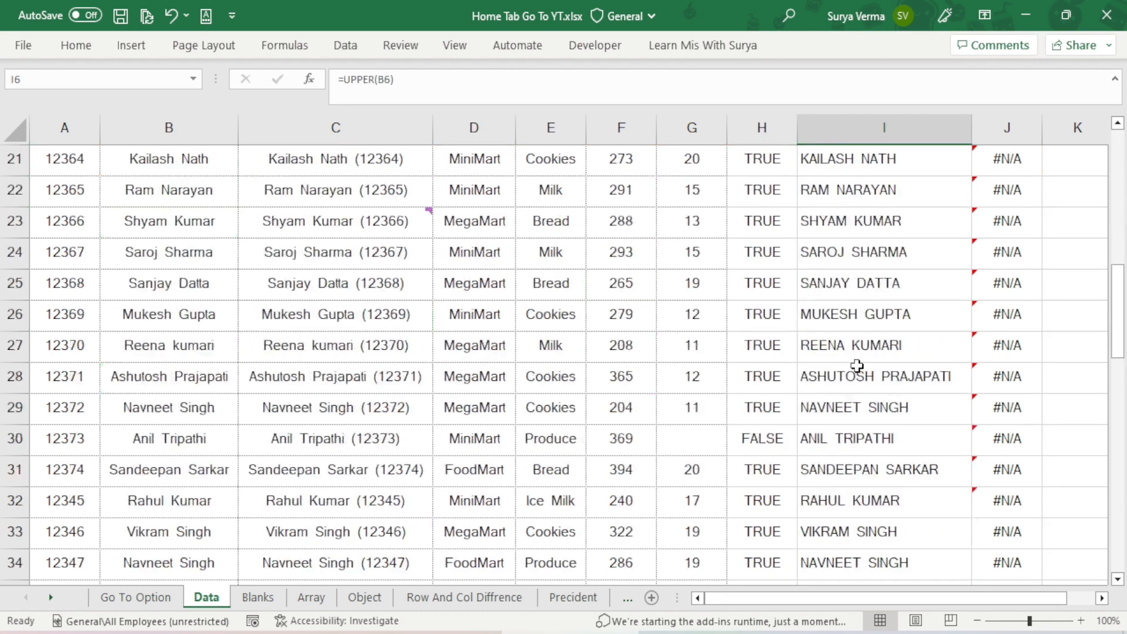
click(855, 347)
scroll(852, 375, down, 5)
scroll(849, 377, up, 8)
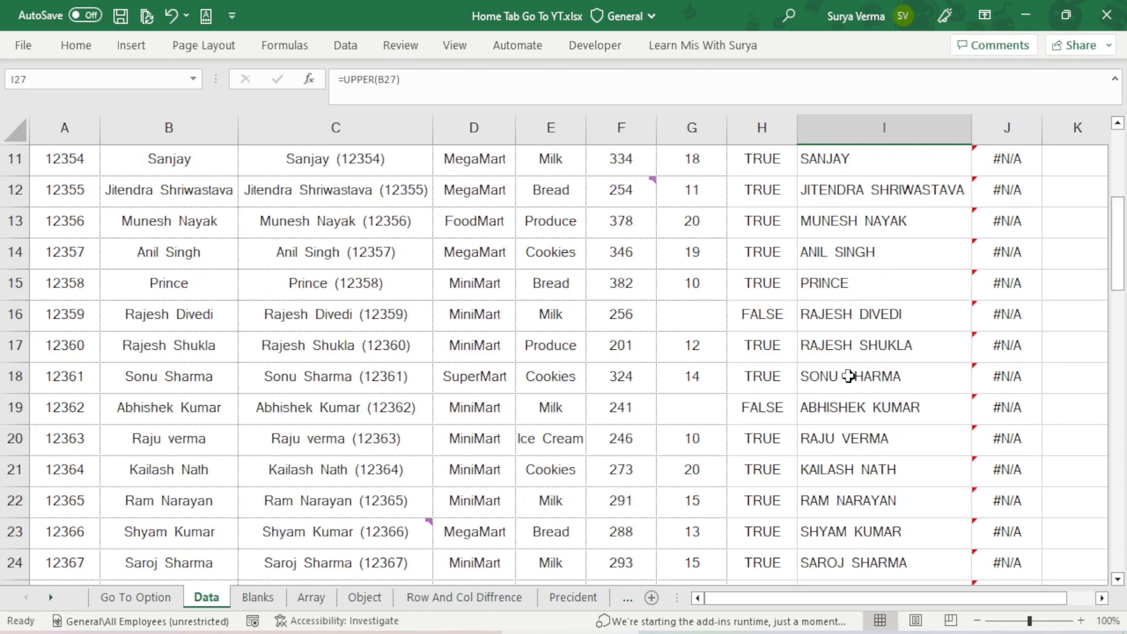
scroll(849, 376, up, 4)
click(836, 194)
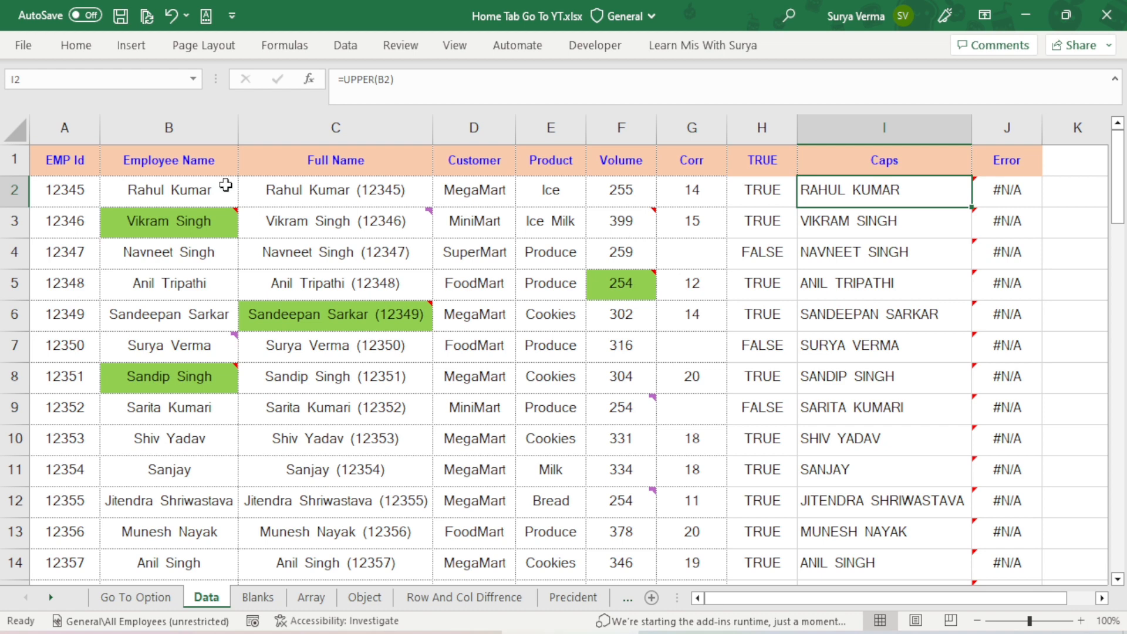
Step: Select all logical formula results with Go To Special, using Formulas with only Logicals ticked and Numbers, Text and Errors cleared
key(ctrl+g)
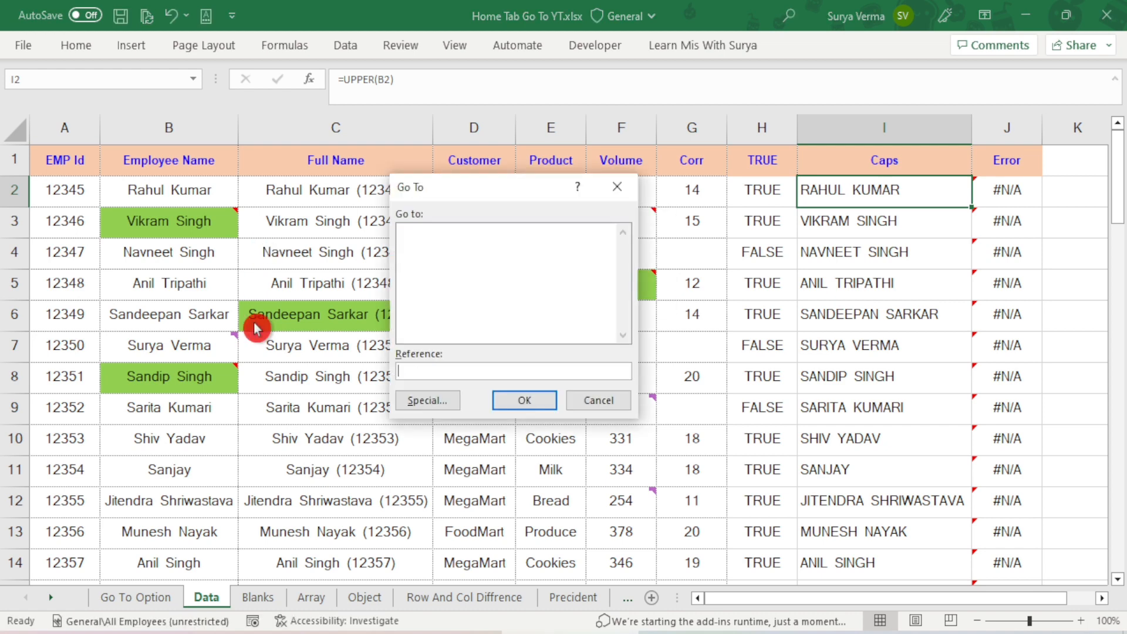
click(419, 399)
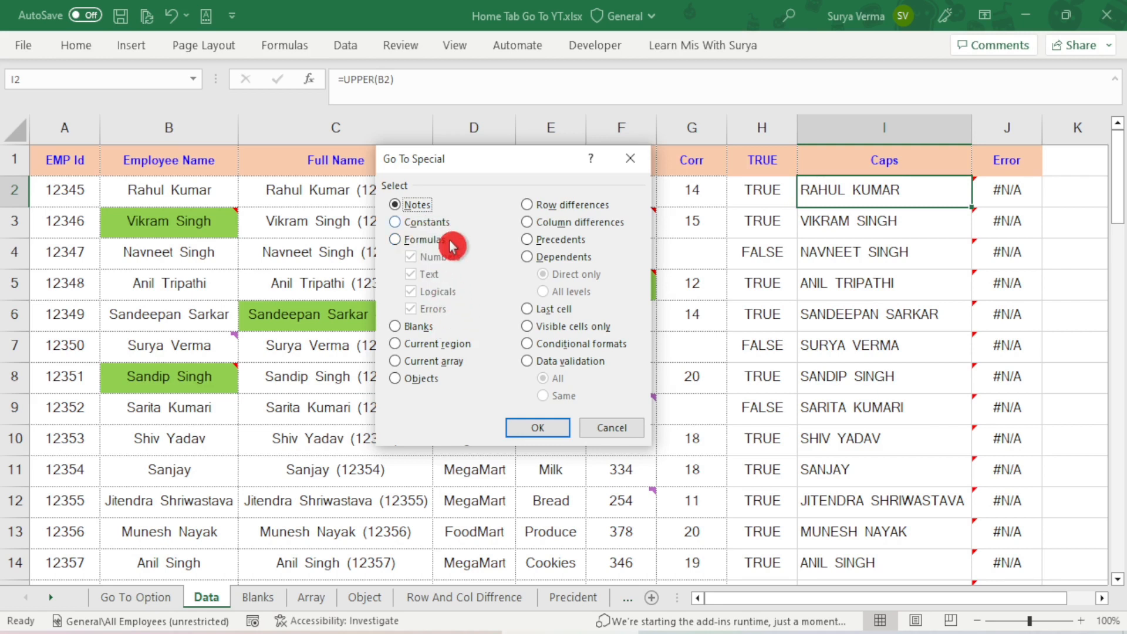
click(420, 241)
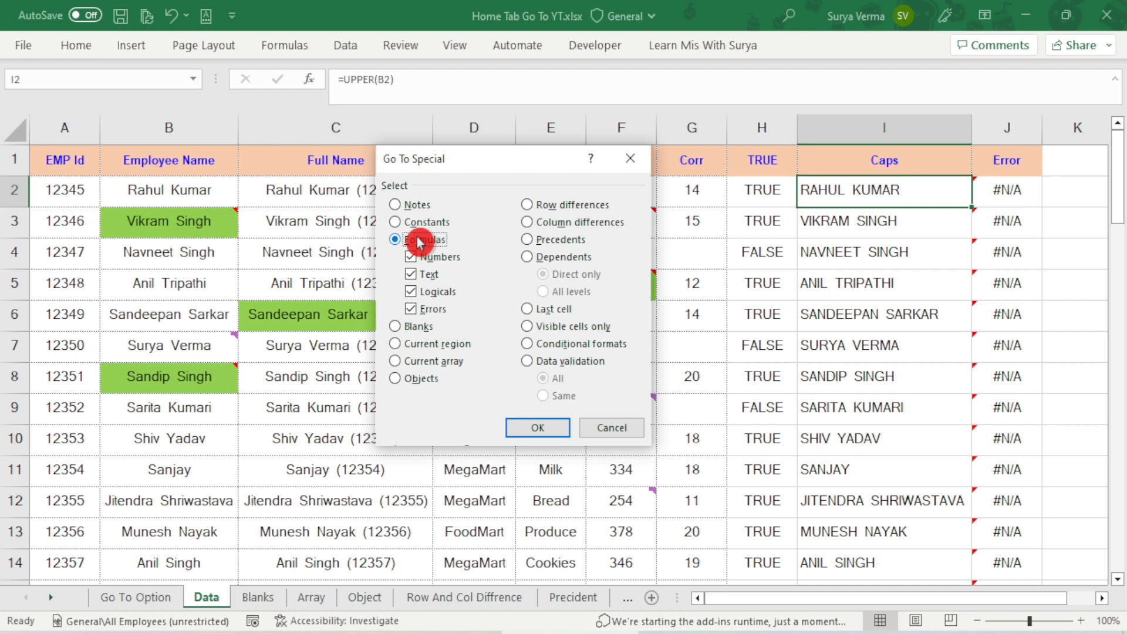
click(411, 257)
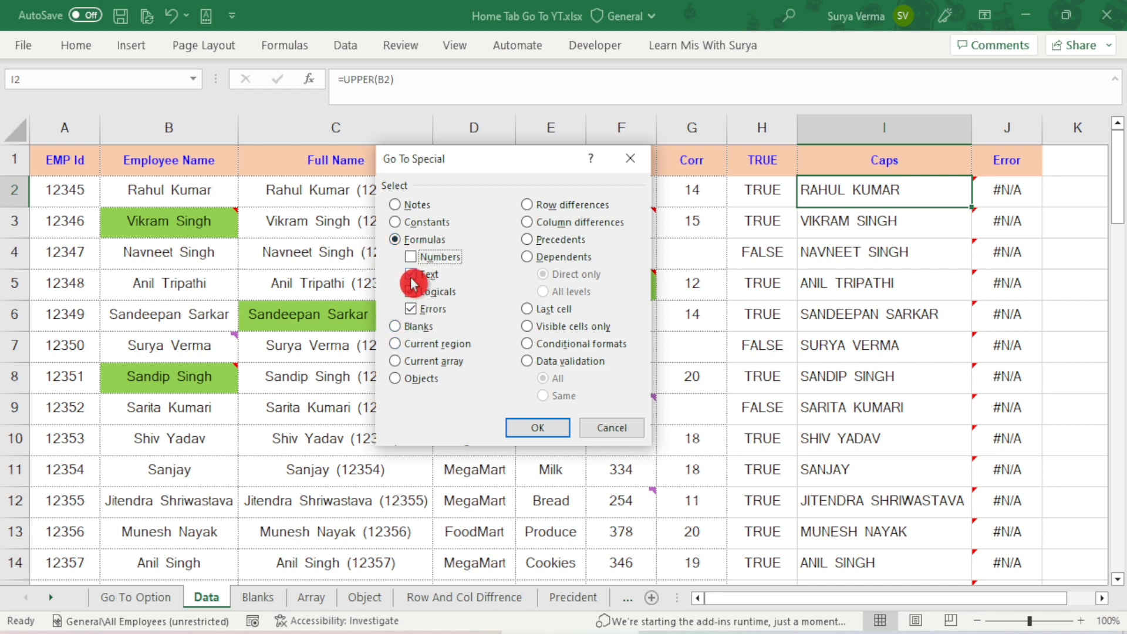
click(411, 274)
click(411, 309)
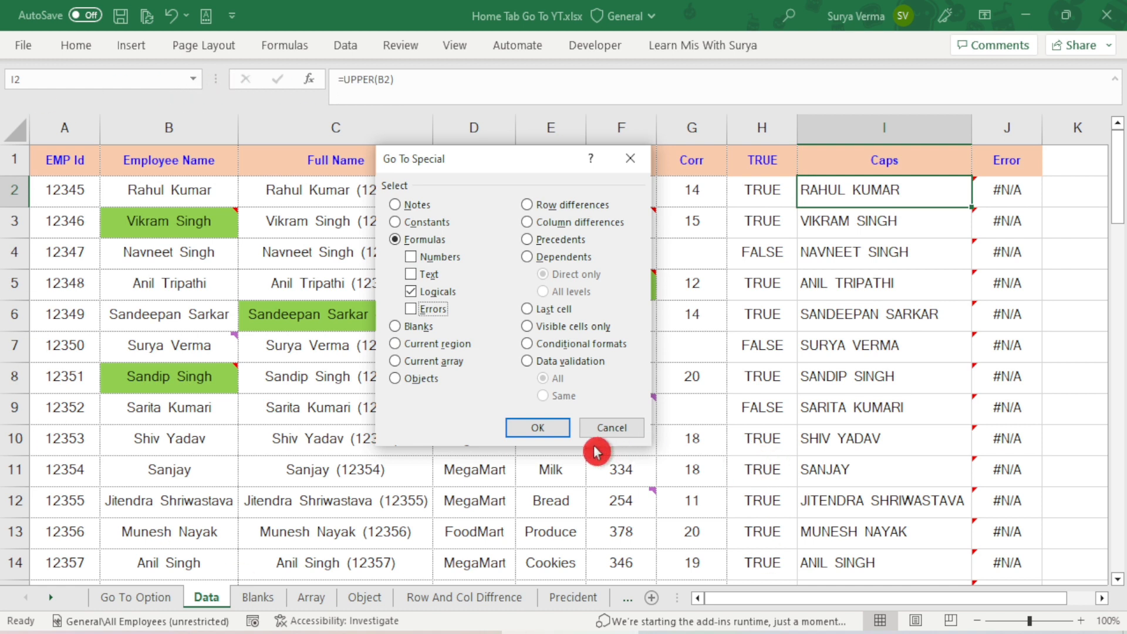
click(543, 433)
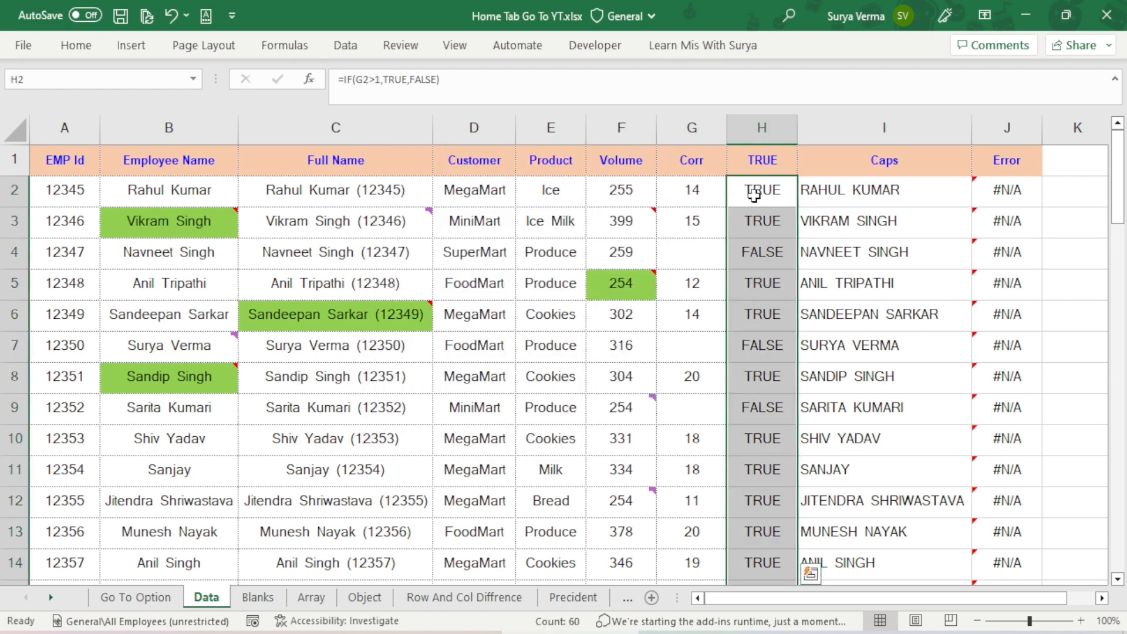
Step: Review the selected cells in column H and inspect the formulas in H3, H4 and H7
scroll(753, 469, down, 3)
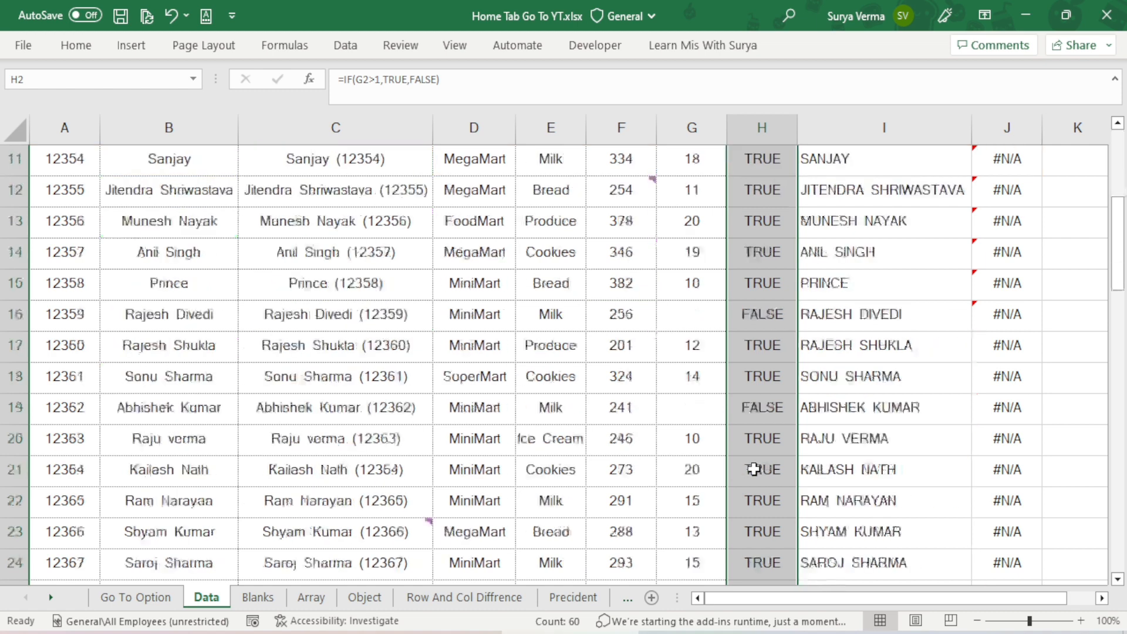
scroll(754, 469, down, 5)
scroll(754, 470, up, 8)
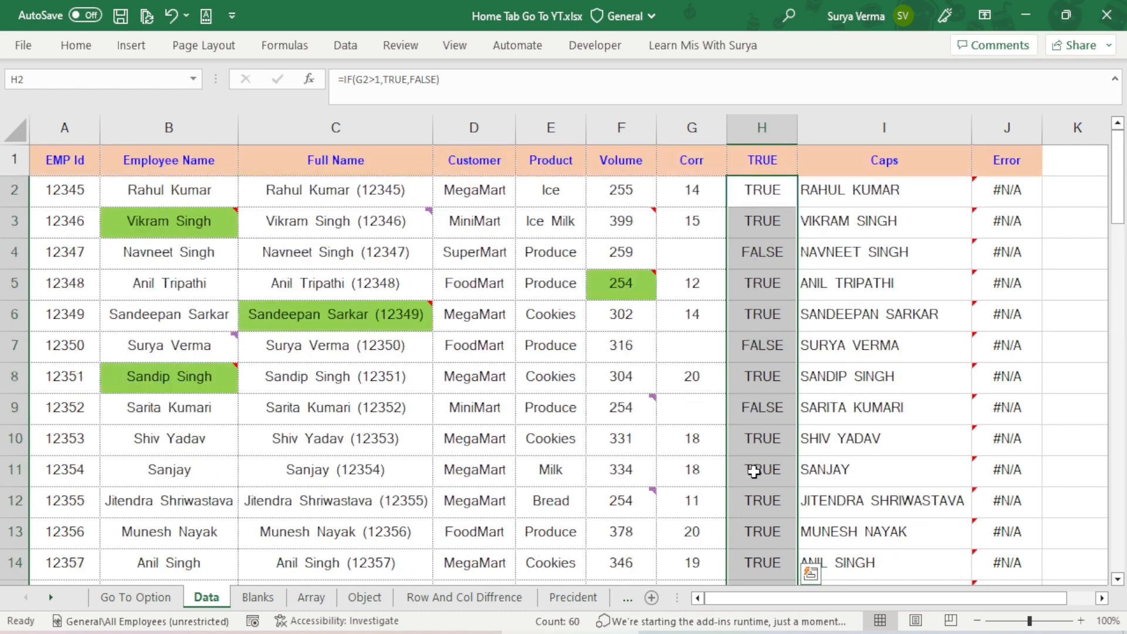
click(760, 226)
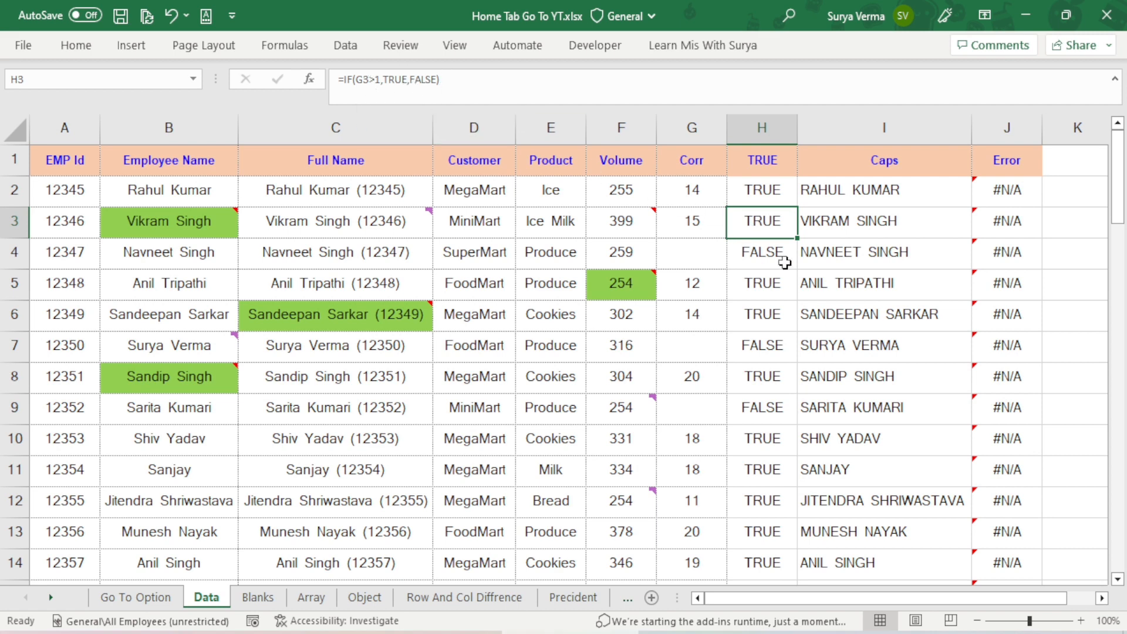
click(755, 259)
click(761, 339)
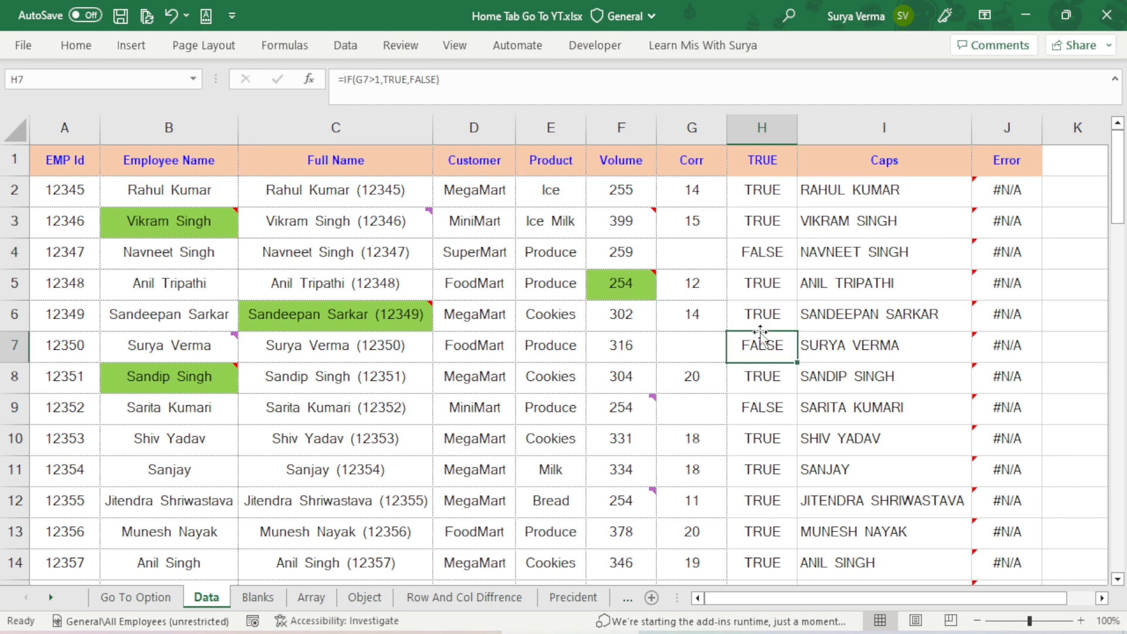
scroll(760, 334, down, 2)
scroll(761, 334, up, 2)
Step: Starting from cell A1, select all formula errors with Go To Special, using Formulas with only Errors ticked
click(65, 156)
key(ctrl+g)
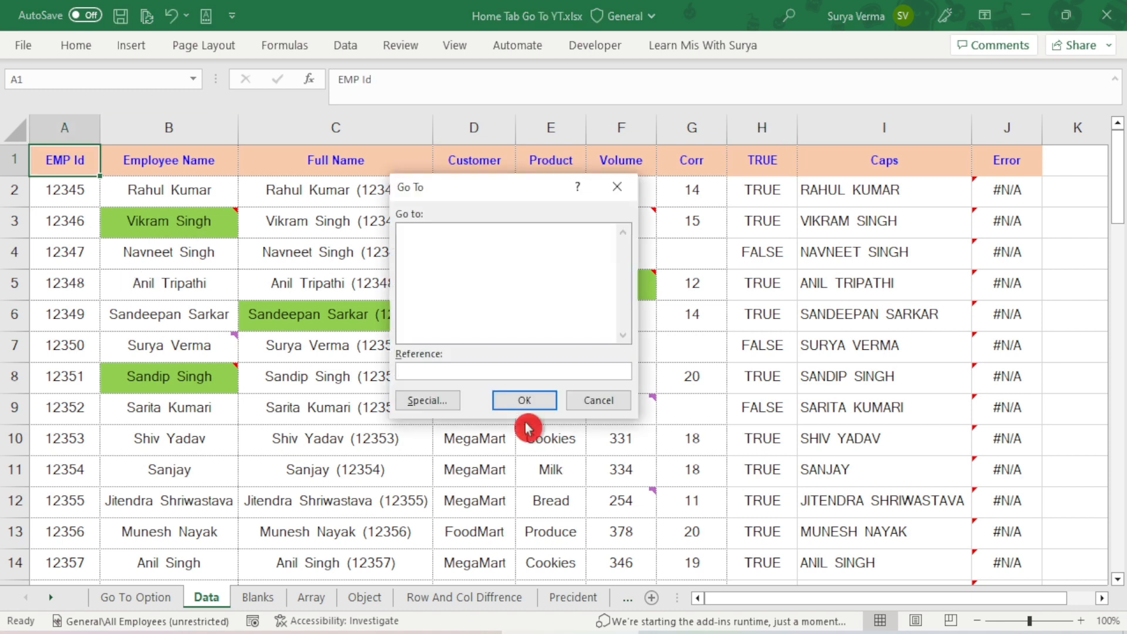
click(451, 419)
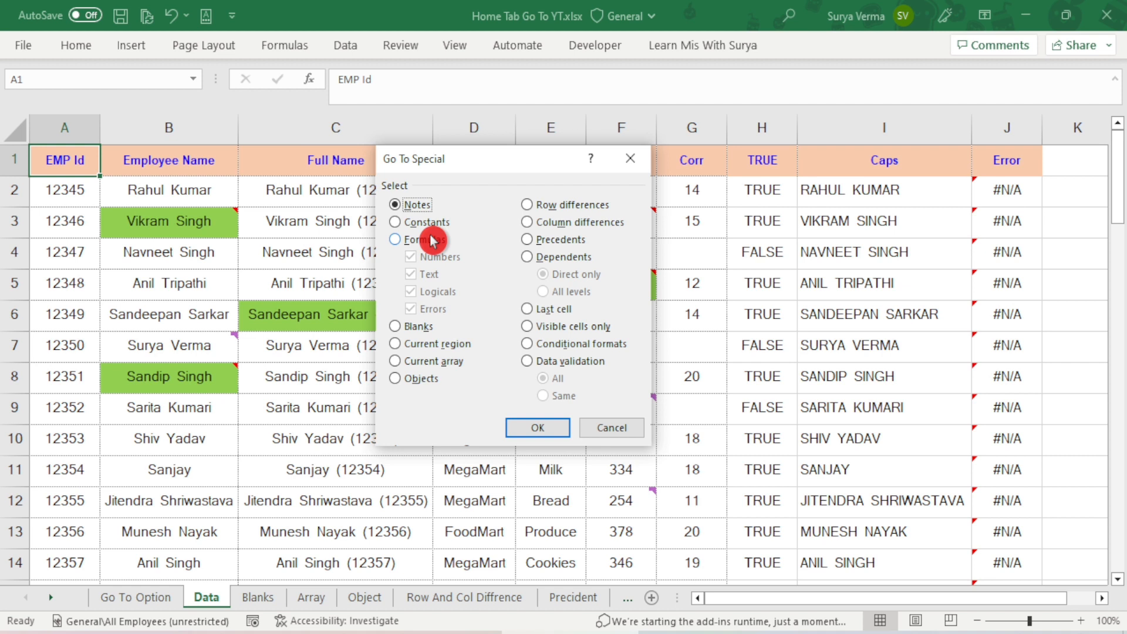
click(401, 244)
click(439, 257)
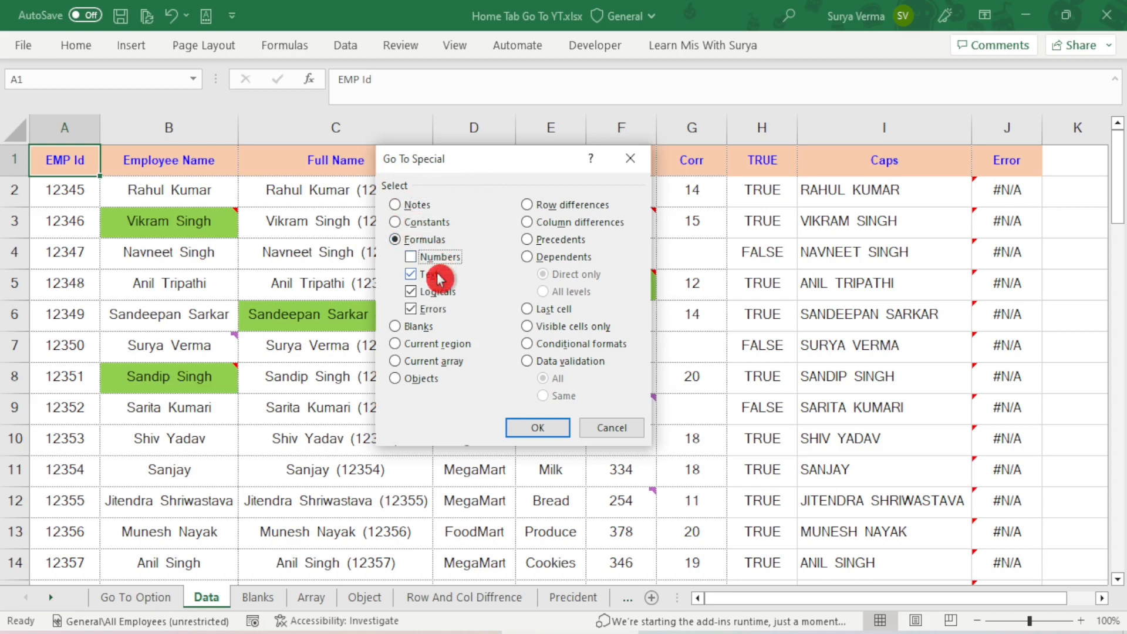
click(440, 275)
click(439, 291)
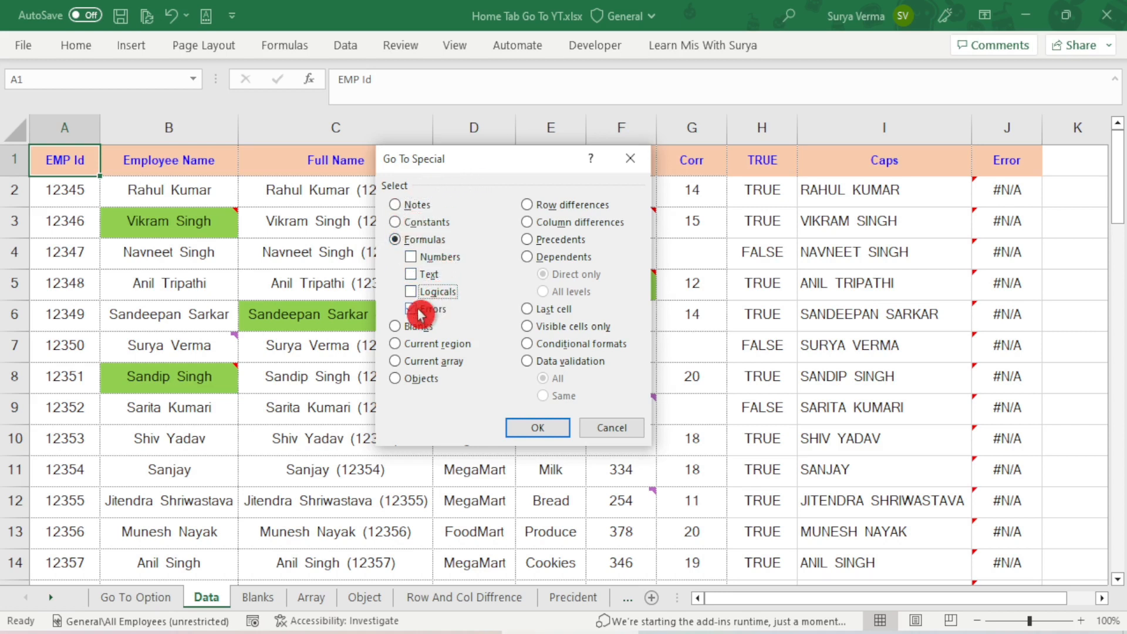
click(545, 427)
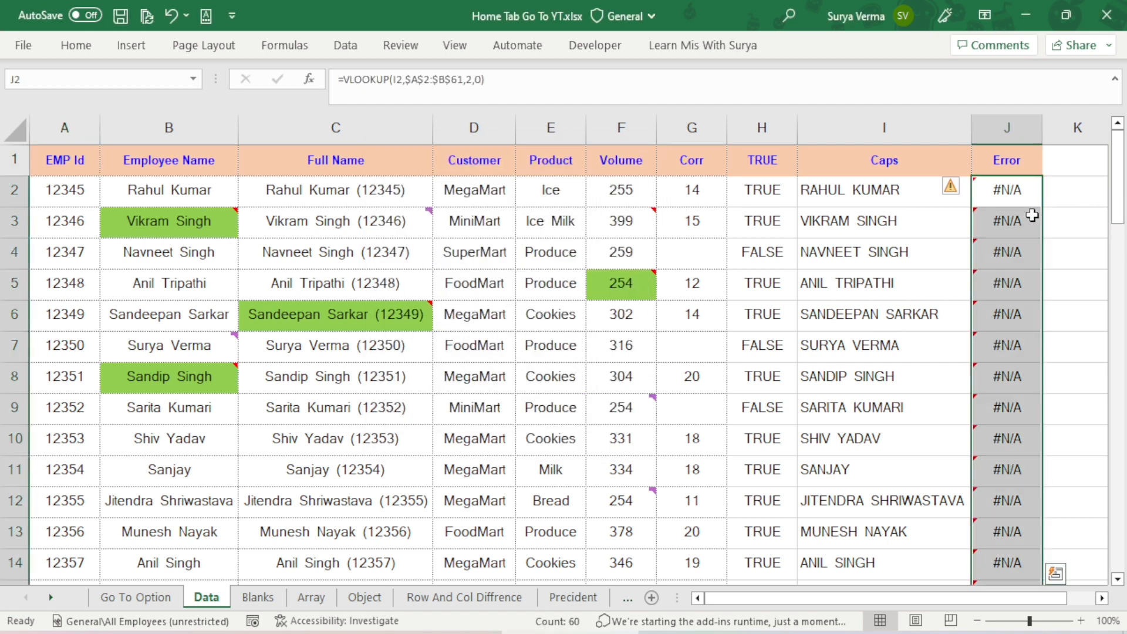
Step: Review the selected cells down the Error column to its last row and inspect the formula in J4
scroll(1003, 317, down, 17)
scroll(1003, 342, down, 3)
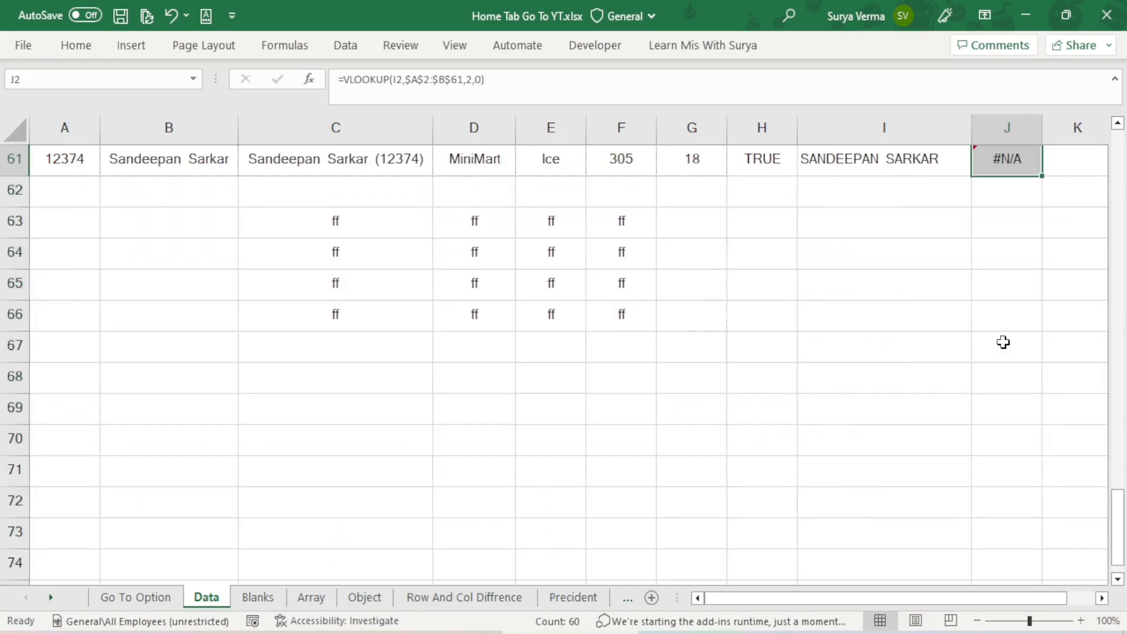
scroll(1003, 339, up, 20)
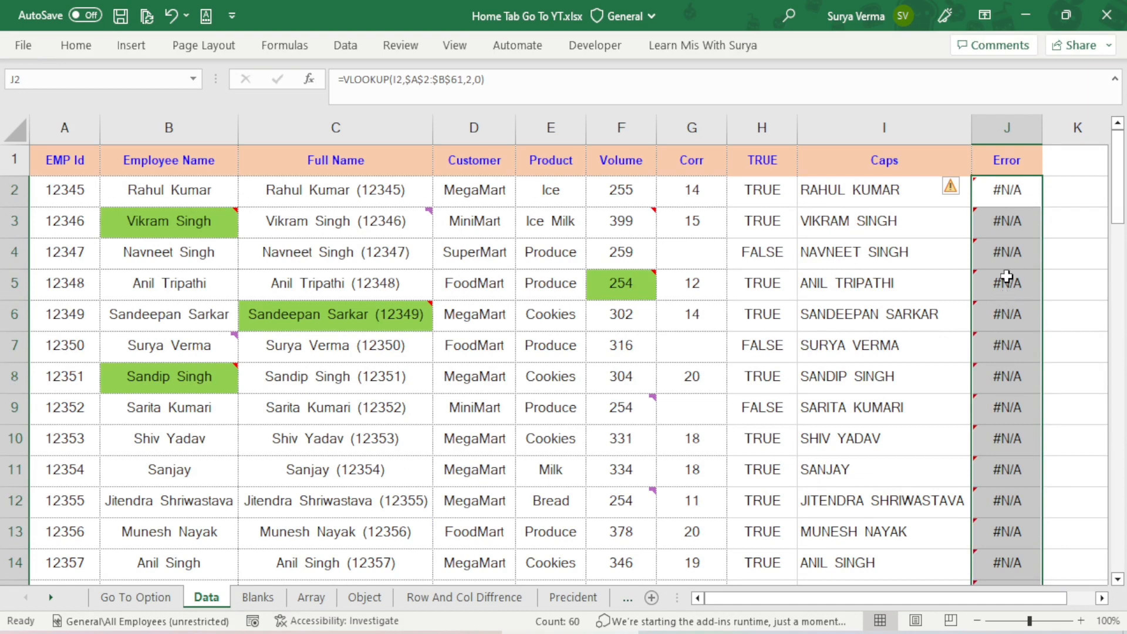
click(1008, 266)
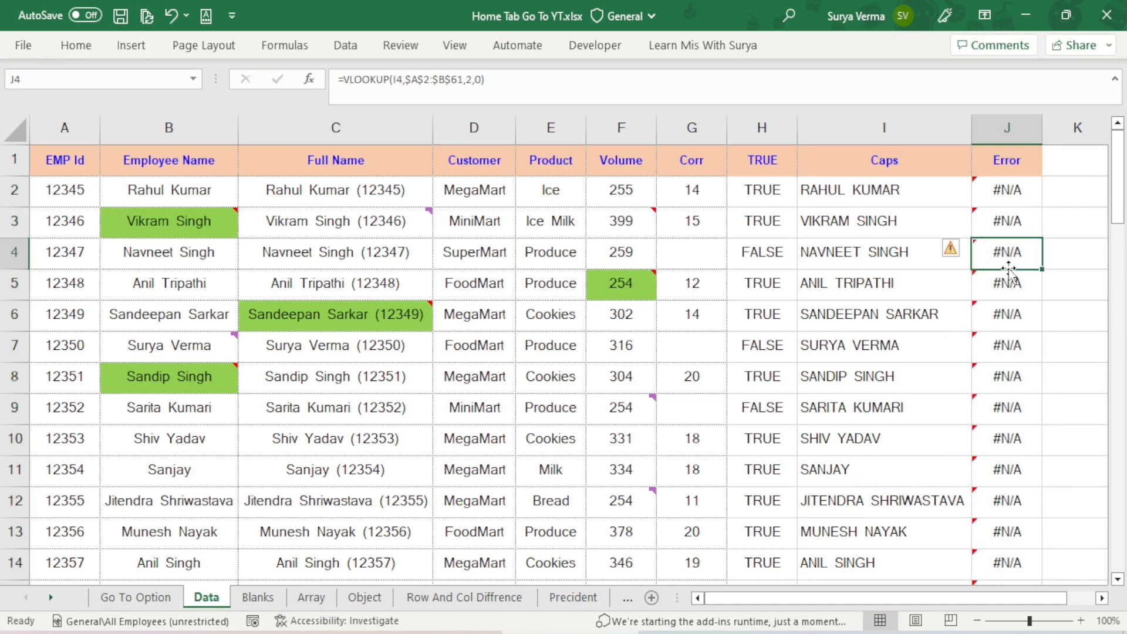
click(286, 306)
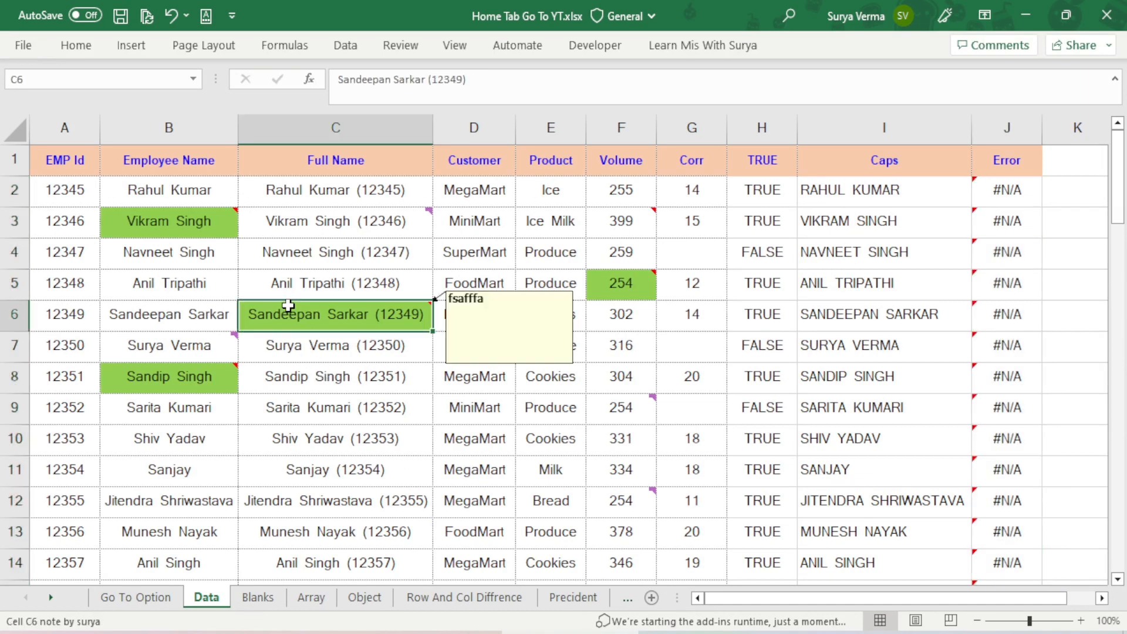
key(ctrl+g)
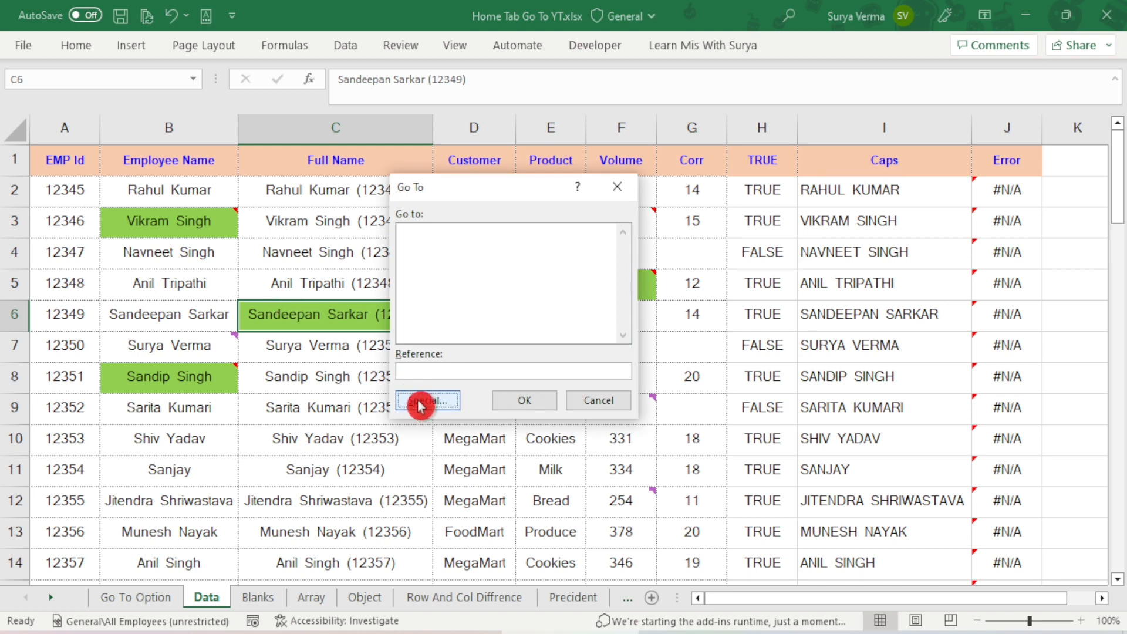
click(420, 402)
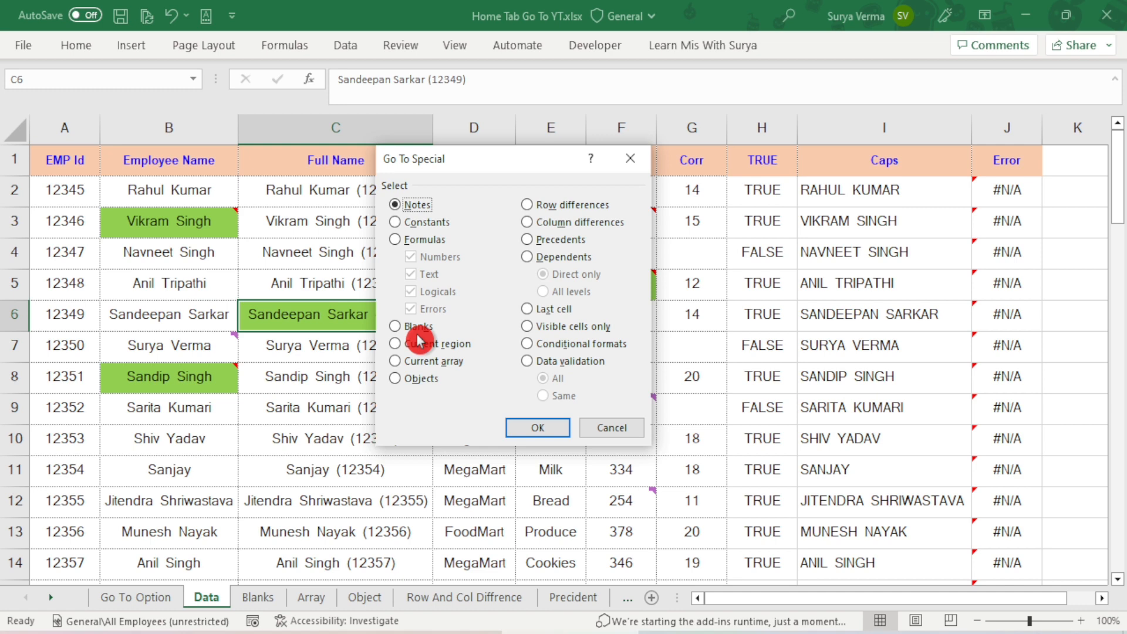
click(612, 431)
Step: Examine the blank cells in the Corr column, including G7, G4 and G30
click(675, 347)
click(691, 262)
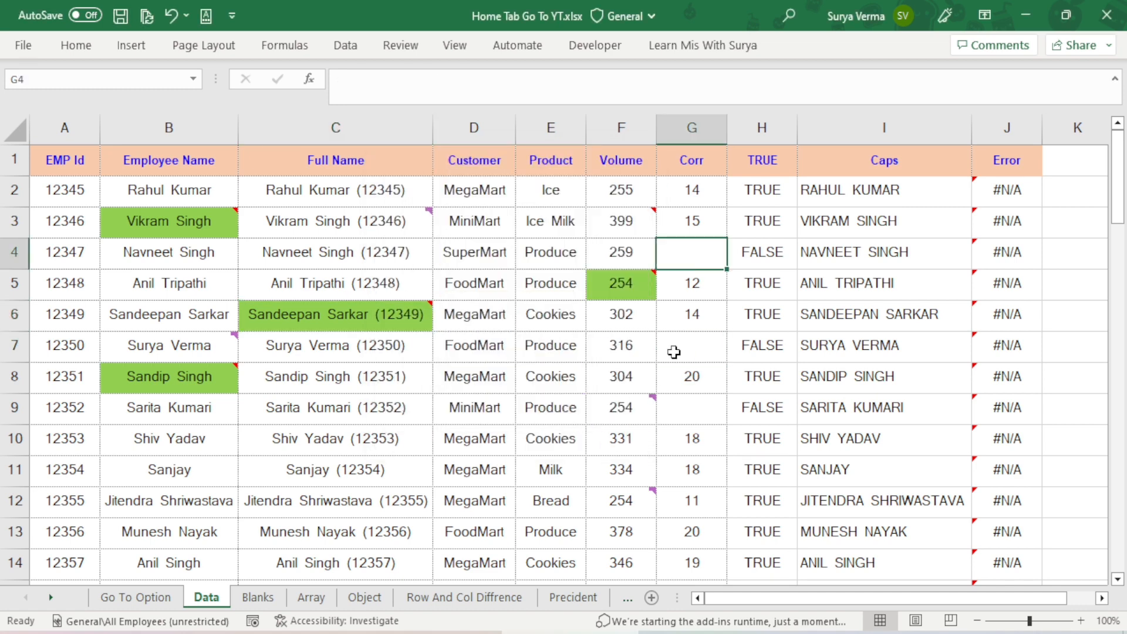
scroll(693, 417, down, 7)
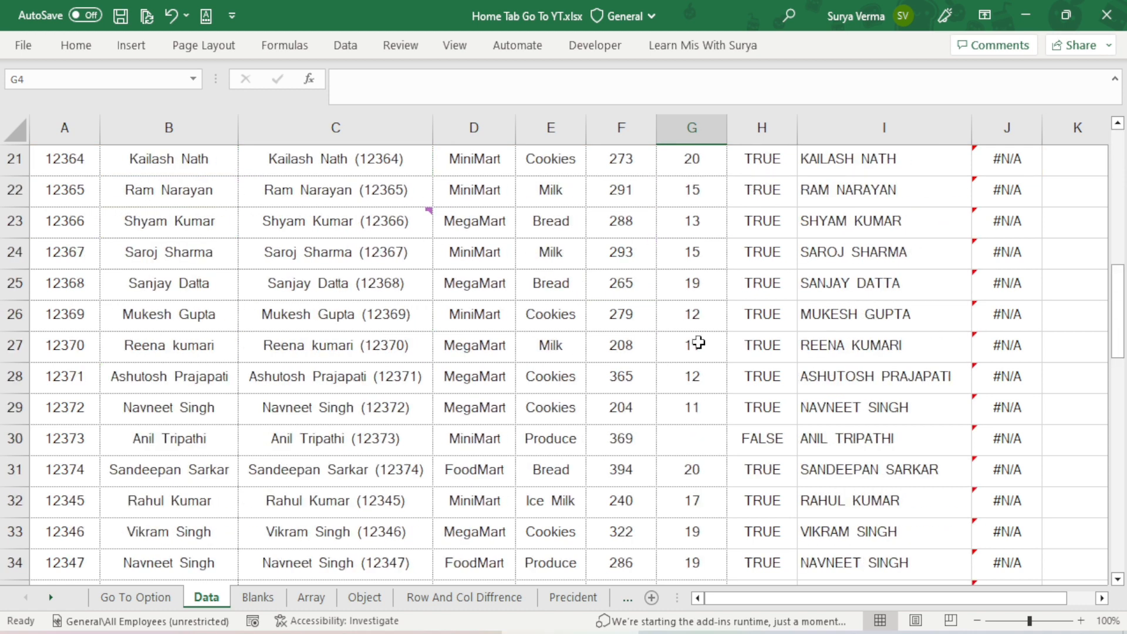
click(690, 441)
scroll(704, 432, up, 7)
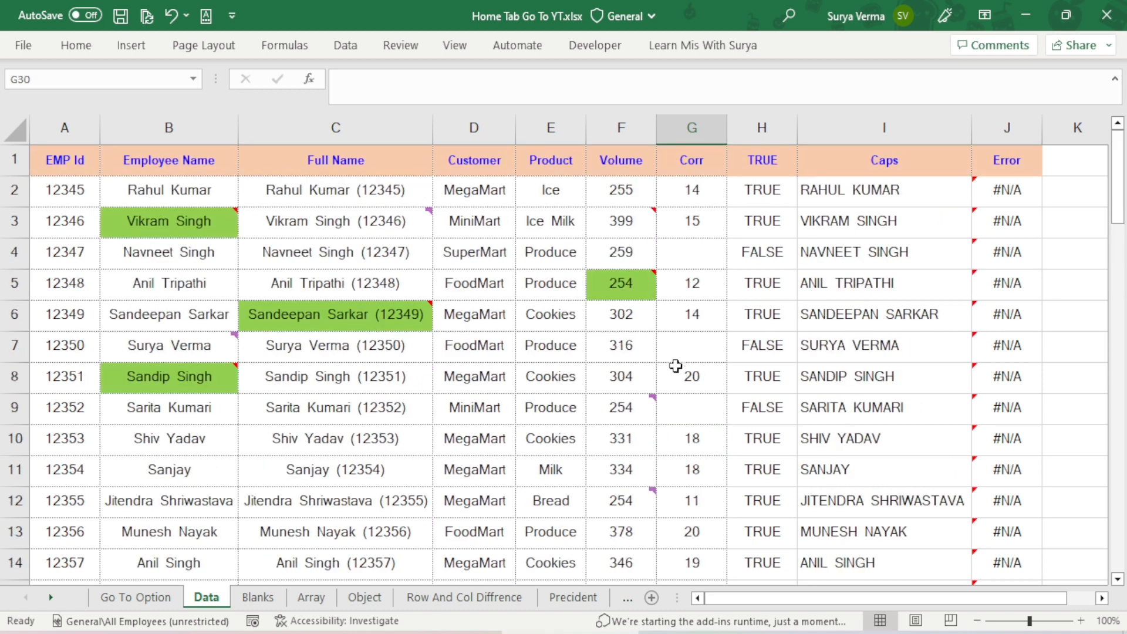
Step: Starting from G4 on the Data sheet, select all blank cells with Go To Special and review the selection
click(683, 251)
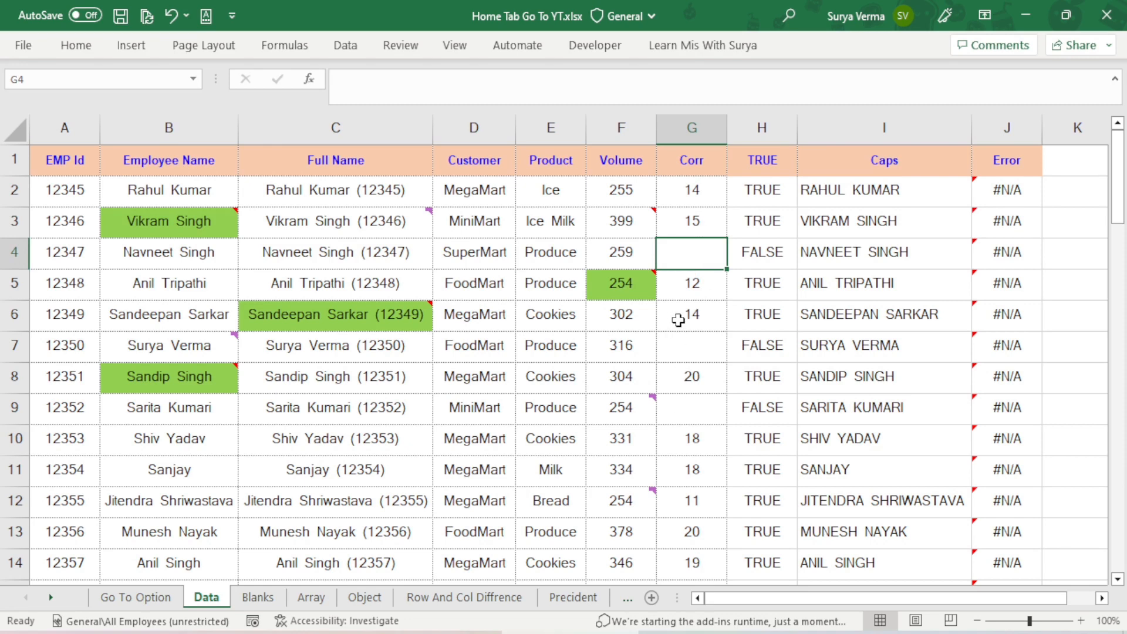
key(ctrl+g)
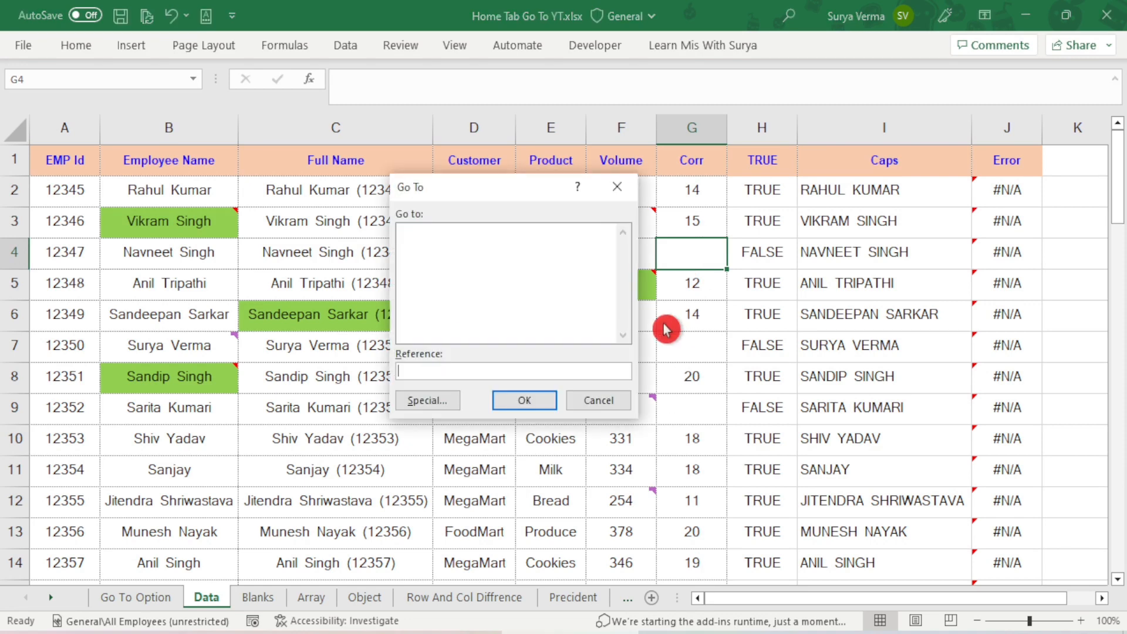
click(441, 403)
click(395, 326)
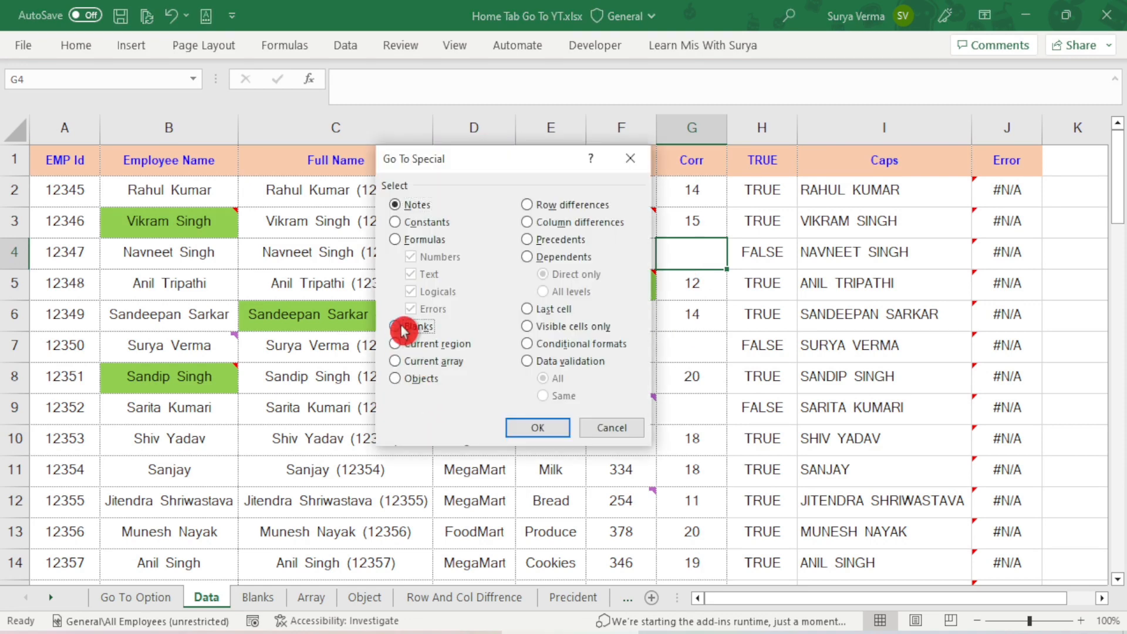
click(542, 427)
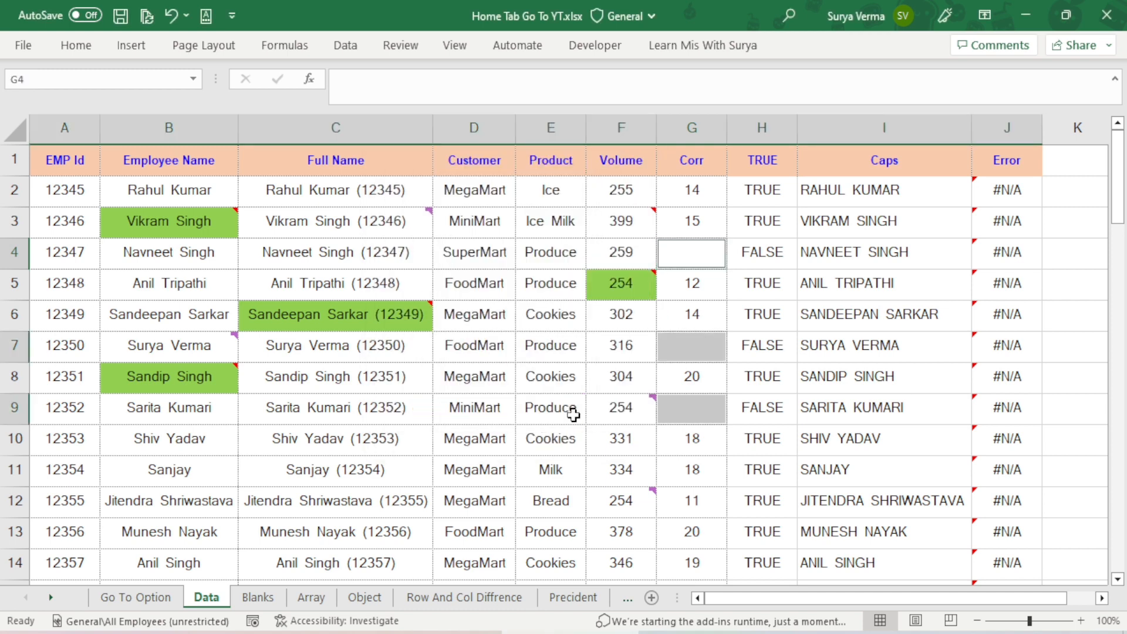
scroll(676, 417, down, 5)
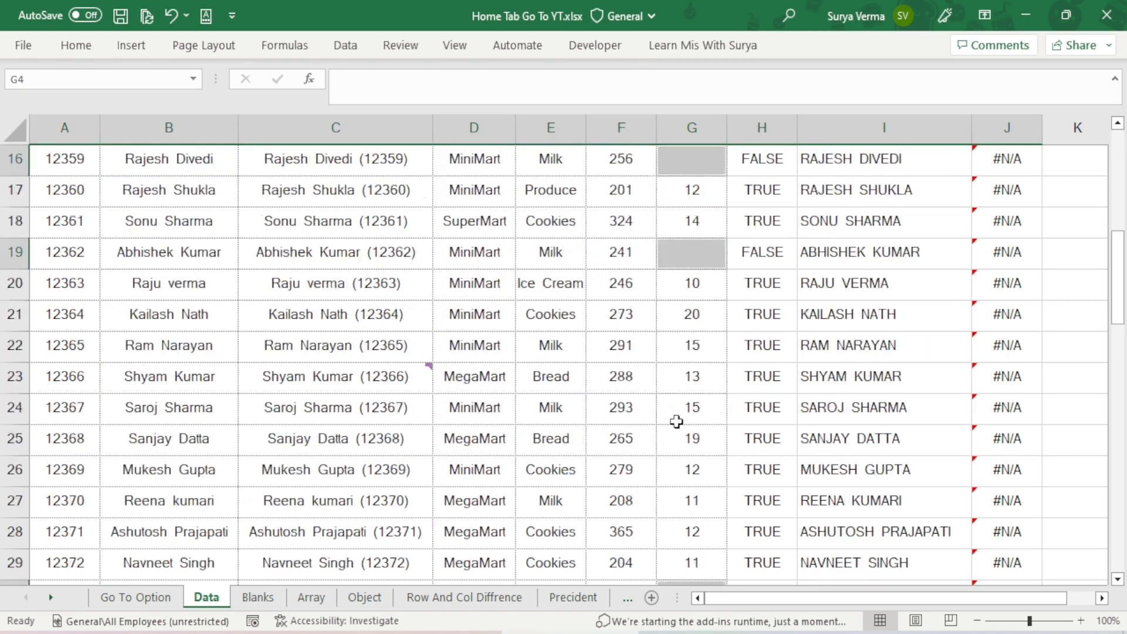
scroll(676, 423, up, 5)
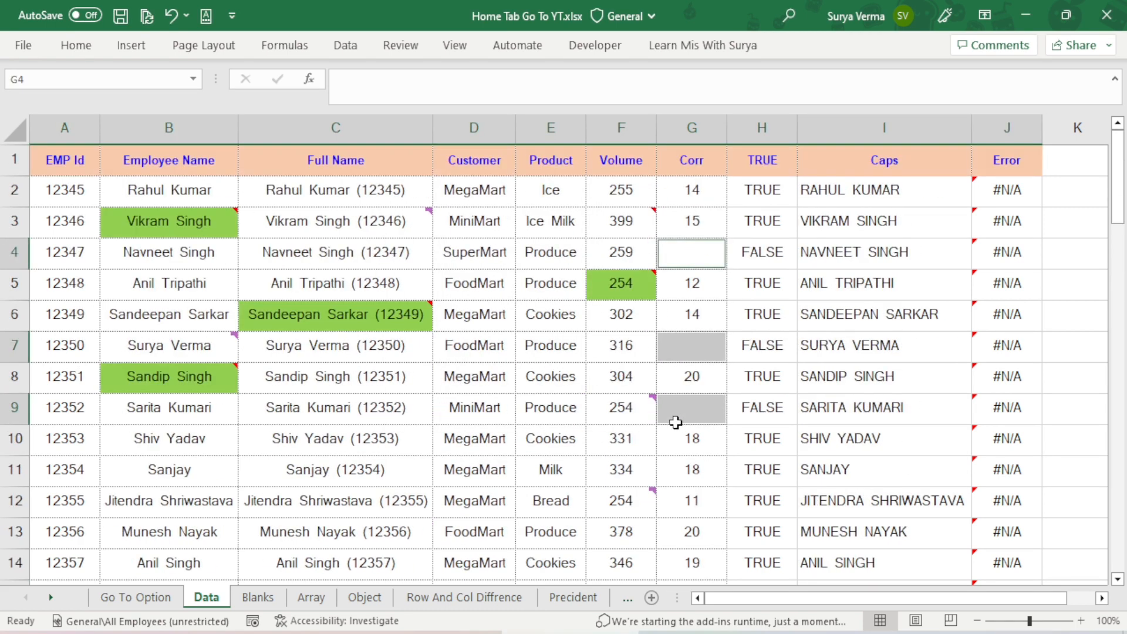
Step: Fill the selected blank cells with yellow and check the highlighted cells down the Data sheet
click(75, 46)
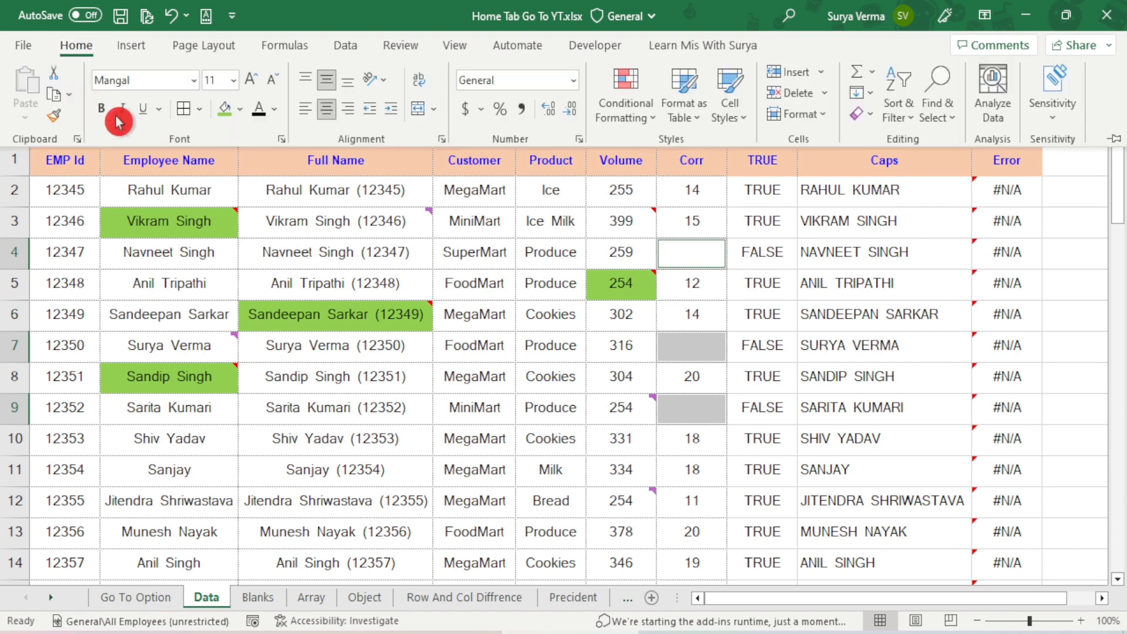
click(240, 109)
click(268, 280)
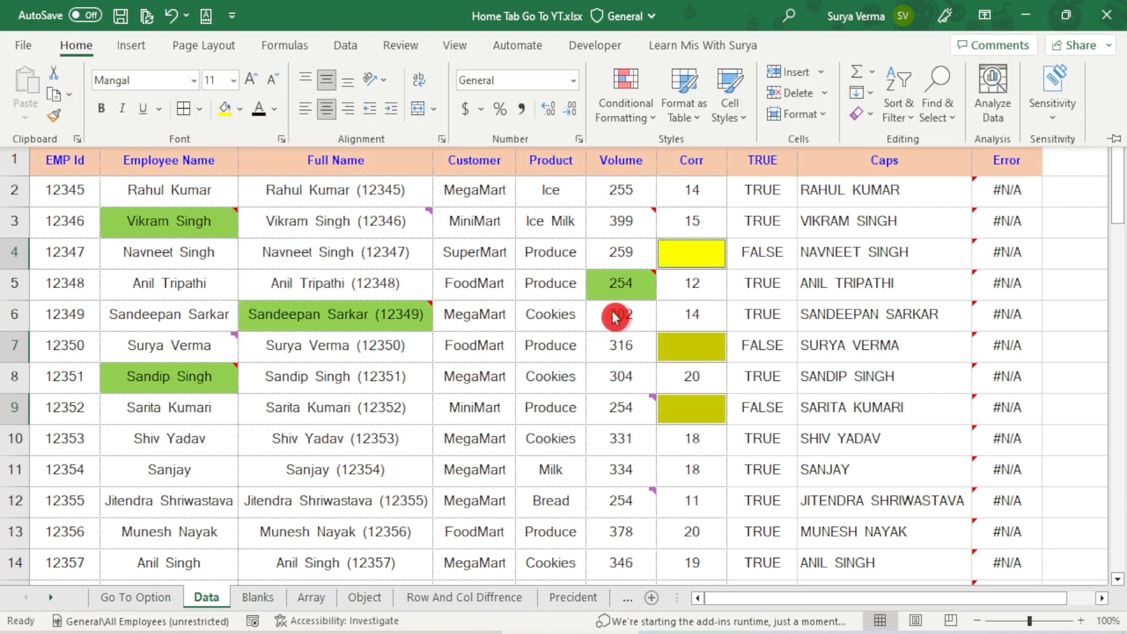
scroll(614, 315, down, 5)
scroll(647, 431, down, 3)
scroll(647, 430, down, 5)
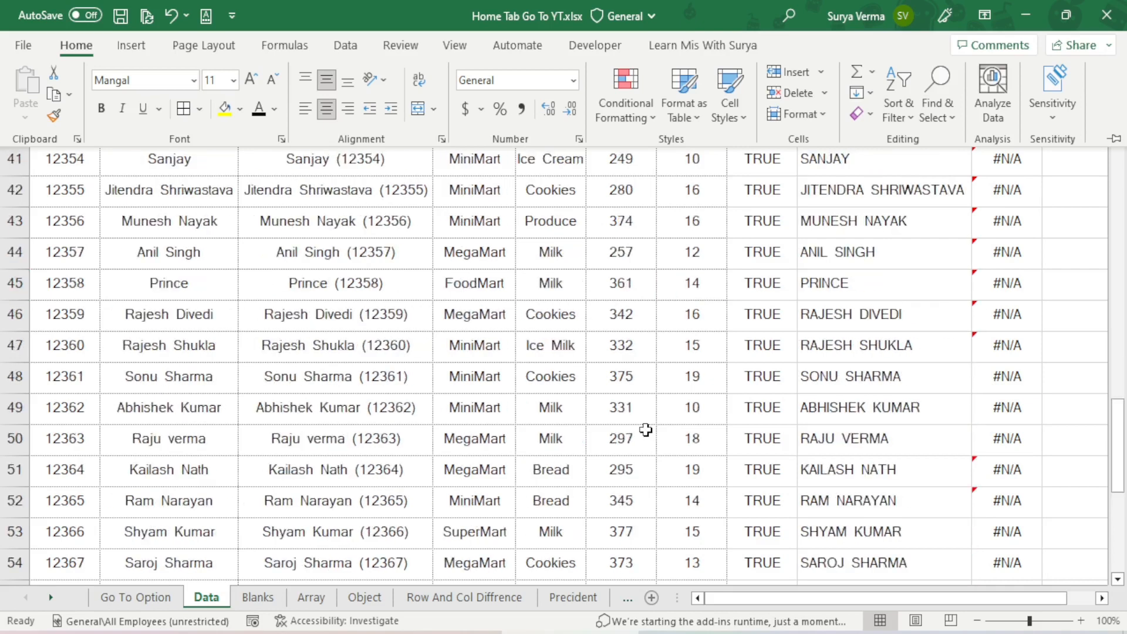
scroll(645, 431, up, 7)
scroll(645, 430, up, 7)
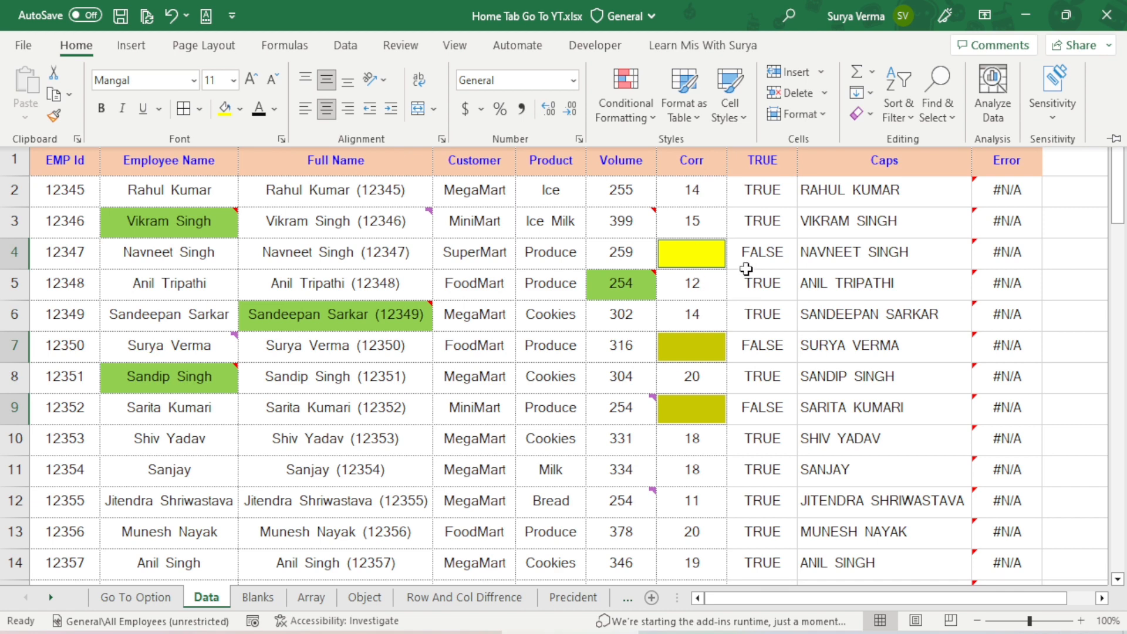
click(270, 342)
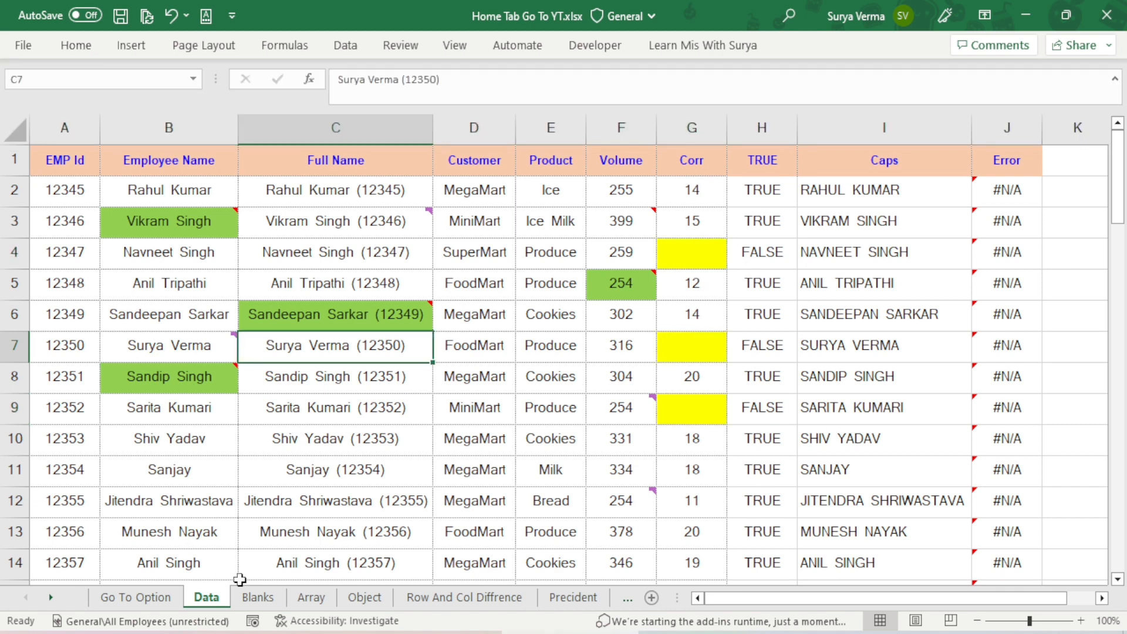
Step: Switch to the Blanks sheet and examine the empty rows 5 and 7
click(249, 598)
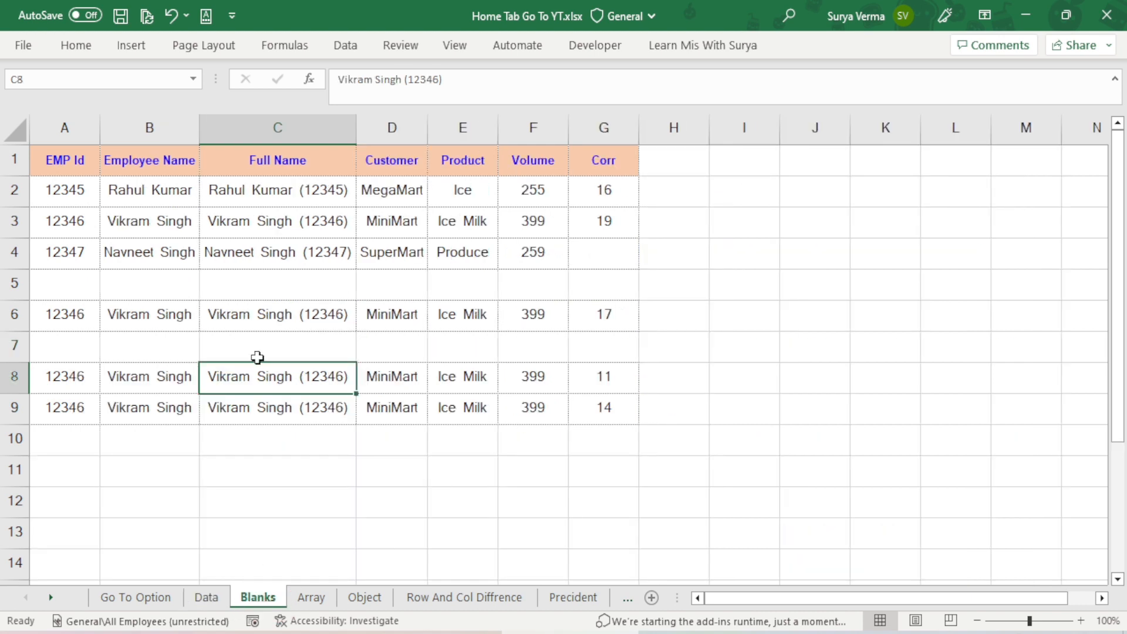
click(238, 285)
click(94, 288)
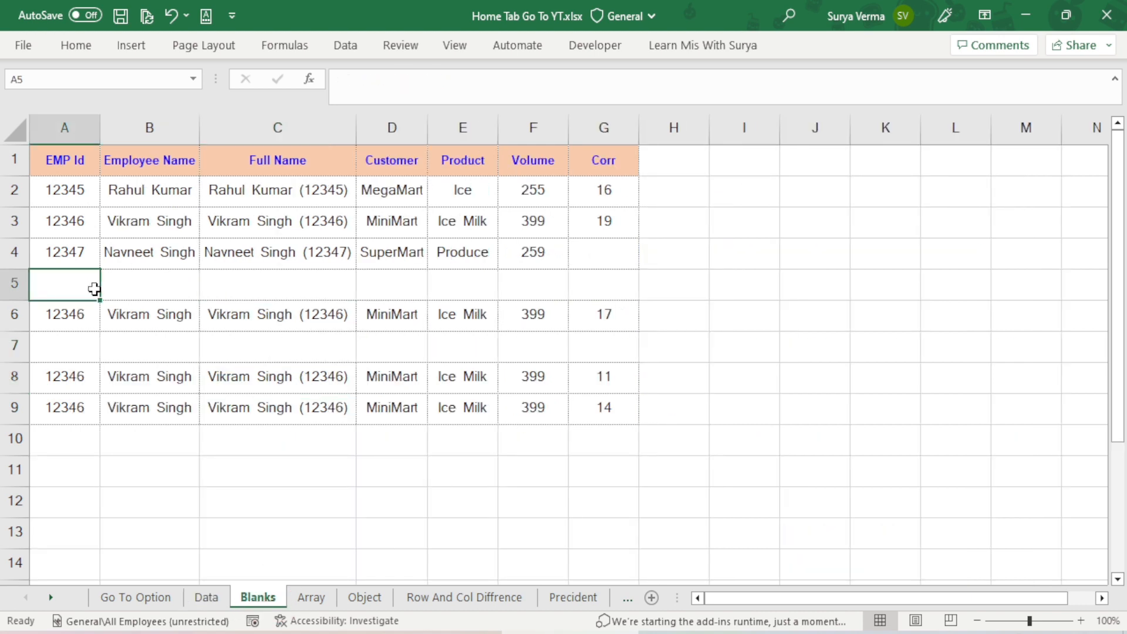
click(83, 350)
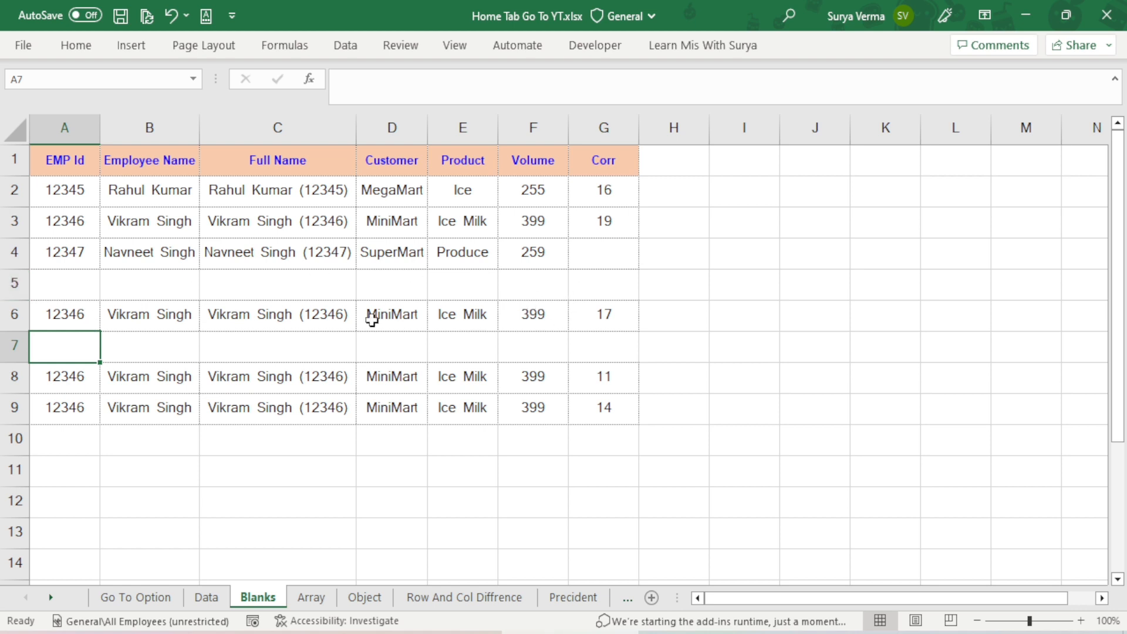
Step: Starting from cell A1, select all blank cells on the Blanks sheet with Go To Special
click(43, 164)
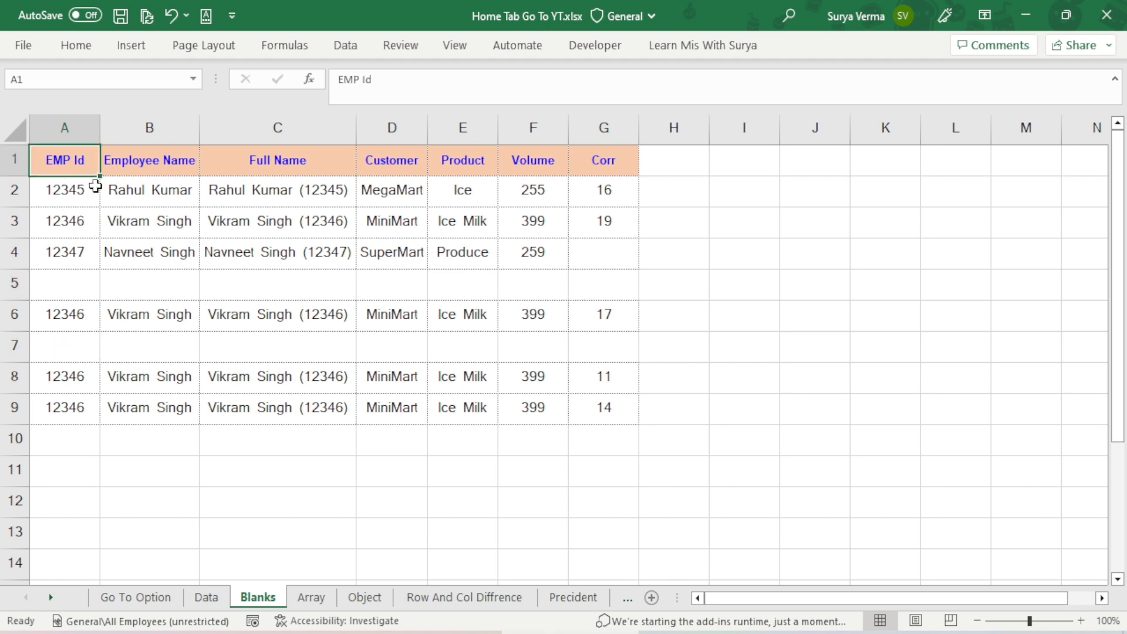
key(ctrl+g)
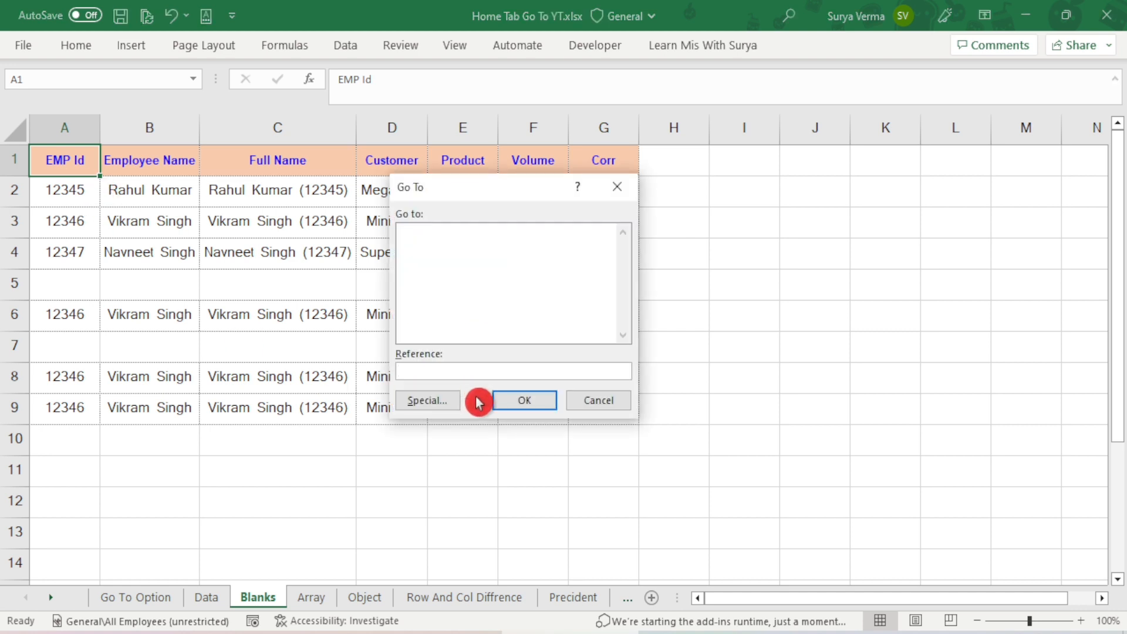
click(437, 399)
click(405, 327)
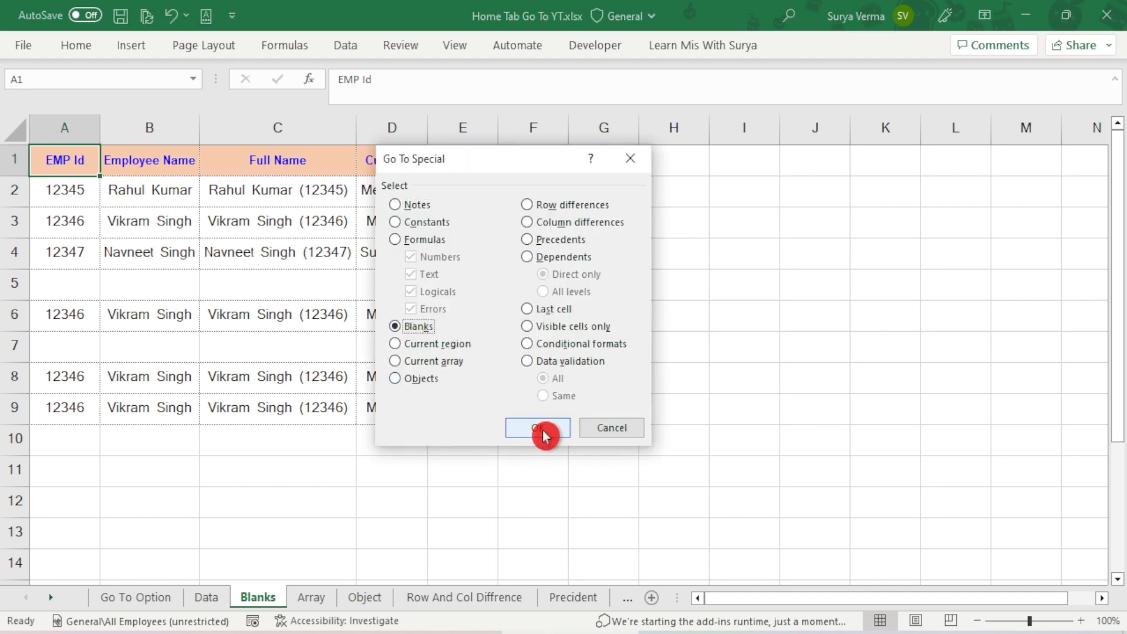
click(540, 429)
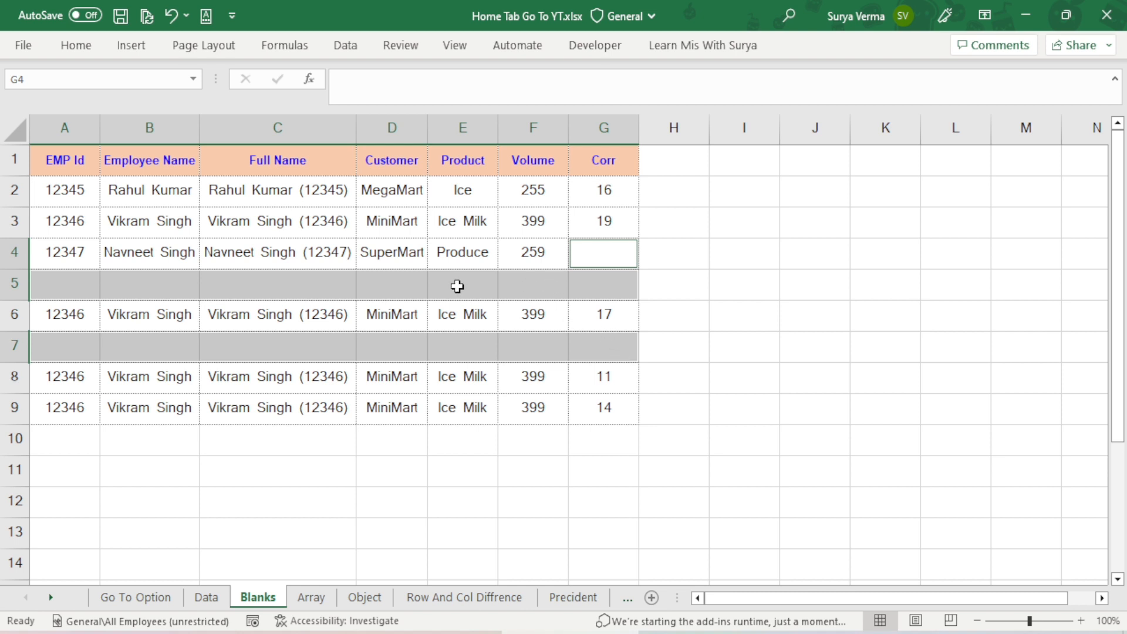
Step: Delete the entire rows containing the selected blank cells and check the remaining records in the table
key(ctrl+minus)
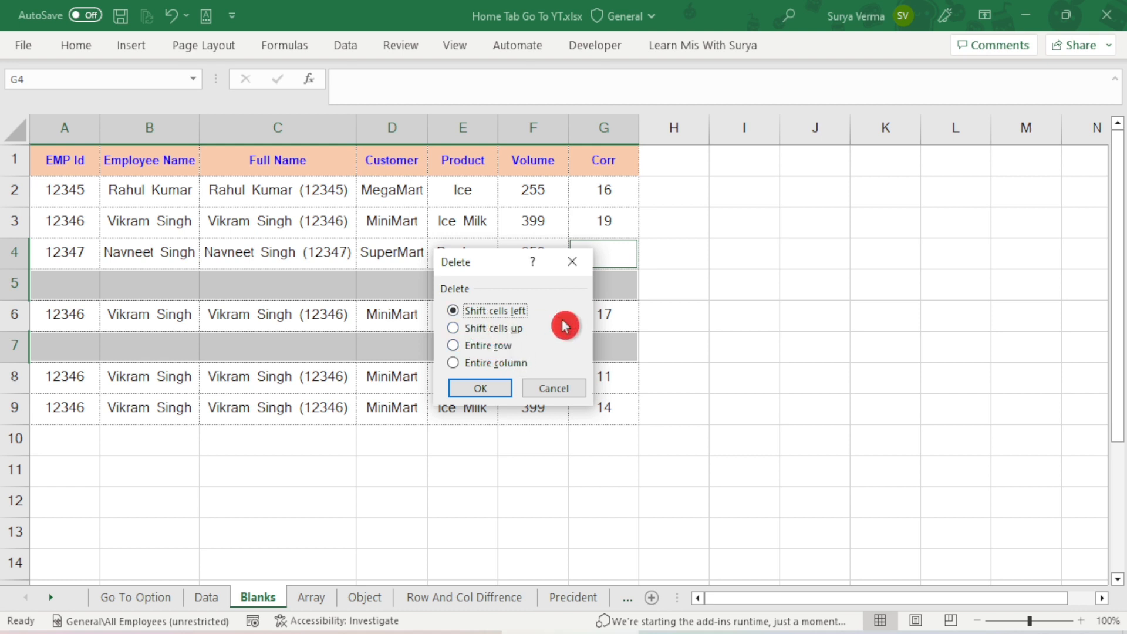
click(466, 347)
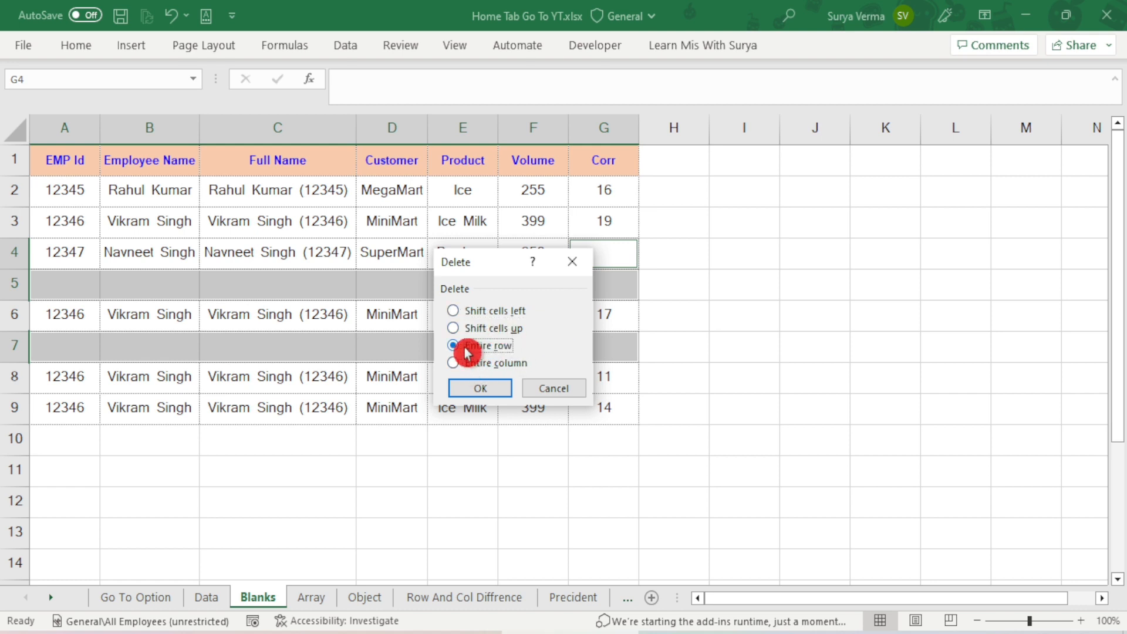
click(475, 390)
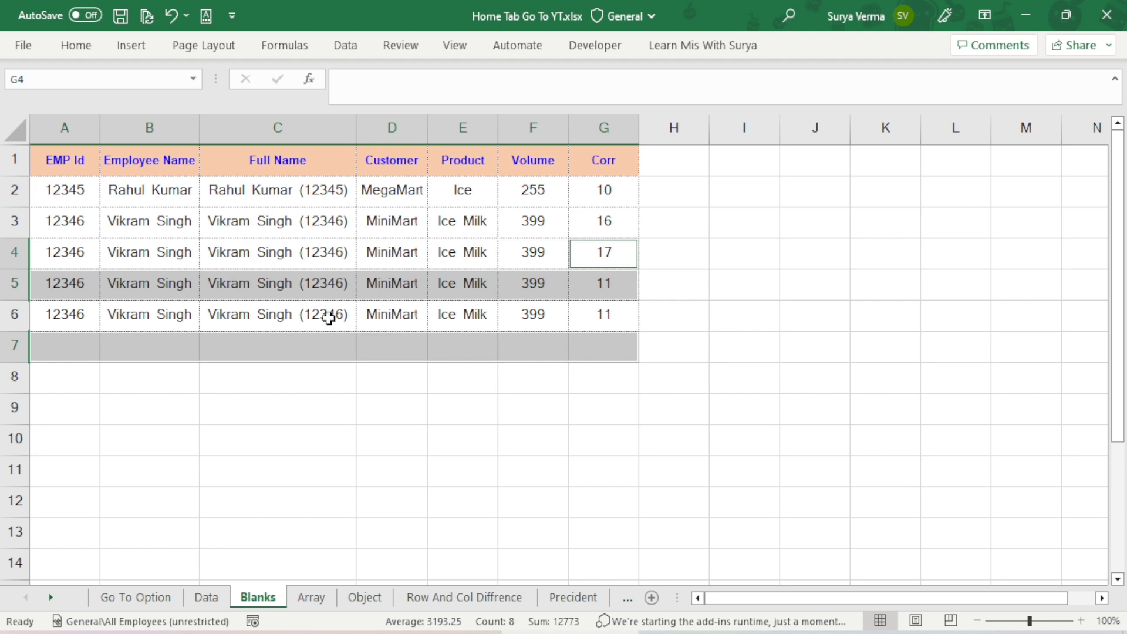
click(319, 345)
drag(88, 195, 431, 284)
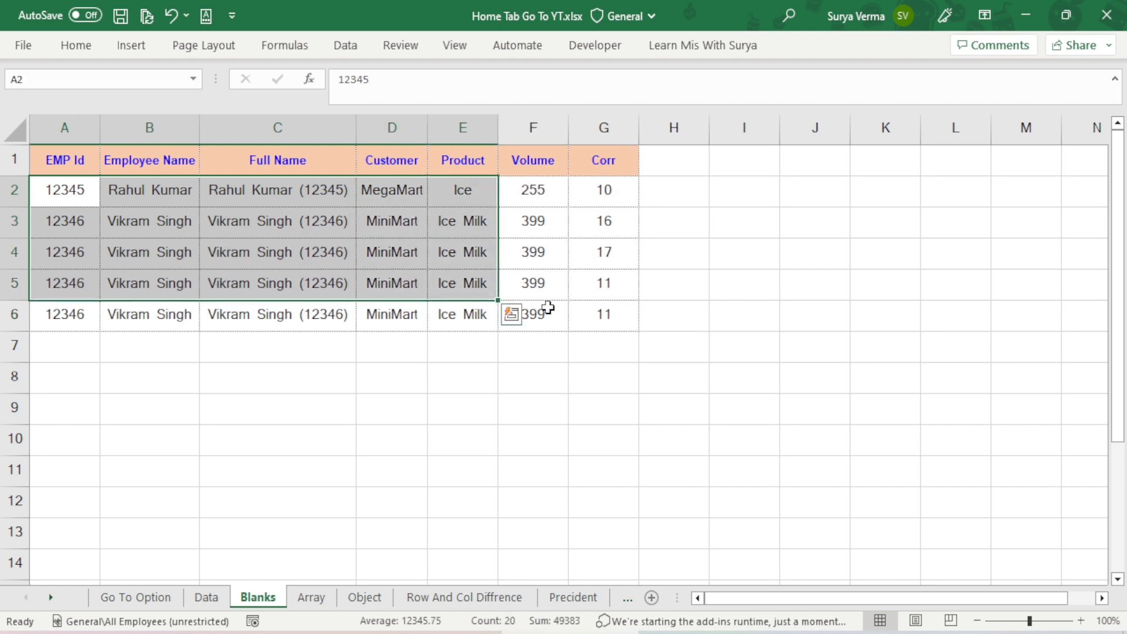
click(548, 307)
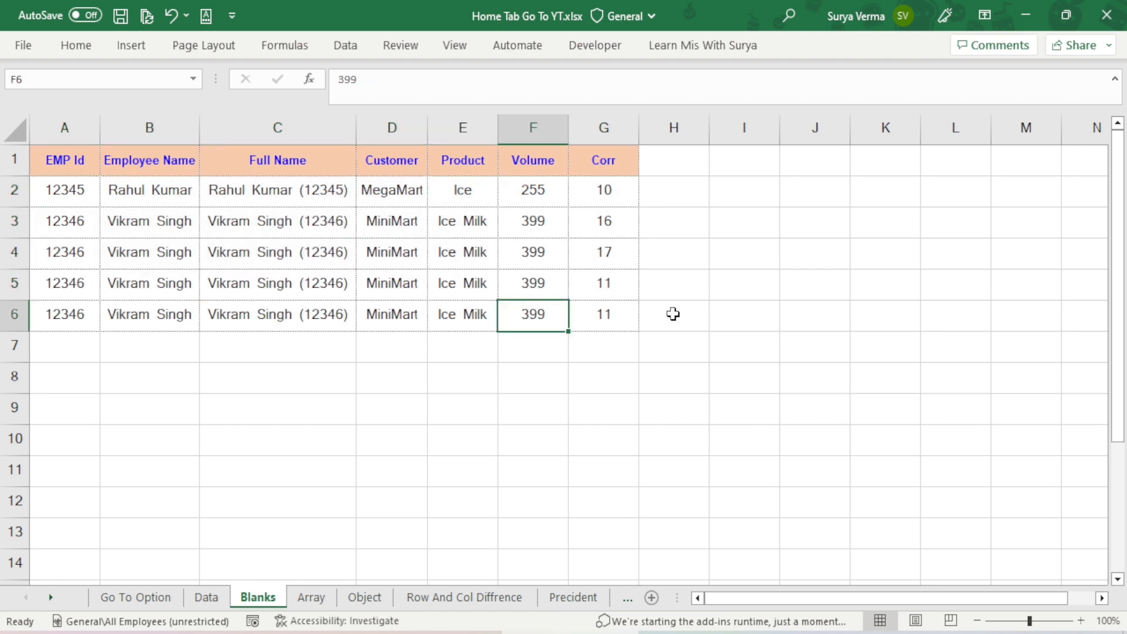
click(309, 599)
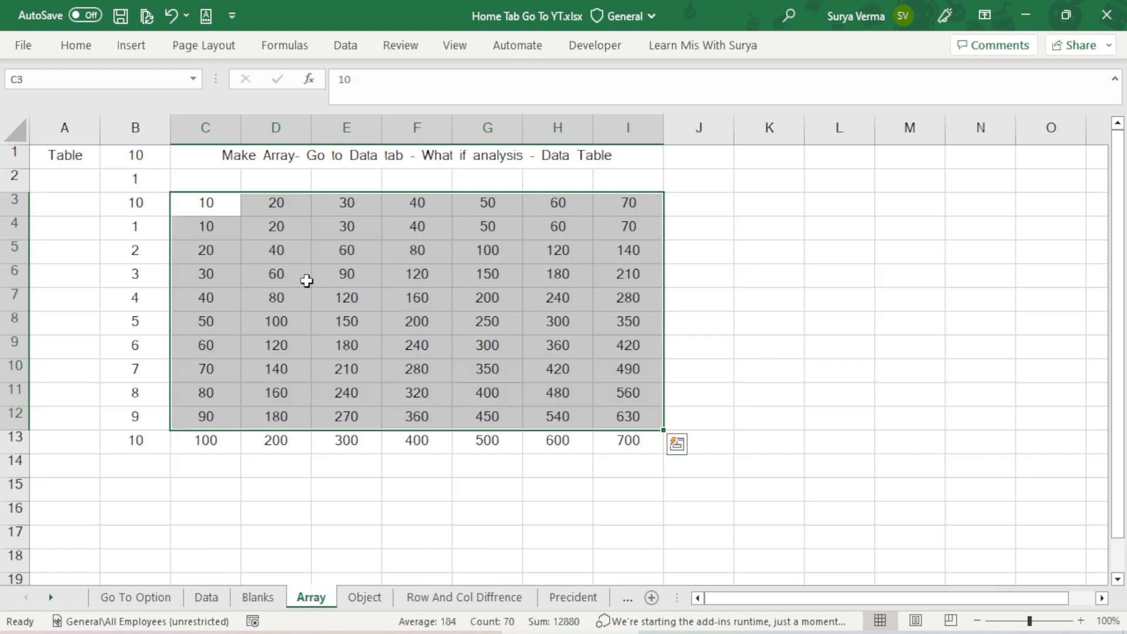
click(305, 279)
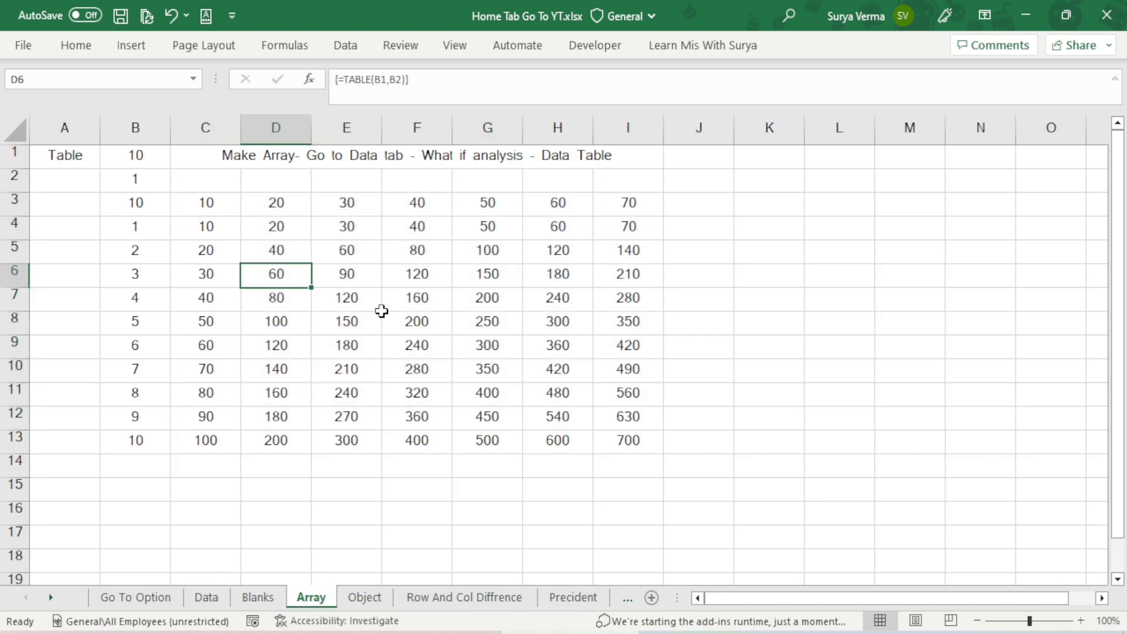
key(ctrl+g)
click(429, 403)
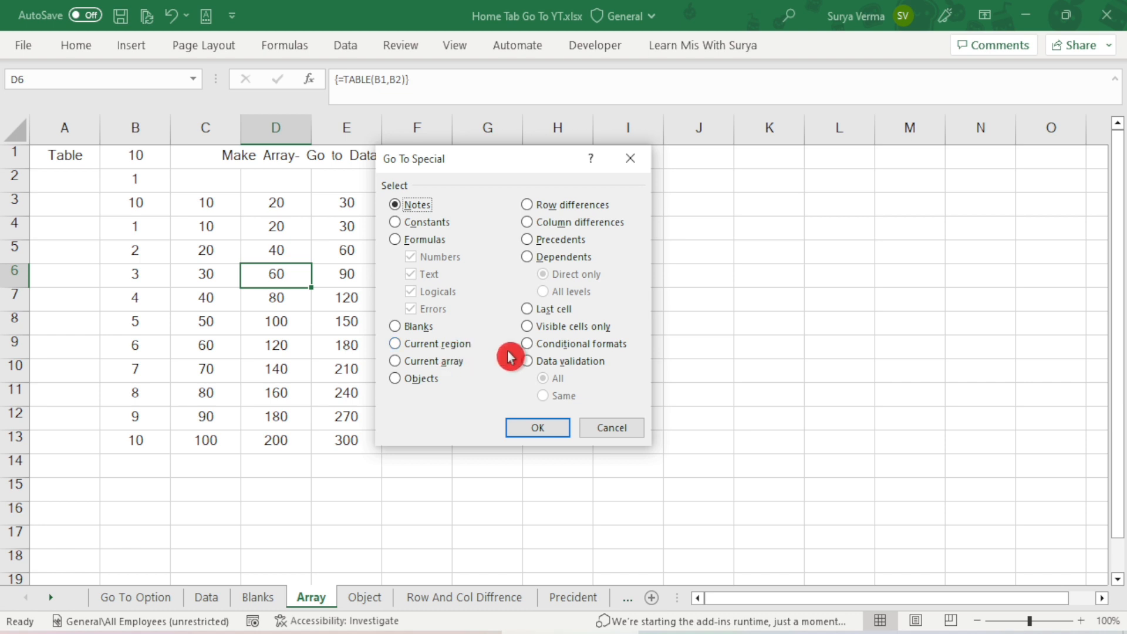
click(630, 430)
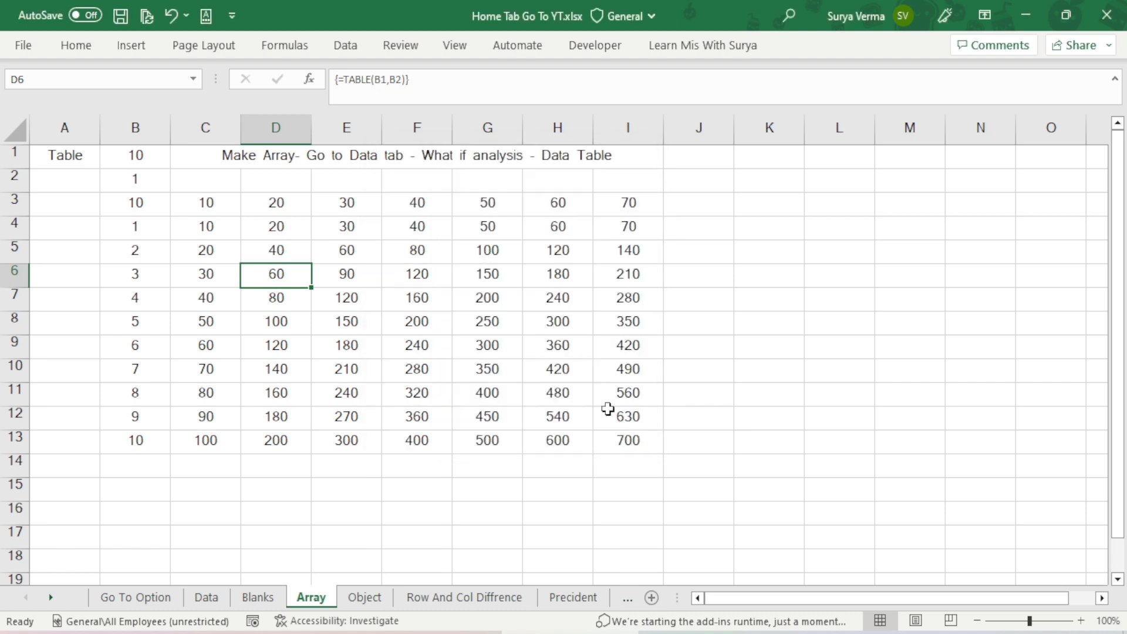
Step: Return to the Data sheet and trace the edges of its data region from A1 to J1 and J61, finishing at A1
click(206, 602)
click(139, 156)
key(Left)
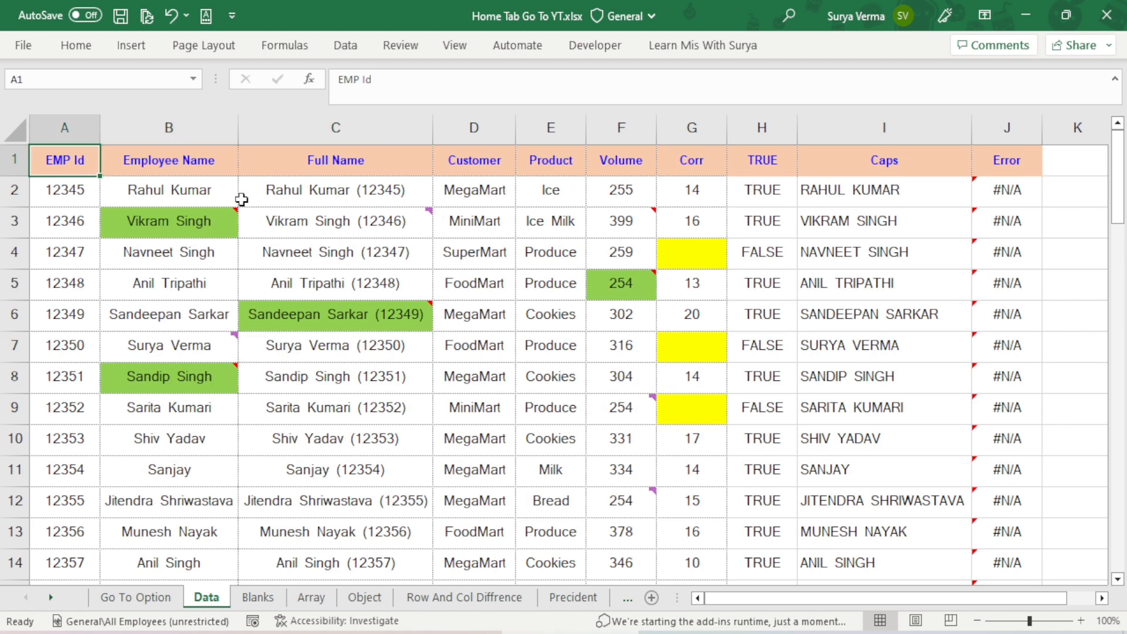
key(ctrl+Right)
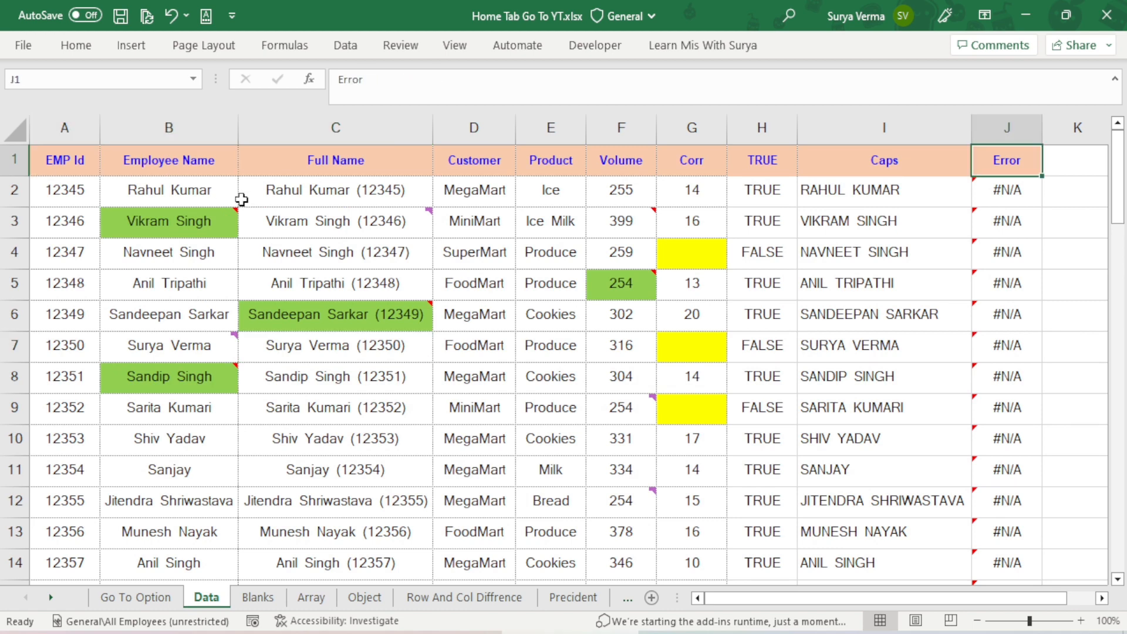
key(ctrl+Down)
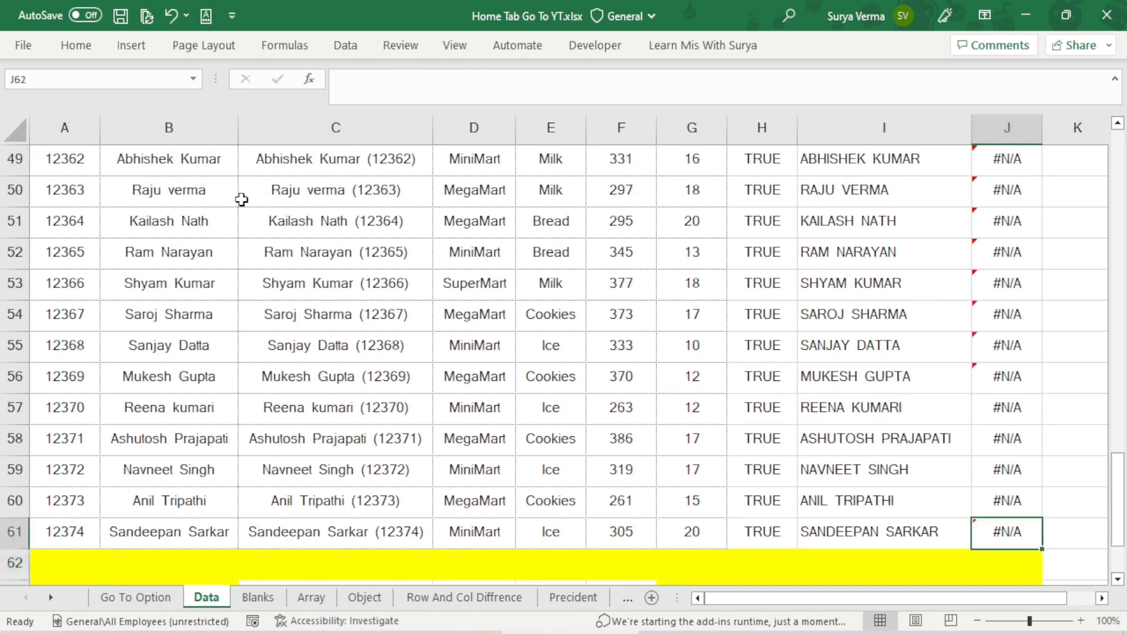
key(ctrl+Up)
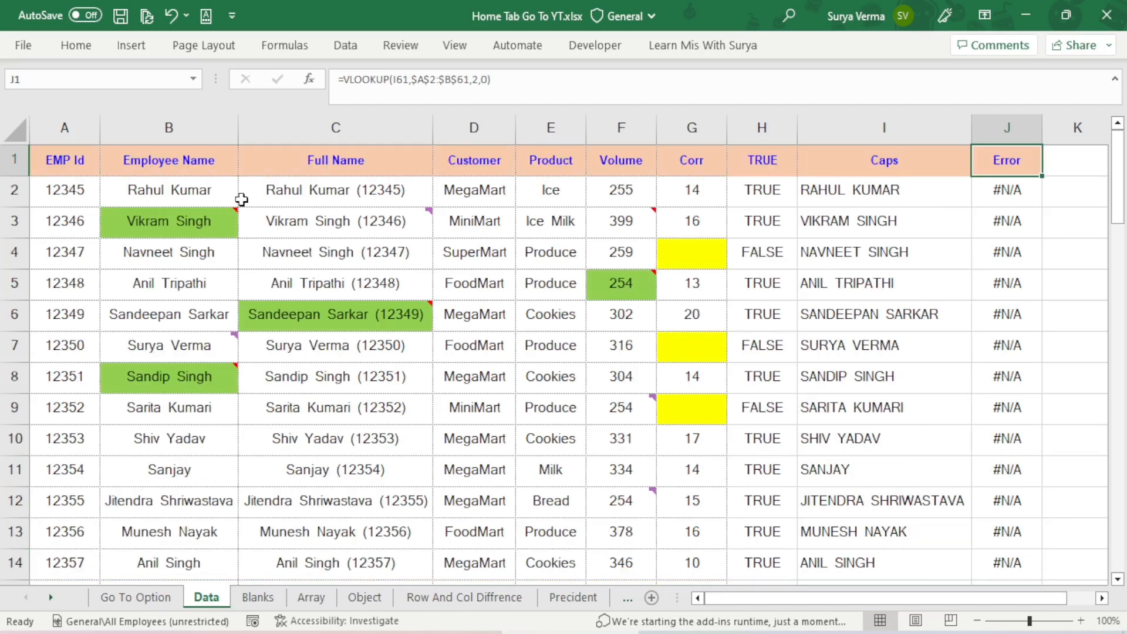
key(ctrl+Left)
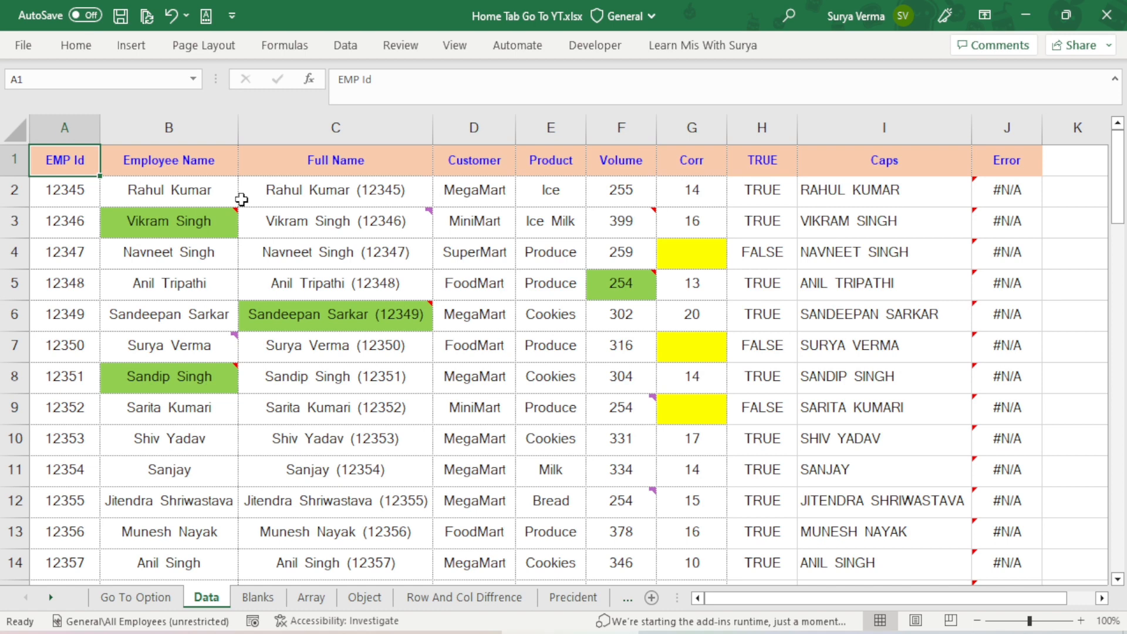
Step: Select the data range A1:J61 on the Data sheet and examine the rows directly below it
key(ctrl+shift+End)
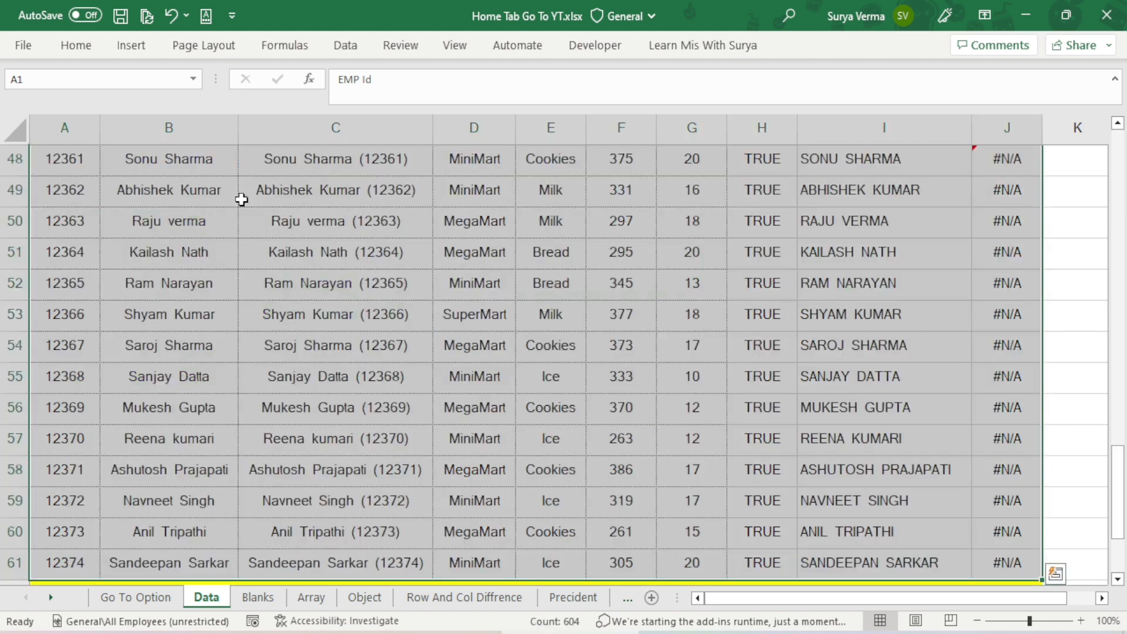
scroll(305, 337, down, 5)
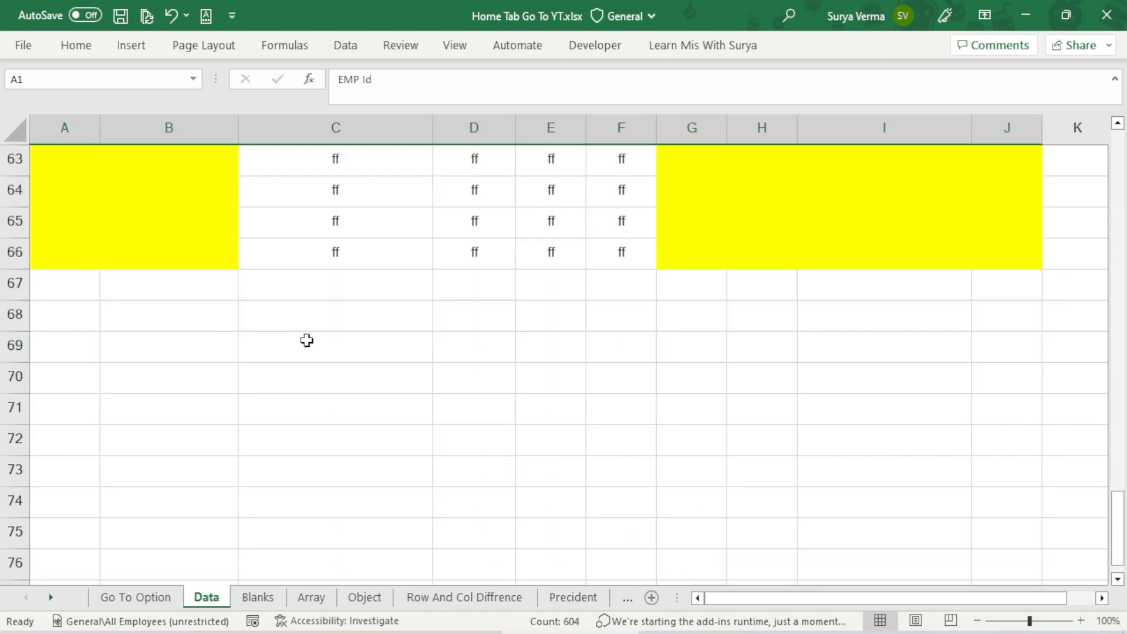
scroll(307, 341, up, 2)
scroll(306, 341, up, 2)
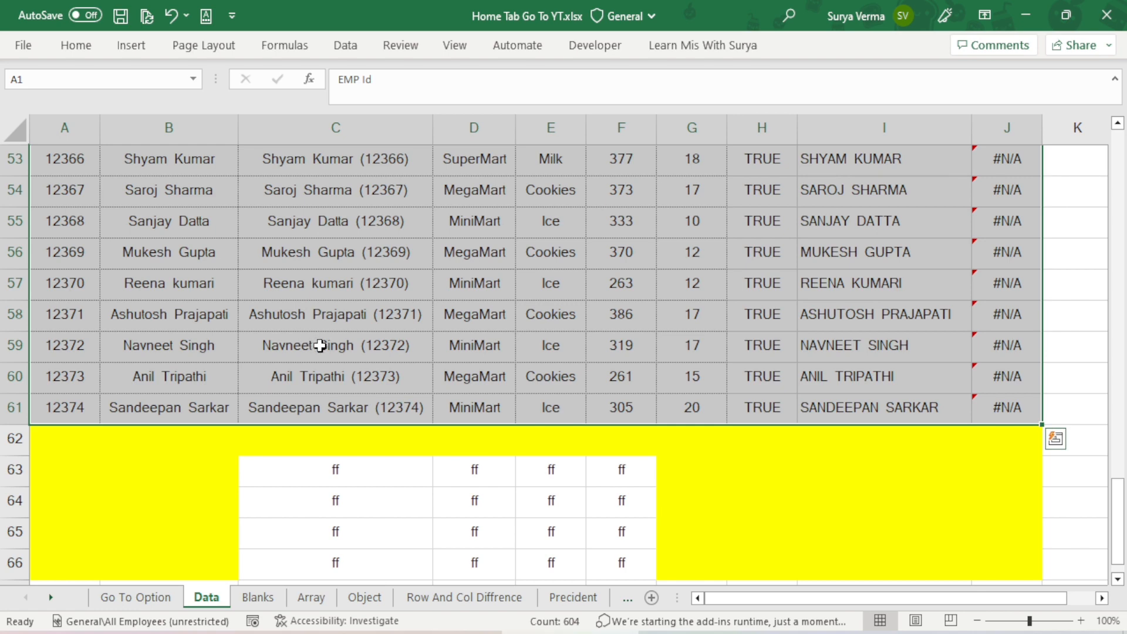
Step: Starting from cell A1 on the Data sheet, select the current region with Go To Special and check where the selection ends
click(320, 346)
key(ctrl+Up)
key(Left)
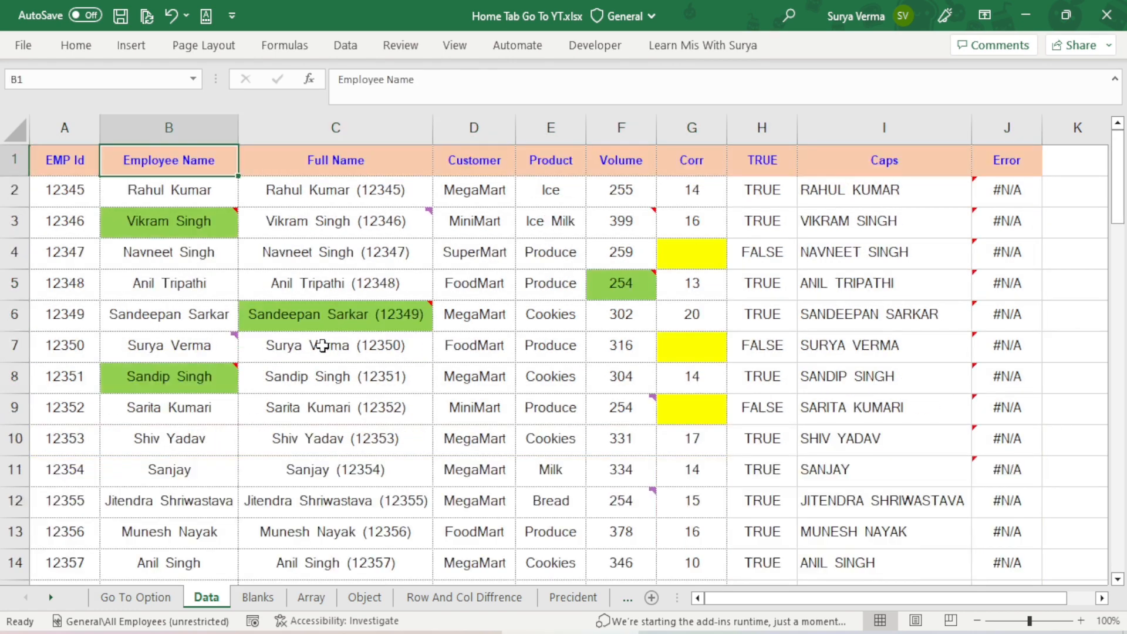
key(Left)
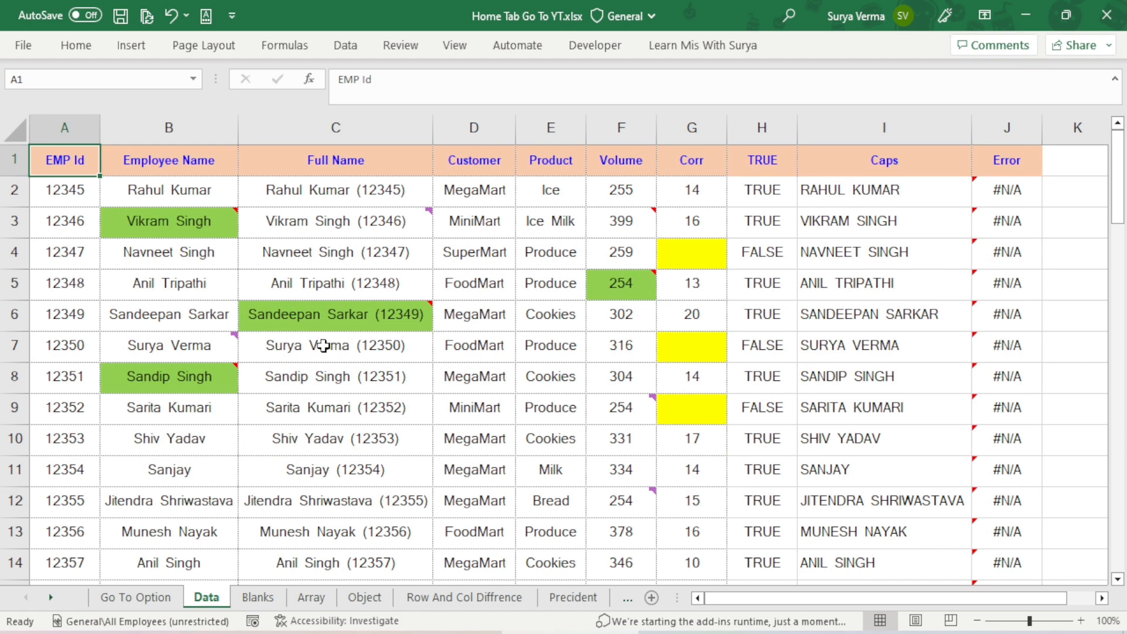
key(ctrl+g)
click(433, 401)
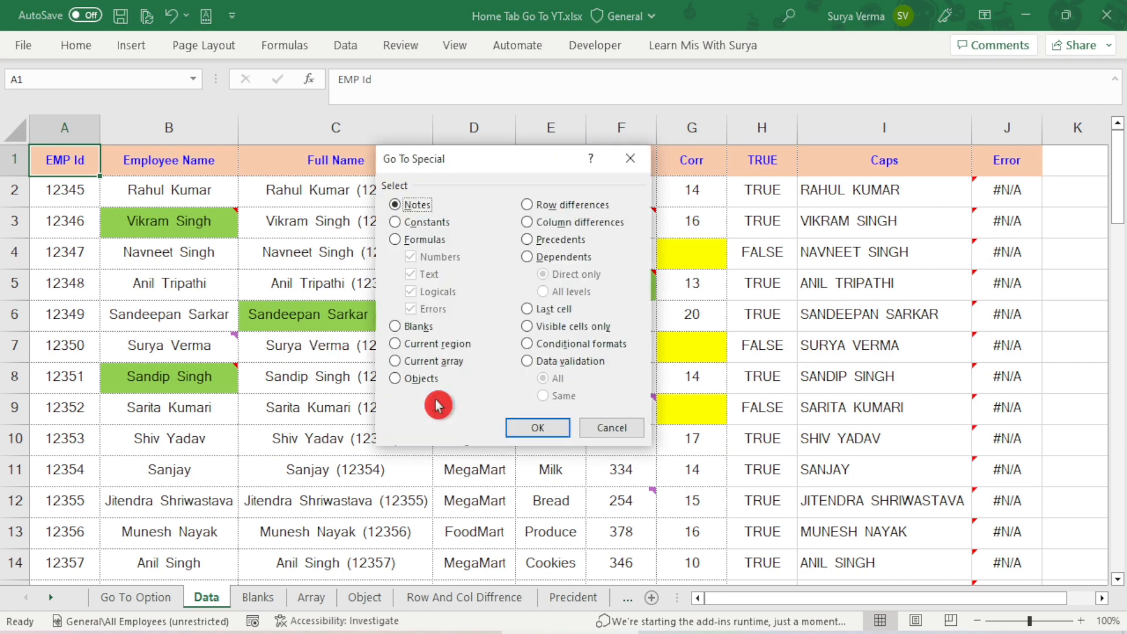
click(446, 345)
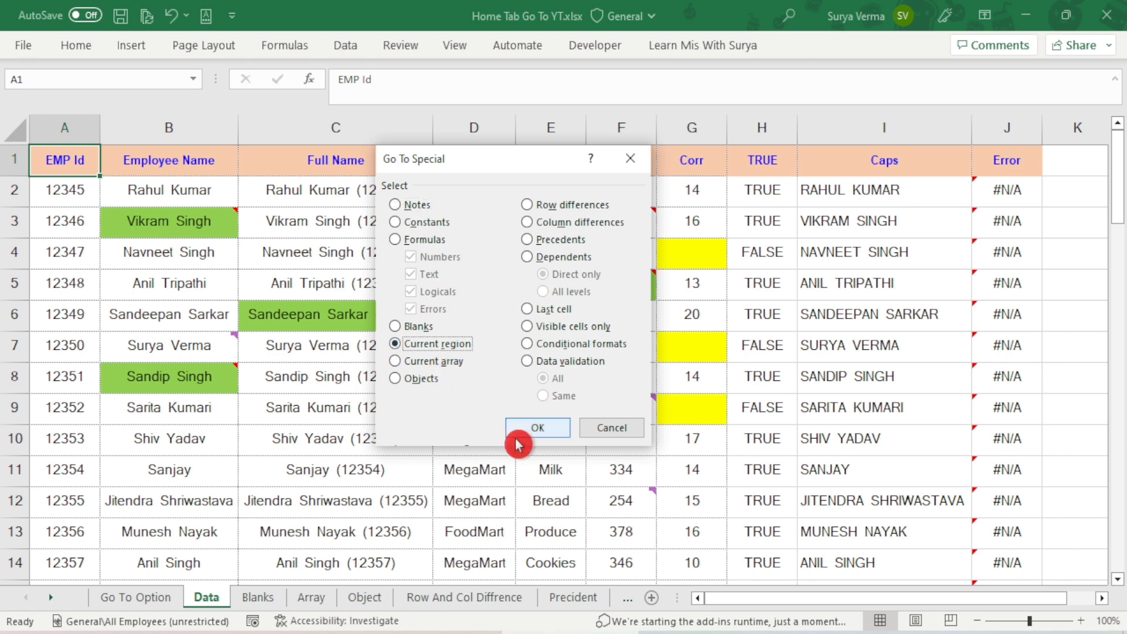
click(528, 438)
scroll(487, 341, down, 20)
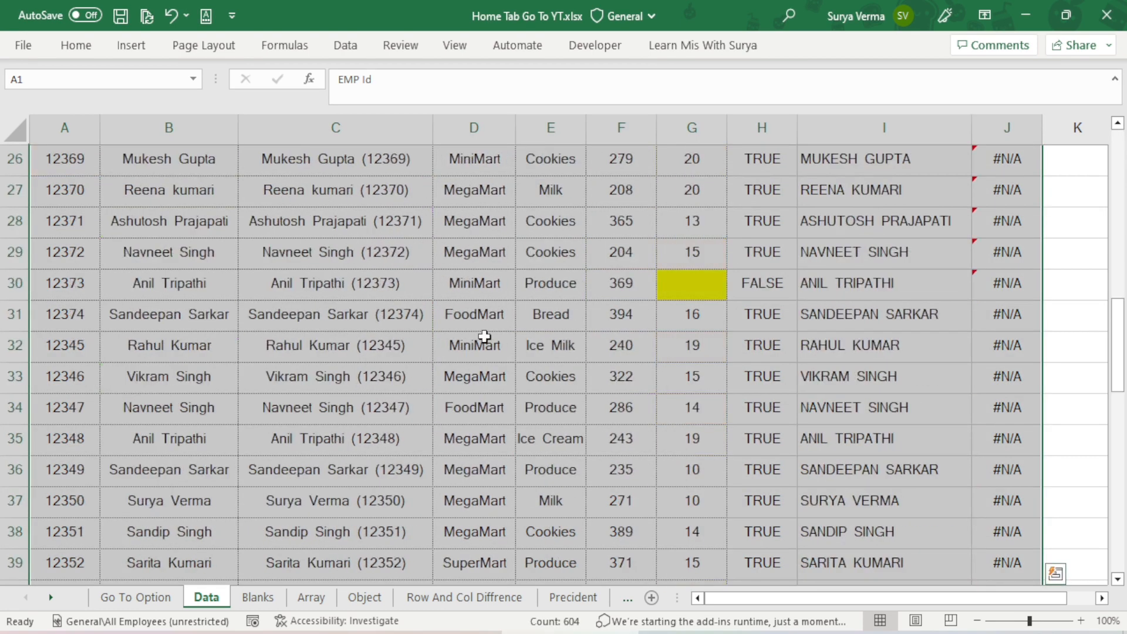
scroll(484, 335, up, 5)
scroll(486, 330, down, 2)
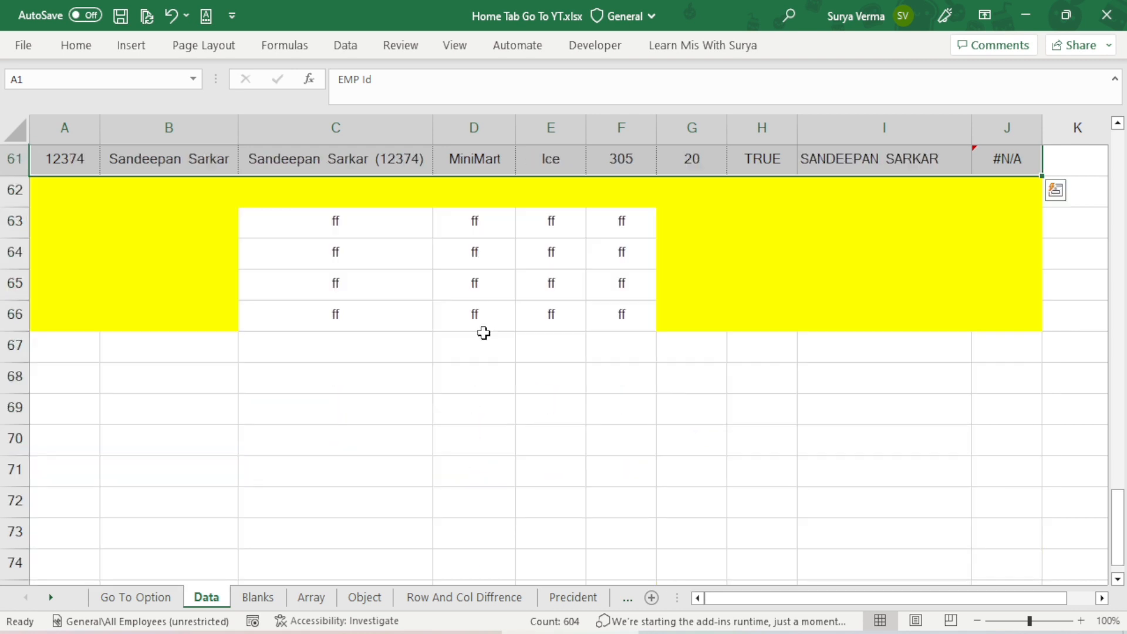
Step: Examine the block of ff cells in C63:F66 below the Data sheet's table
click(345, 244)
drag(309, 219, 624, 312)
click(448, 253)
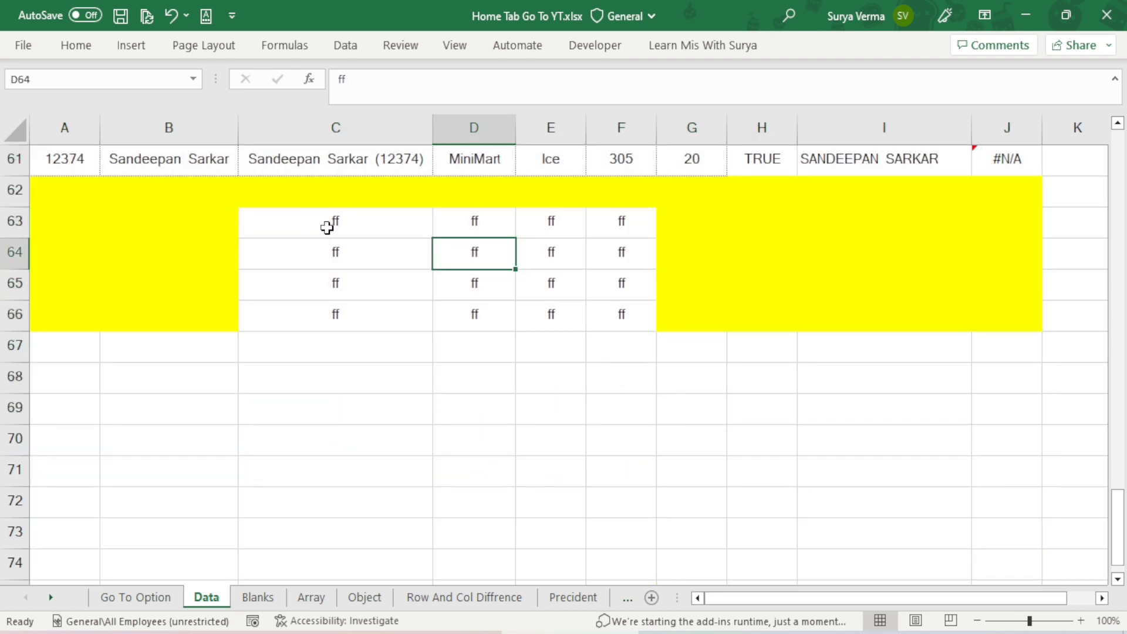
click(285, 216)
Step: Remove the fill color from the range A62:J66 on the Data sheet and return to cell A1
drag(55, 194, 990, 324)
click(59, 52)
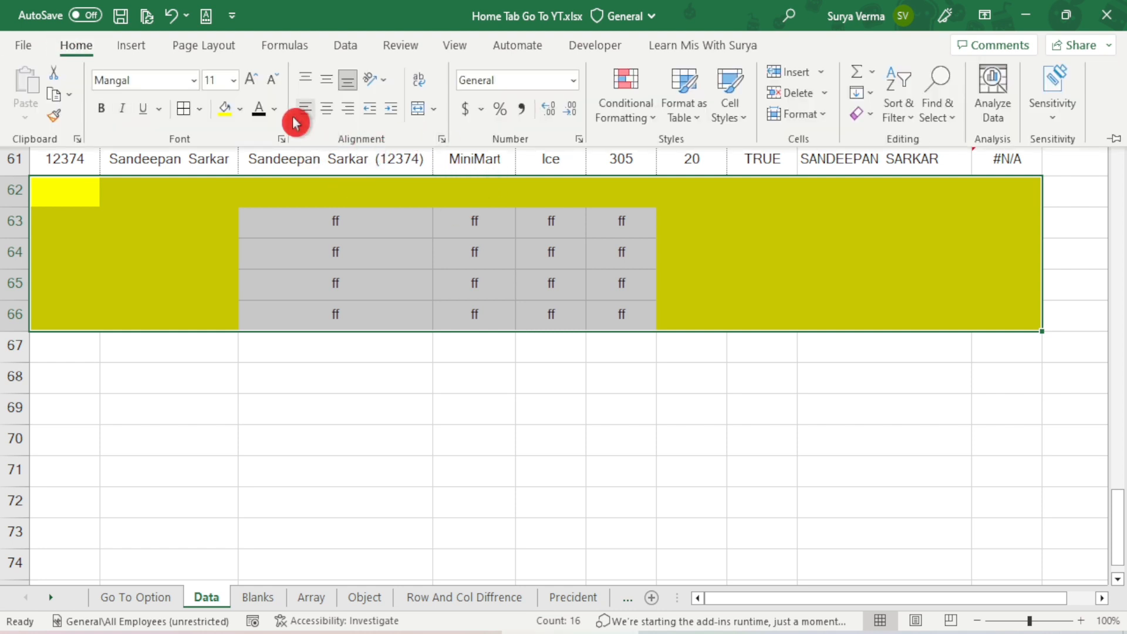
click(240, 109)
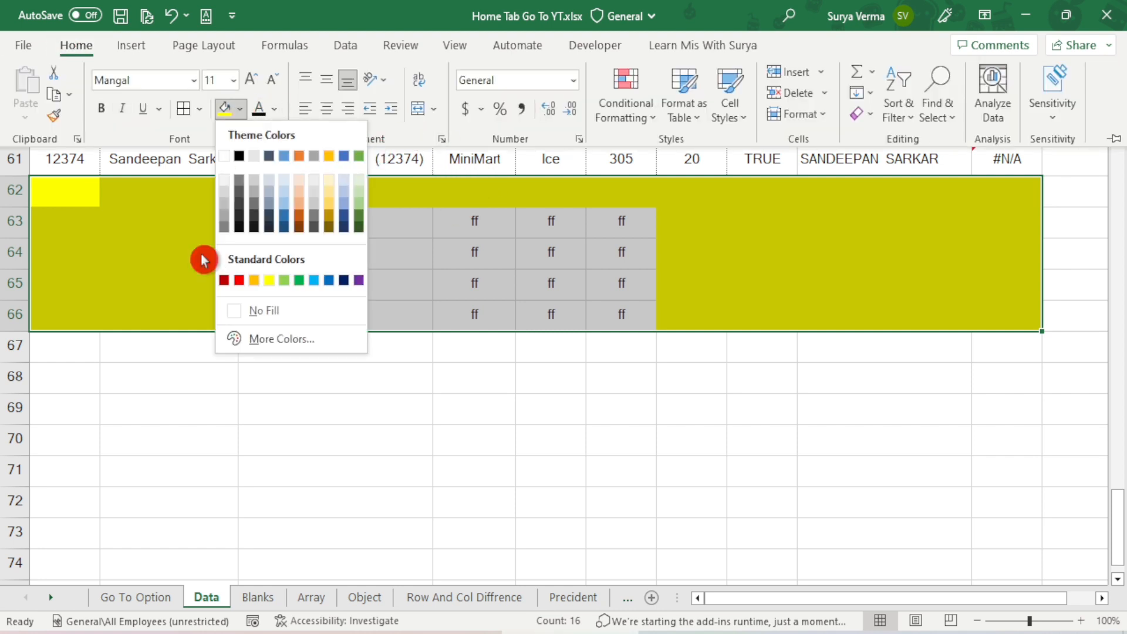
click(265, 313)
scroll(472, 315, up, 3)
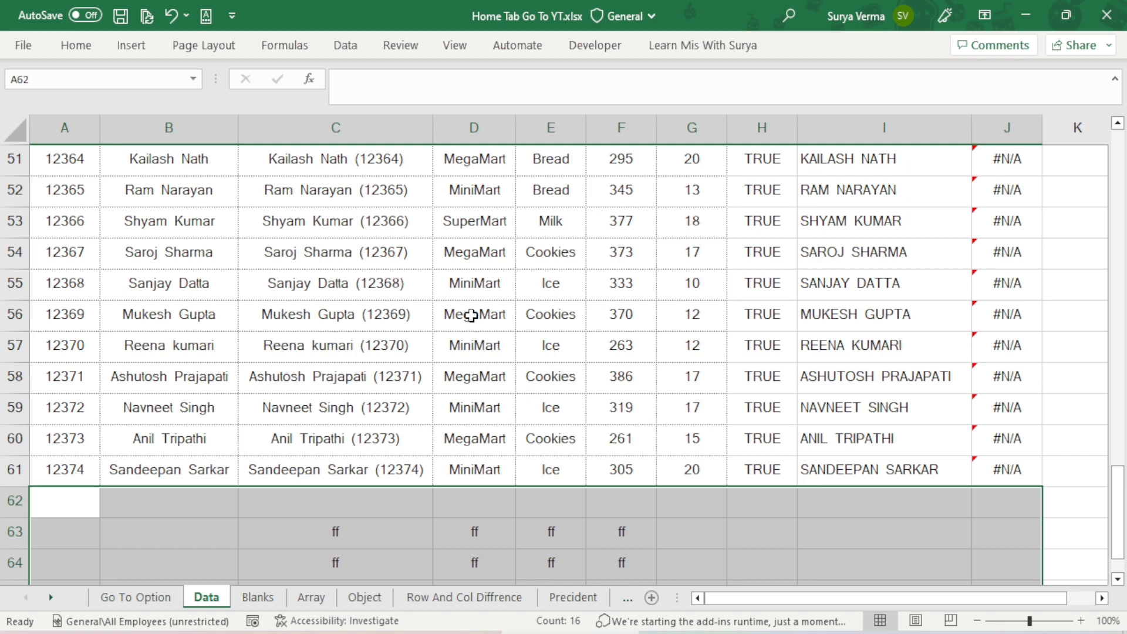
click(437, 304)
key(ctrl+Up)
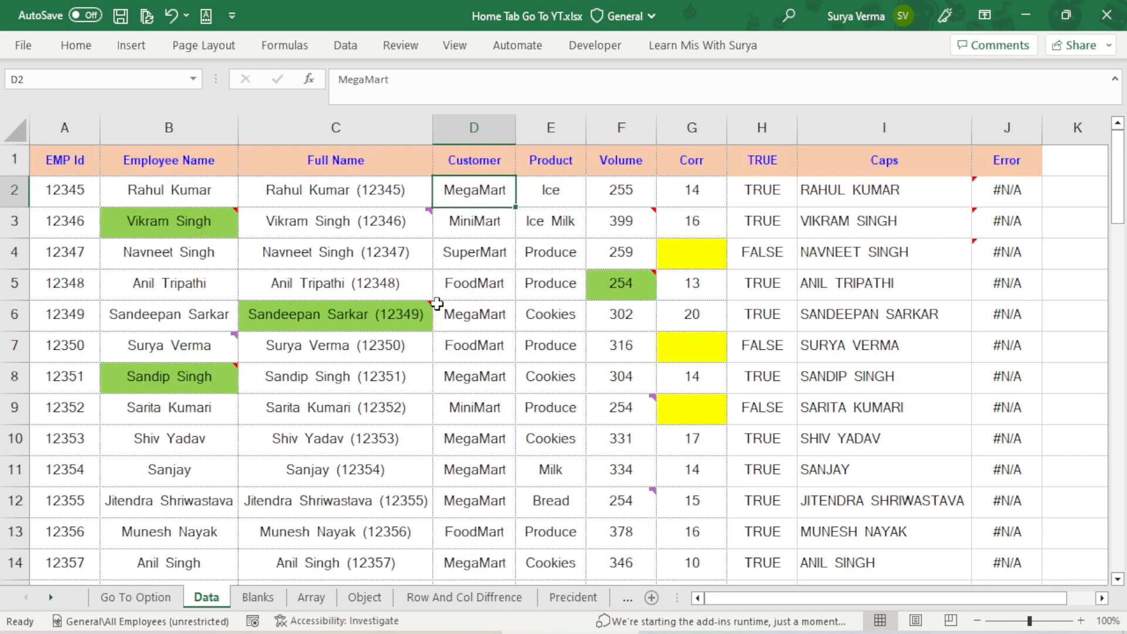
key(ctrl+Left)
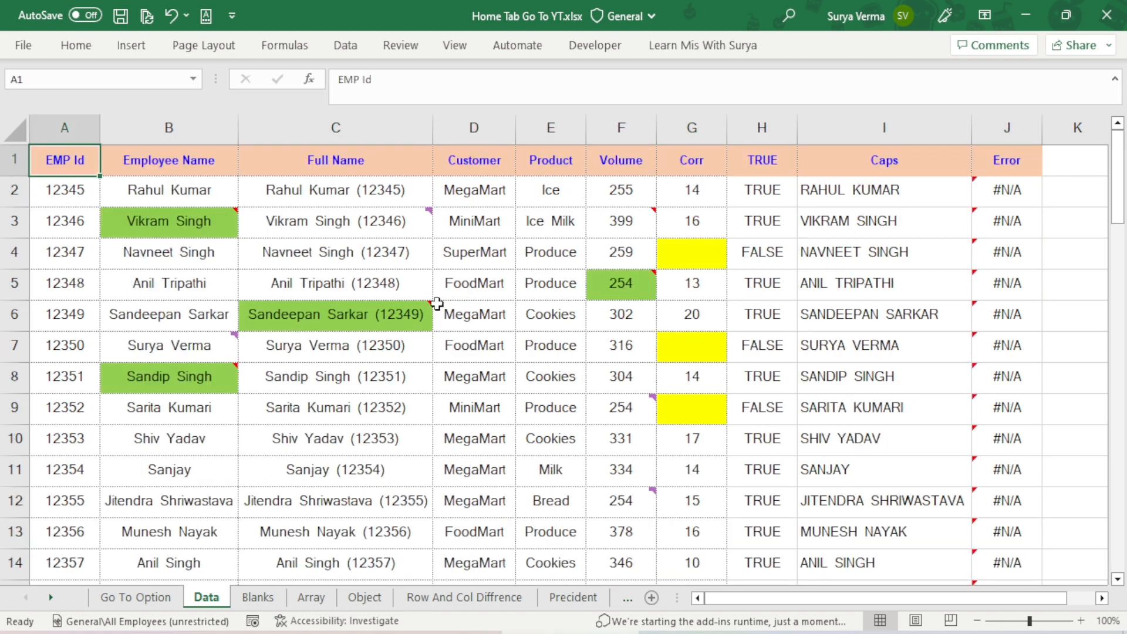
Step: On the Array sheet, select the current array from cell C5 with Go To Special
click(312, 599)
click(214, 253)
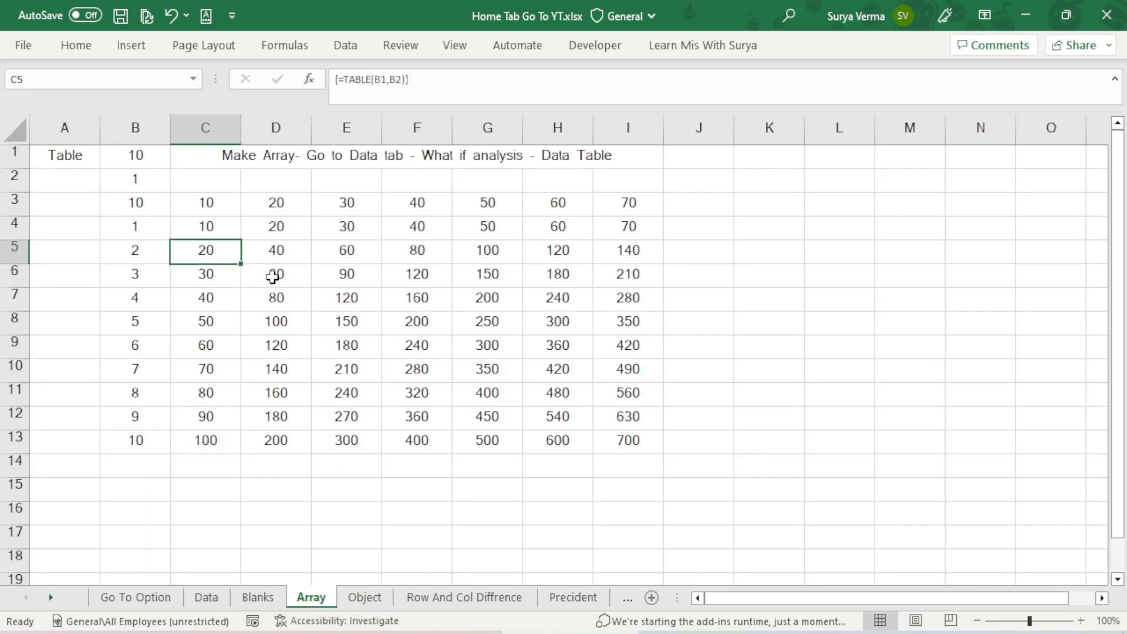
key(ctrl+g)
click(431, 412)
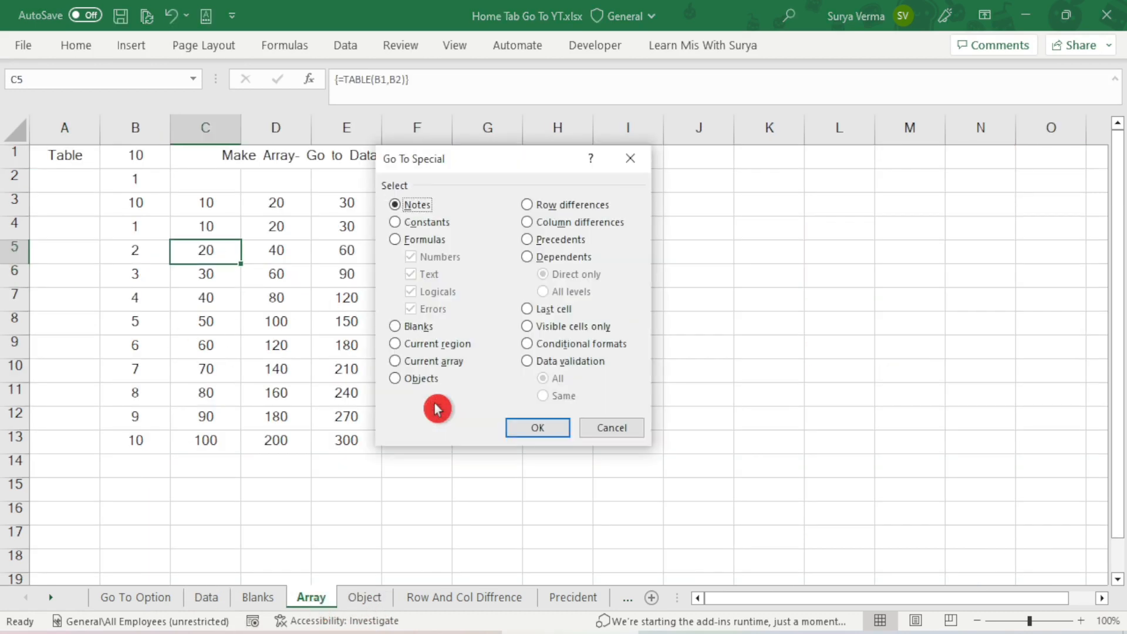
click(452, 365)
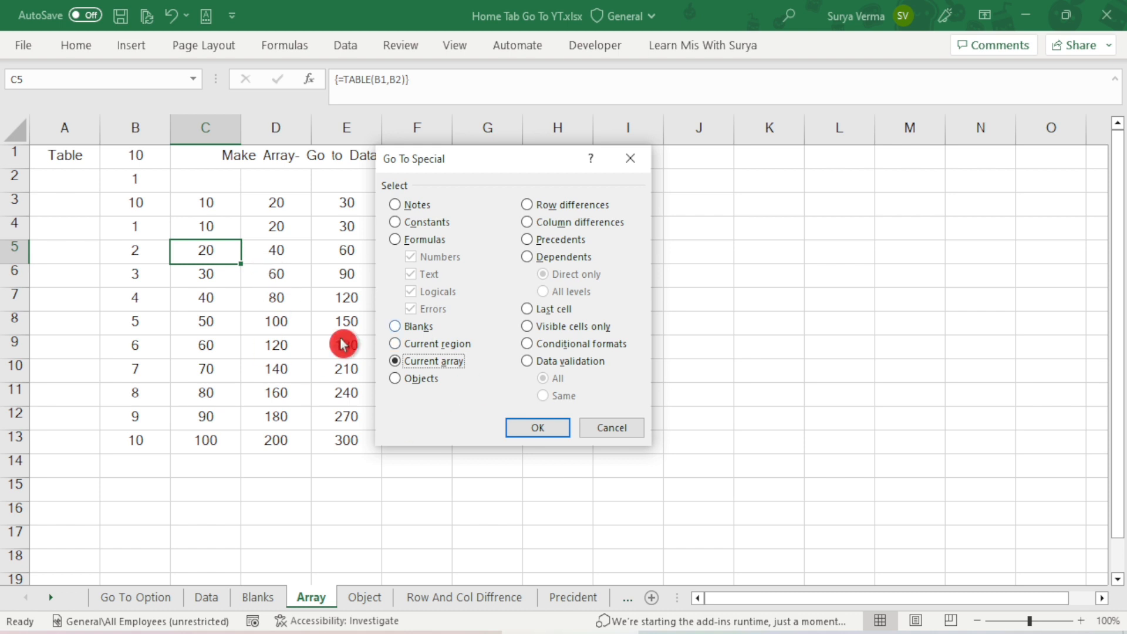
click(521, 429)
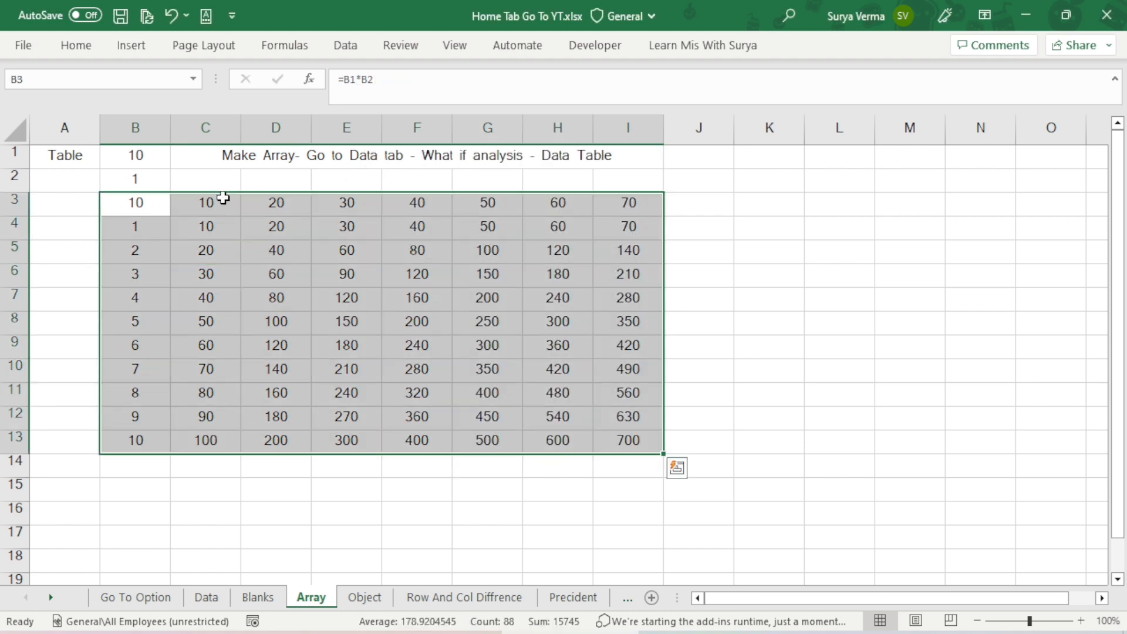
Step: Inspect the array formula in cells H7, F7 and E8 of the multiplication table
click(534, 310)
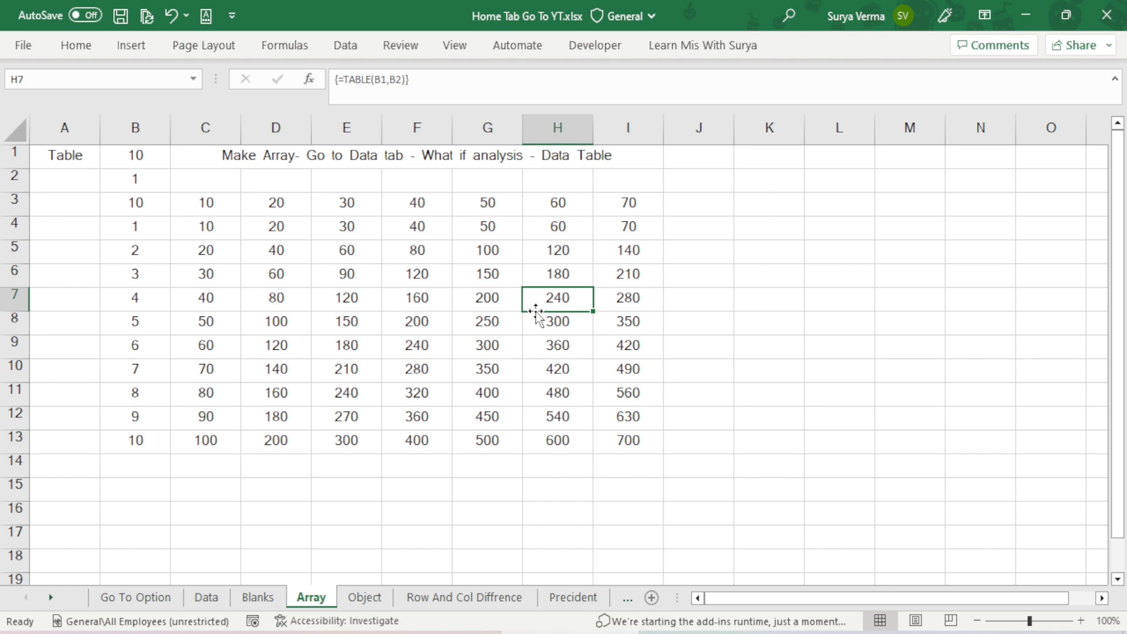
click(433, 306)
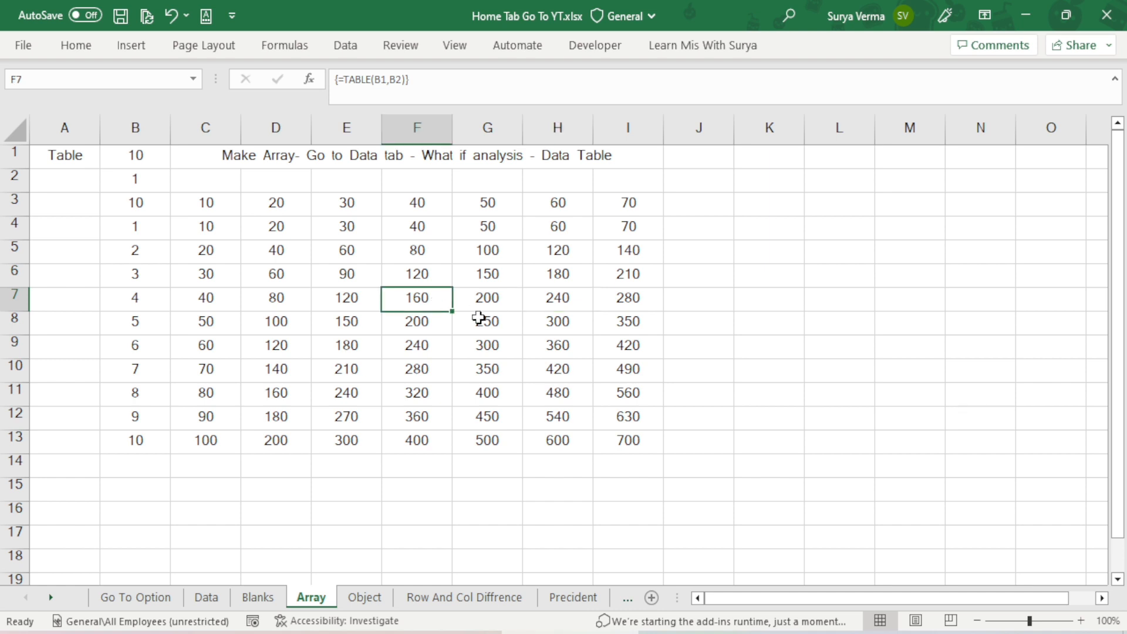
click(325, 317)
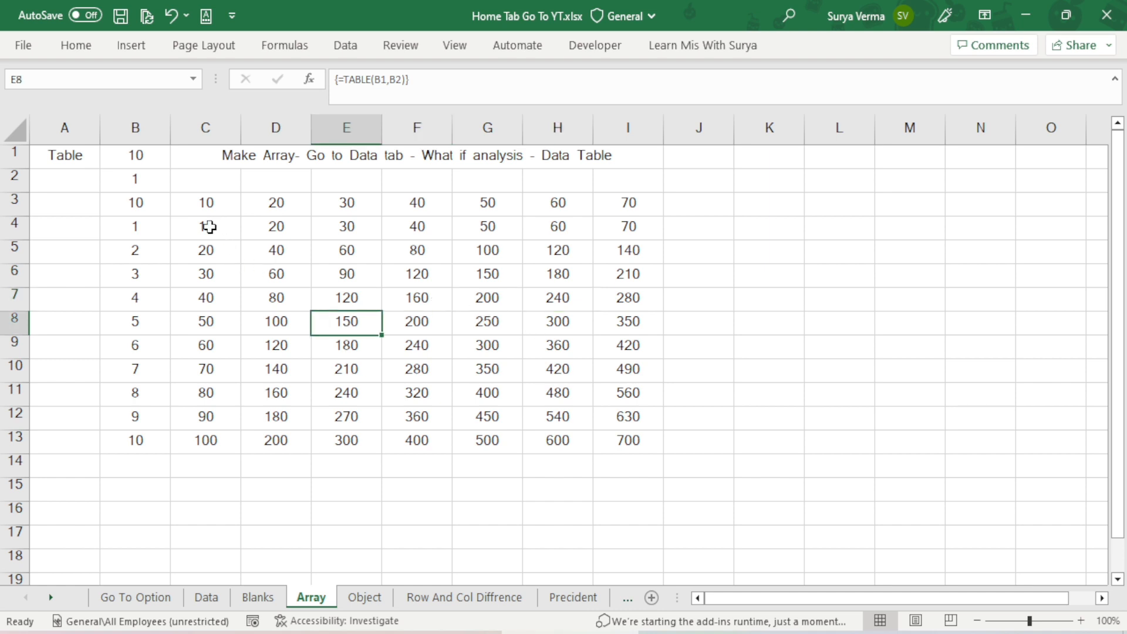
Step: Delete the contents of the array range C4:I13 on the Array sheet
drag(210, 227, 626, 444)
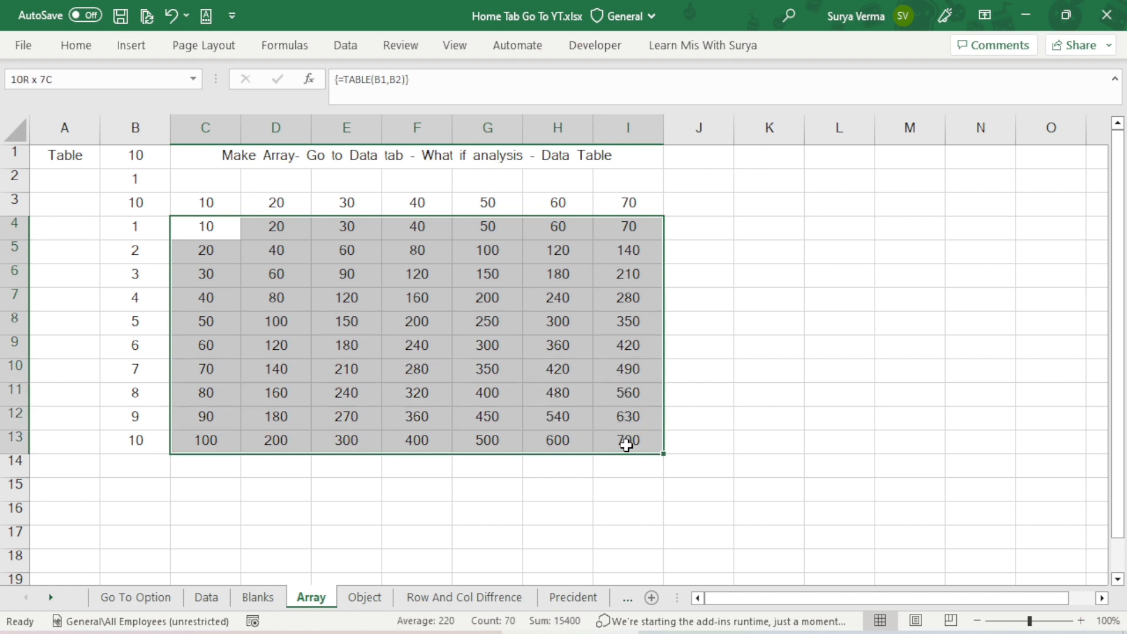
drag(626, 445, 627, 444)
key(Delete)
click(467, 371)
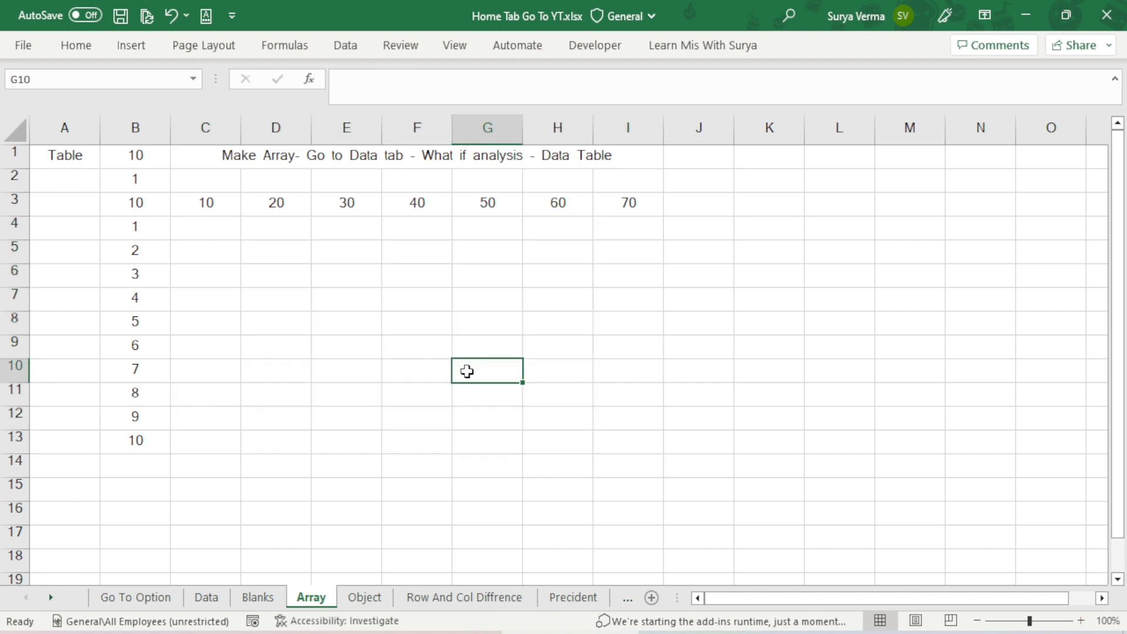
Step: Inspect the formulas in cells B3 and D3, the row 3 headings and the column B values down to B13
click(176, 207)
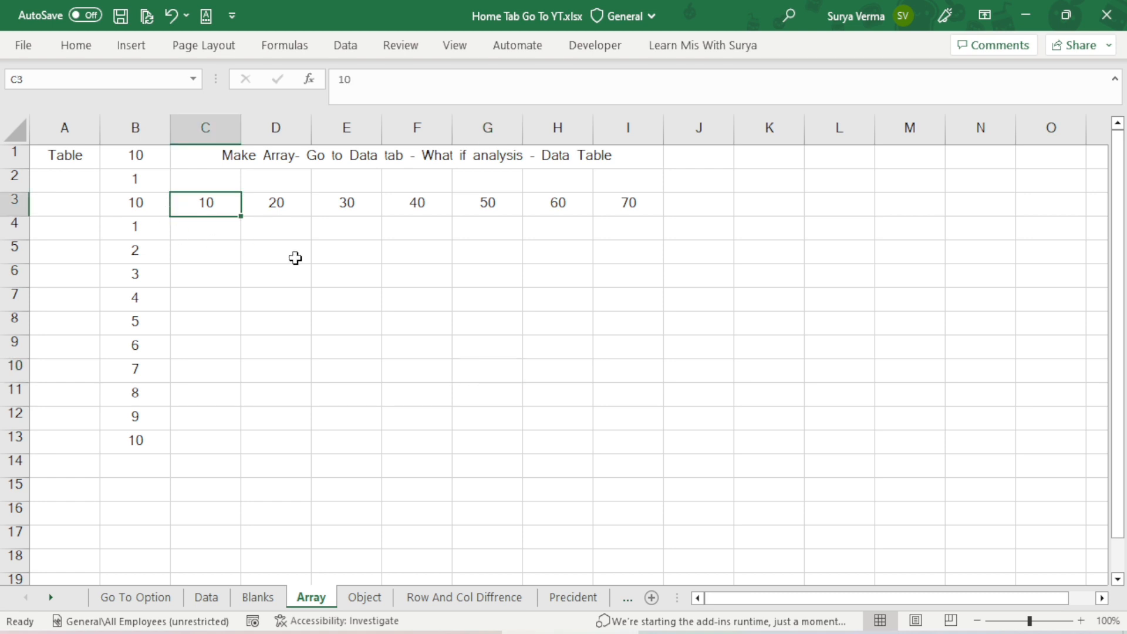
click(137, 201)
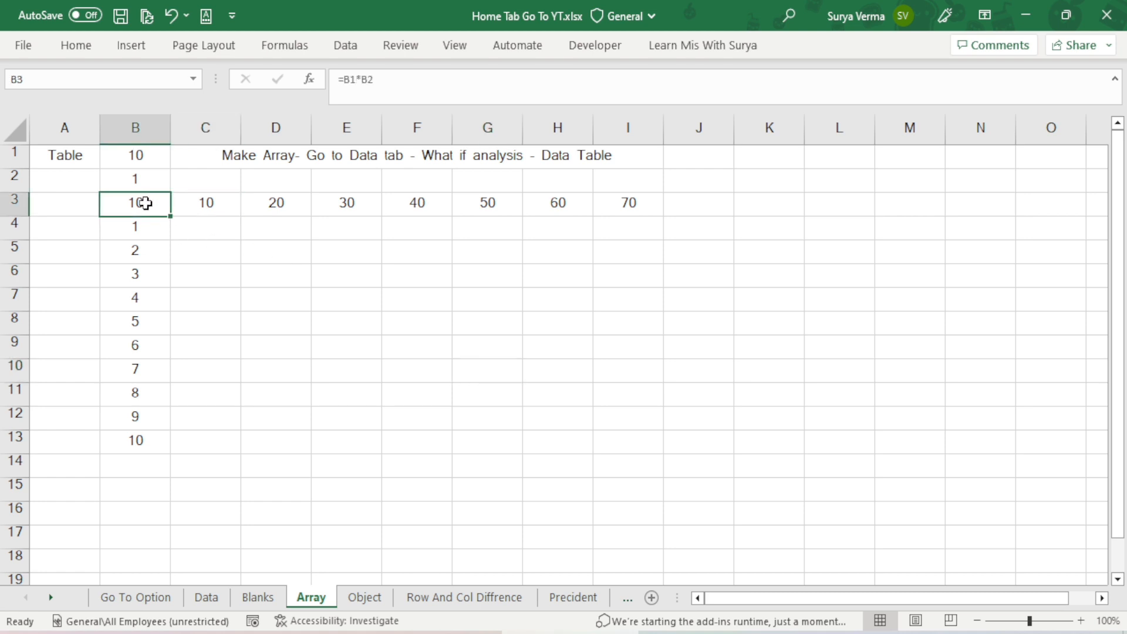
click(278, 204)
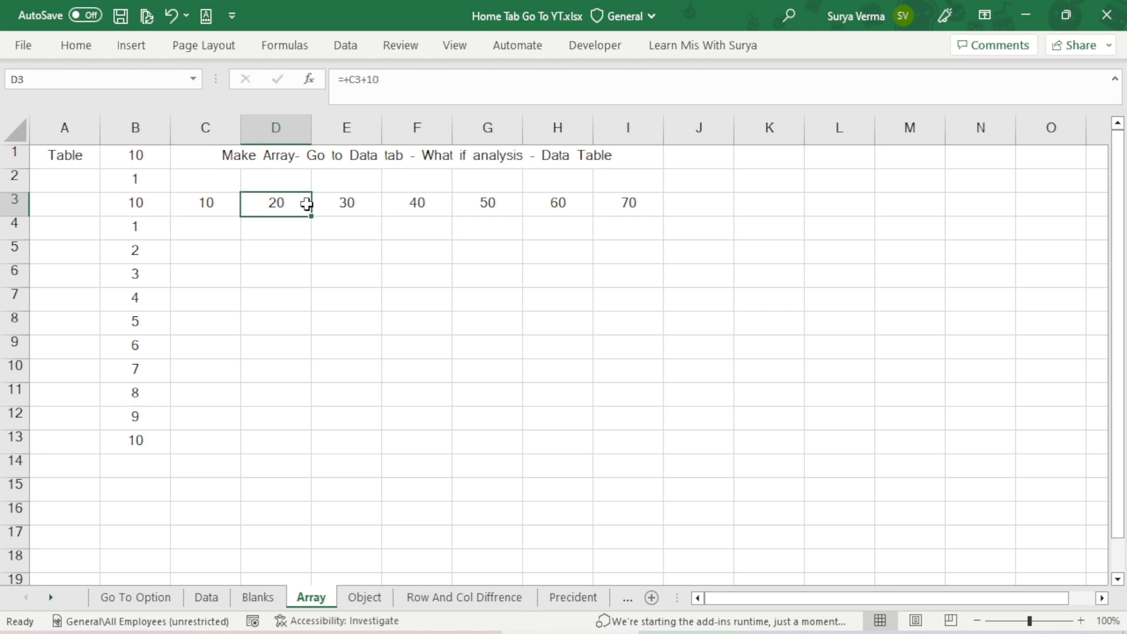
click(640, 205)
drag(135, 227, 133, 448)
click(134, 446)
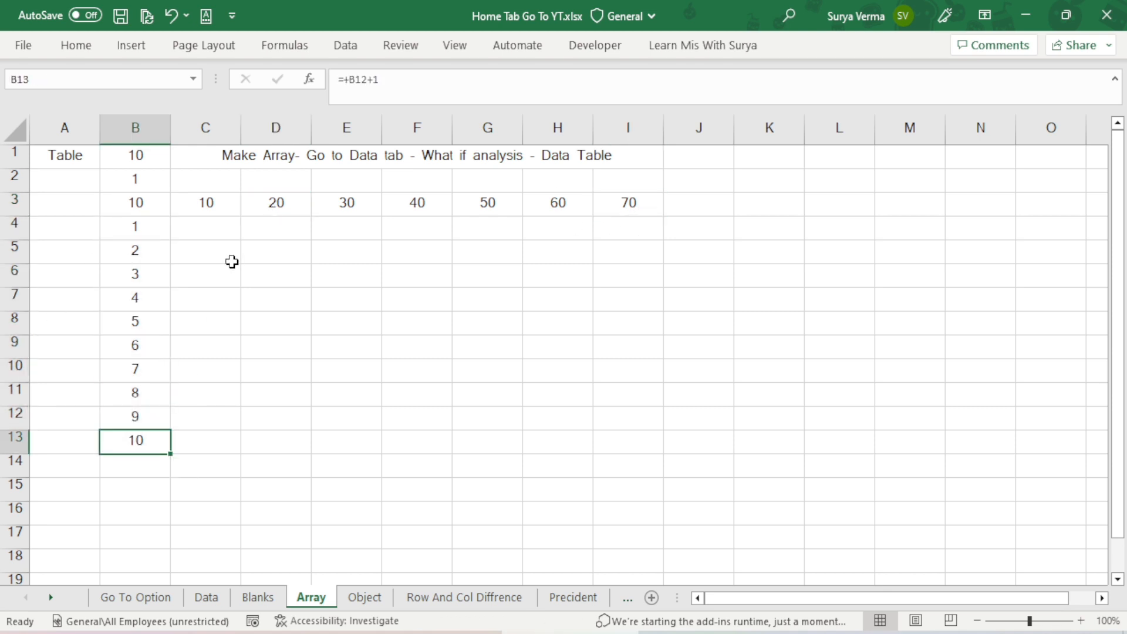
Step: Create a What-If data table over C4:I13 with row input cell B1 and column input cell B2, and check its formulas
drag(201, 232, 645, 444)
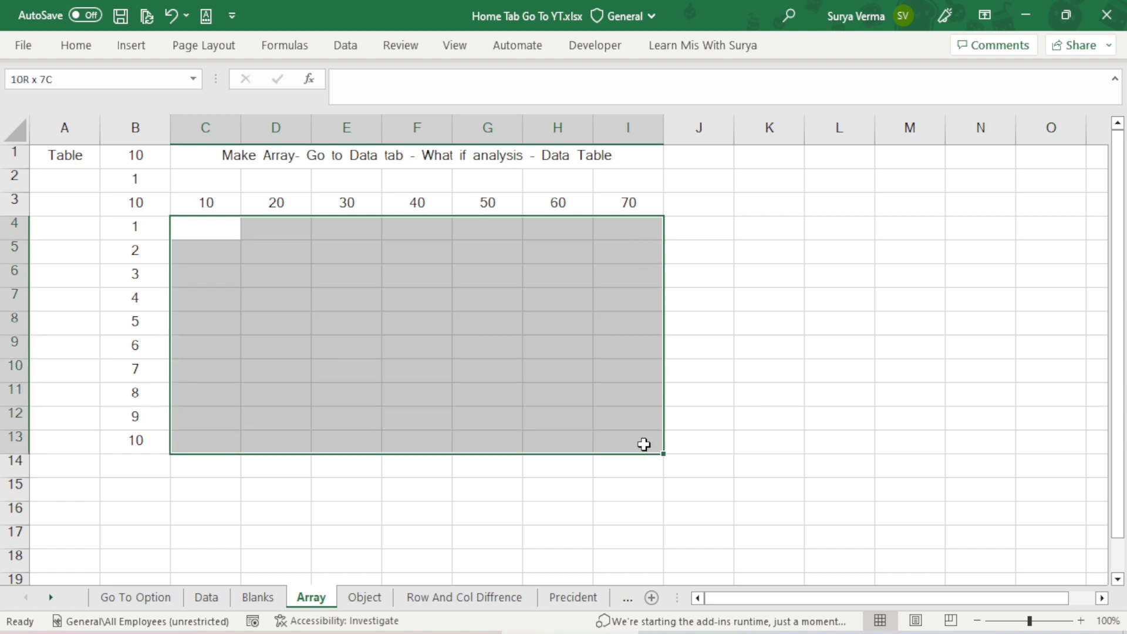
drag(644, 444, 643, 444)
click(636, 442)
click(196, 232)
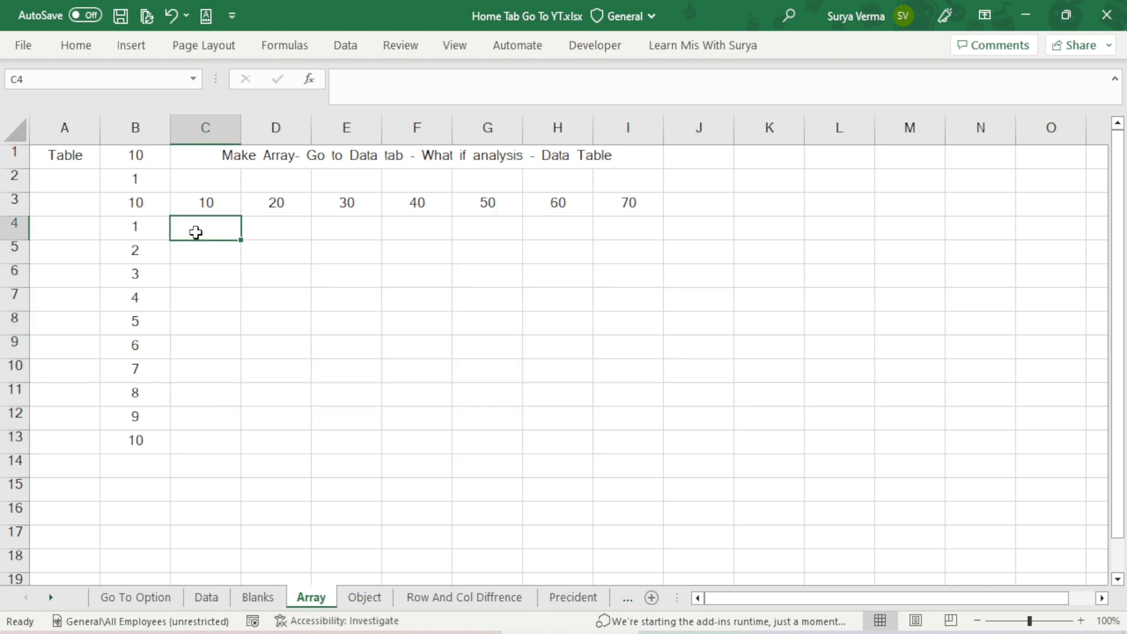
drag(195, 232, 643, 440)
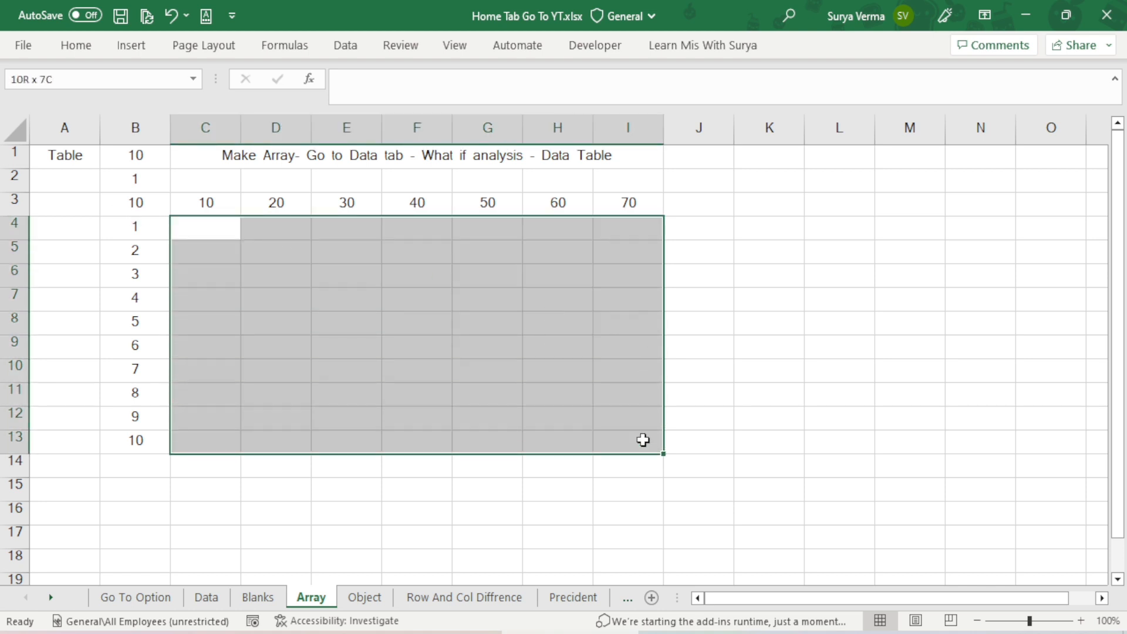
click(339, 47)
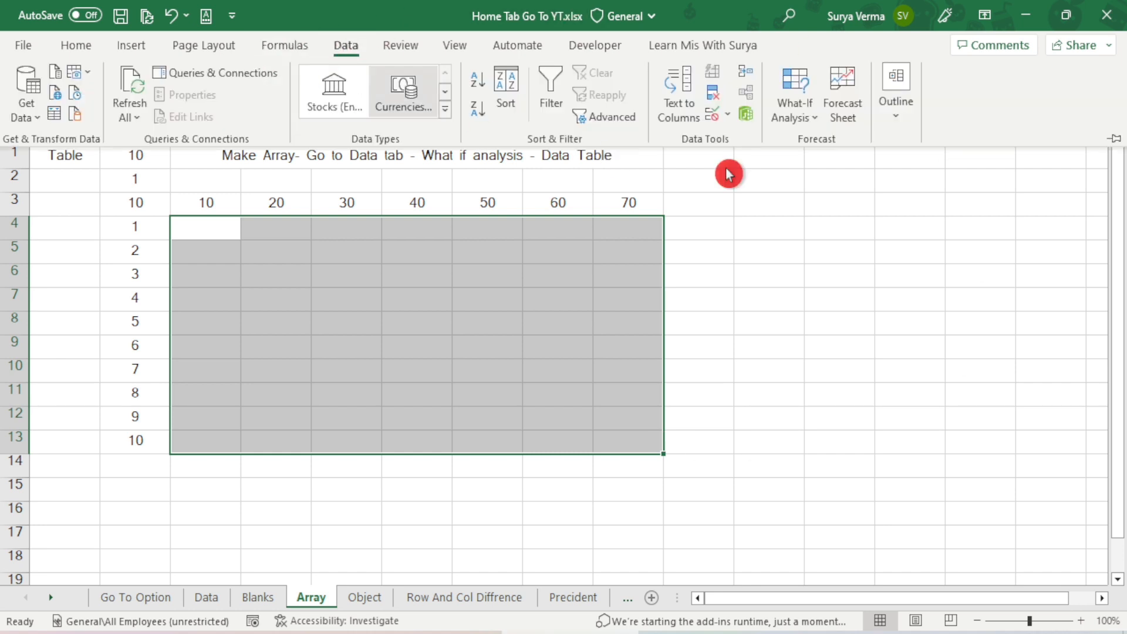
click(810, 117)
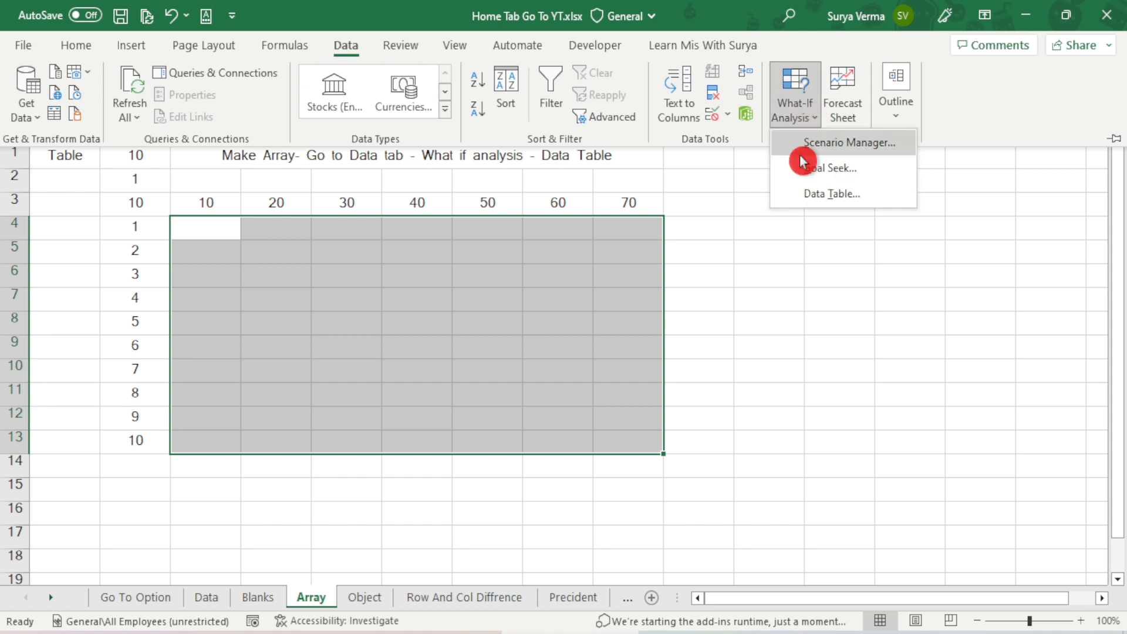
click(829, 193)
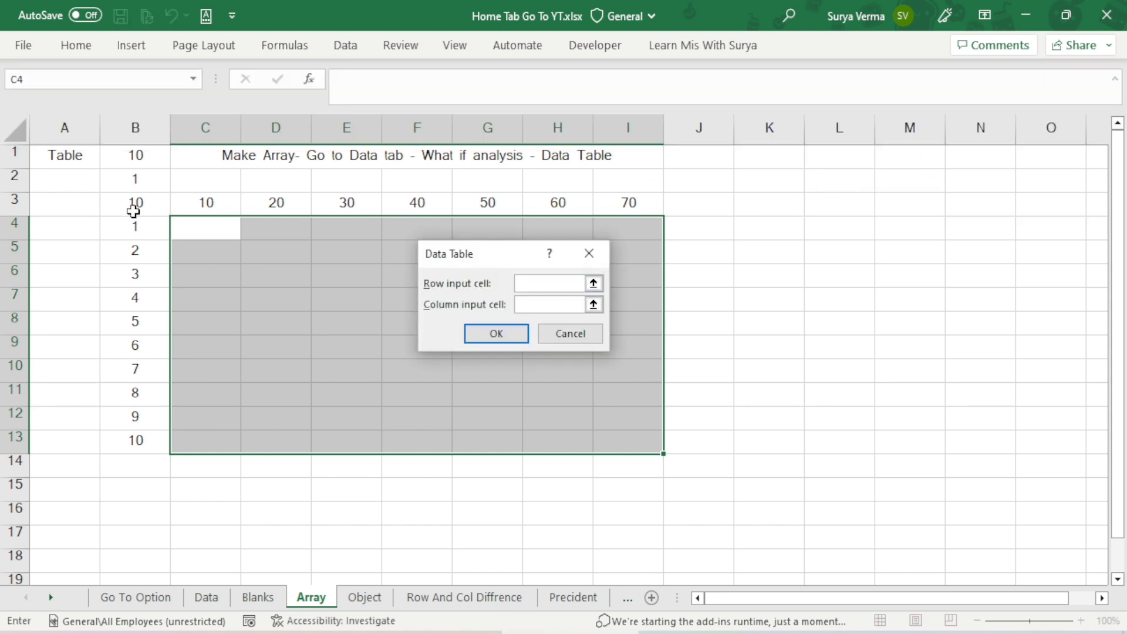
click(141, 157)
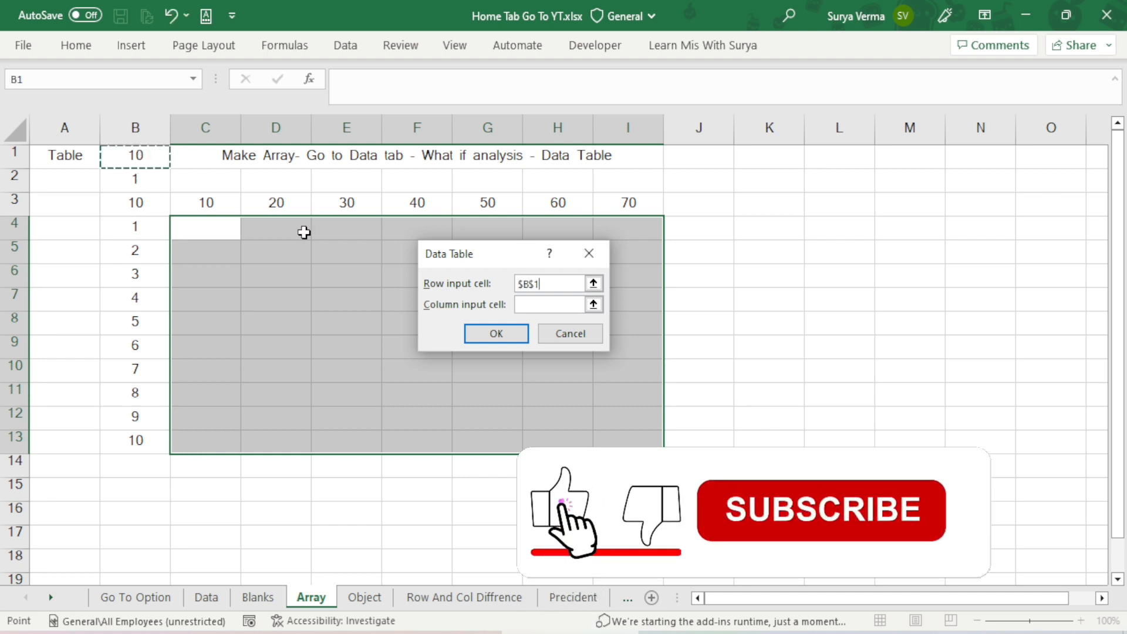
click(540, 305)
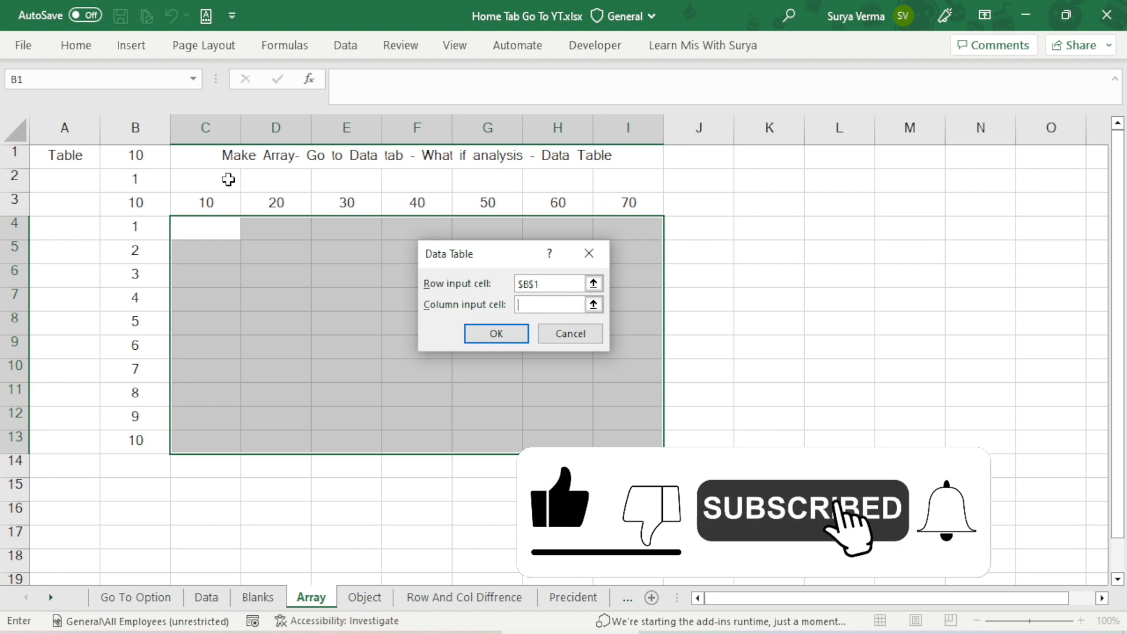
click(135, 180)
click(494, 336)
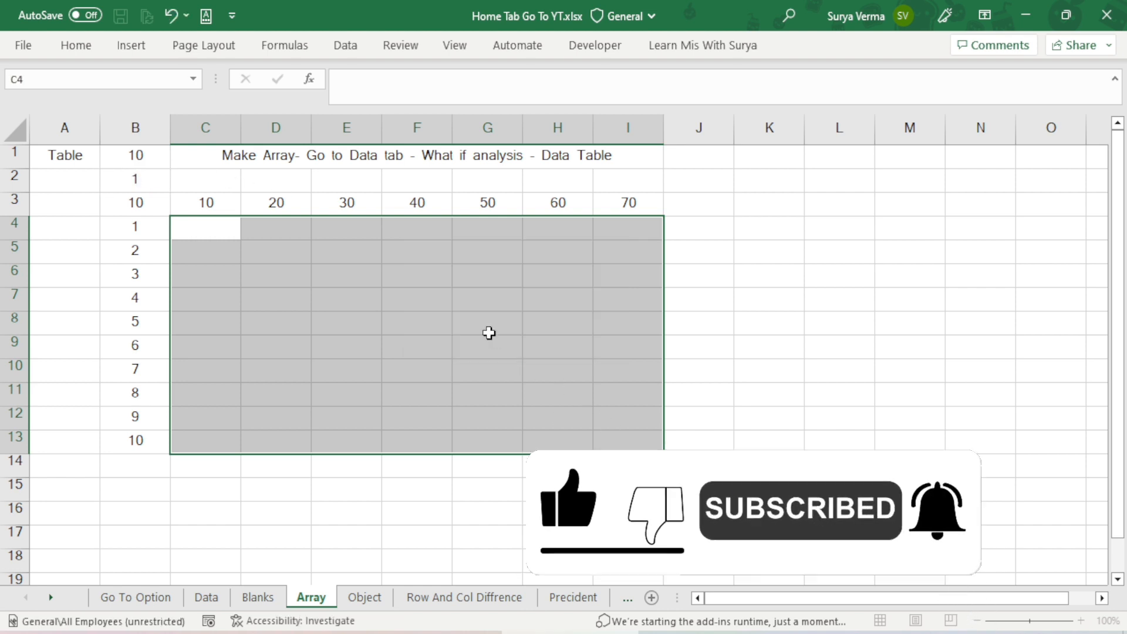
click(557, 322)
click(546, 284)
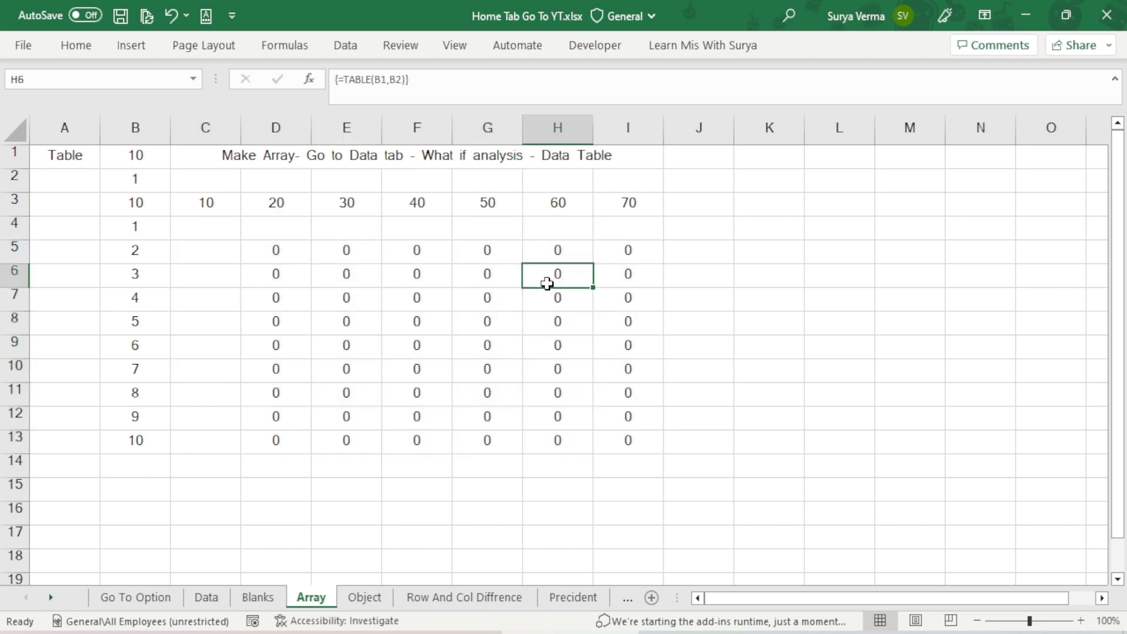
Step: Check the formulas in cells G8, C4, E9 and E8 of the data table
click(472, 331)
click(232, 225)
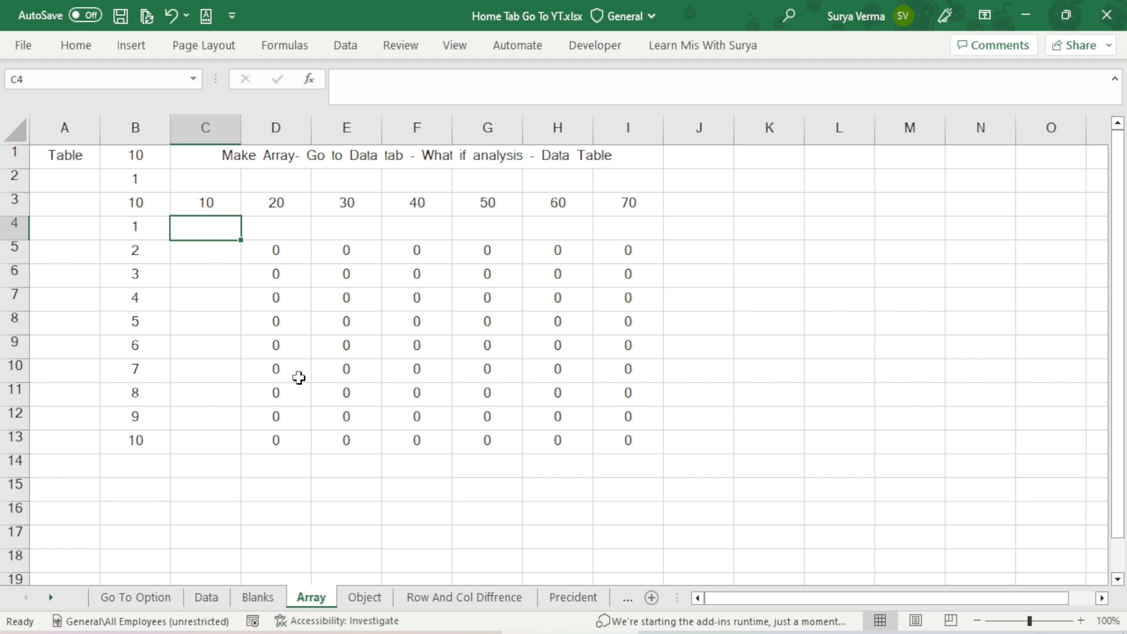
click(317, 339)
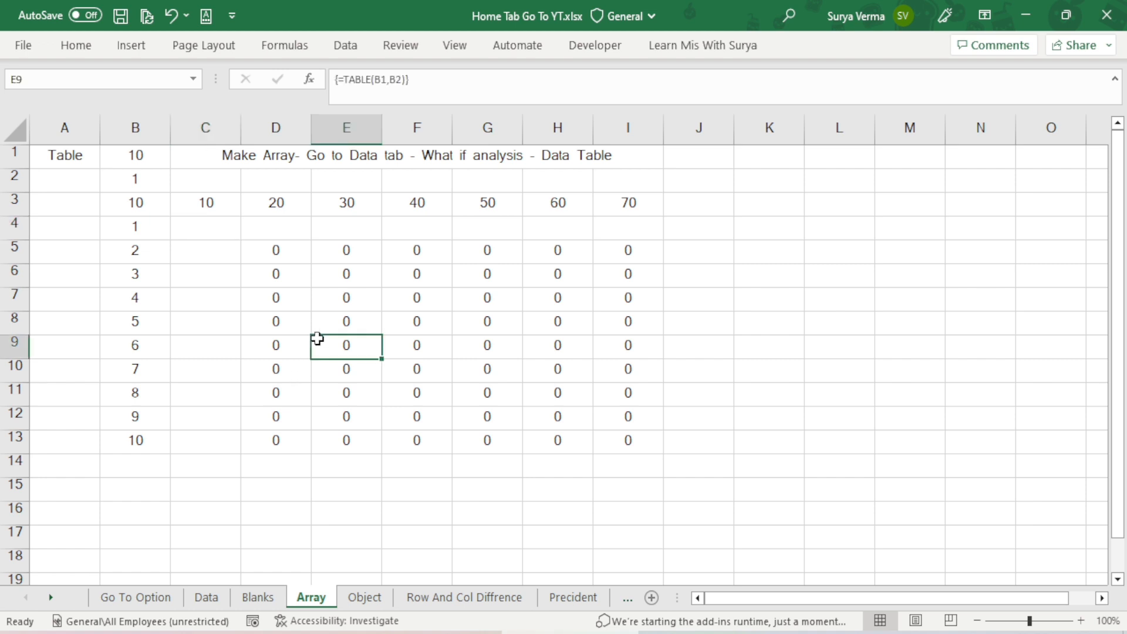
click(221, 222)
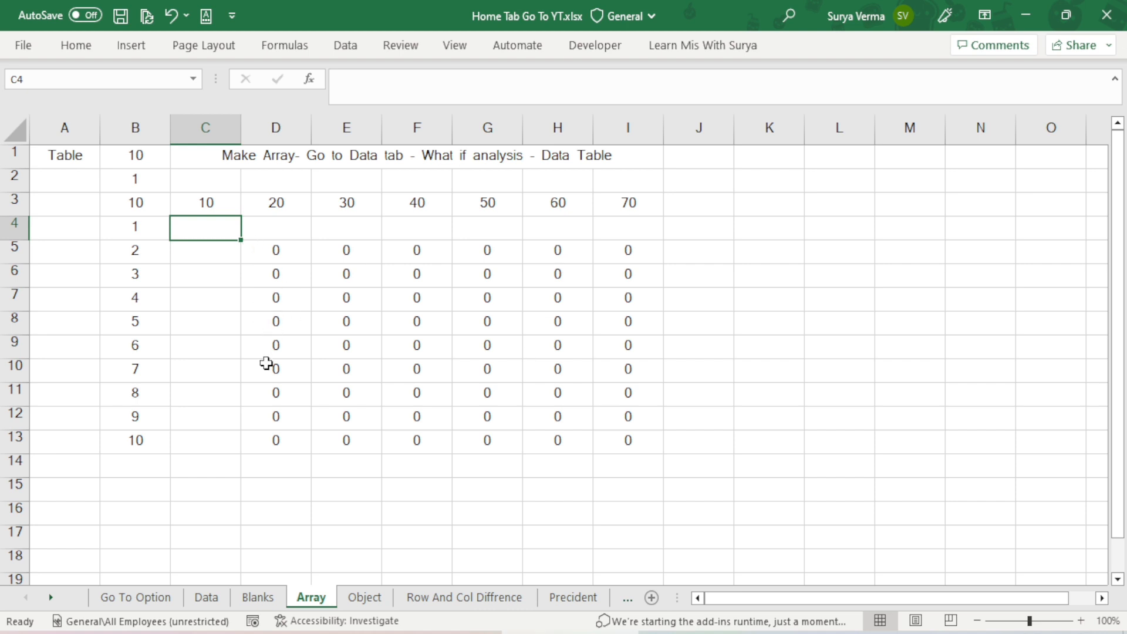
click(360, 325)
Step: Delete the contents of the data table range C4:I13
drag(209, 235, 633, 439)
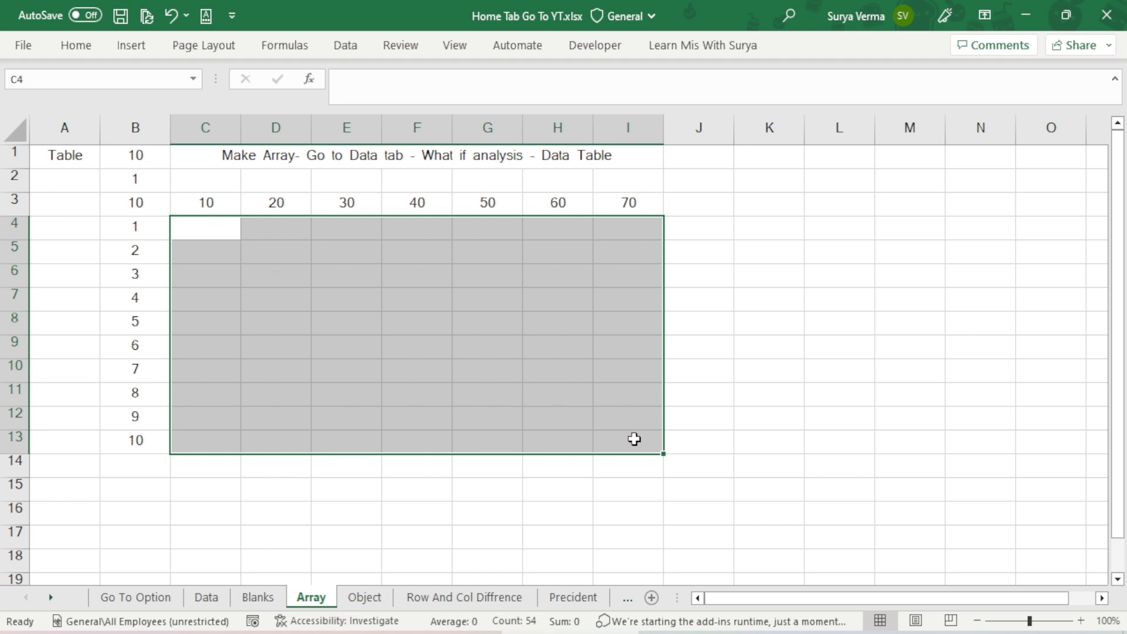
key(Delete)
click(633, 438)
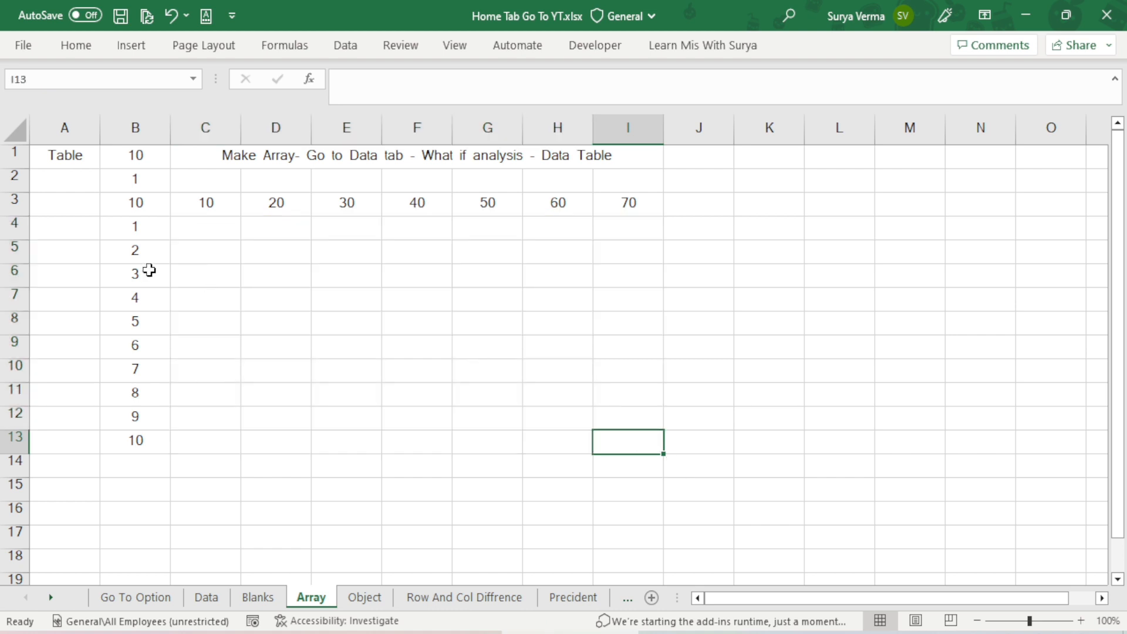
Step: Create a What-If data table over B3:I13 with row input cell B1 and column input cell B2
click(135, 202)
drag(135, 203, 654, 432)
click(654, 433)
drag(126, 196, 658, 448)
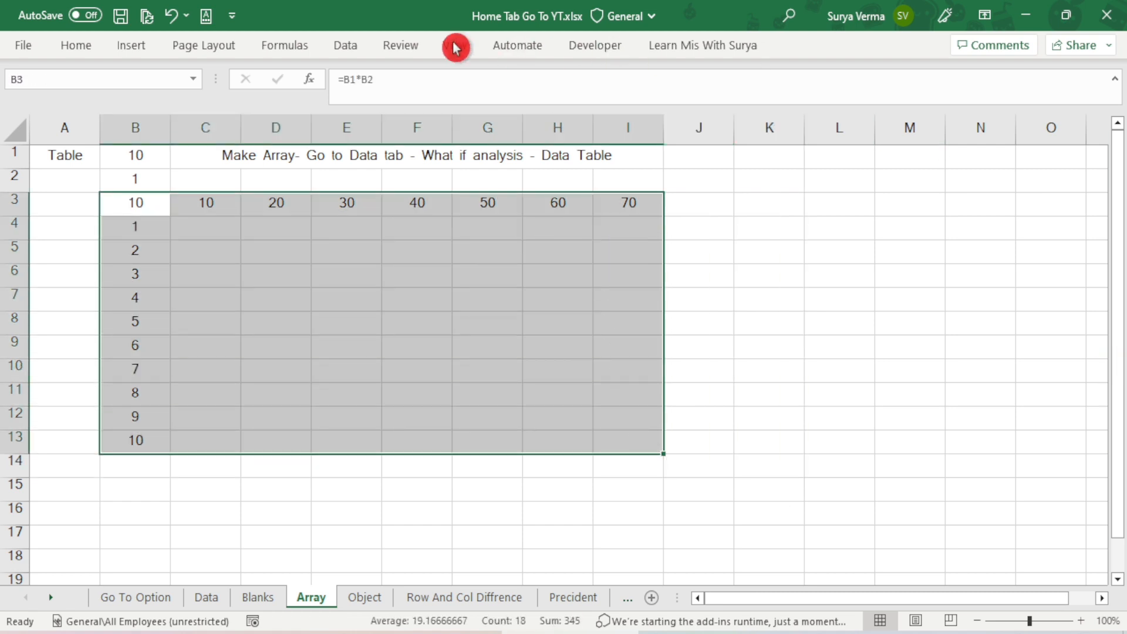
click(346, 47)
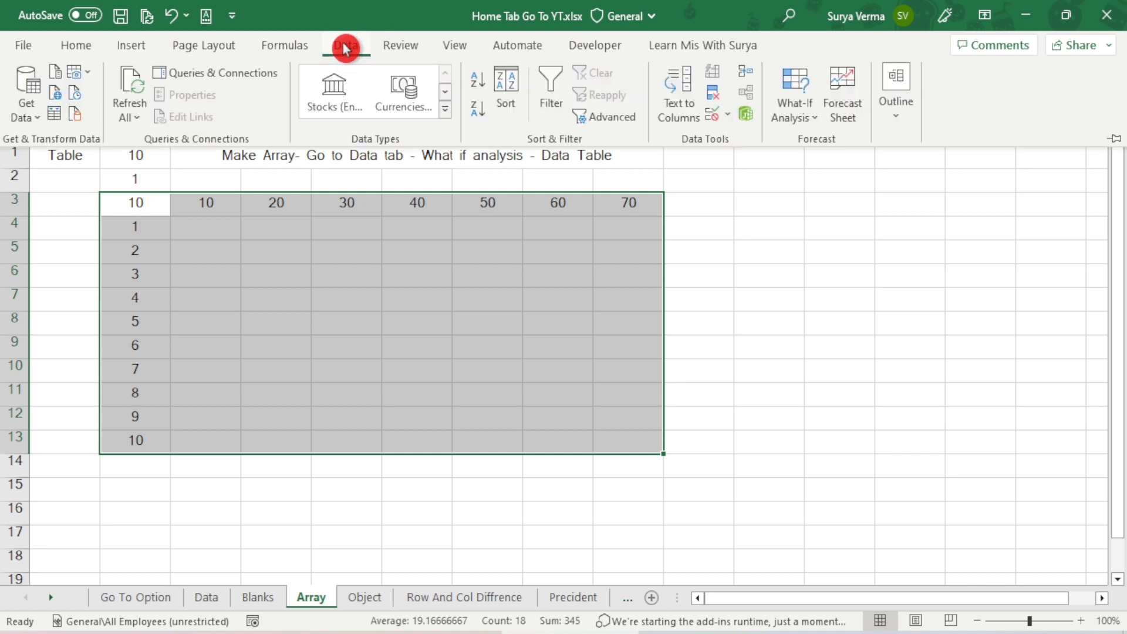
click(801, 115)
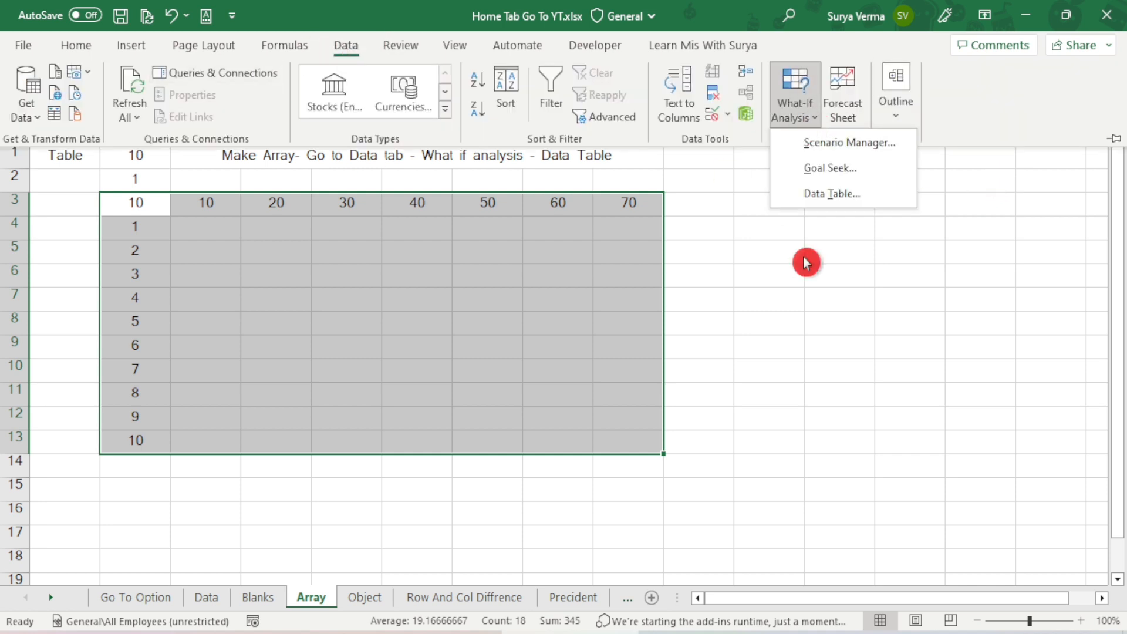
click(841, 192)
click(575, 281)
click(117, 153)
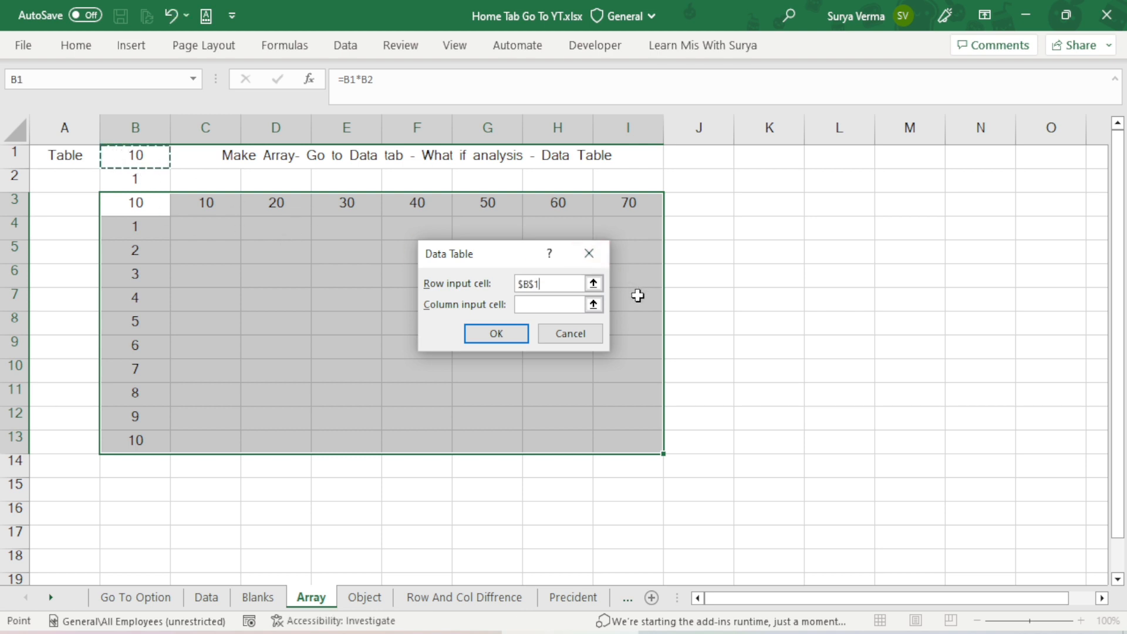
click(552, 304)
click(130, 176)
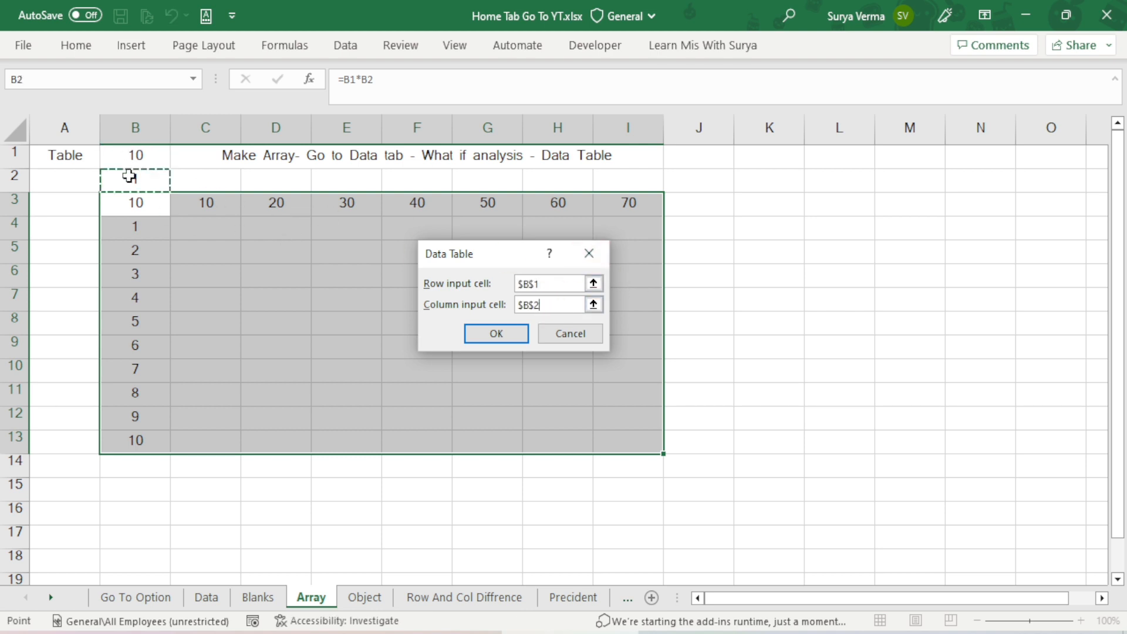
click(519, 342)
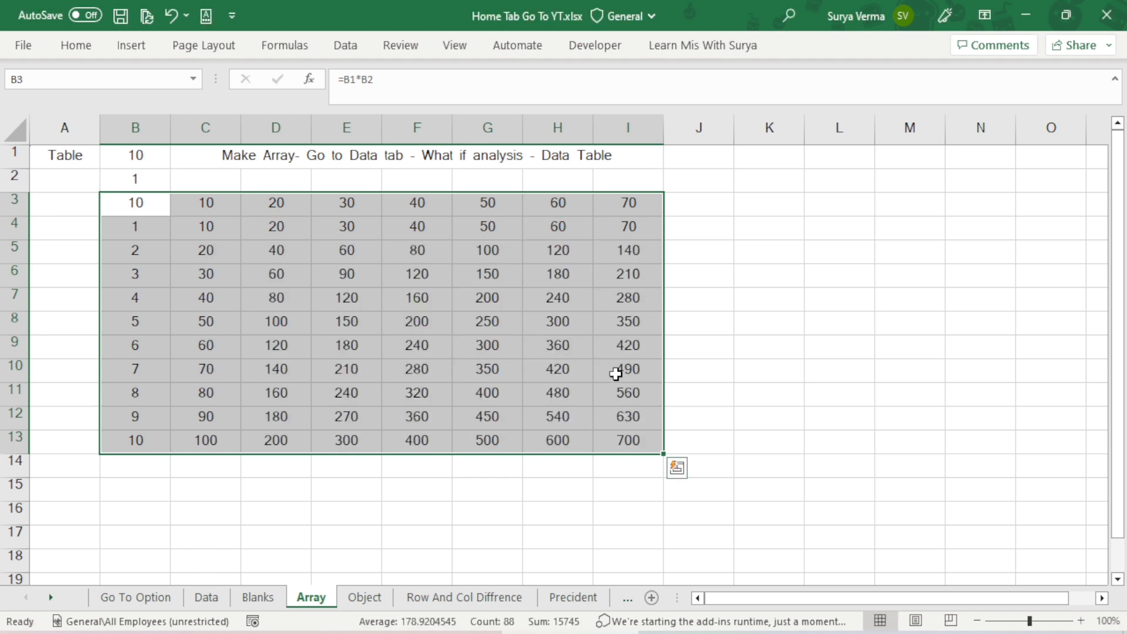
Step: Check the table formula in cells I10, I13, C4, E6 and D6, the range B3:I13, and the formula in B3
click(615, 374)
click(646, 442)
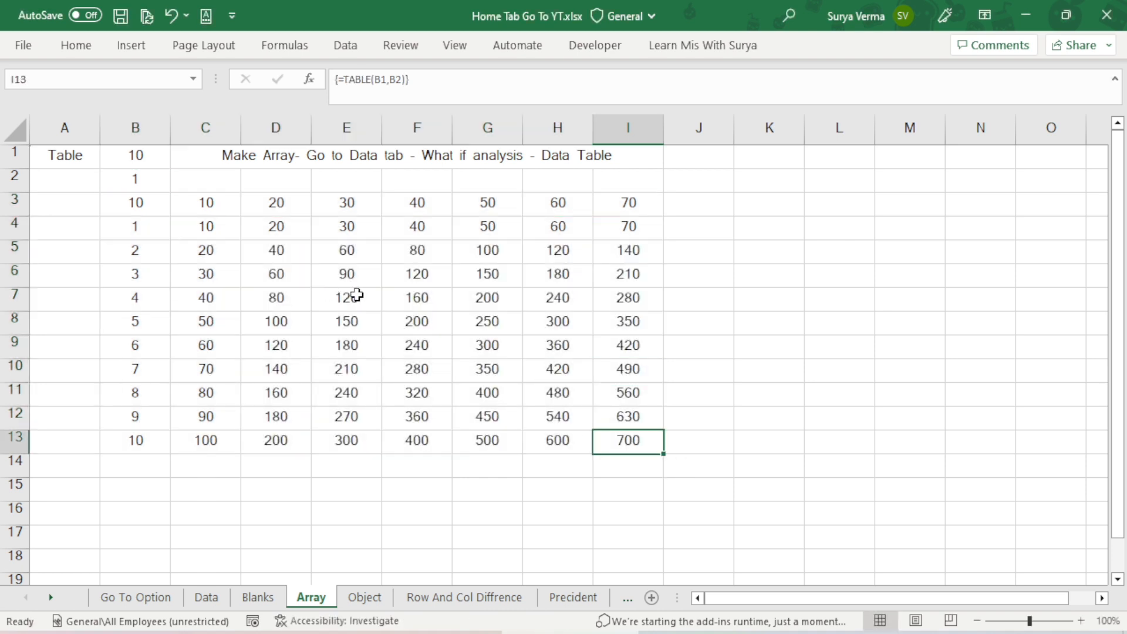
click(209, 226)
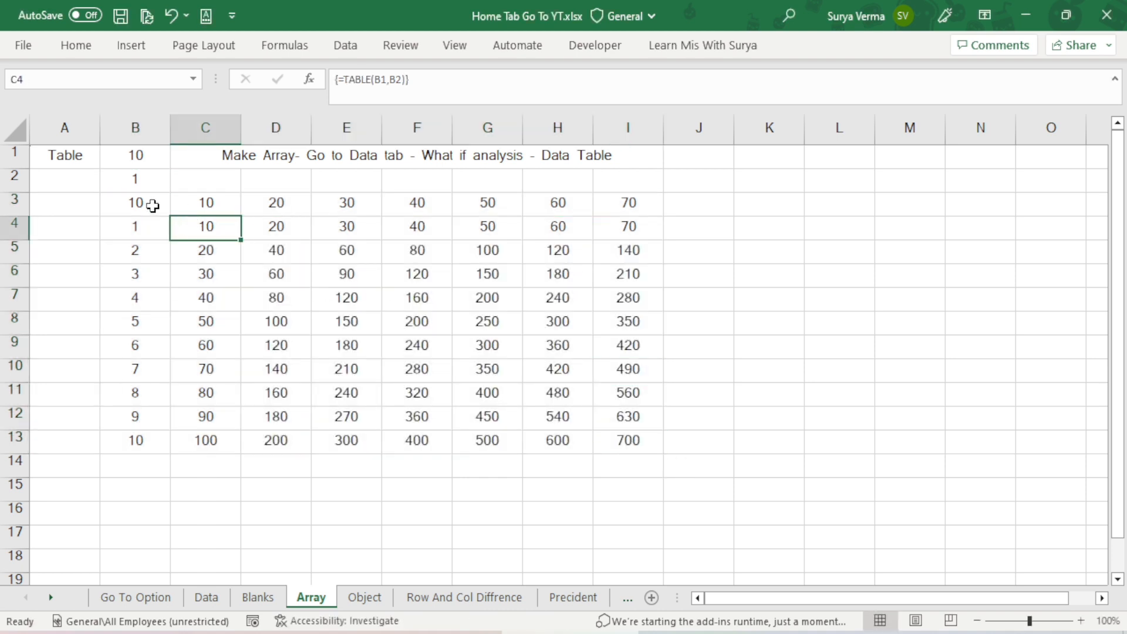
drag(153, 205, 624, 449)
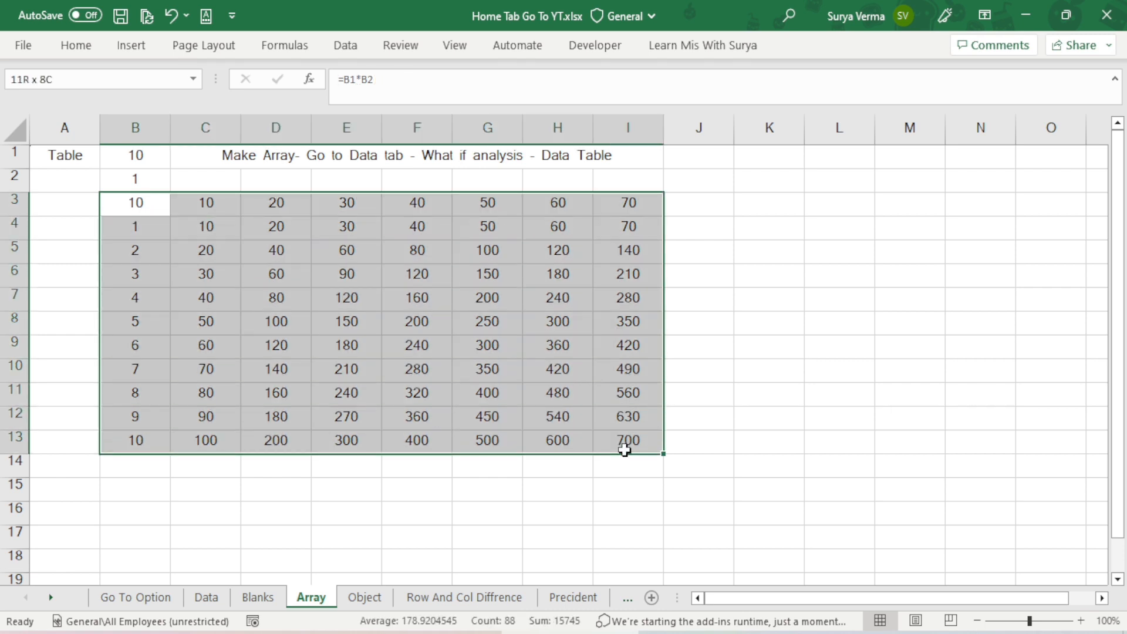
click(350, 274)
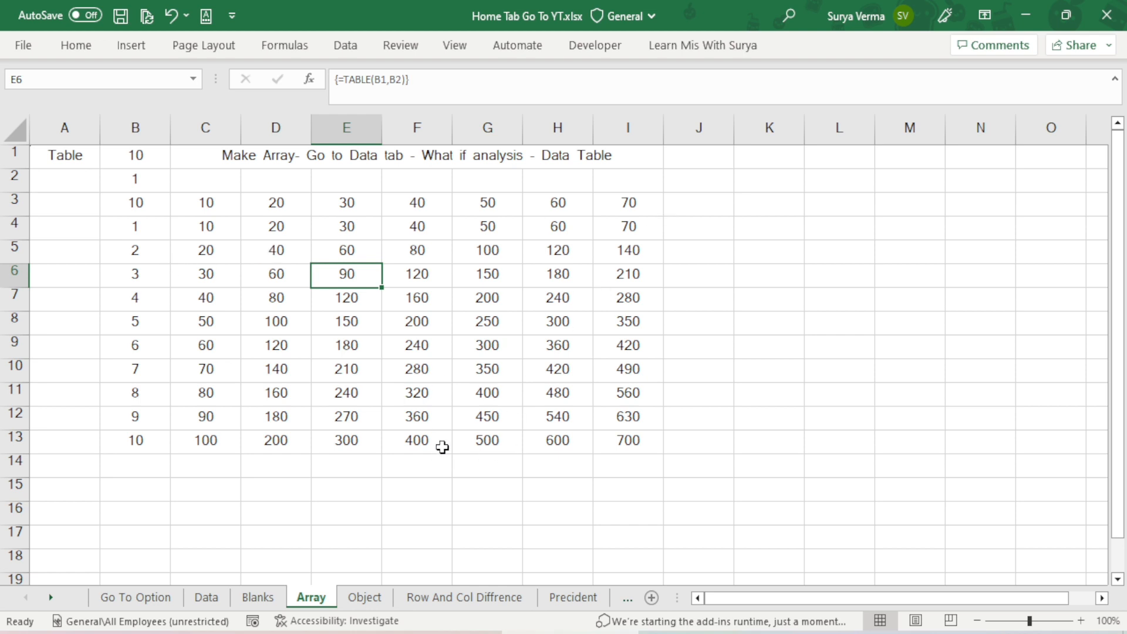
click(280, 278)
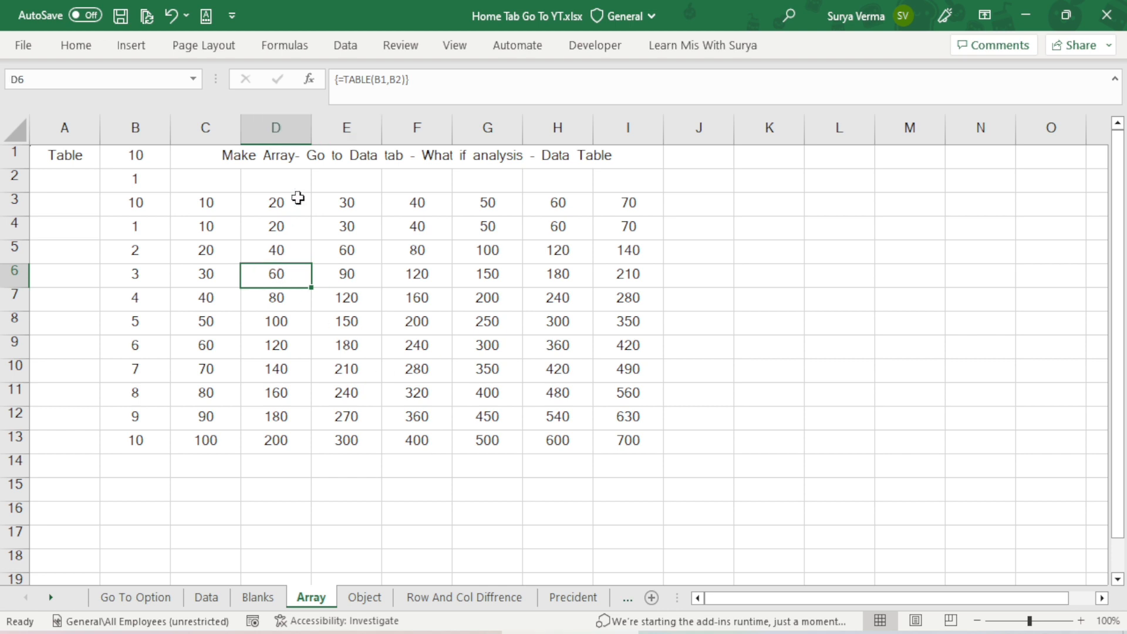
click(134, 202)
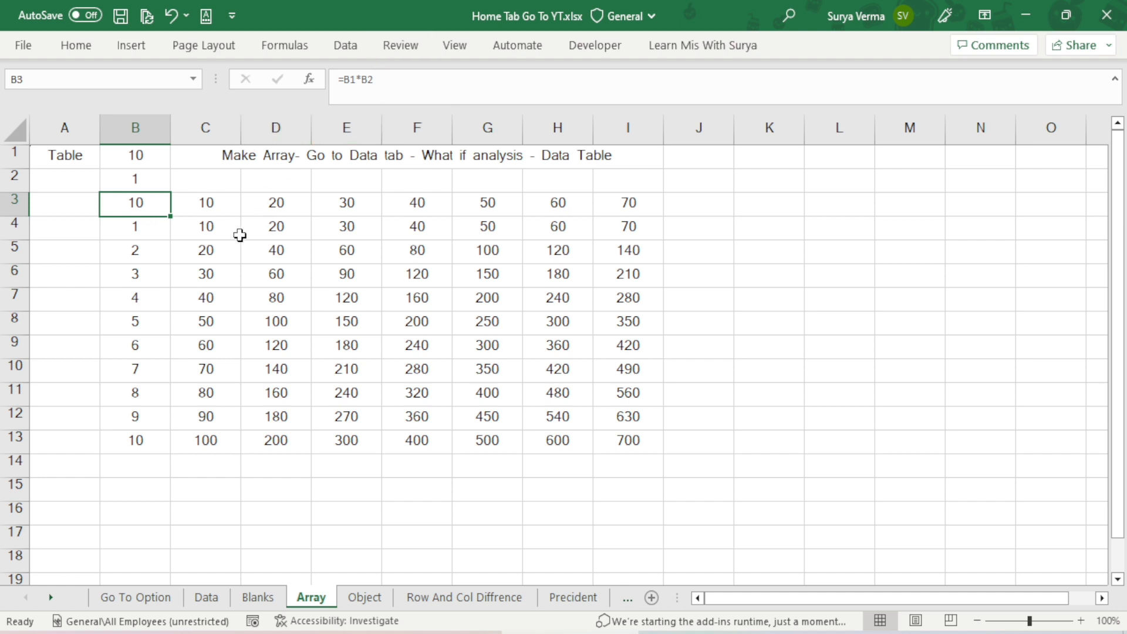
Step: Examine the curly braces around the array formula in C4 and check the formula in G9
click(218, 230)
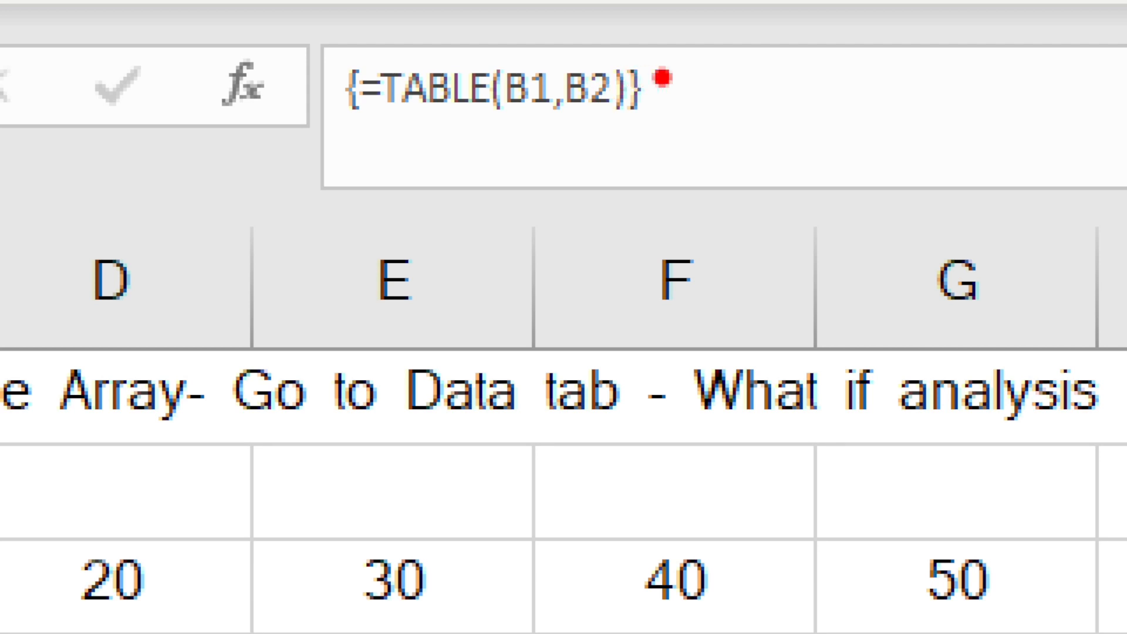
drag(673, 67, 676, 212)
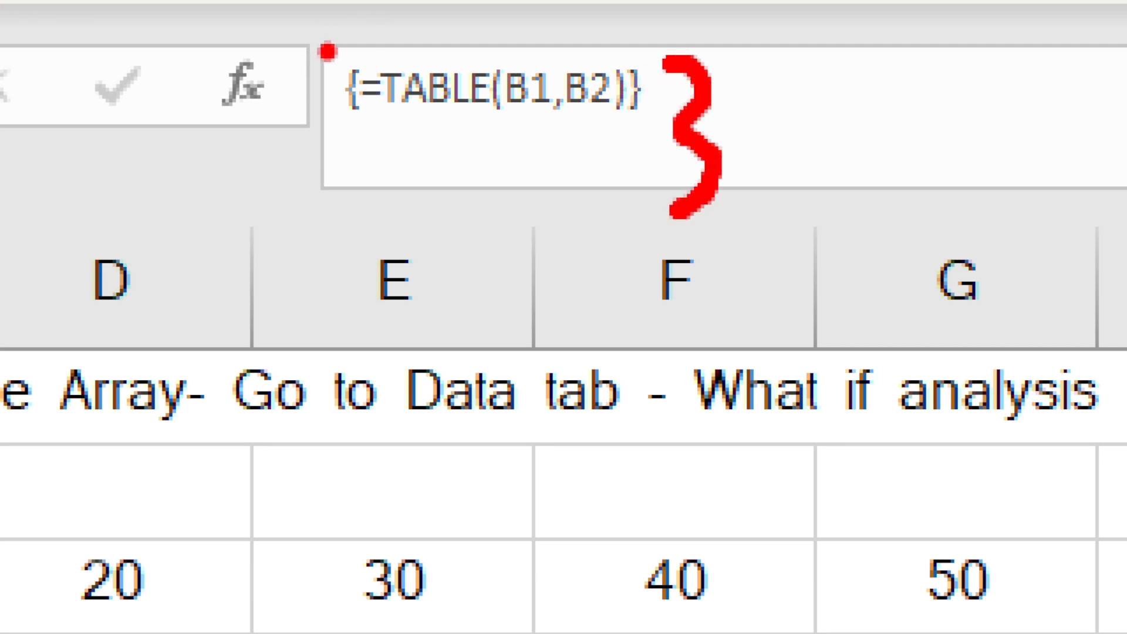
mouse_move(327, 52)
mouse_down()
mouse_move(308, 138)
mouse_move(329, 200)
mouse_move(351, 209)
mouse_up()
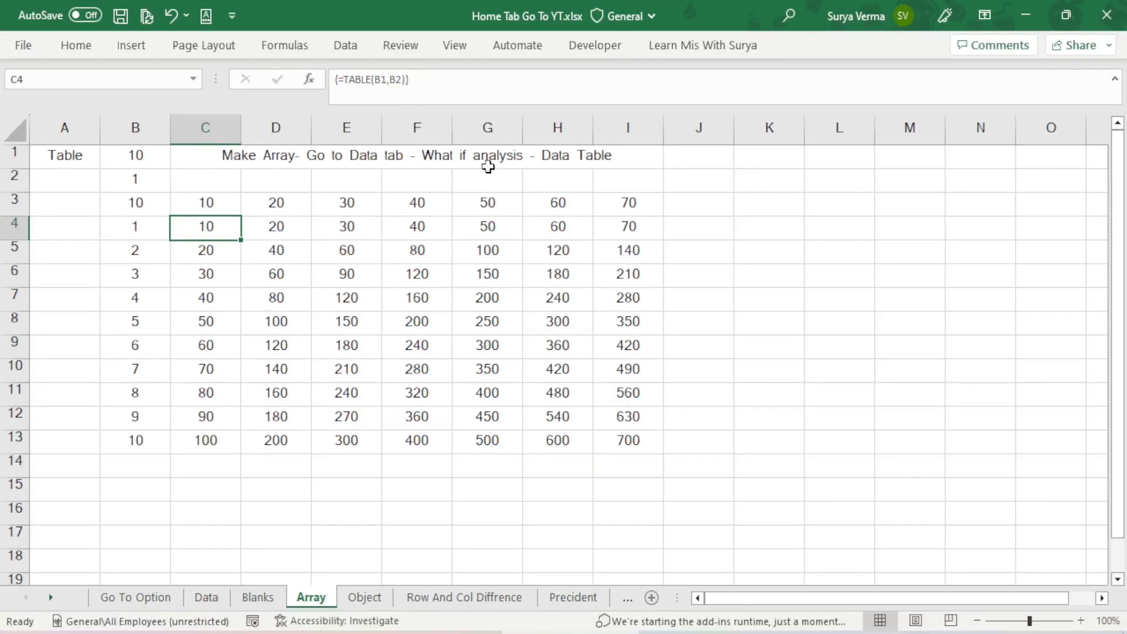
click(957, 428)
click(497, 353)
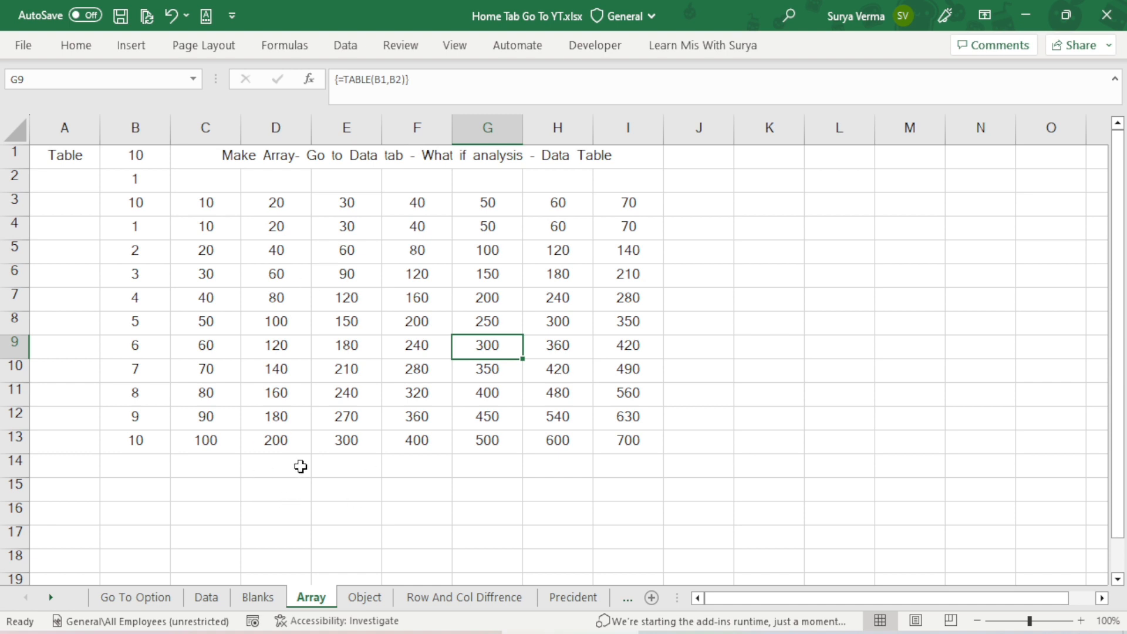
Step: Open the Object sheet and view its logo picture and red text shapes
click(354, 599)
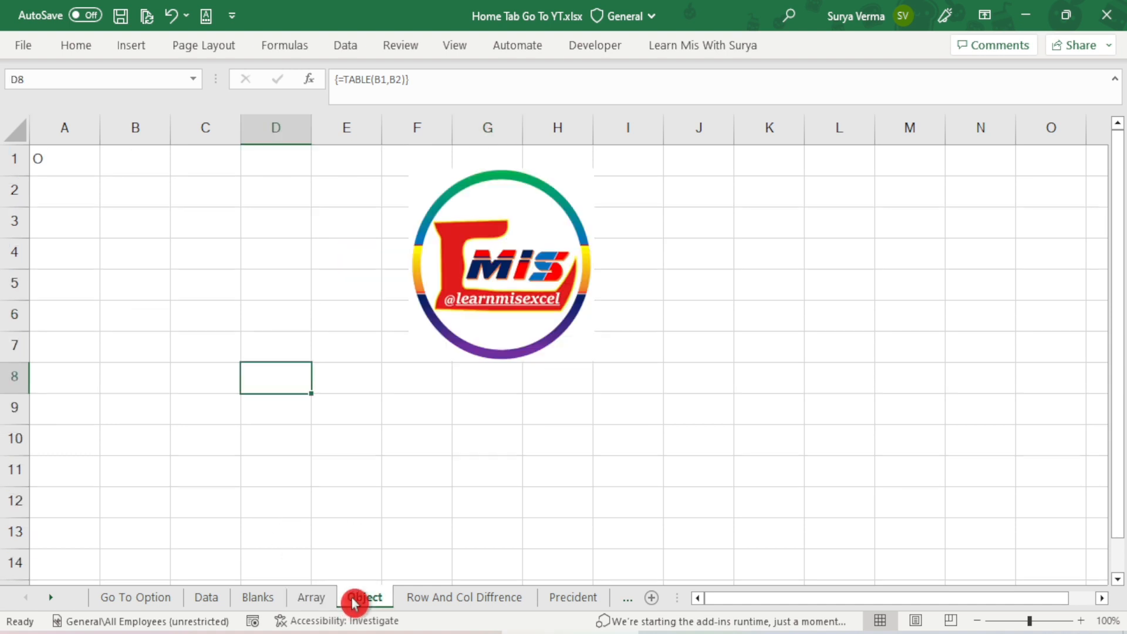
click(528, 442)
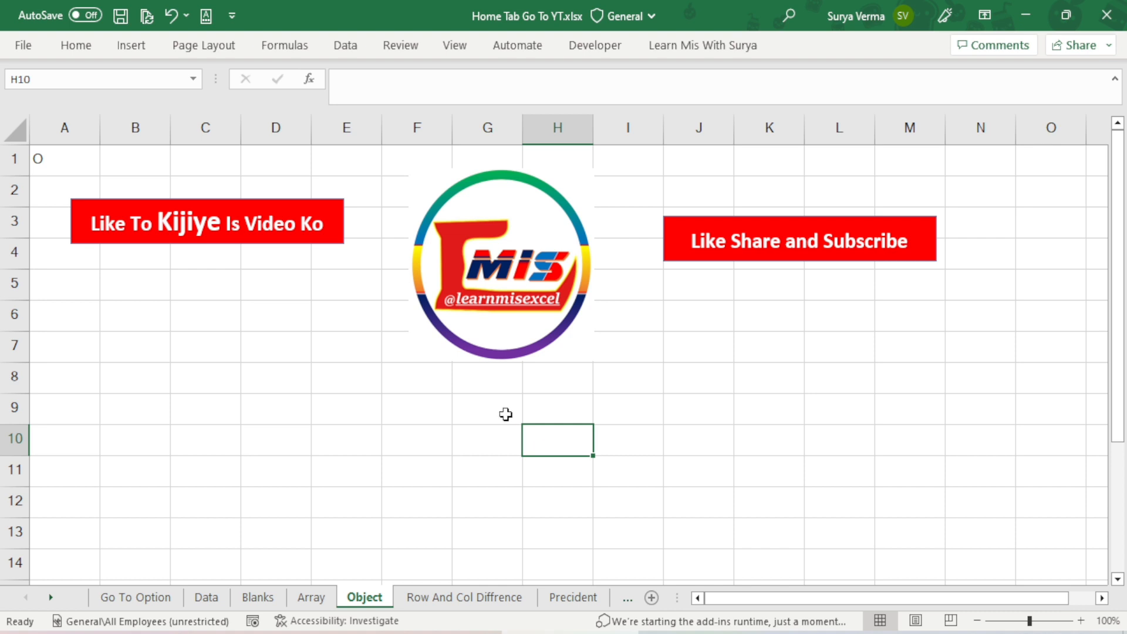
click(333, 355)
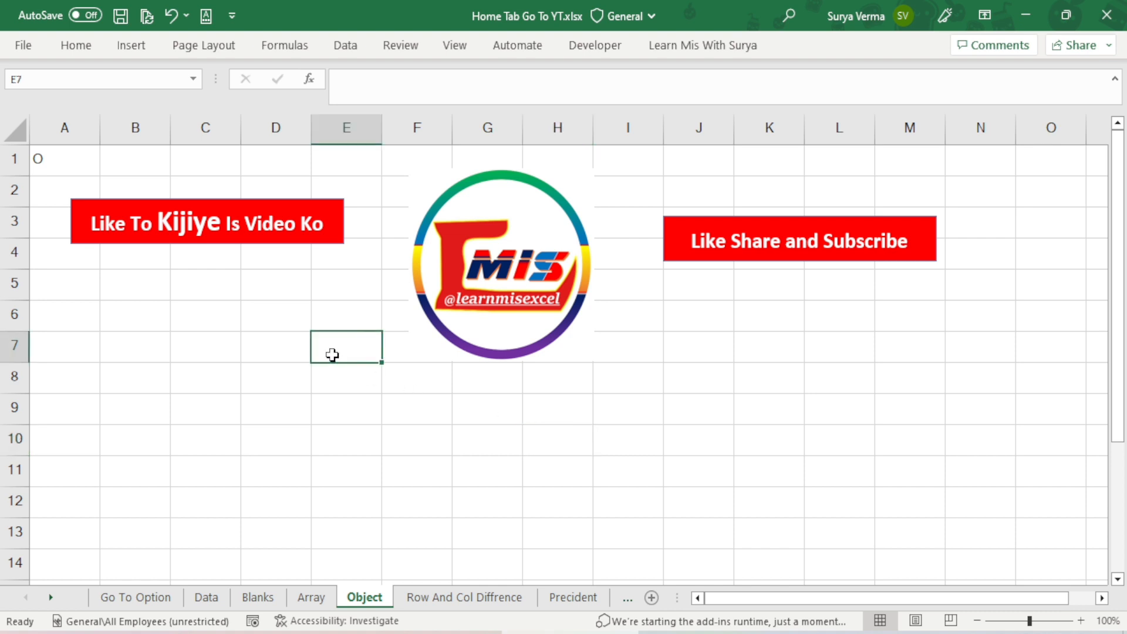
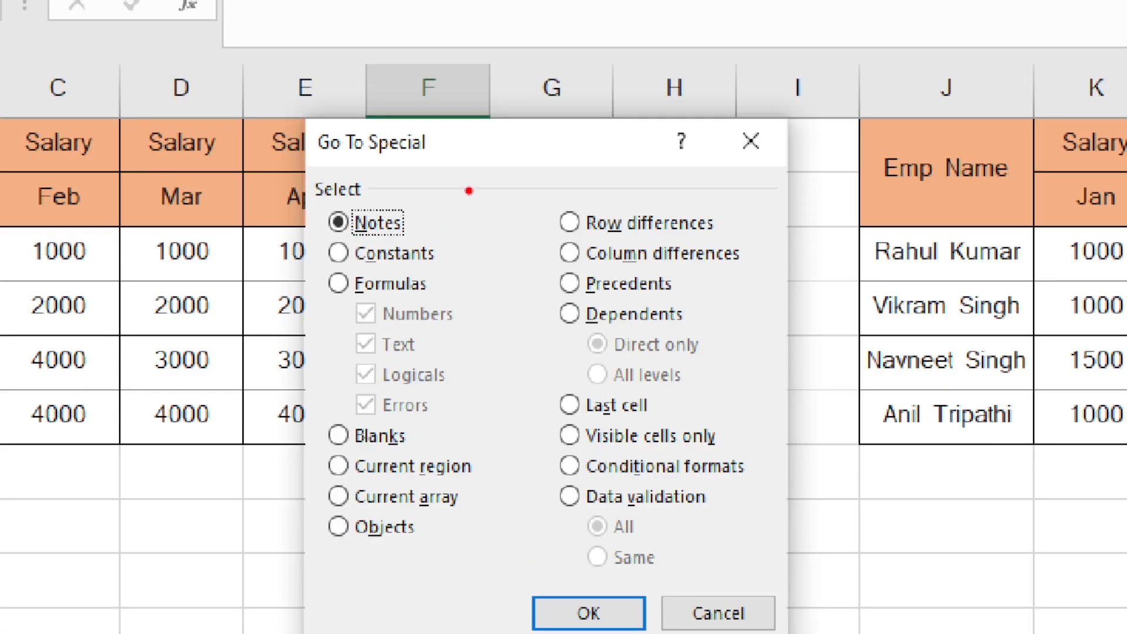
Step: Review the Go To Special options on the Row And Col Diffrence sheet and close the dialog without applying any
mouse_move(468, 191)
mouse_down()
mouse_move(492, 558)
mouse_move(309, 531)
mouse_move(393, 141)
mouse_move(487, 204)
mouse_move(540, 189)
mouse_move(528, 535)
mouse_move(657, 574)
mouse_move(775, 471)
mouse_move(715, 120)
mouse_move(541, 186)
mouse_up()
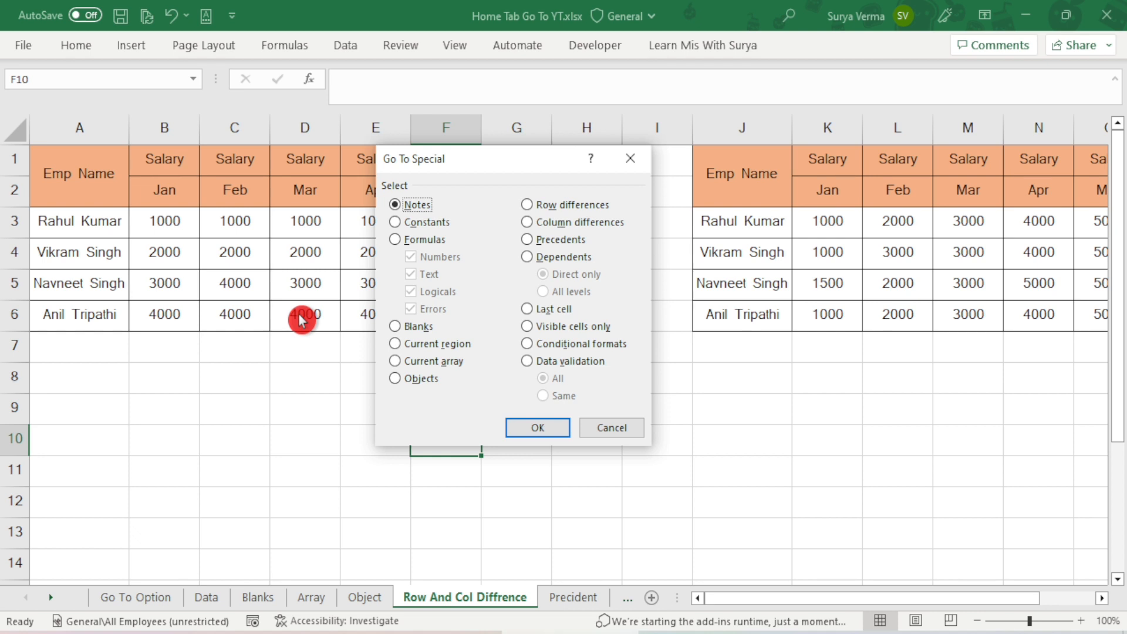
click(607, 428)
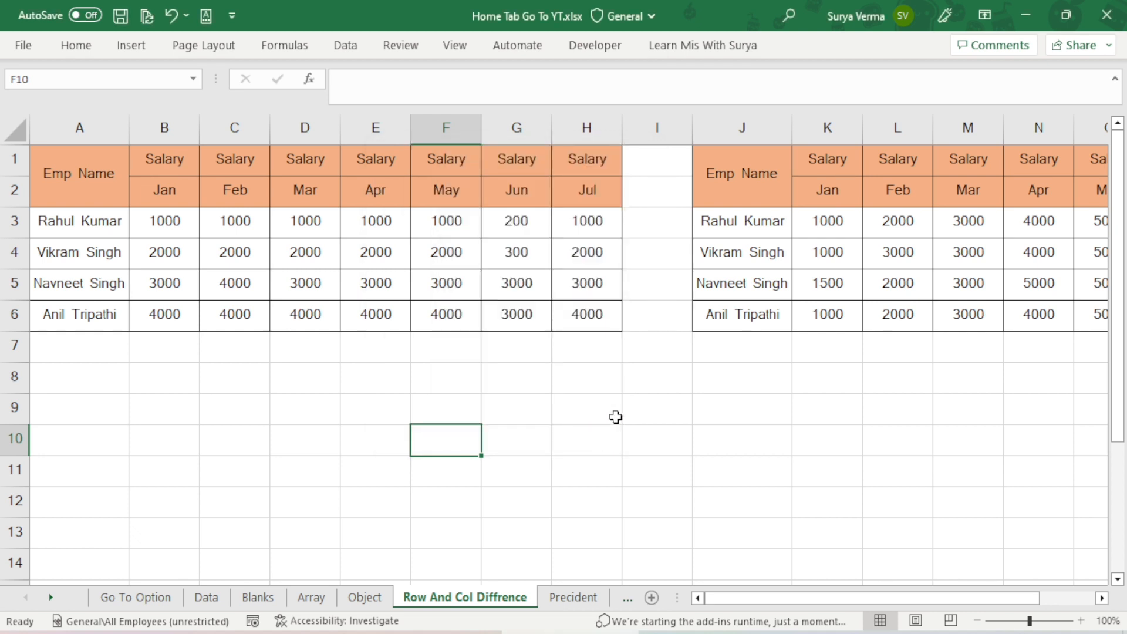
Step: Select the row differences within the salary range B3:H6 using Go To Special
drag(166, 221, 581, 311)
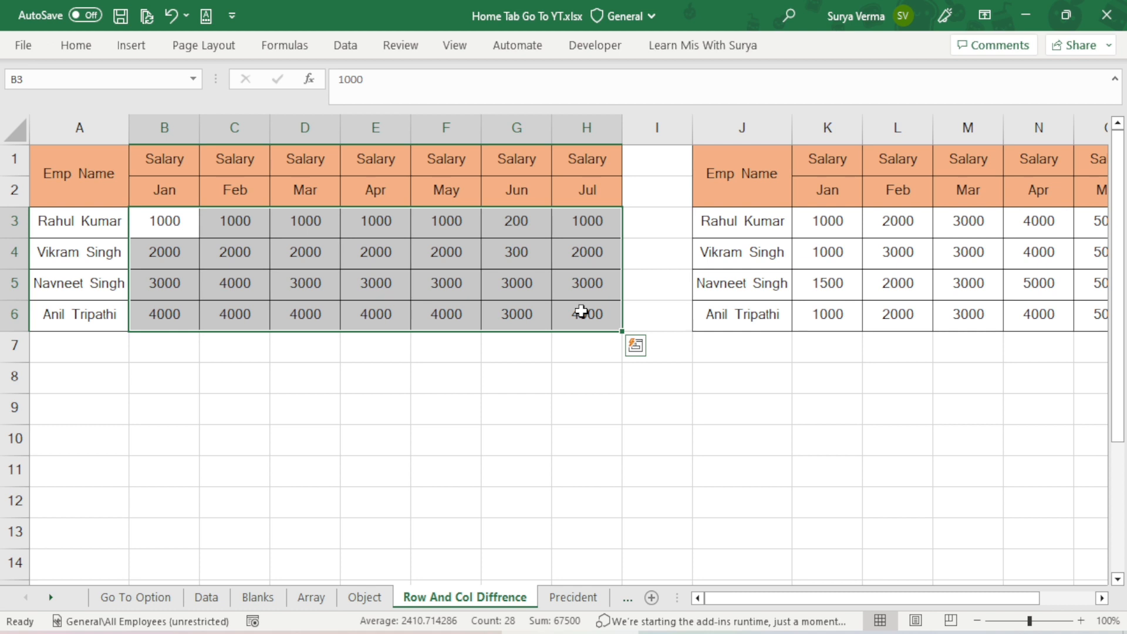
key(ctrl+g)
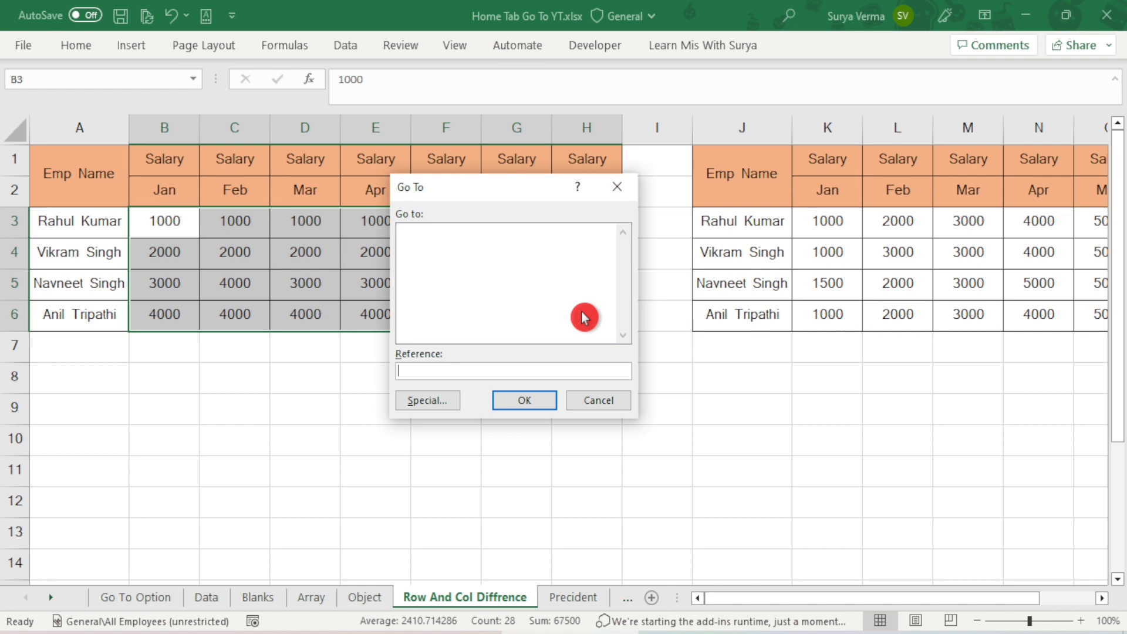
click(439, 401)
drag(495, 156, 462, 386)
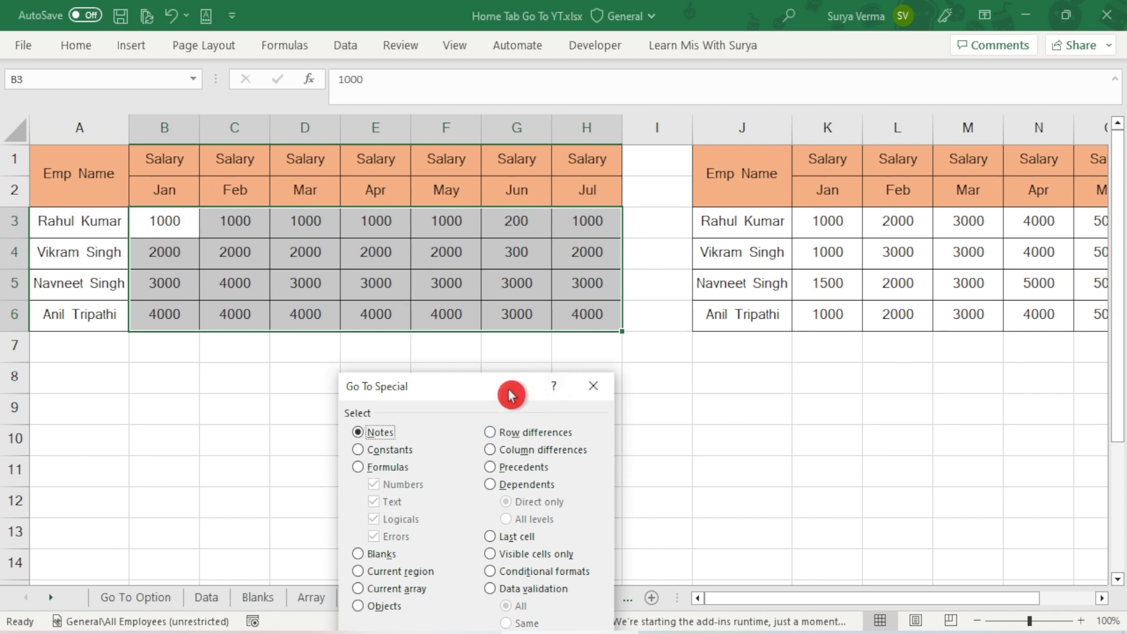
drag(513, 388, 483, 326)
click(470, 363)
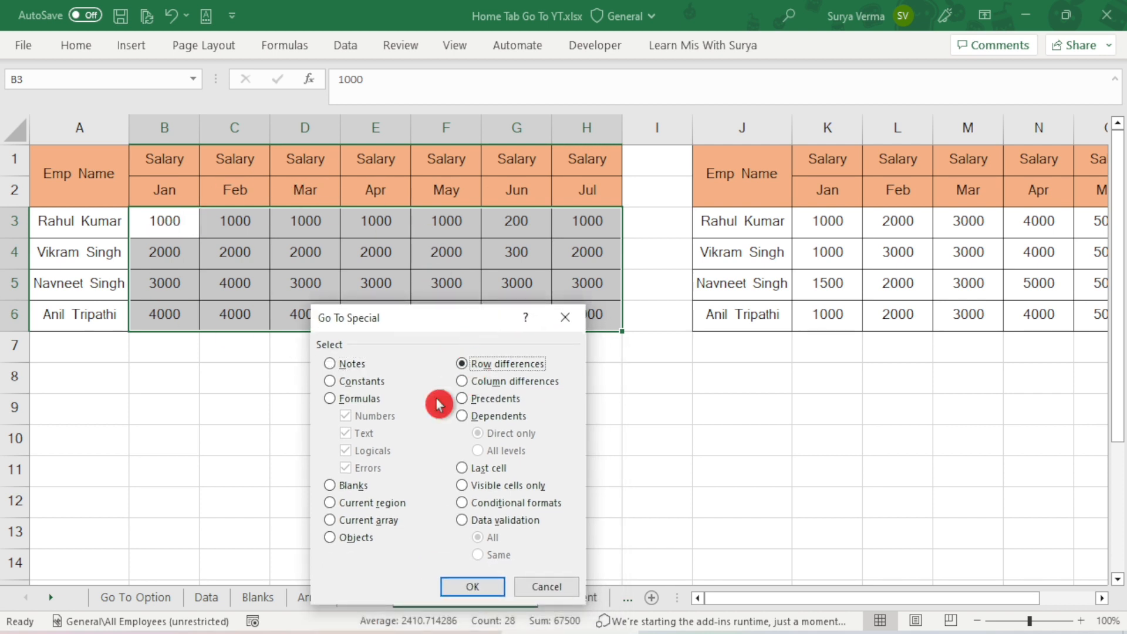
click(482, 586)
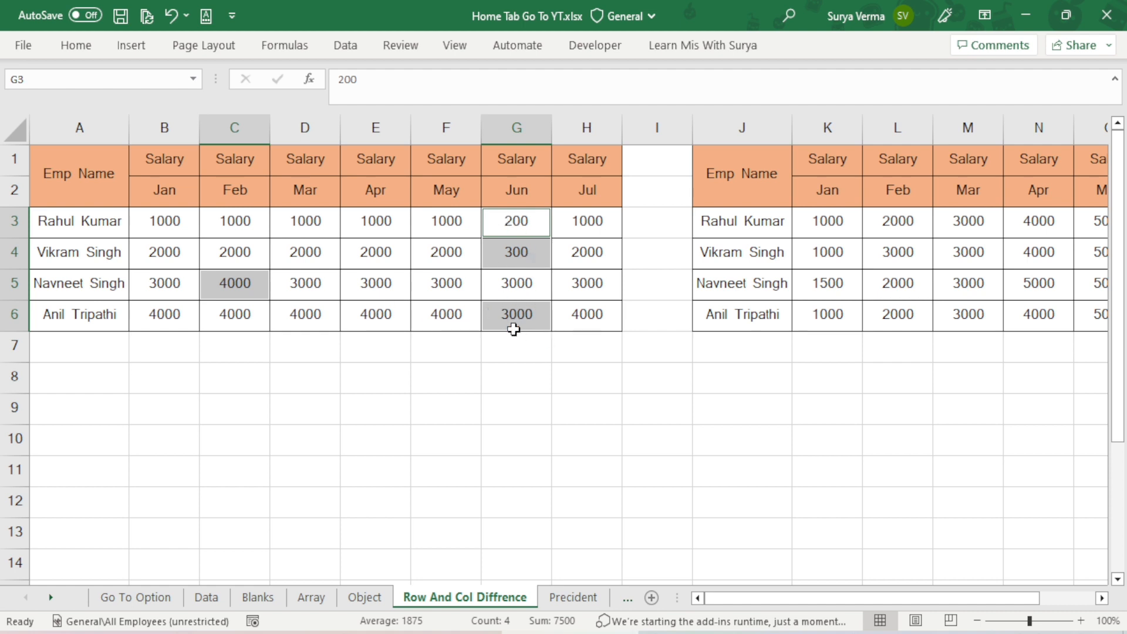
Step: Fill the selected row-difference cells with yellow and deselect them
click(69, 57)
click(240, 109)
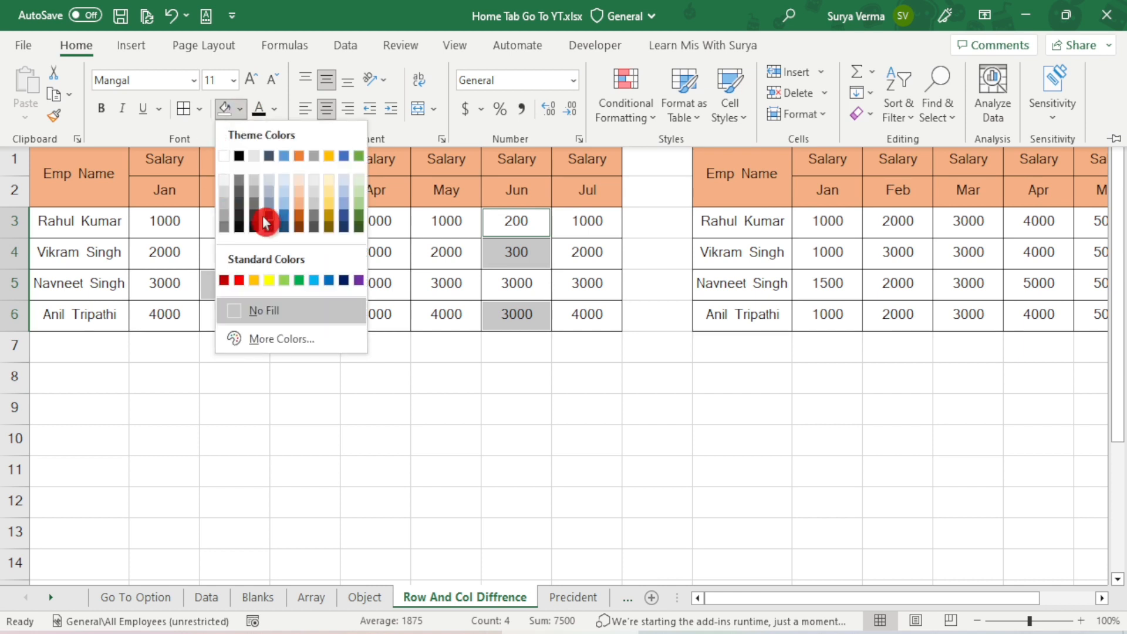
click(275, 280)
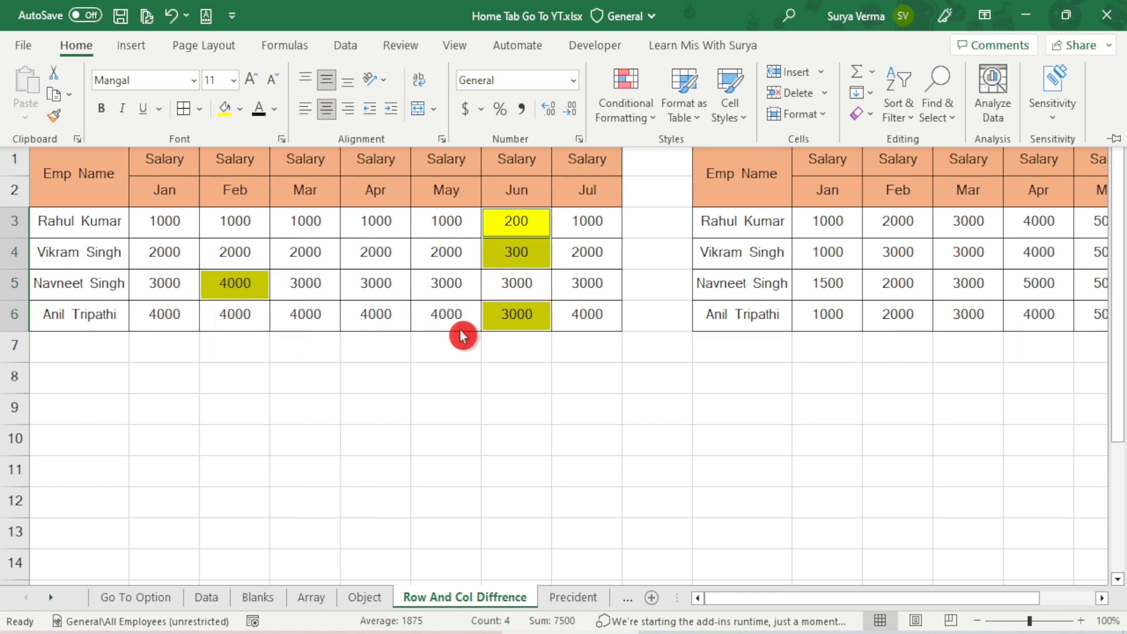
click(418, 264)
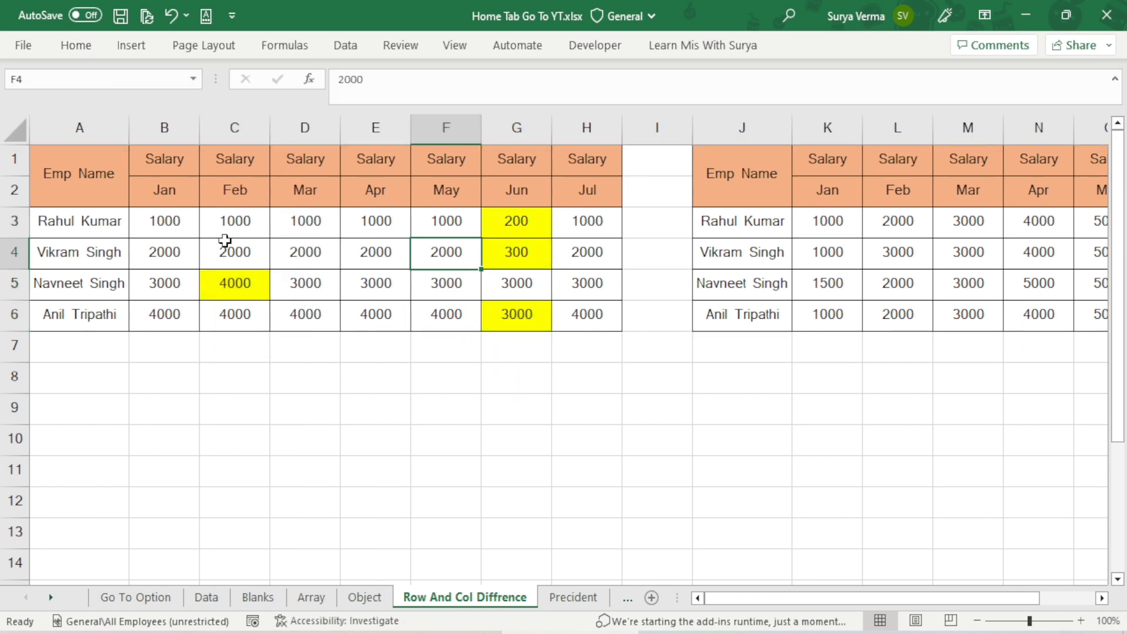
drag(158, 223, 497, 224)
click(431, 219)
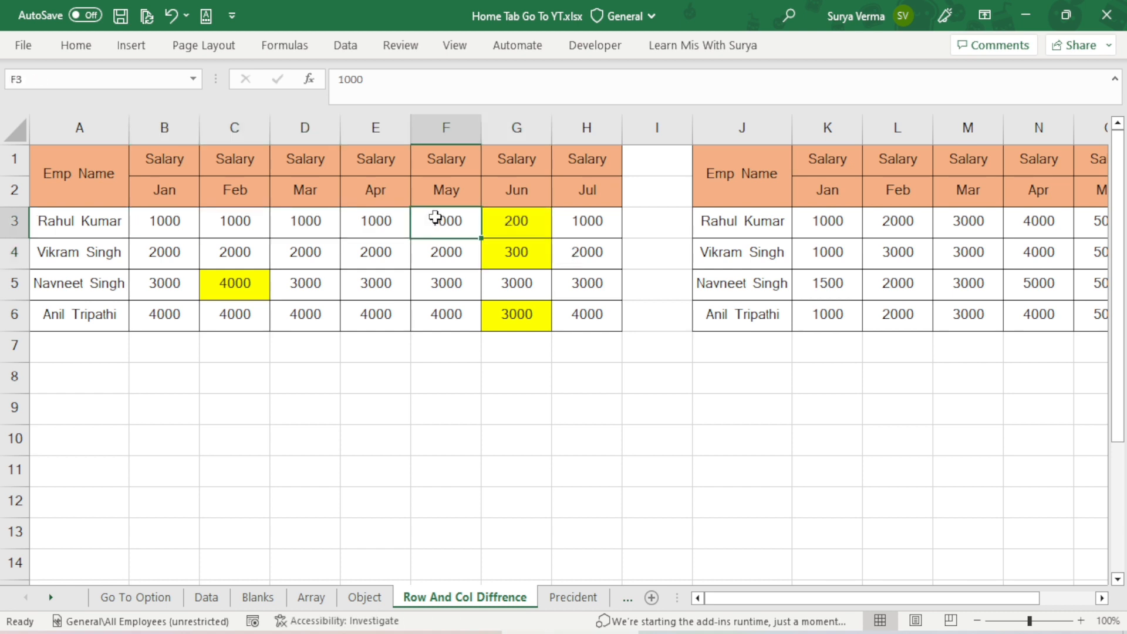
click(515, 226)
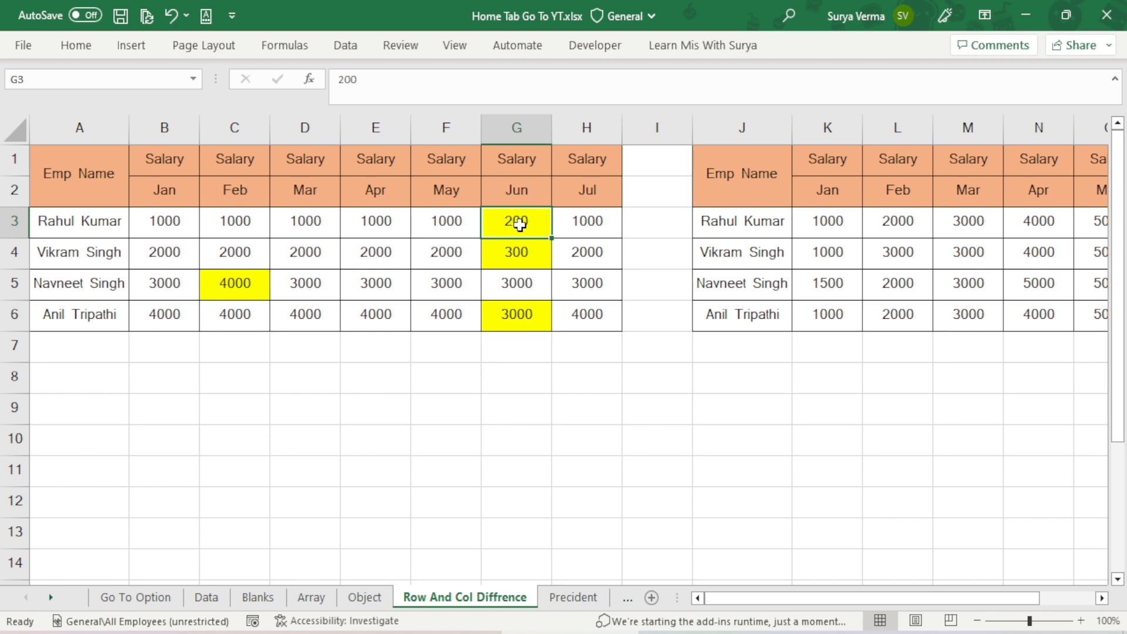
click(252, 283)
click(525, 313)
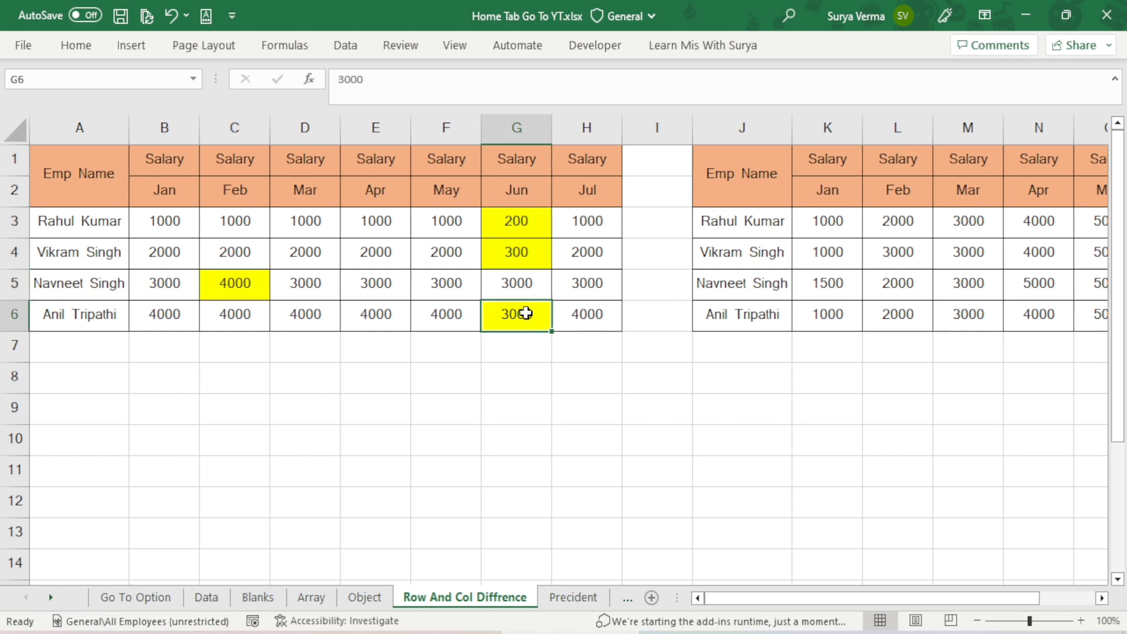
Step: Select the column differences within the second table's salary range K3:Q6 using Go To Special
click(835, 221)
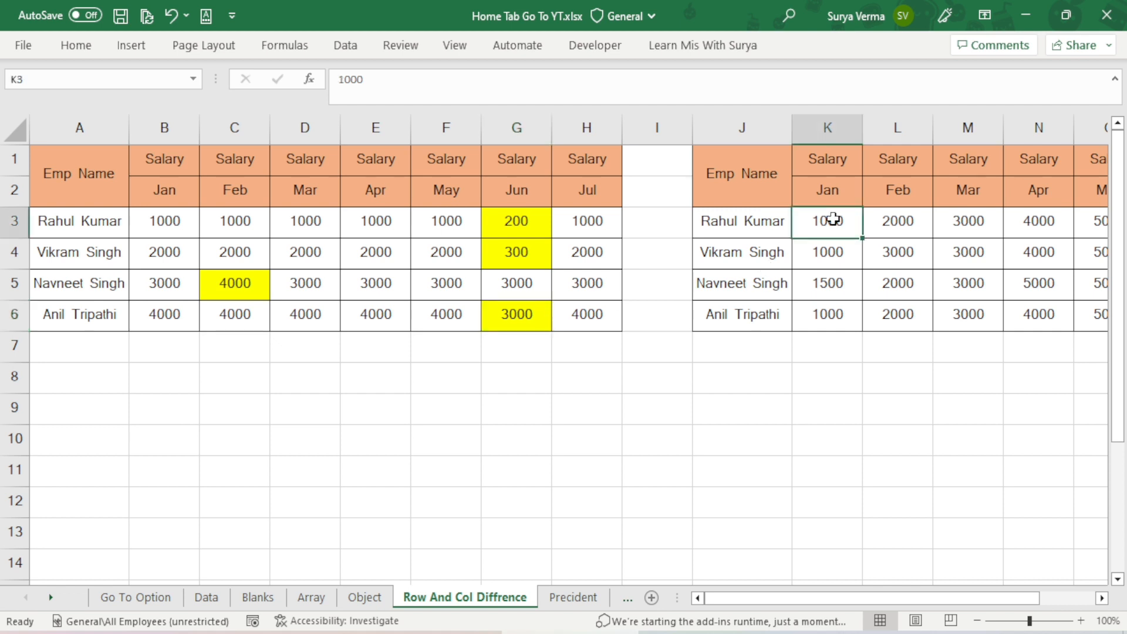
key(Right)
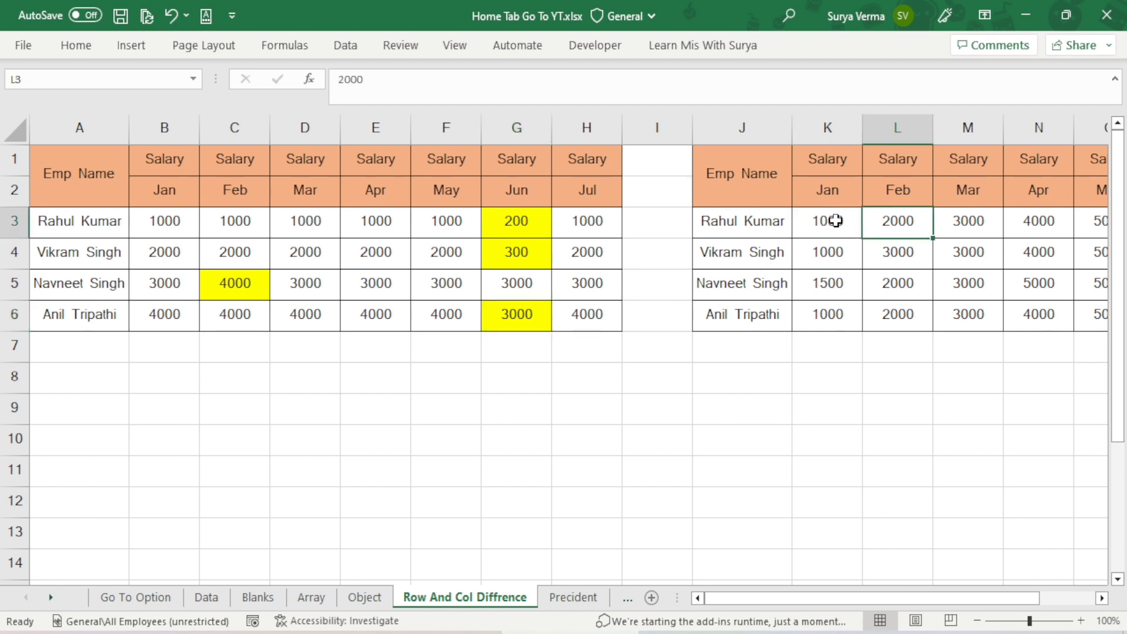
key(Right)
key(Right)
key(Left)
key(Left)
key(Left)
key(ctrl+shift+Right)
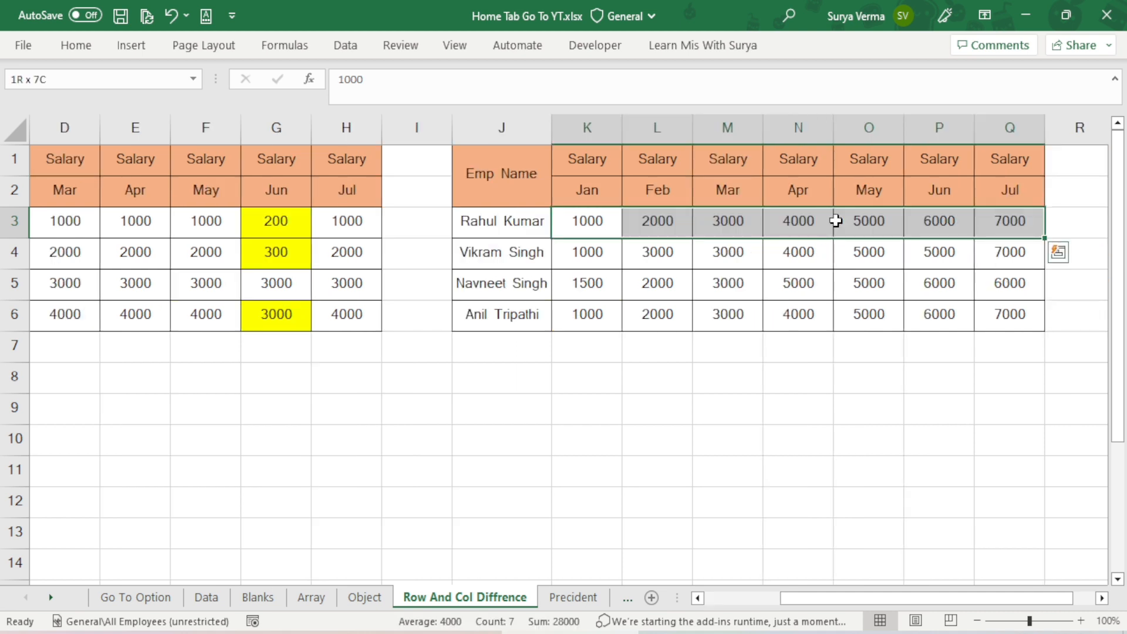
key(ctrl+shift+Down)
key(ctrl+g)
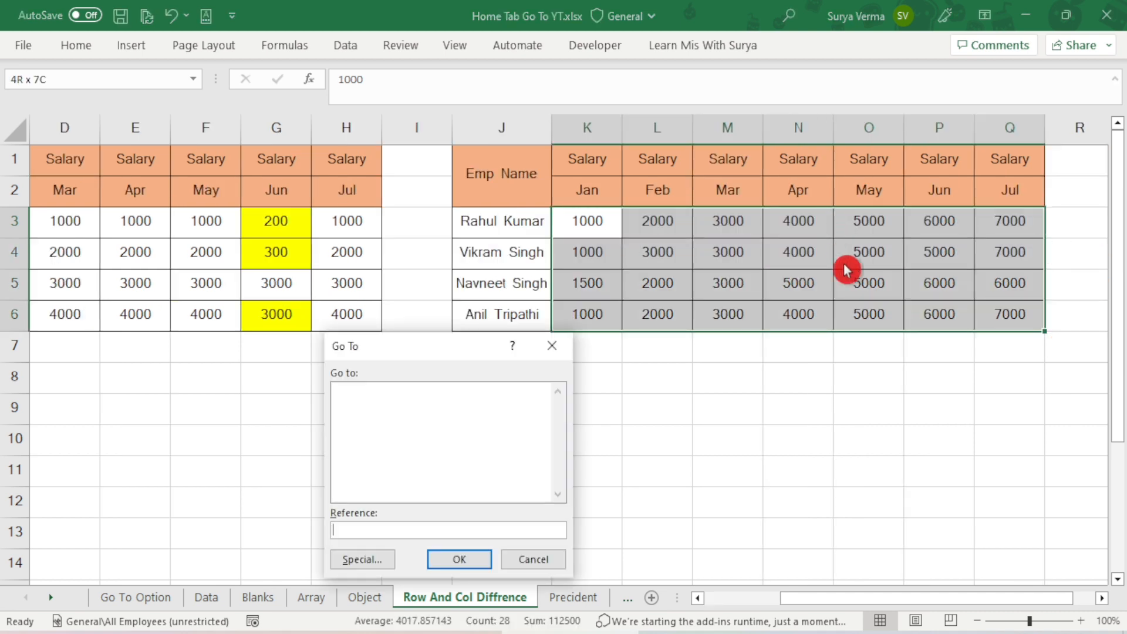
click(369, 557)
click(479, 381)
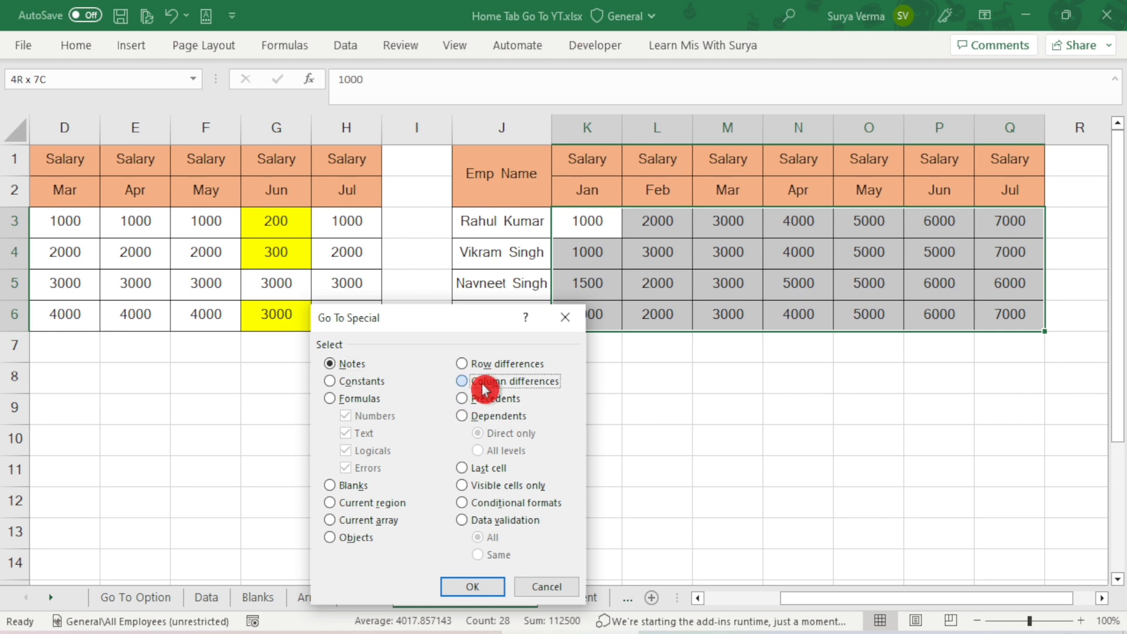
click(476, 587)
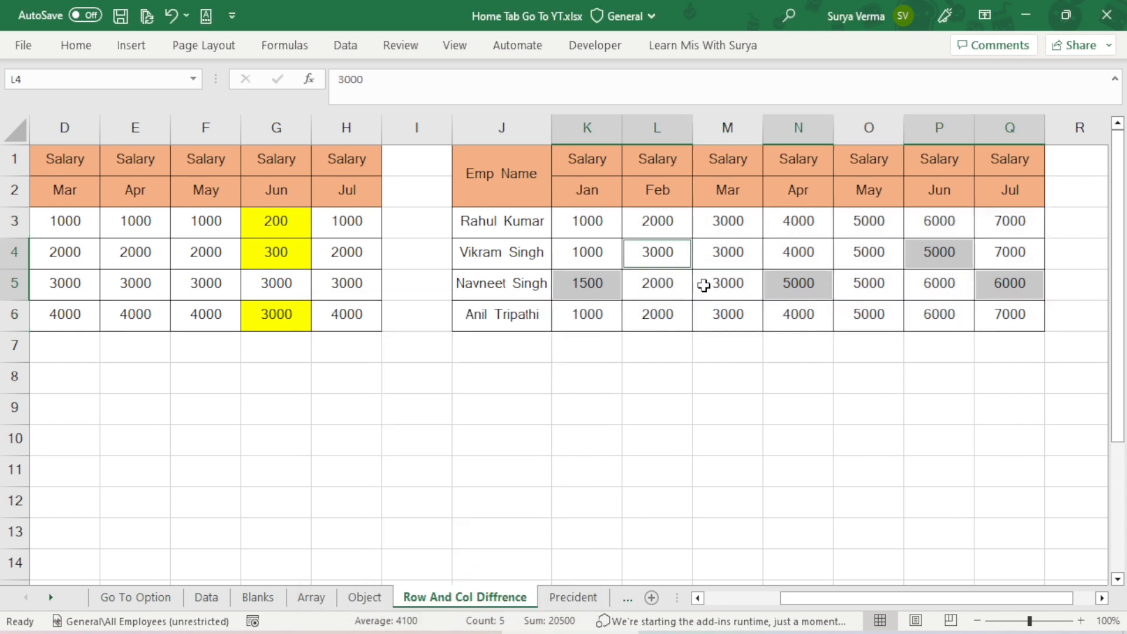
Step: Fill the selected column-difference cells with yellow and deselect them
click(58, 48)
click(223, 111)
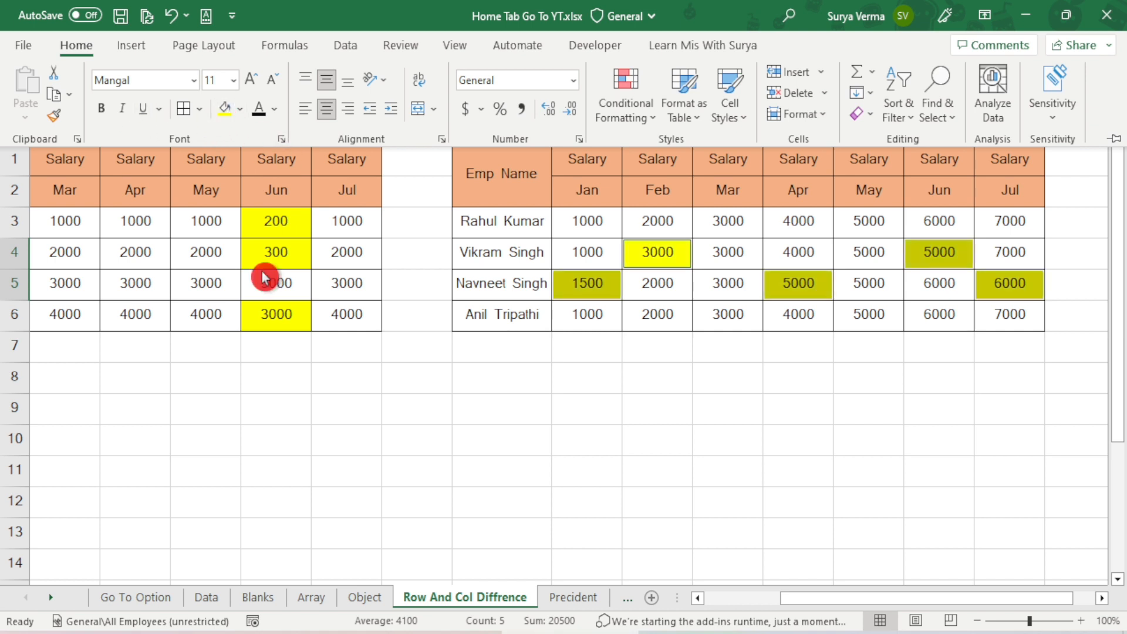
click(699, 312)
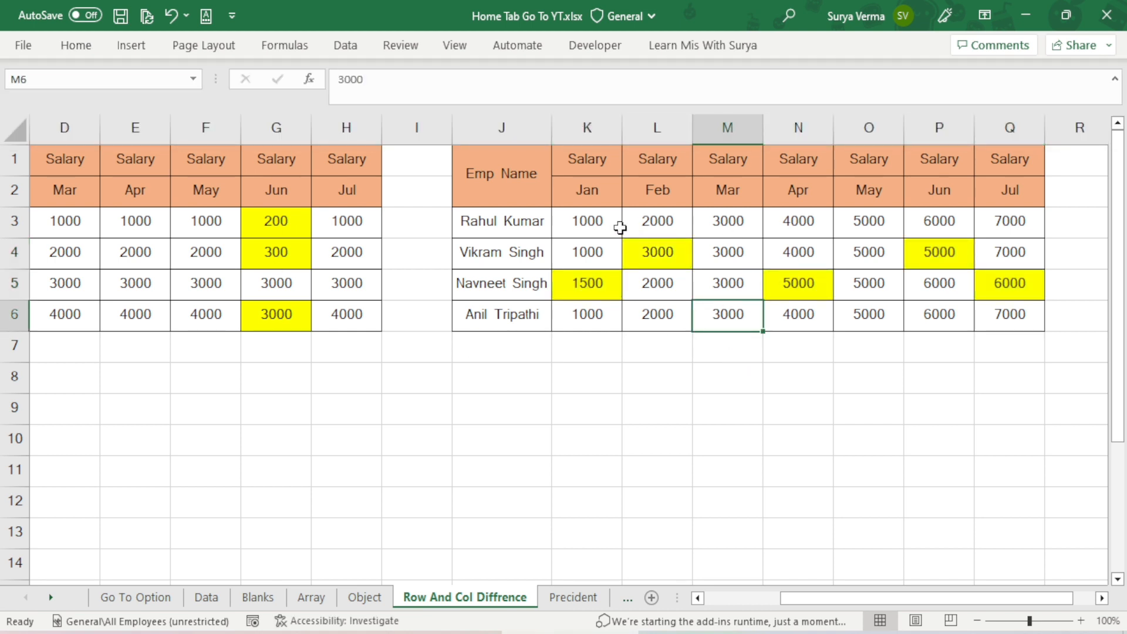
Step: Compare the values down the Jan, Feb and Mar columns of the second salary table
click(584, 225)
drag(584, 225, 599, 313)
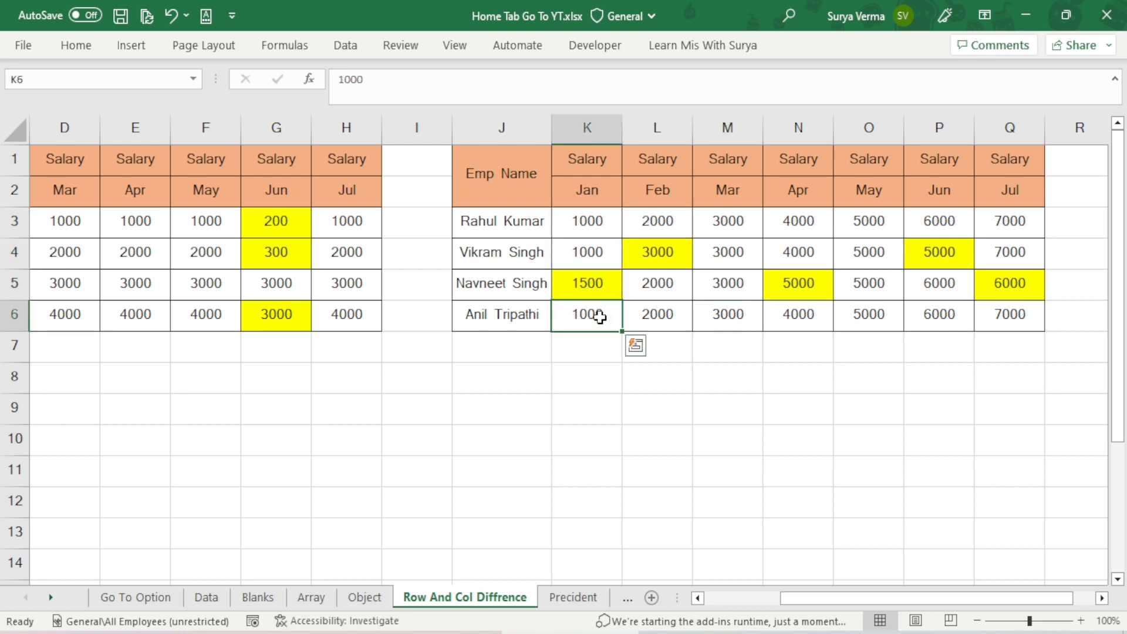
drag(649, 216, 646, 301)
click(648, 256)
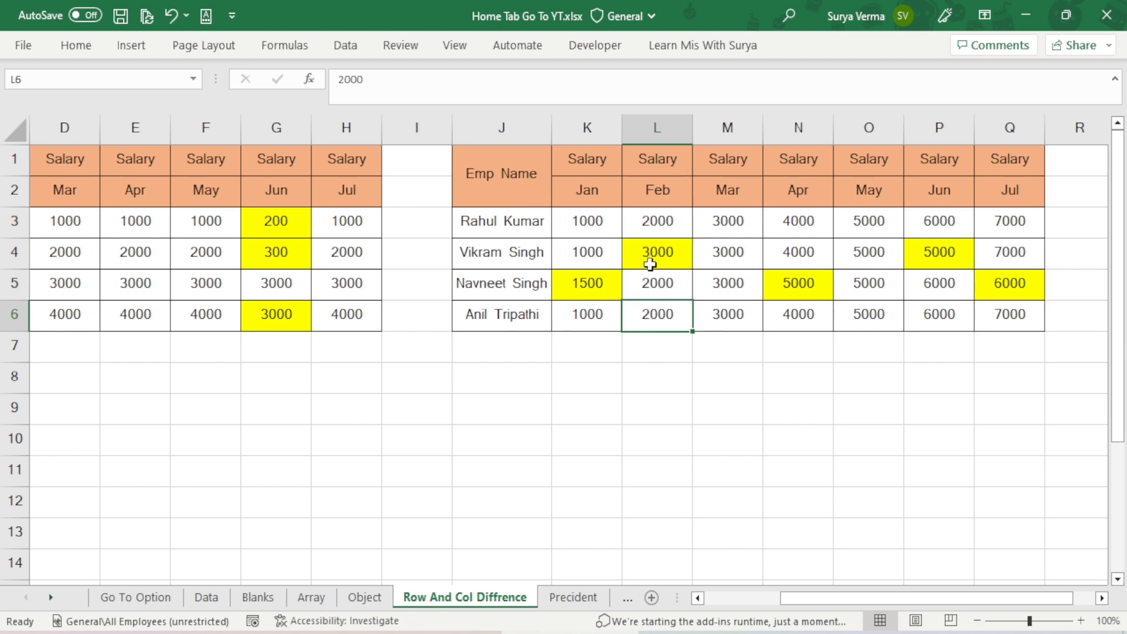
drag(725, 216, 727, 297)
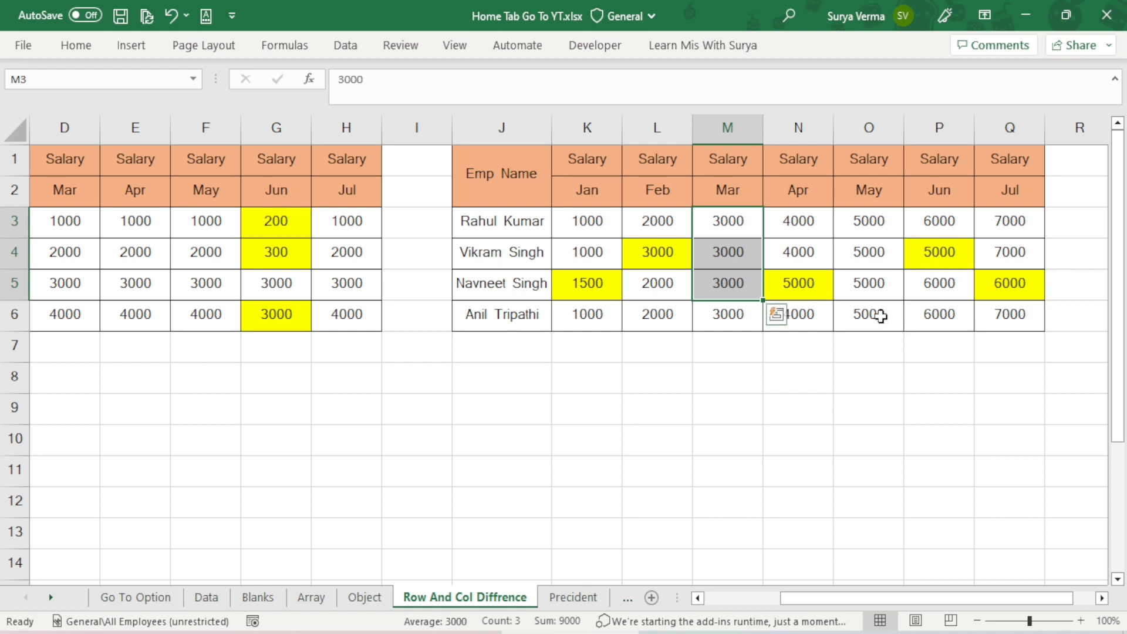
Step: Review the Go To Special options with the dialog moved higher on the sheet, and close it without applying any
click(617, 597)
key(ctrl+g)
click(360, 558)
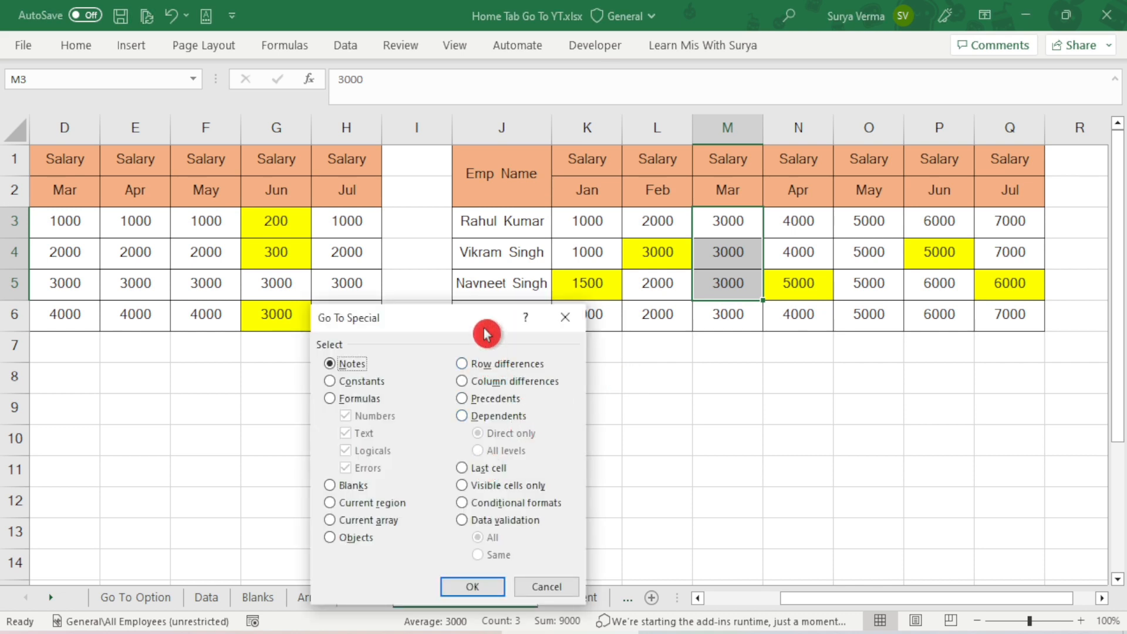
drag(486, 321, 493, 163)
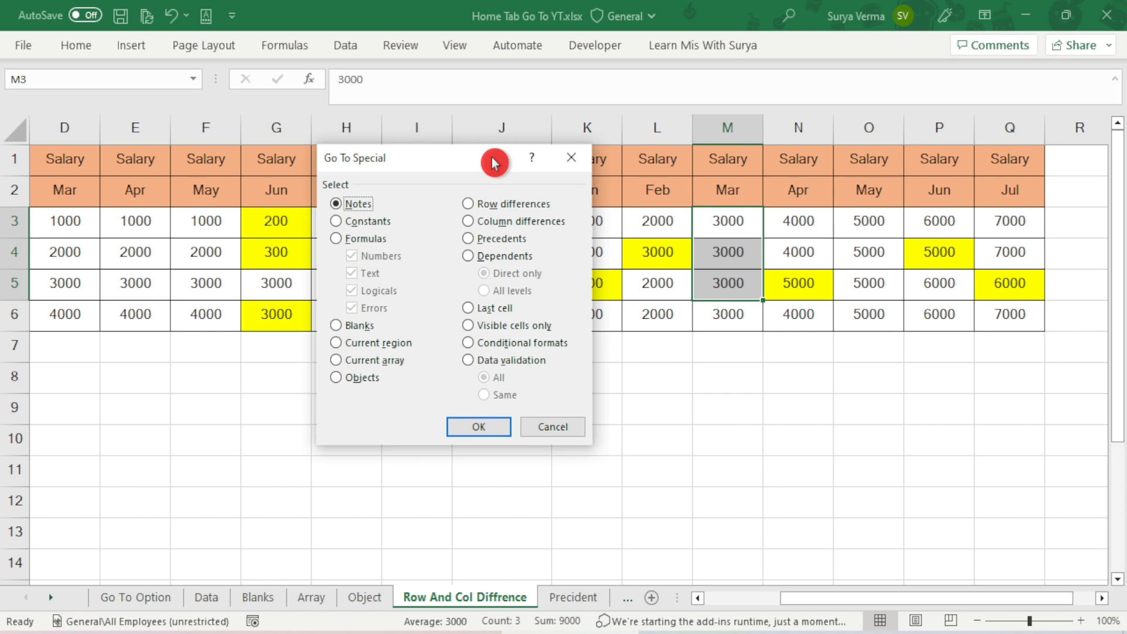
click(570, 158)
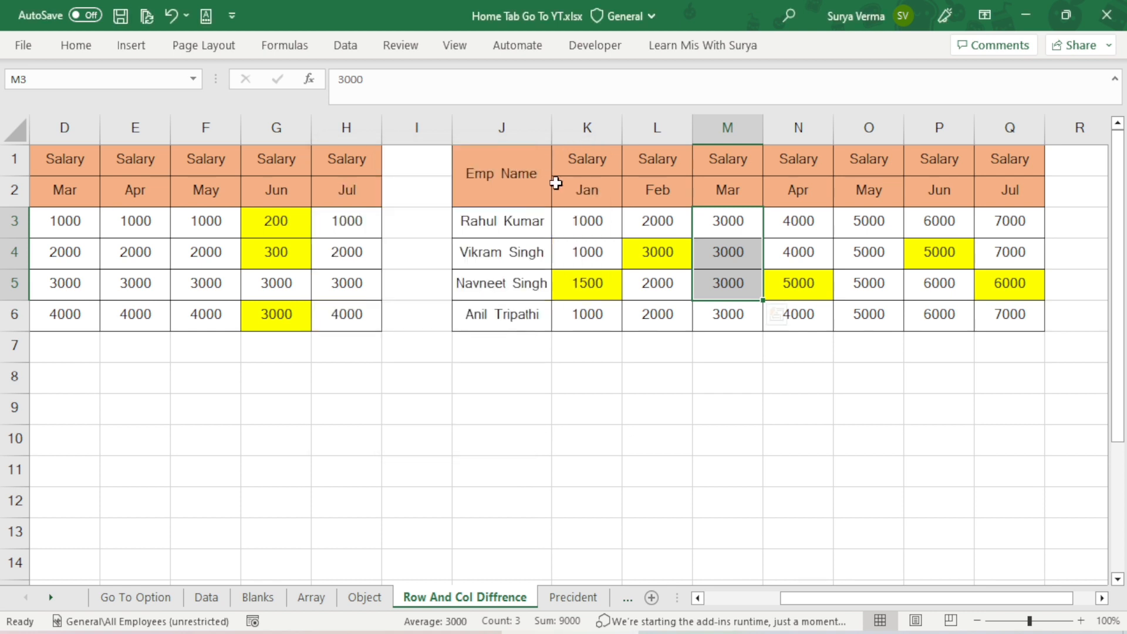
Step: Open the Precident sheet and inspect the numbers in E3:F5 and the formula in H3
click(572, 597)
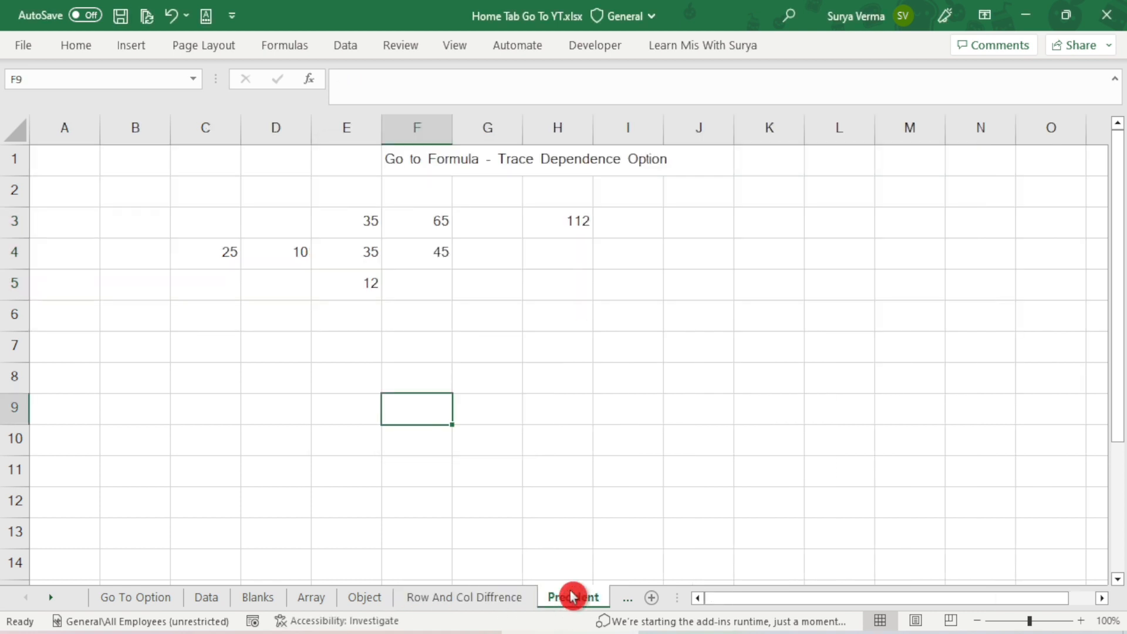
click(441, 340)
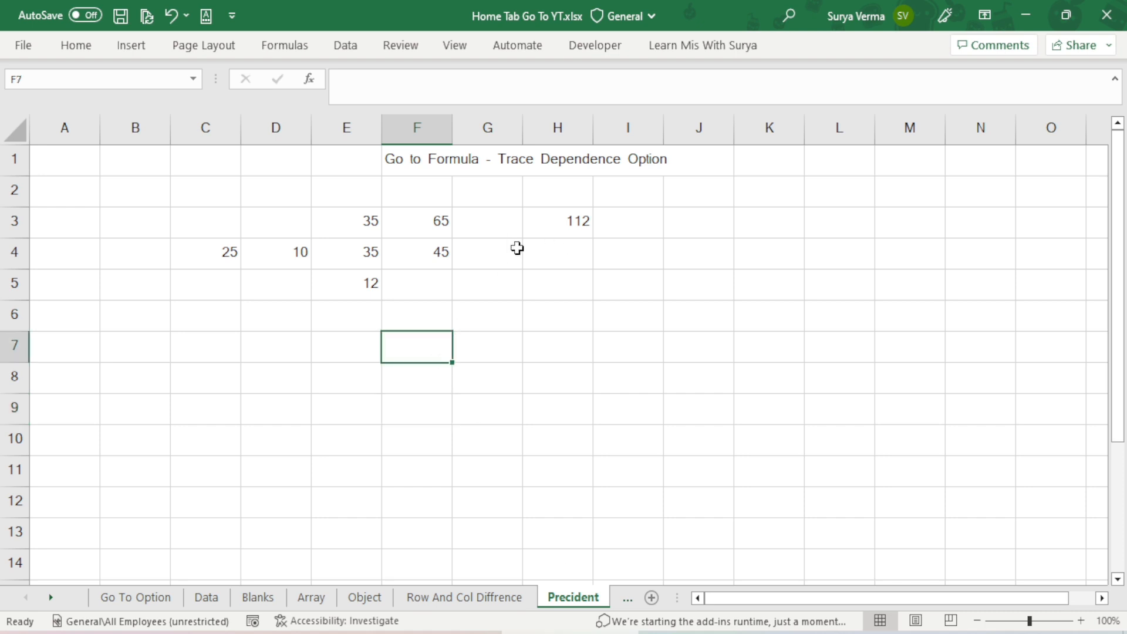
click(363, 221)
click(359, 250)
click(358, 280)
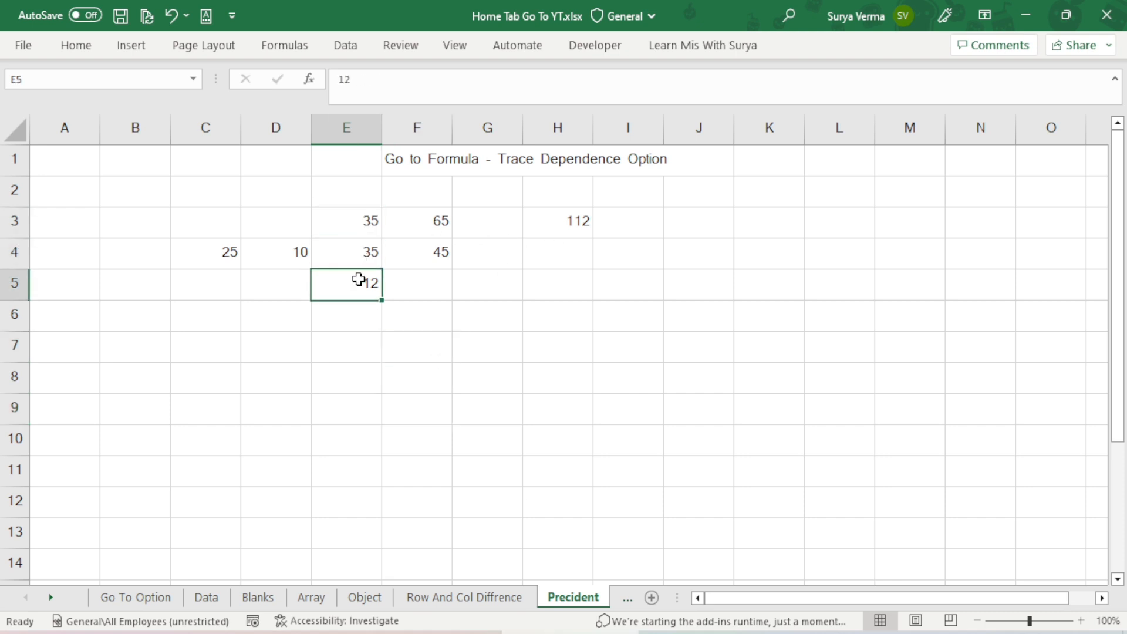
click(440, 221)
click(436, 252)
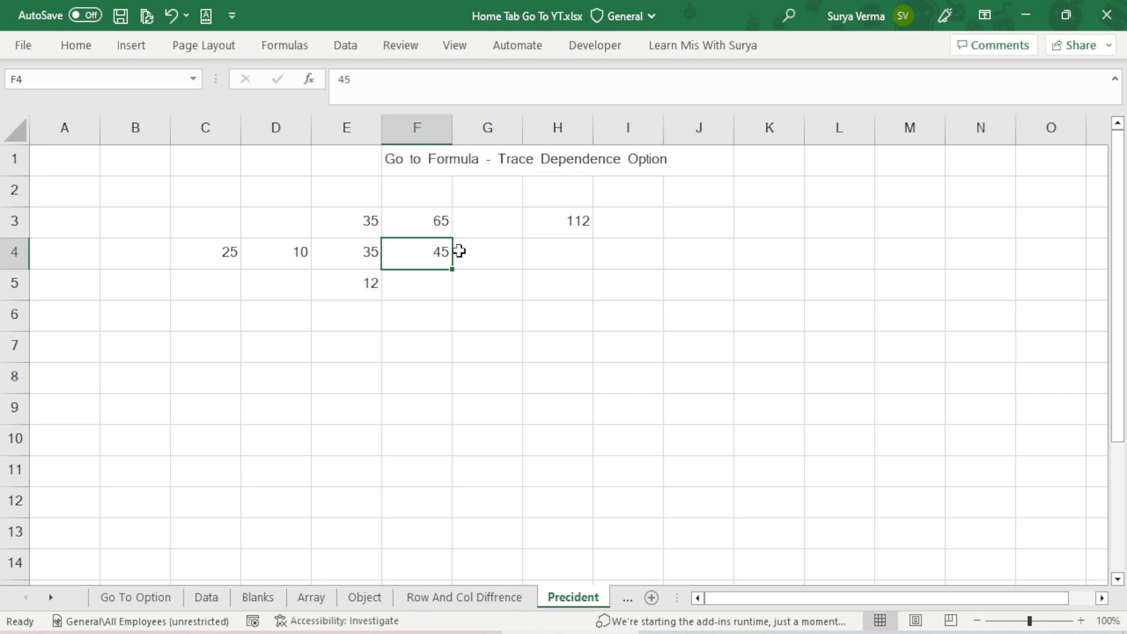
click(525, 222)
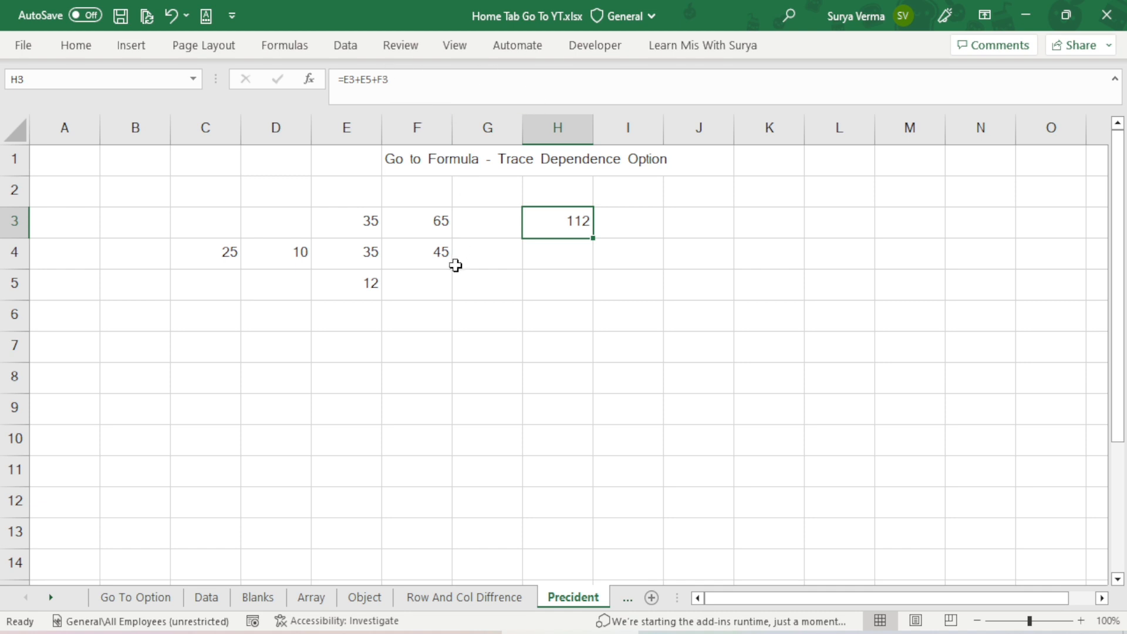
click(436, 259)
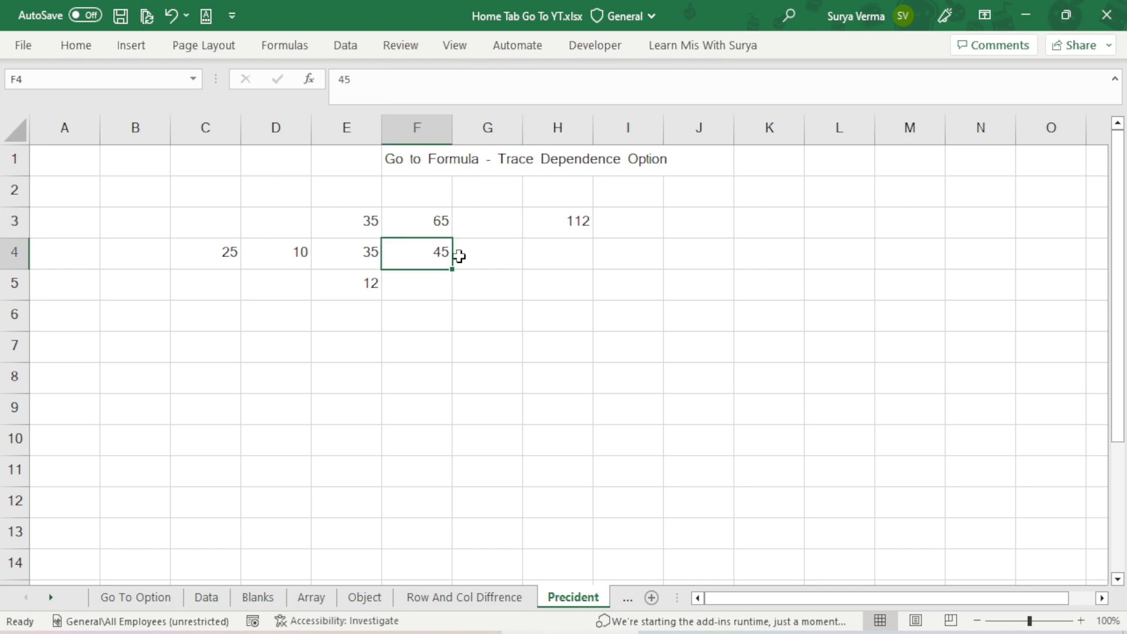
Step: Select the direct precedents of the formula in H3 using Go To Special with Precedents and Direct only
click(560, 227)
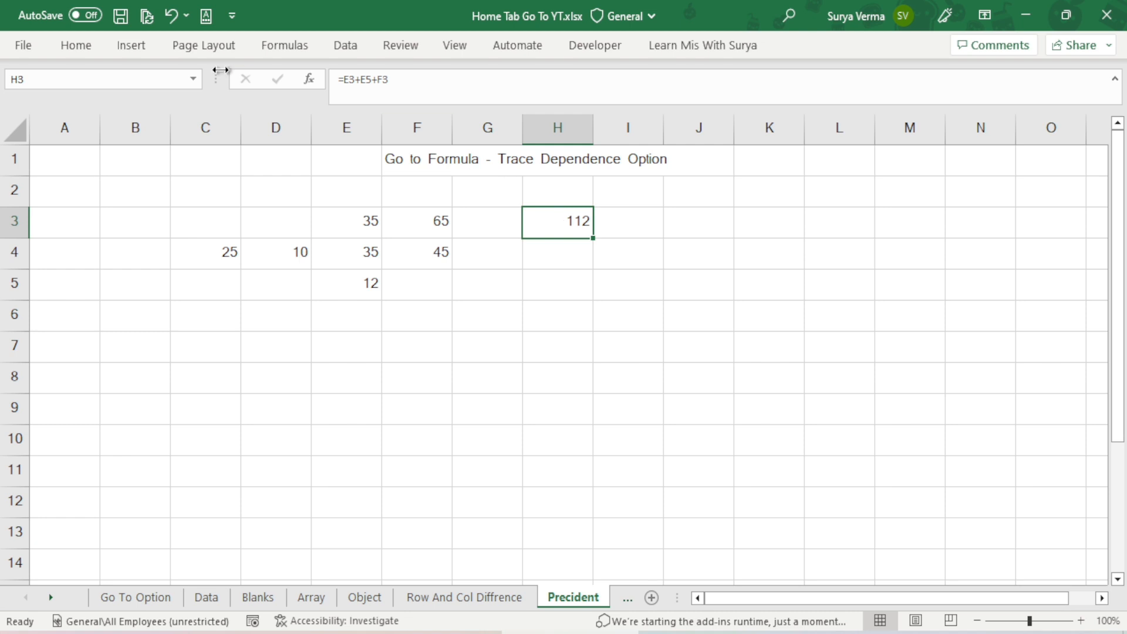
key(F5)
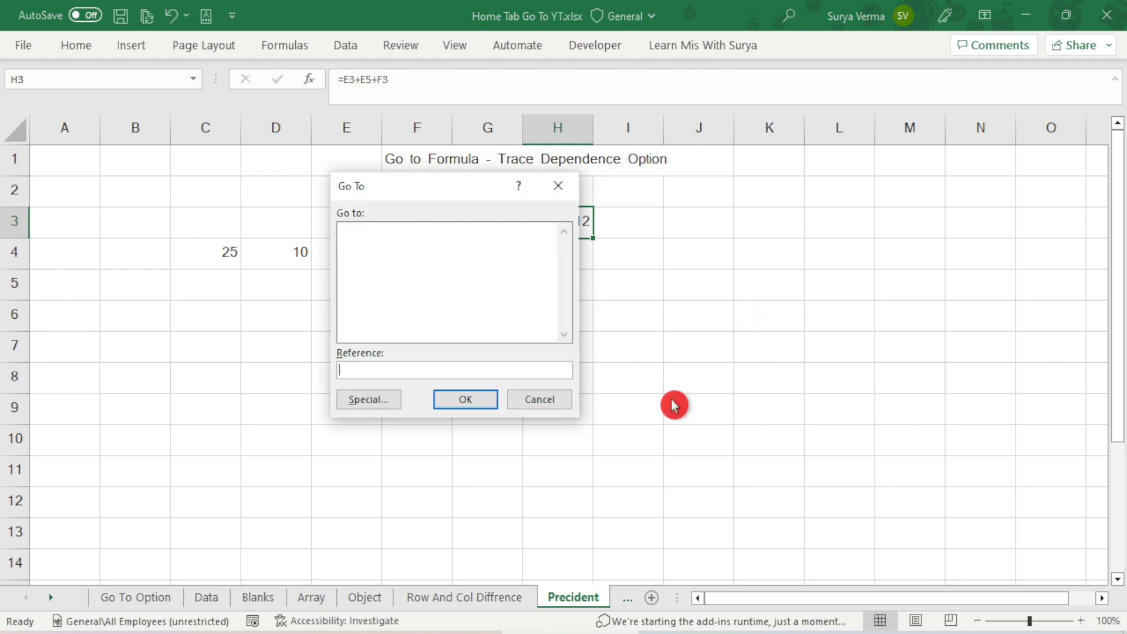
click(368, 395)
click(484, 239)
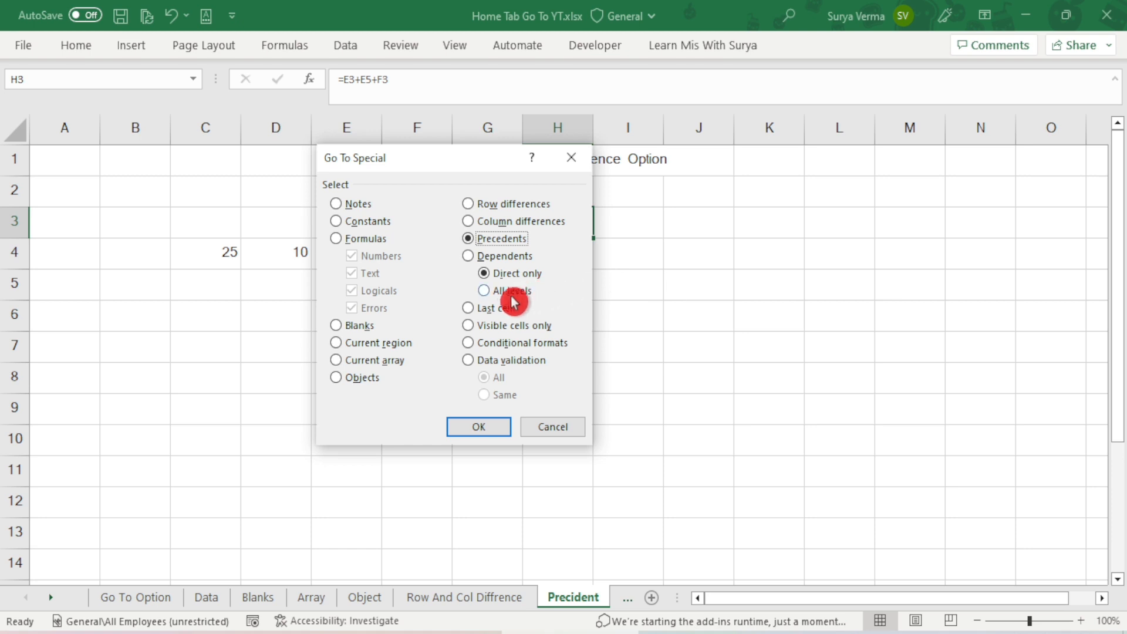
click(499, 425)
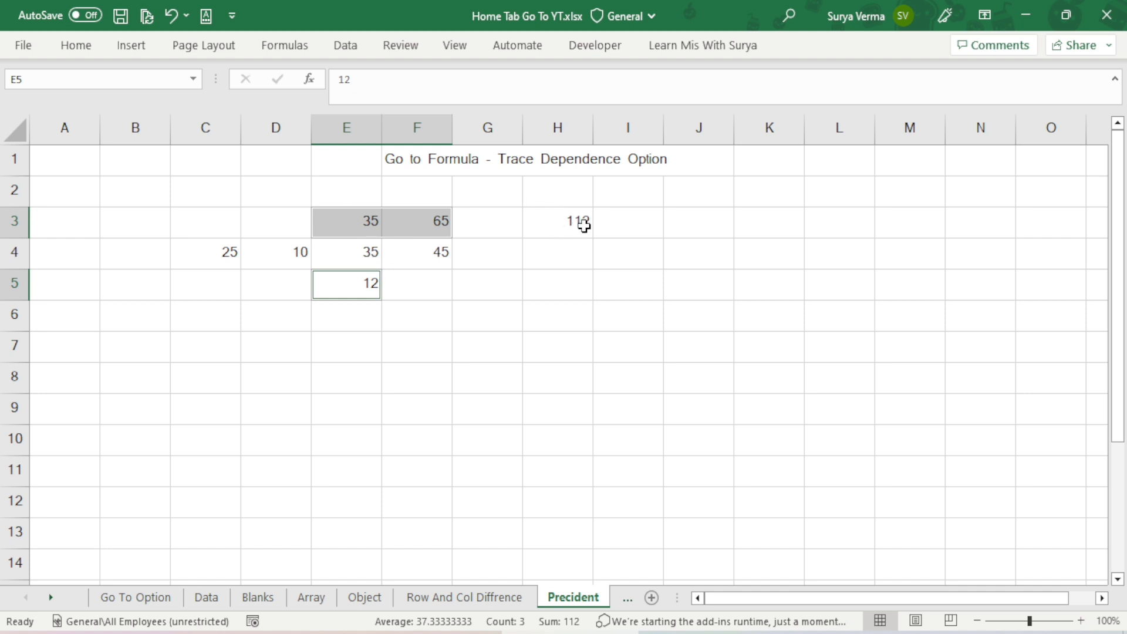
Step: Fill the selected precedent cells with yellow and deselect them
click(76, 42)
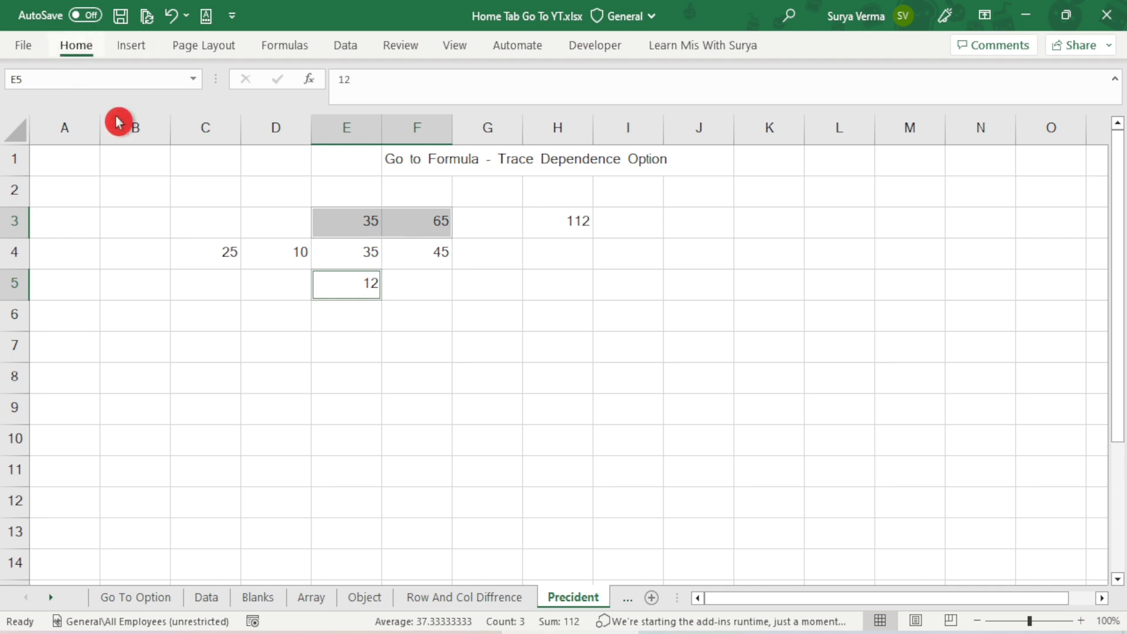
click(233, 117)
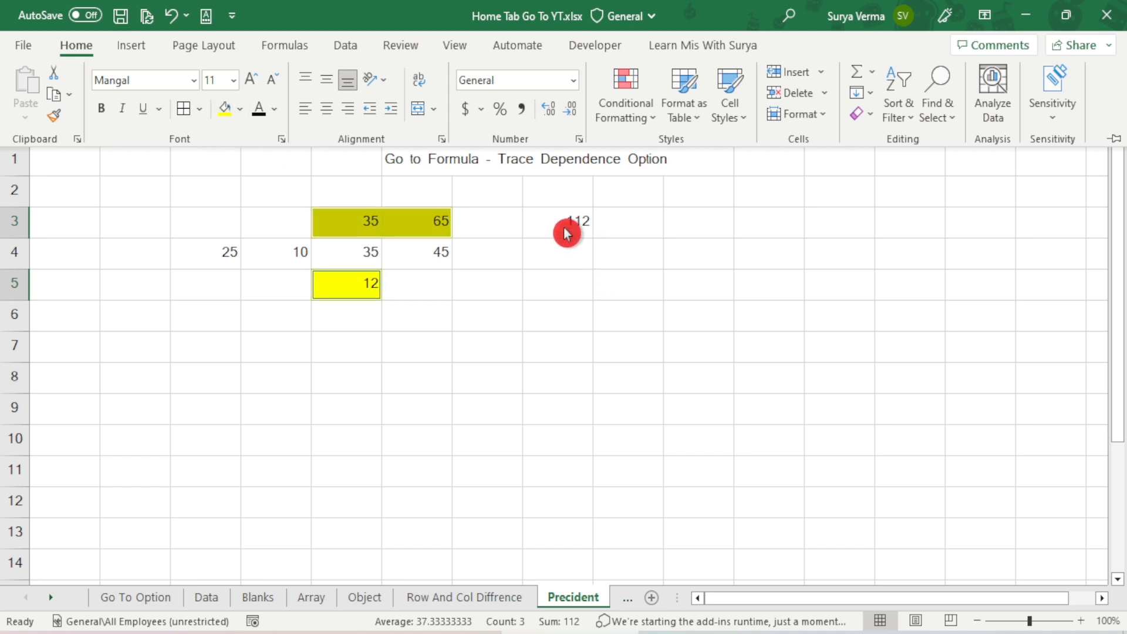
click(229, 250)
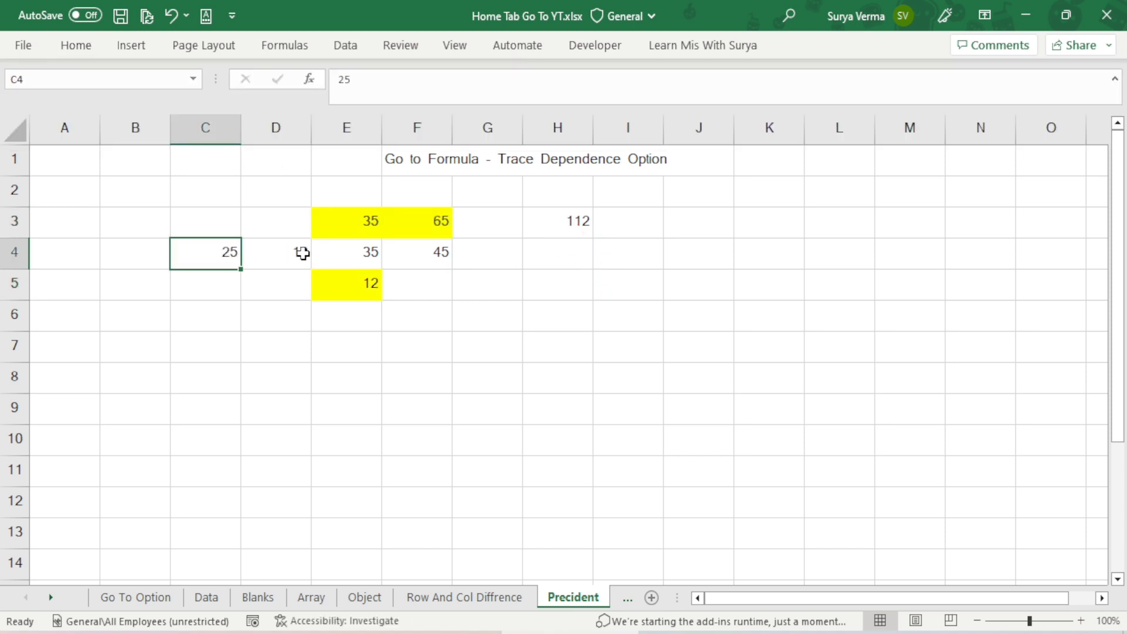
Step: Select the dependents of cell E3 using Go To Special with Dependents and All levels
click(387, 219)
click(360, 222)
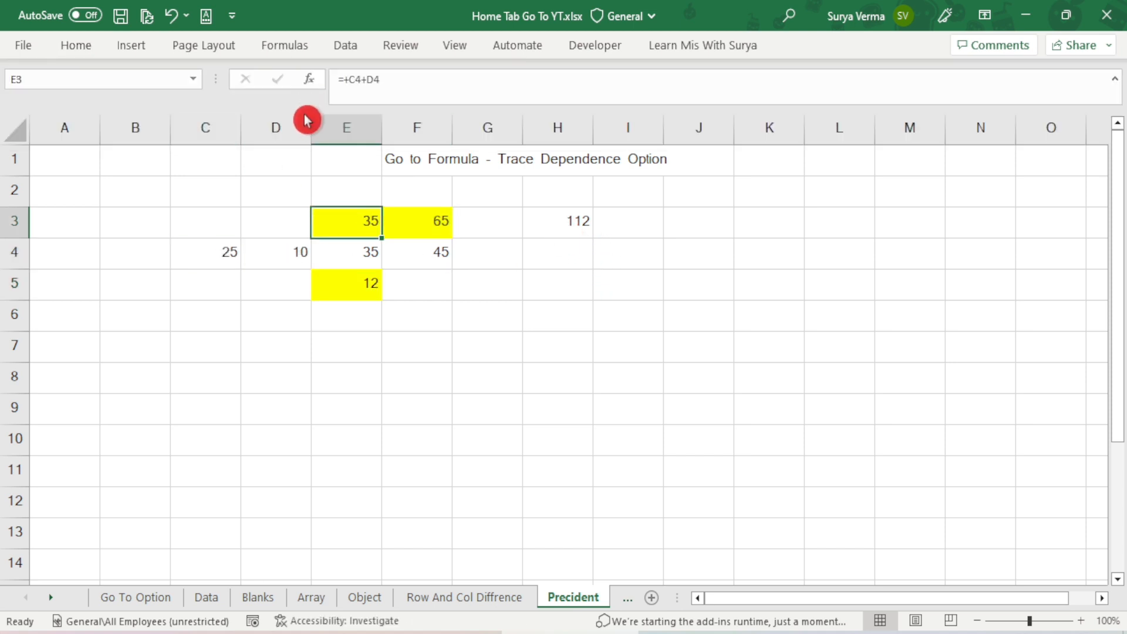
key(F5)
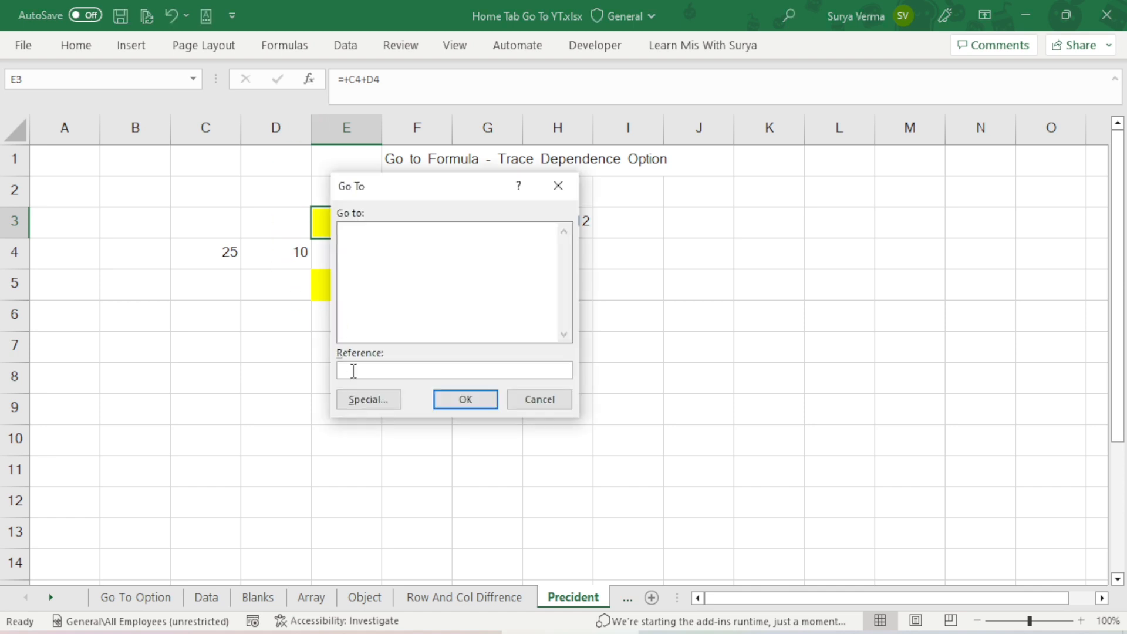
click(364, 397)
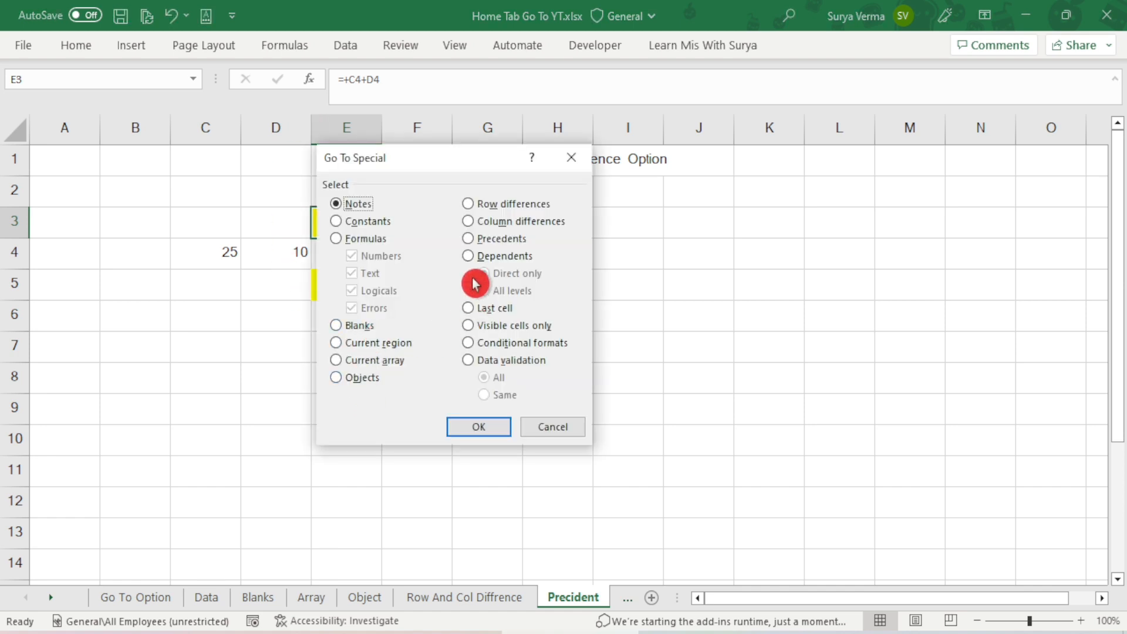
click(486, 245)
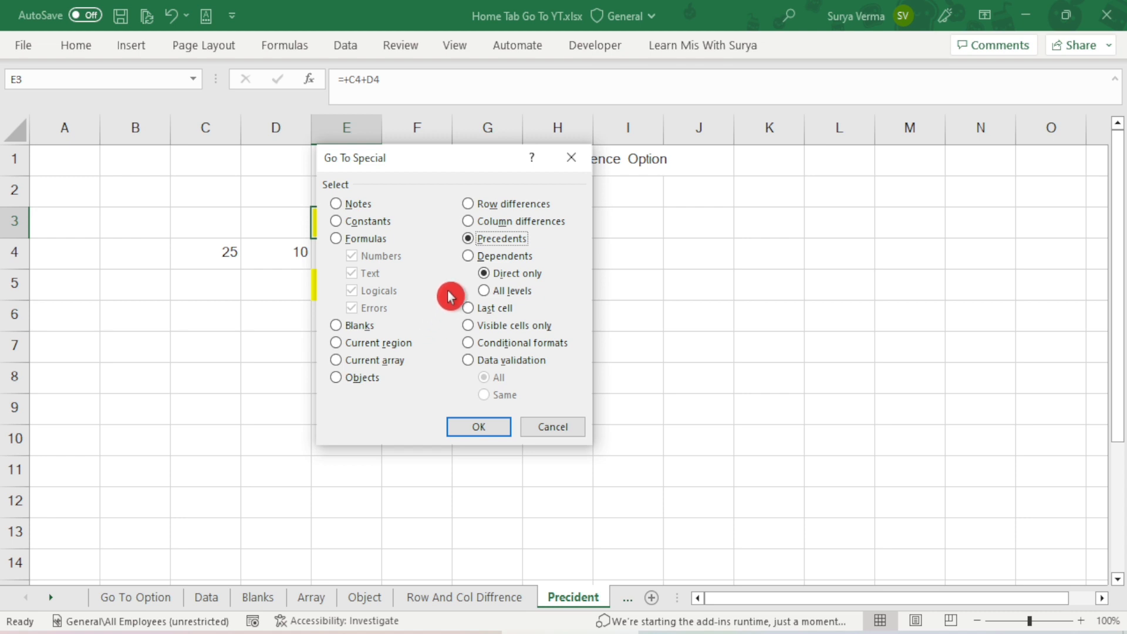
click(473, 259)
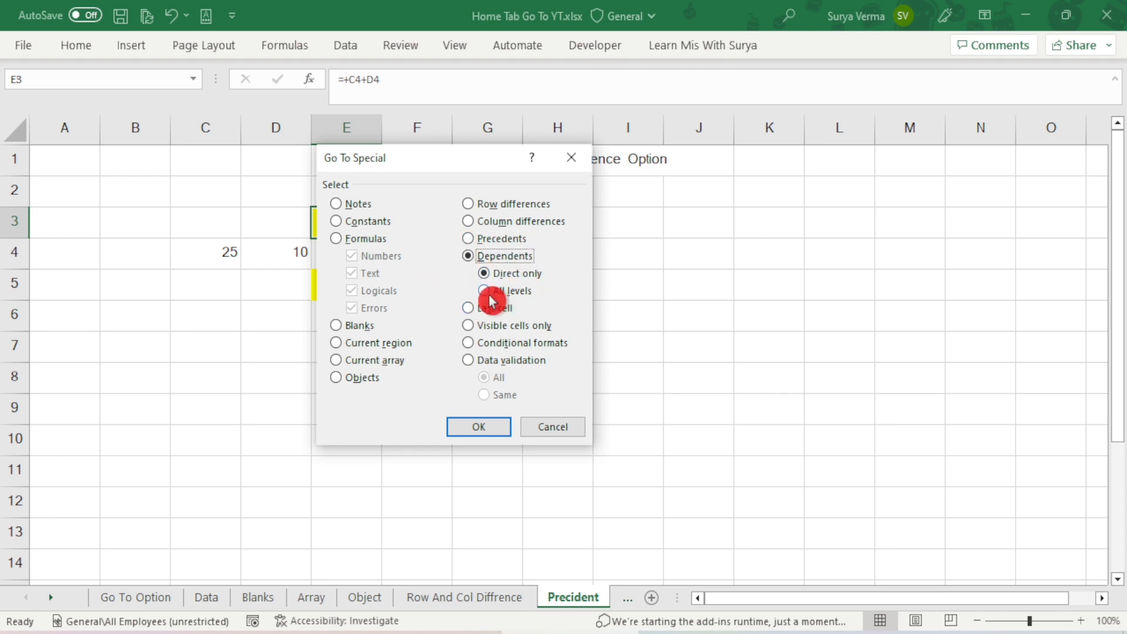
click(485, 291)
click(476, 427)
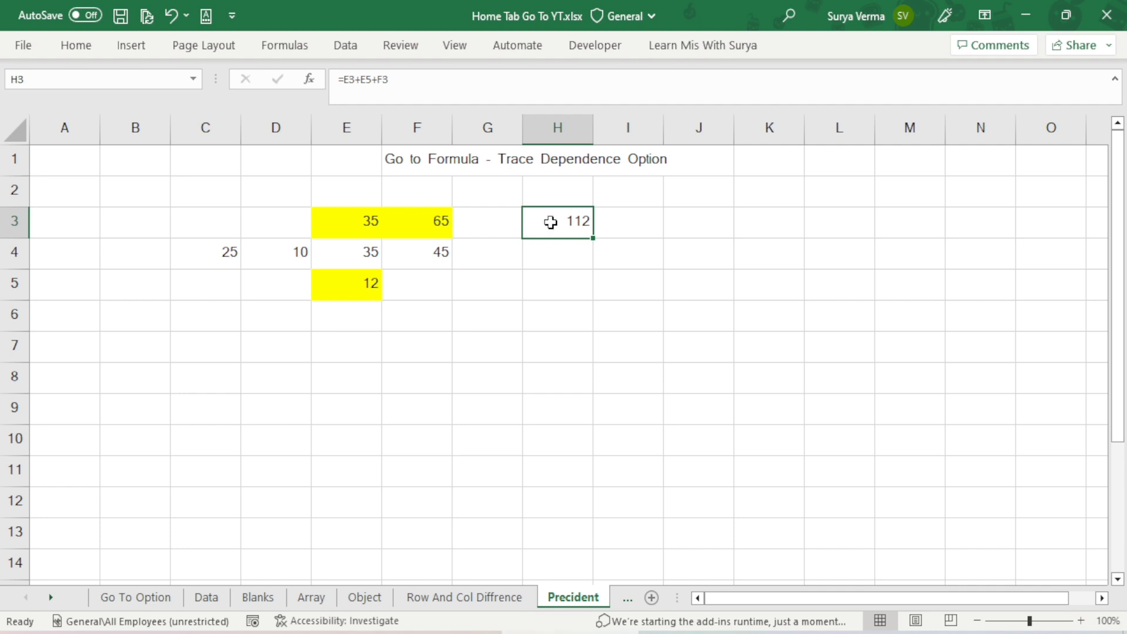
Step: Check the yellow cells E3:F3 and E5, and draw Trace Precedents arrows for E3
drag(367, 221, 432, 221)
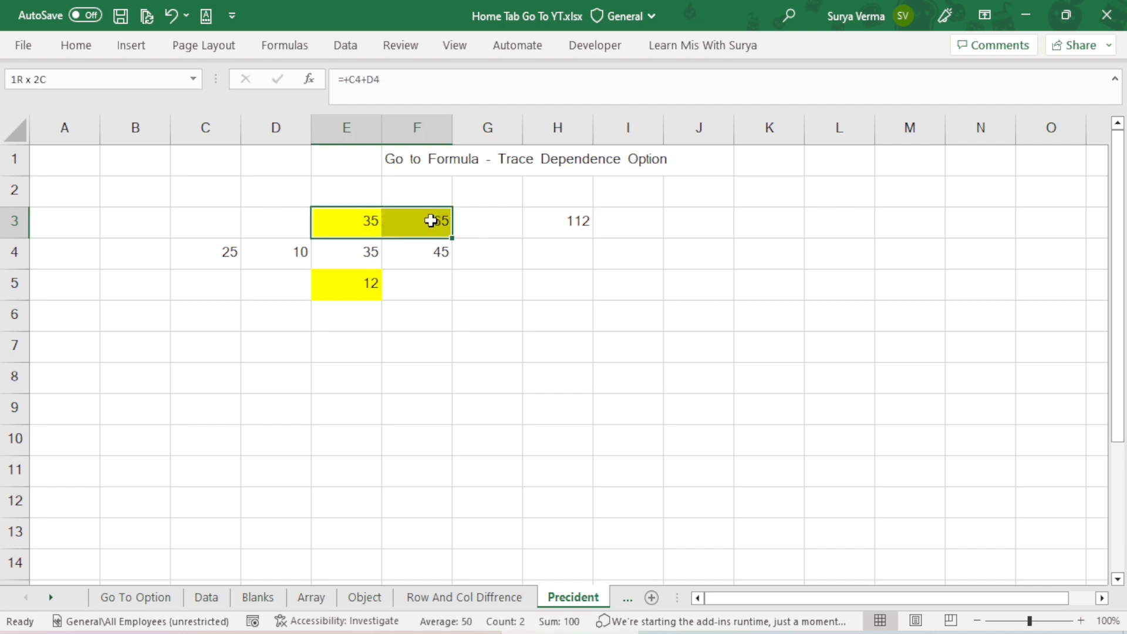
click(367, 286)
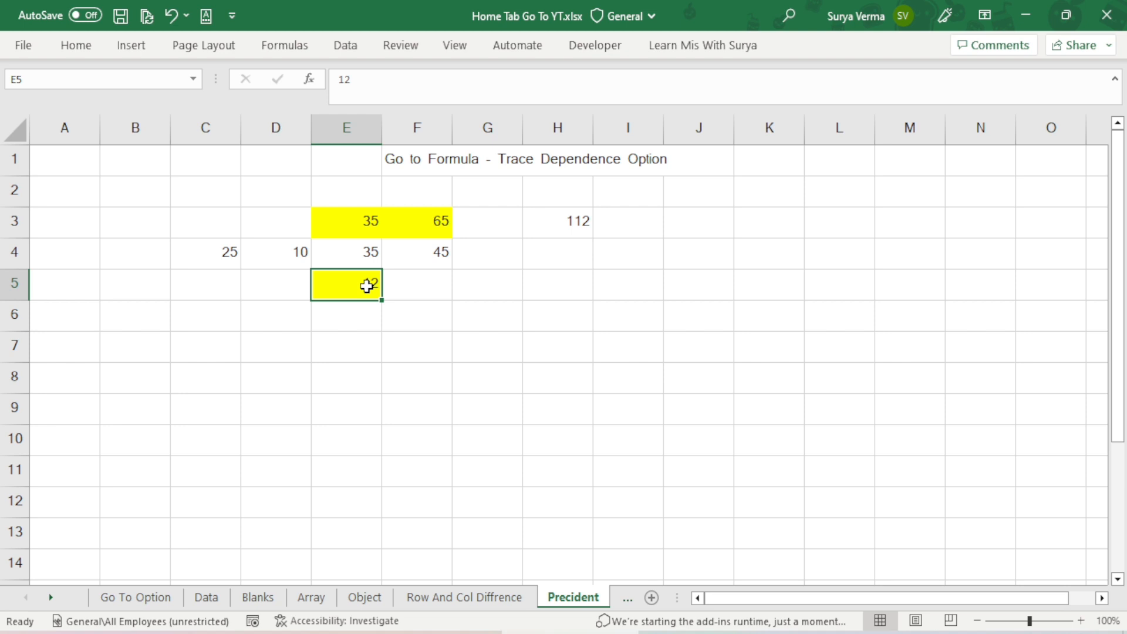
click(339, 221)
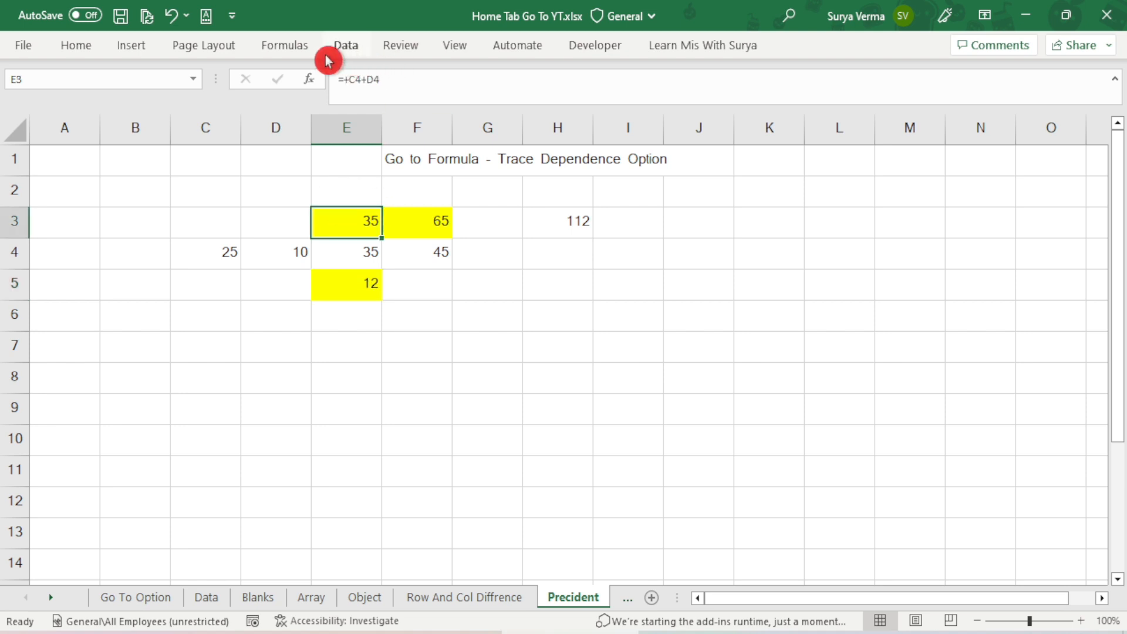
click(297, 47)
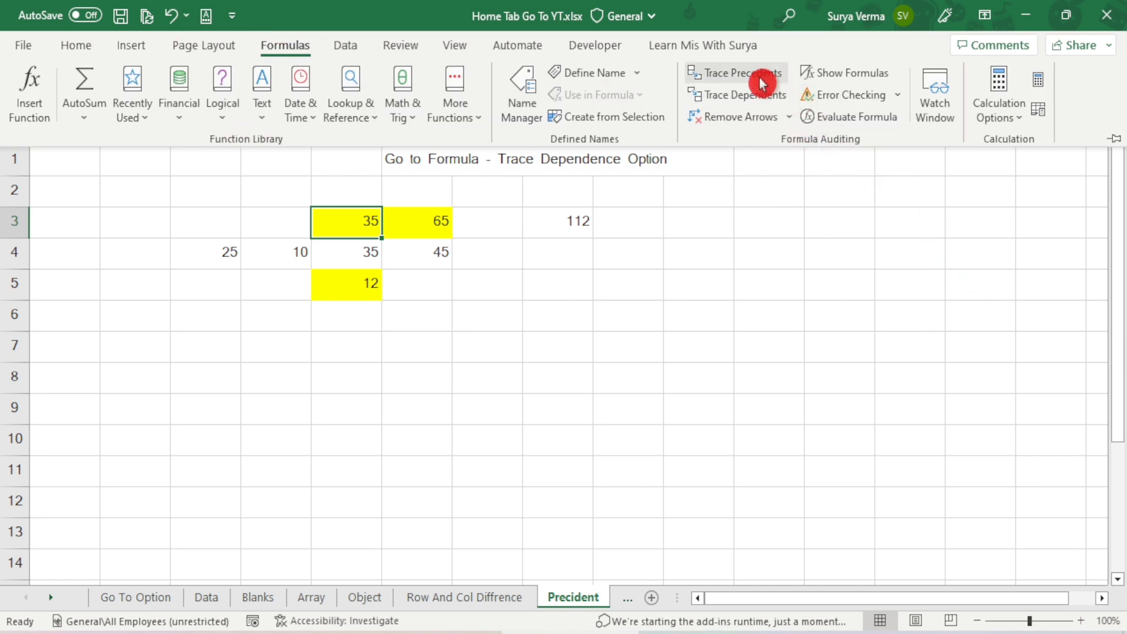
click(741, 82)
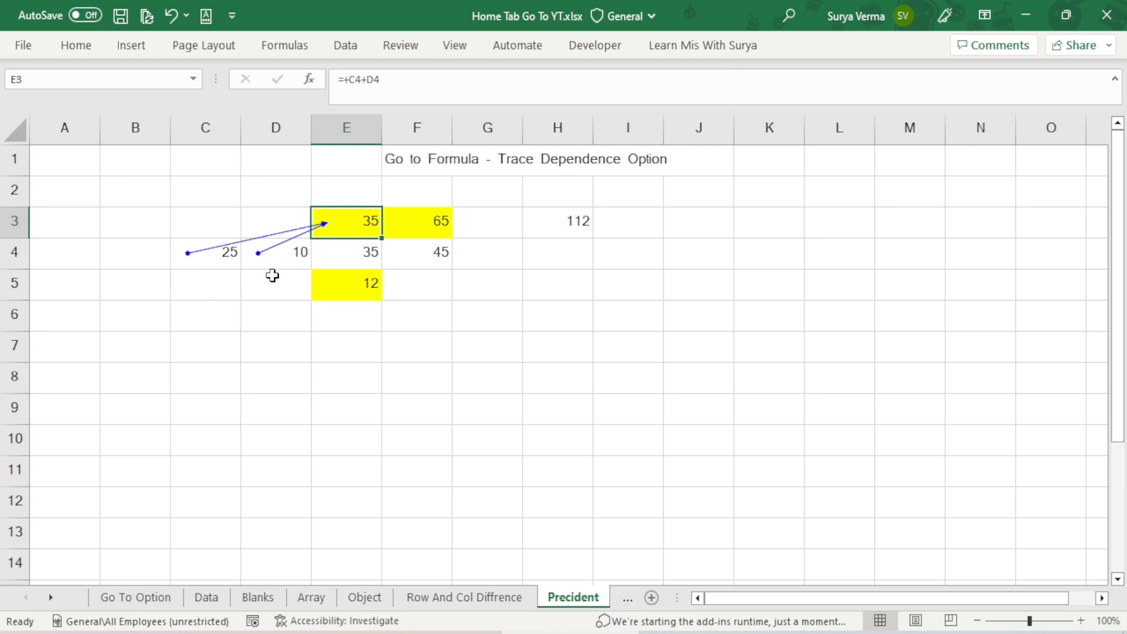
Step: Examine the cell references highlighted by the formula in E3 and leave it without editing
click(350, 286)
click(355, 233)
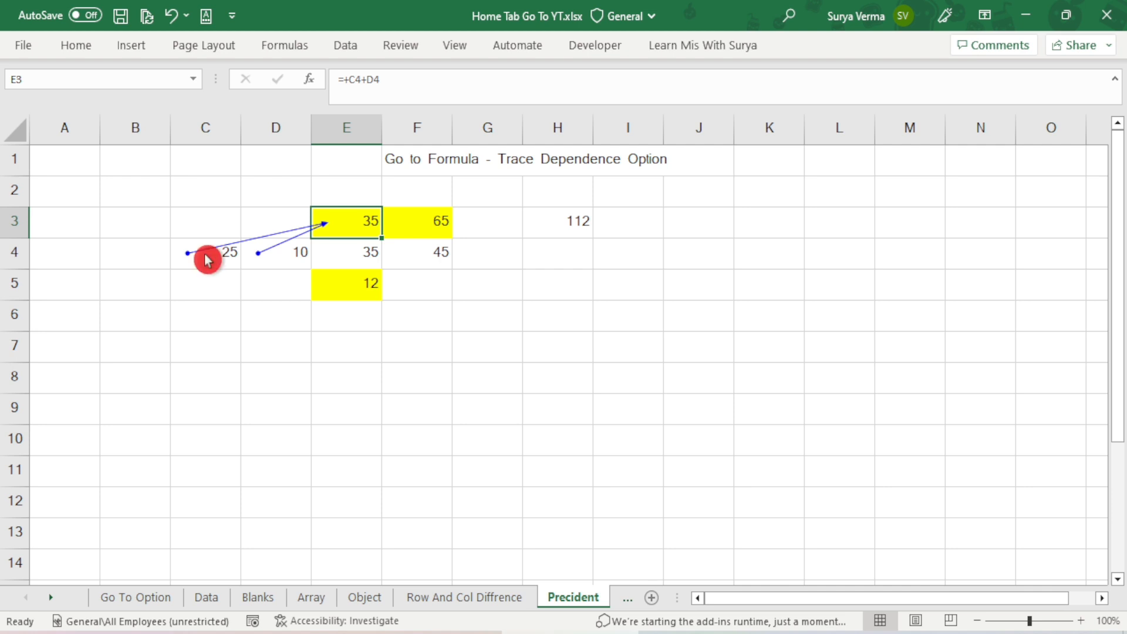
click(410, 85)
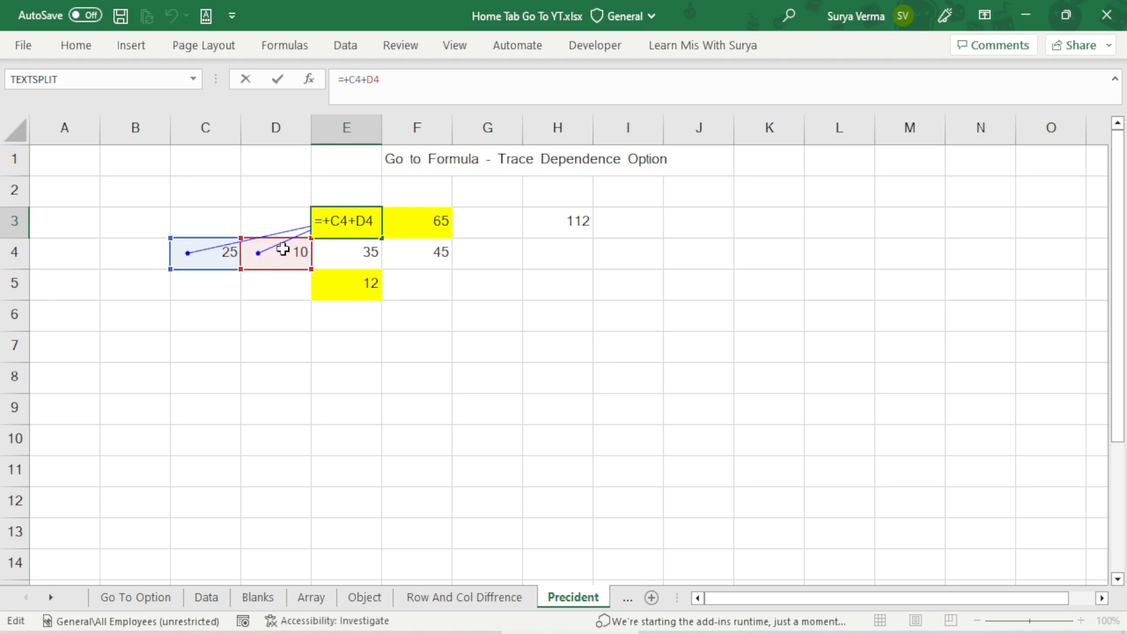
key(Escape)
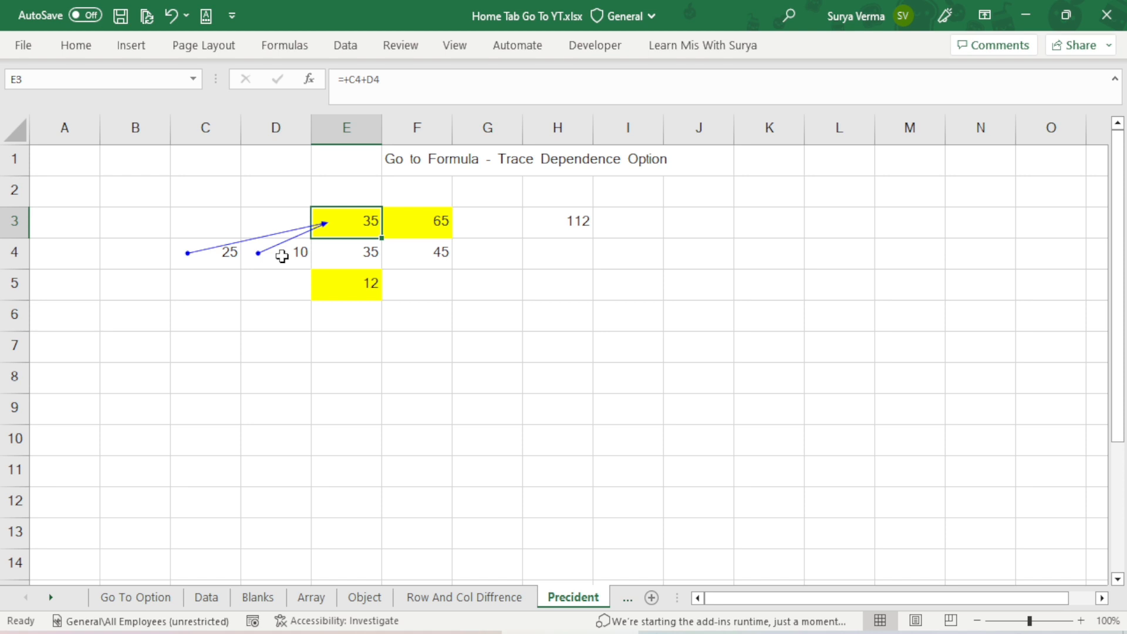
Step: Try to trace the precedents of cell F3
click(440, 222)
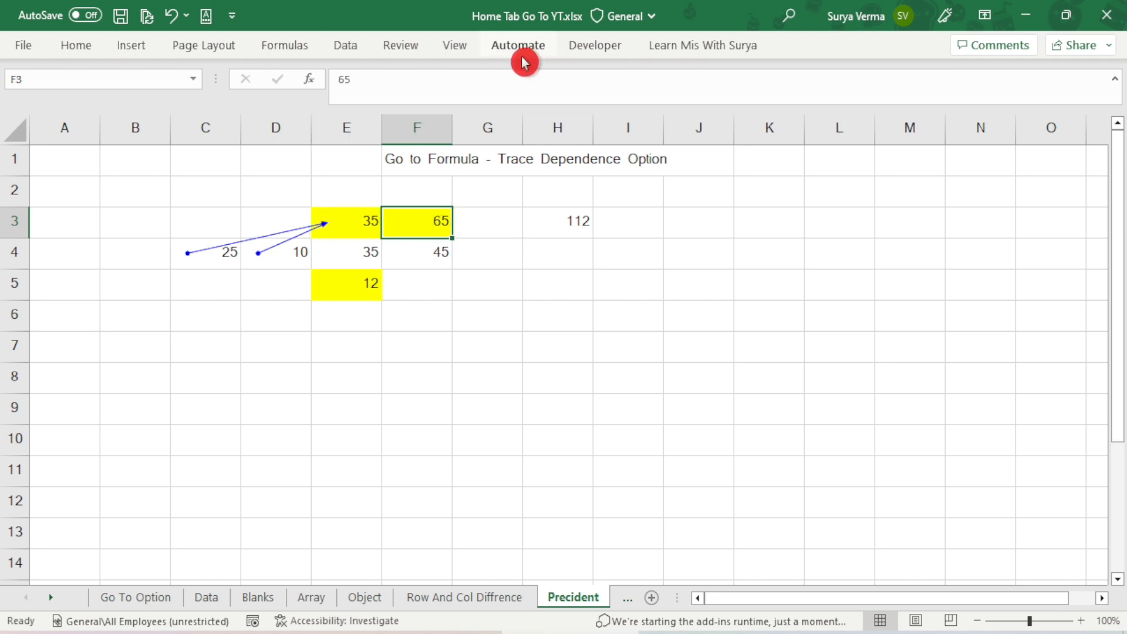
click(280, 48)
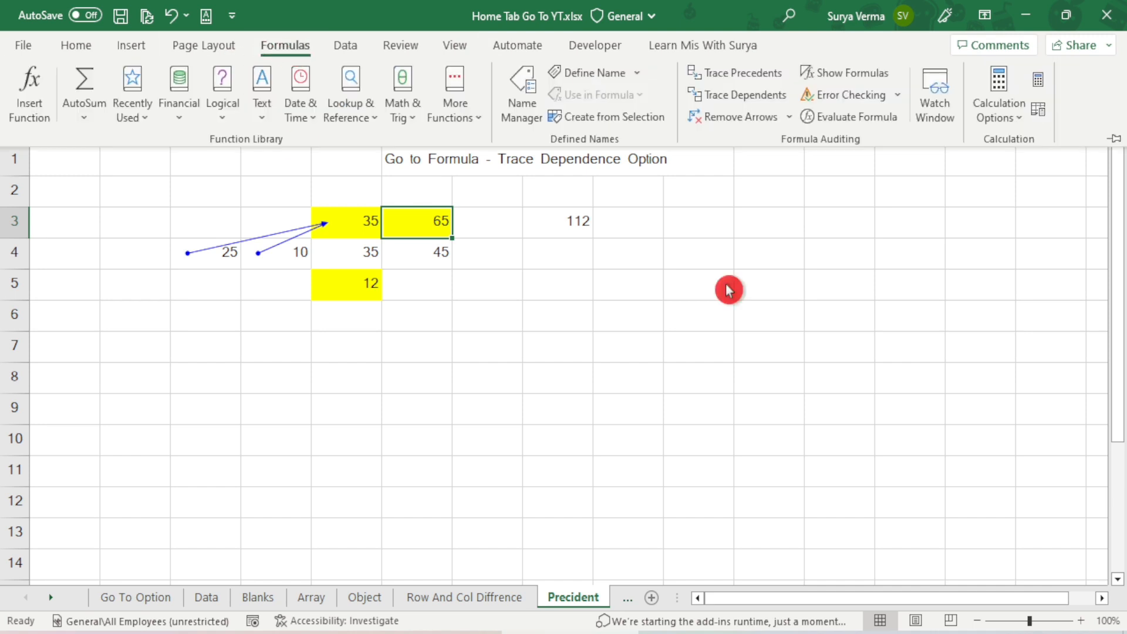
click(762, 78)
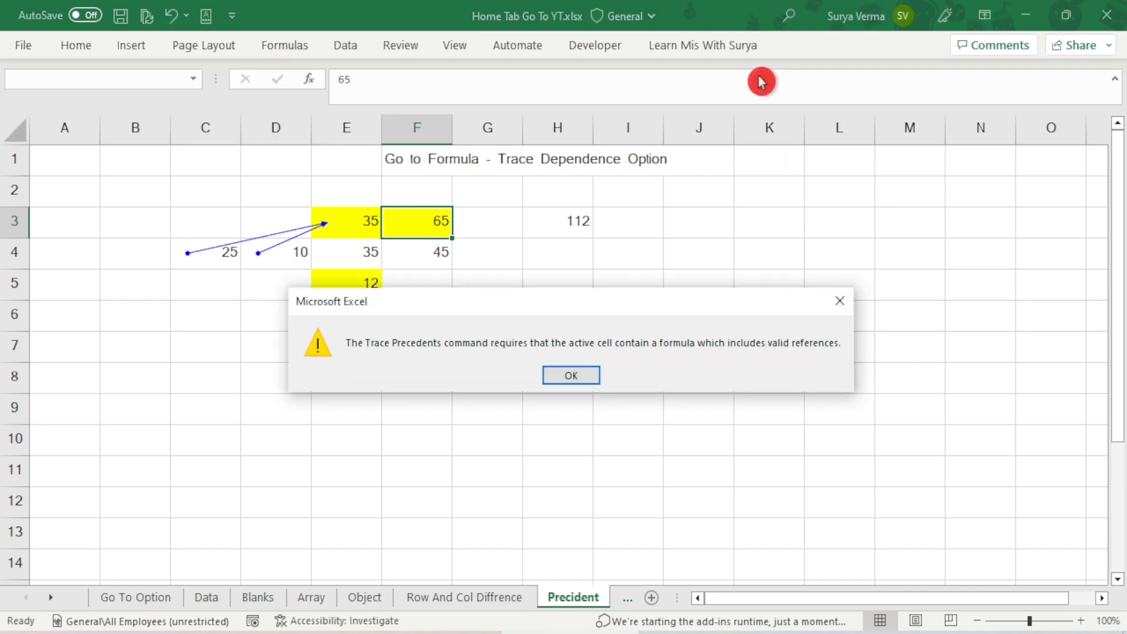
click(597, 375)
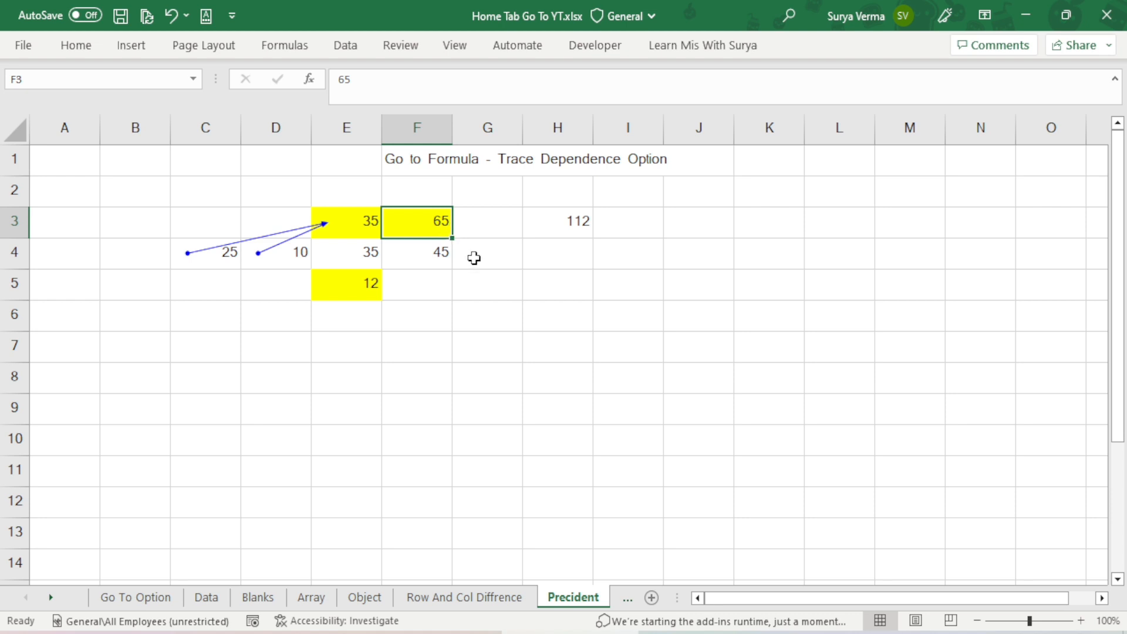
Step: Draw Trace Dependents arrows for F3 and select the dependent cell H3
click(294, 47)
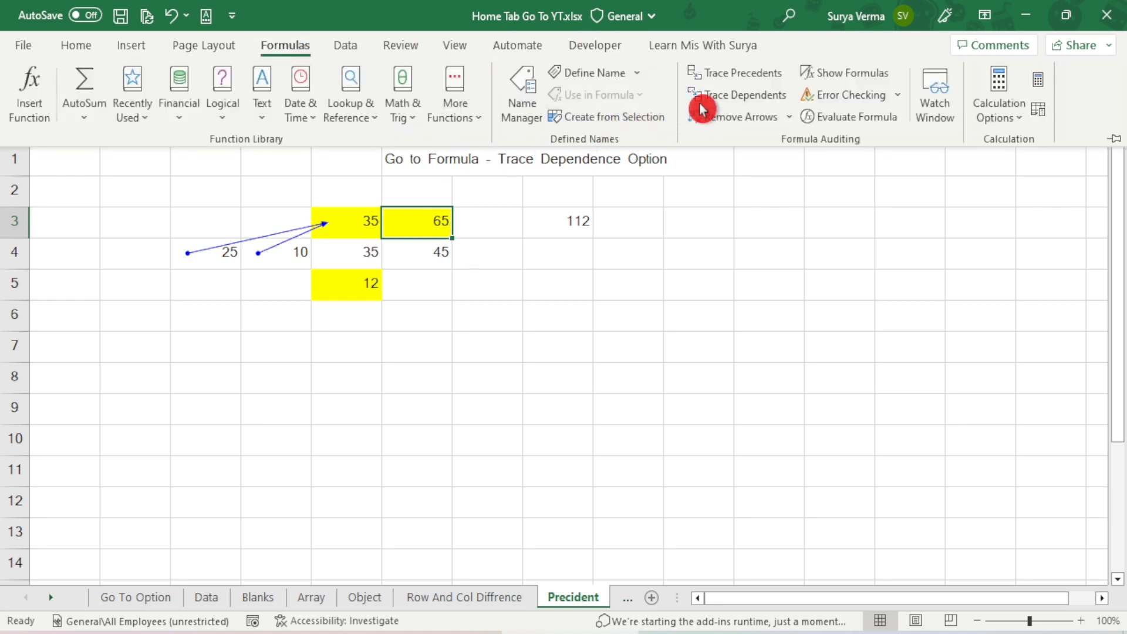
click(715, 96)
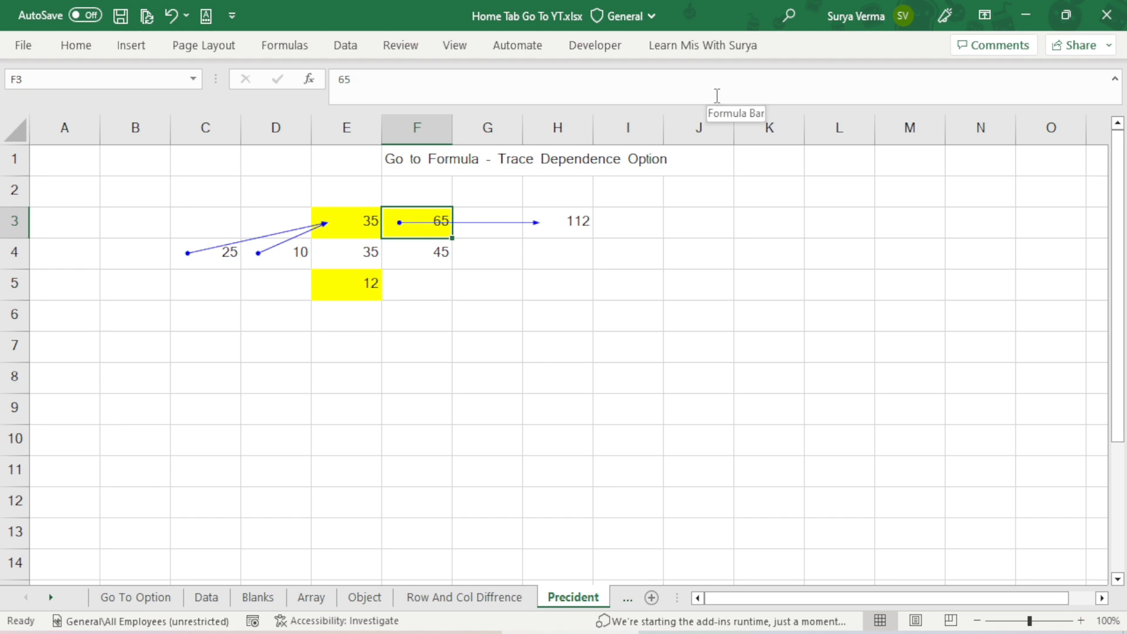
click(572, 225)
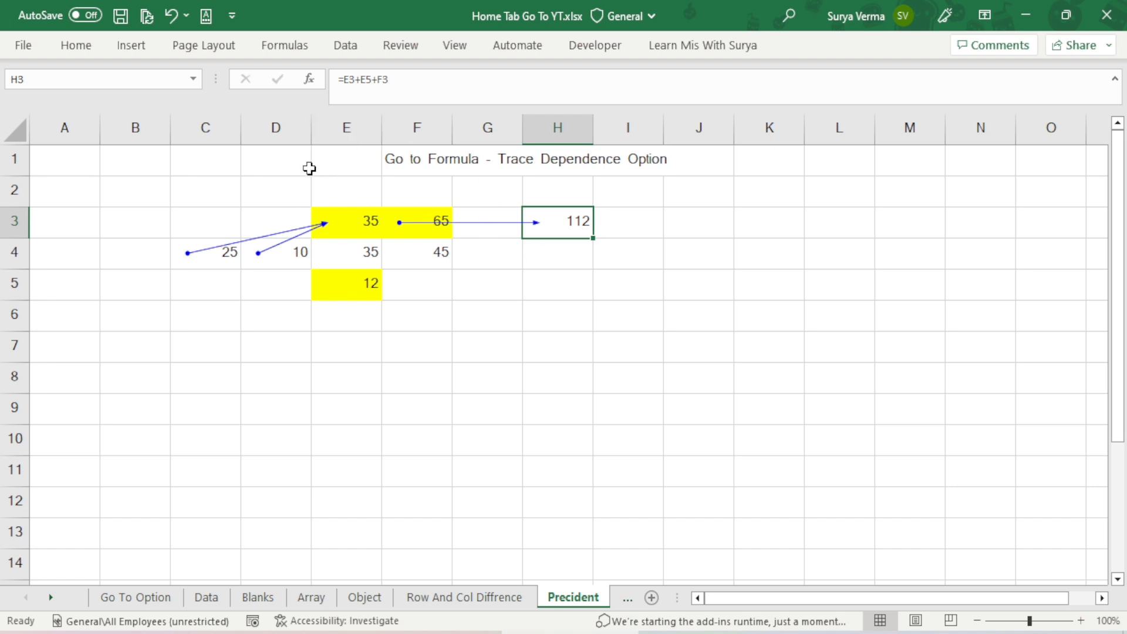
Step: View the Dependents setting in Go To Special for H3, and close it without applying
key(ctrl+g)
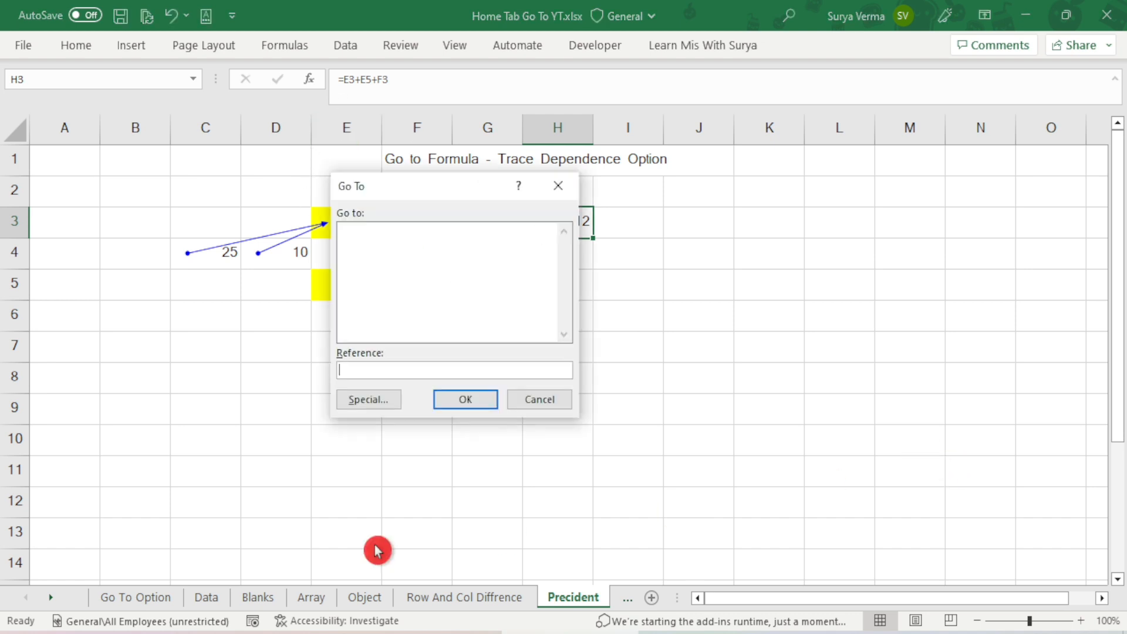
click(353, 395)
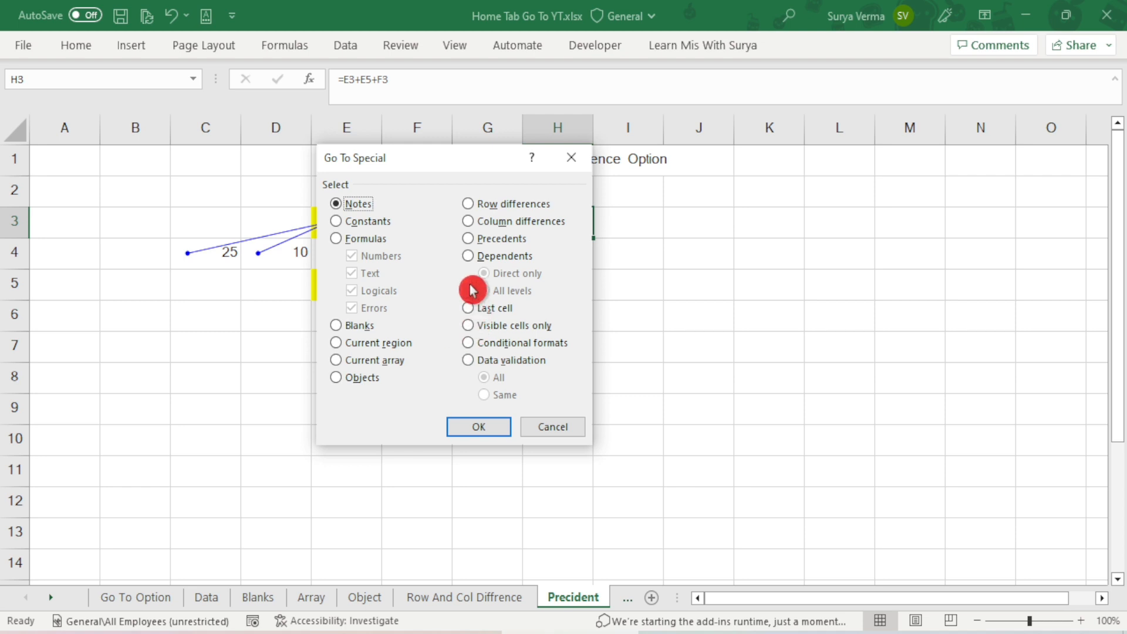
click(485, 262)
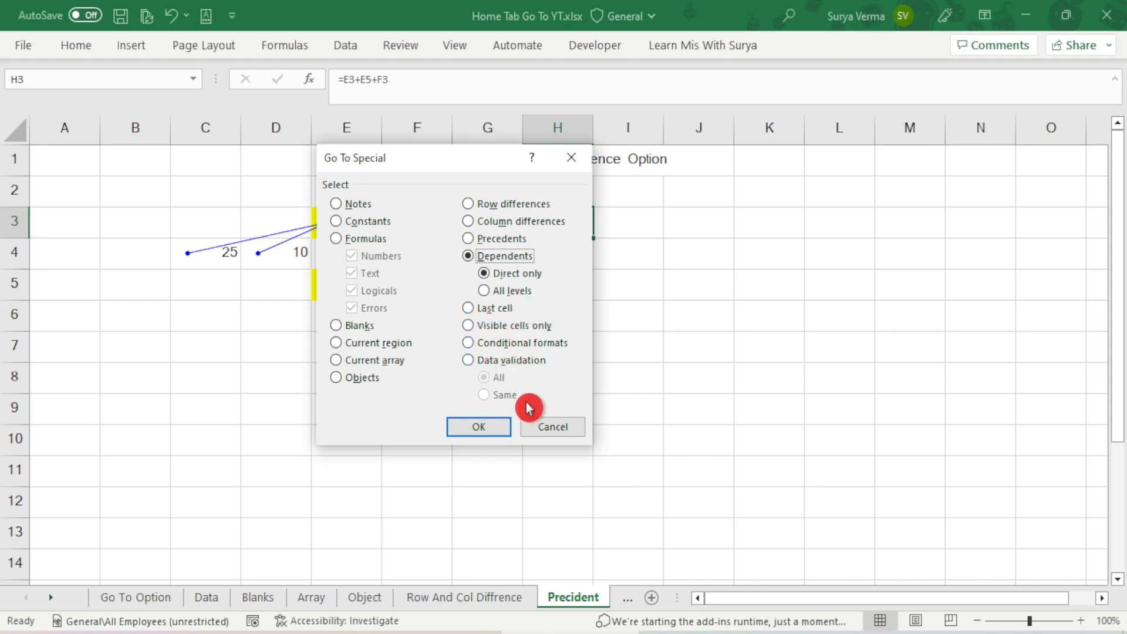
click(543, 428)
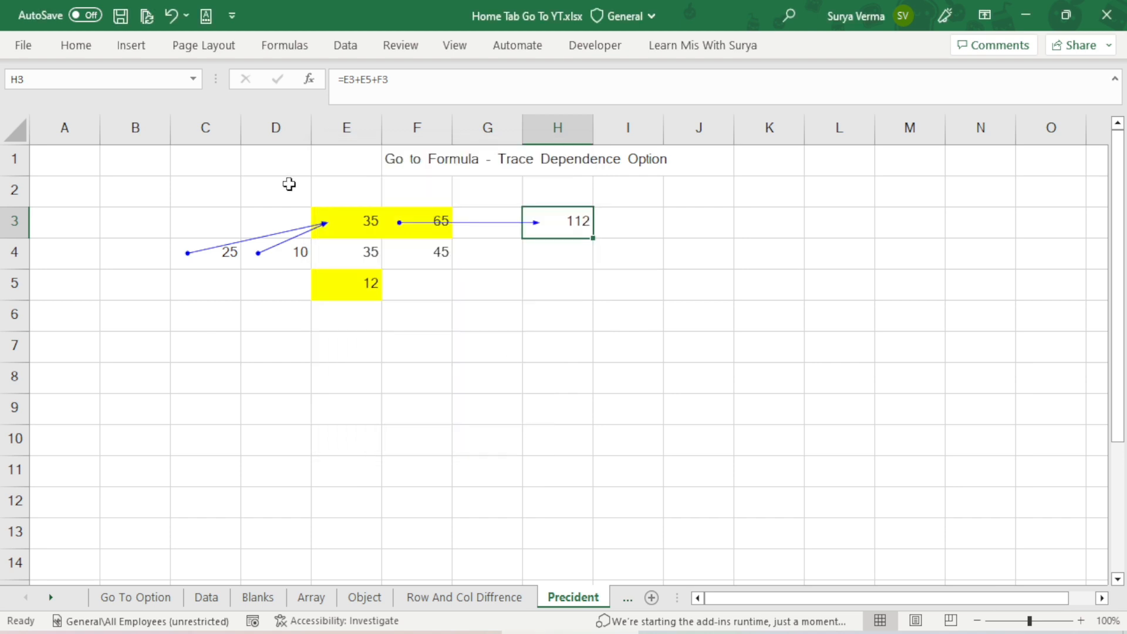
Step: Open the Sub Total sheet and review its Go To Special options without applying any
click(628, 597)
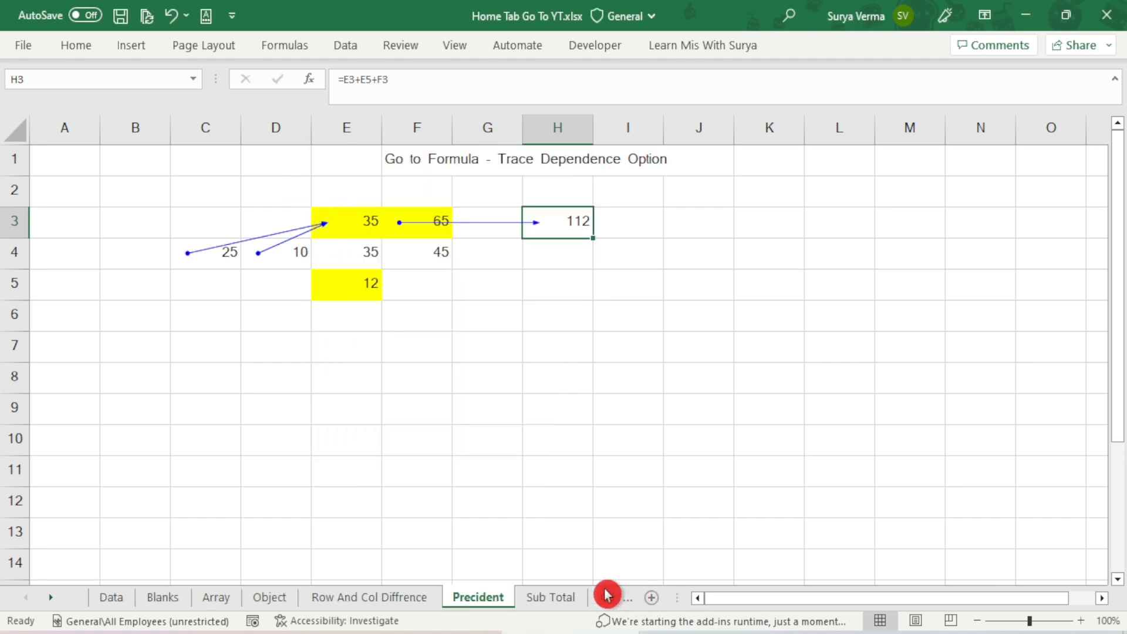
click(550, 597)
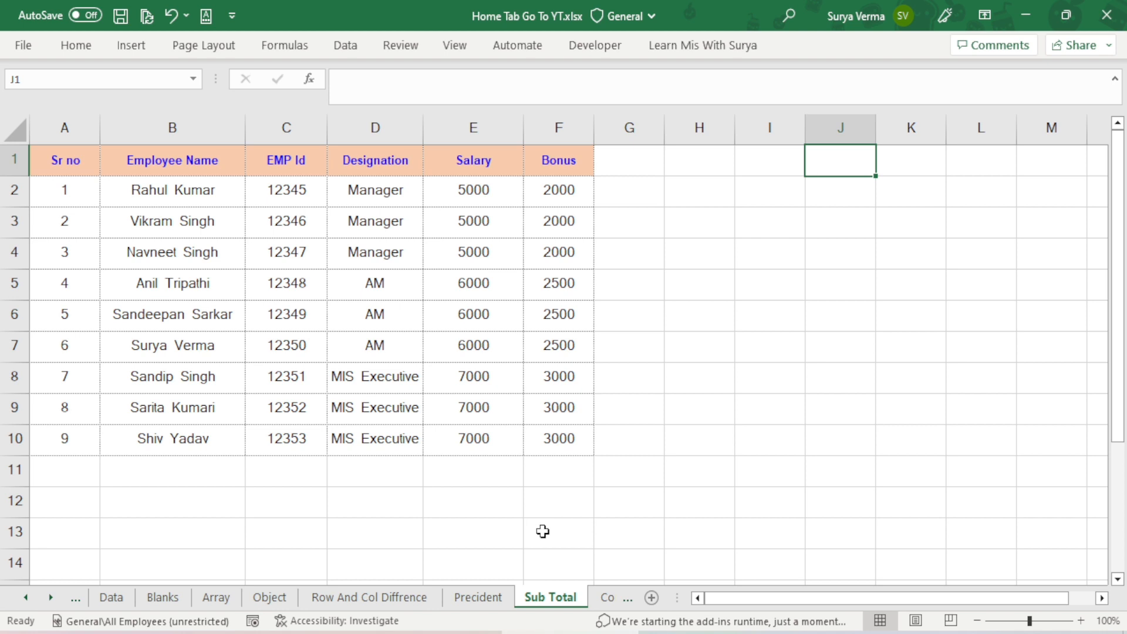
key(ctrl+g)
click(393, 404)
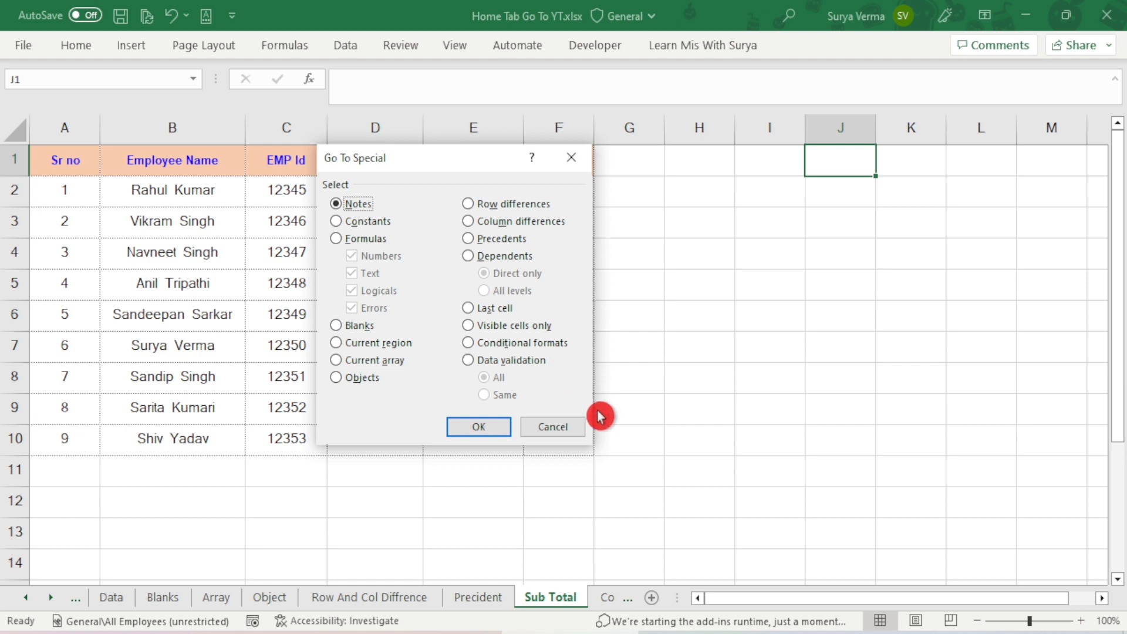
click(557, 428)
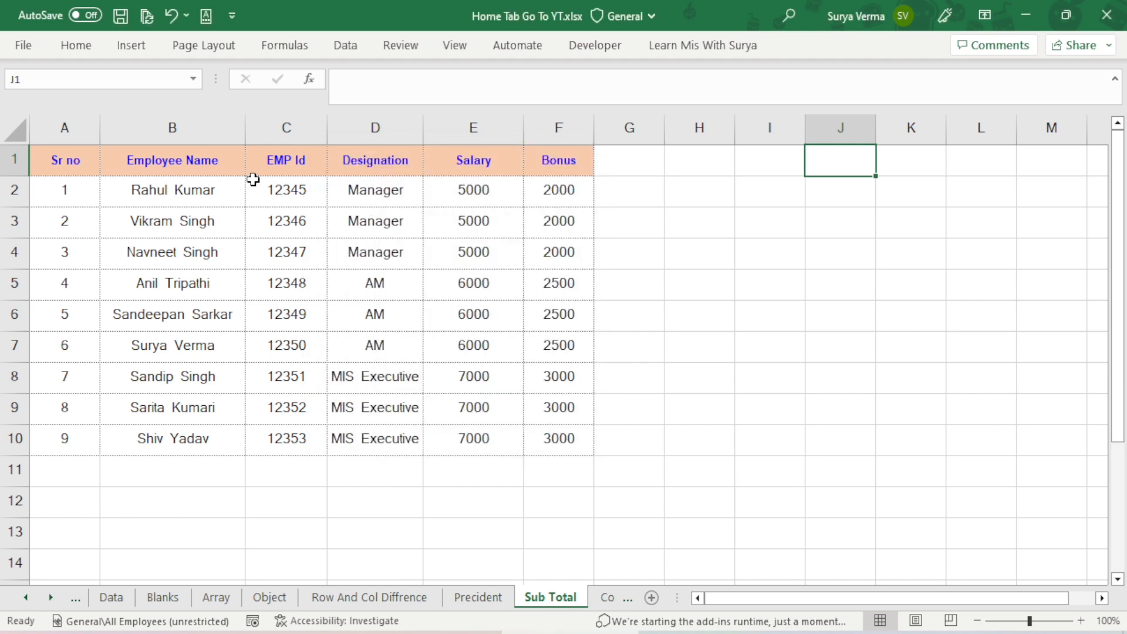
Step: Add subtotals to A1:F10 that sum Bonus at each change in Designation, with the summary below the data
drag(76, 160, 562, 453)
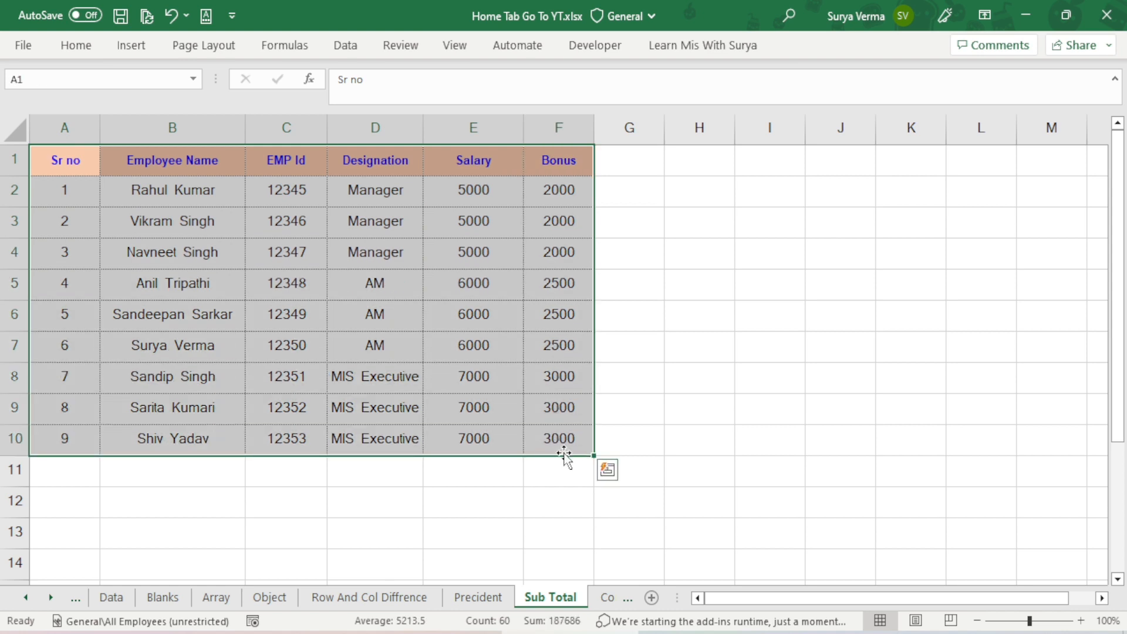
click(570, 458)
click(584, 457)
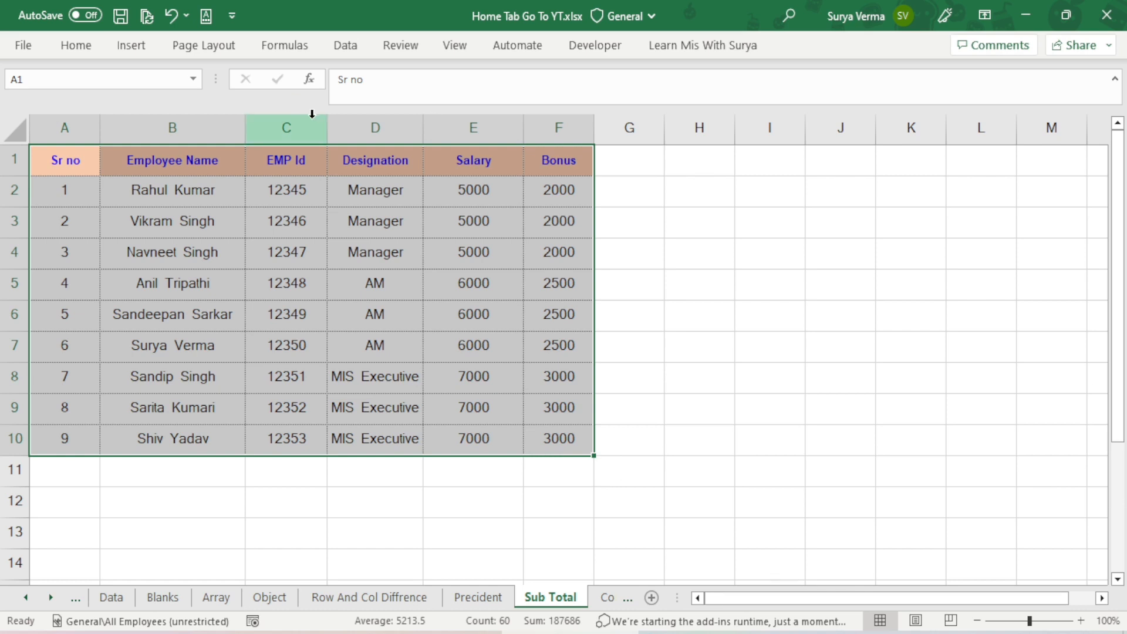
click(346, 49)
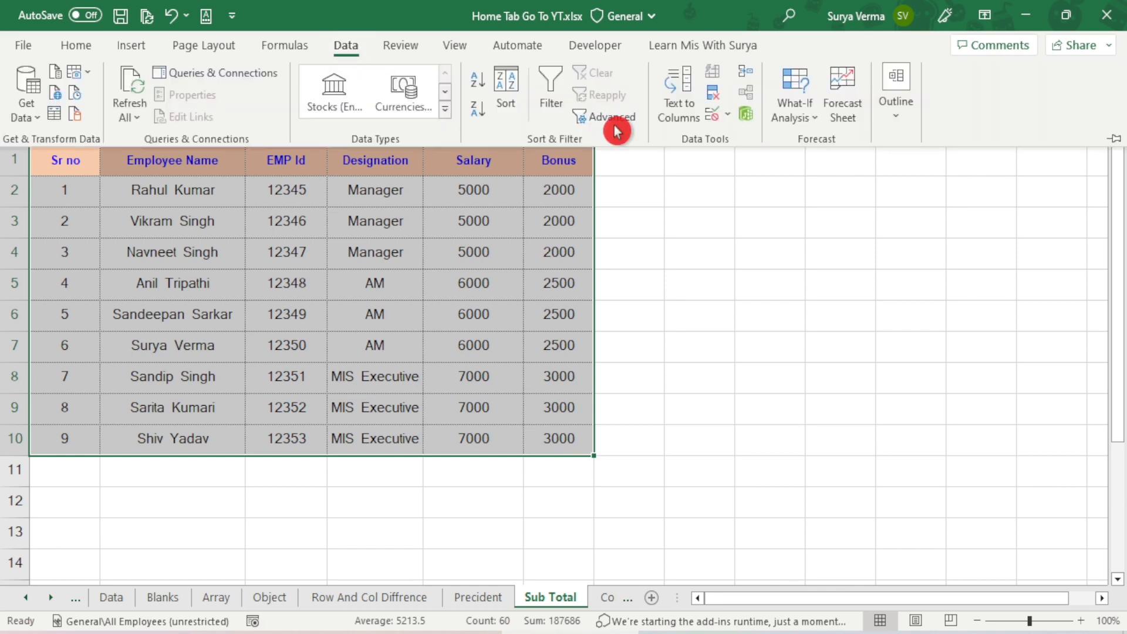
click(895, 128)
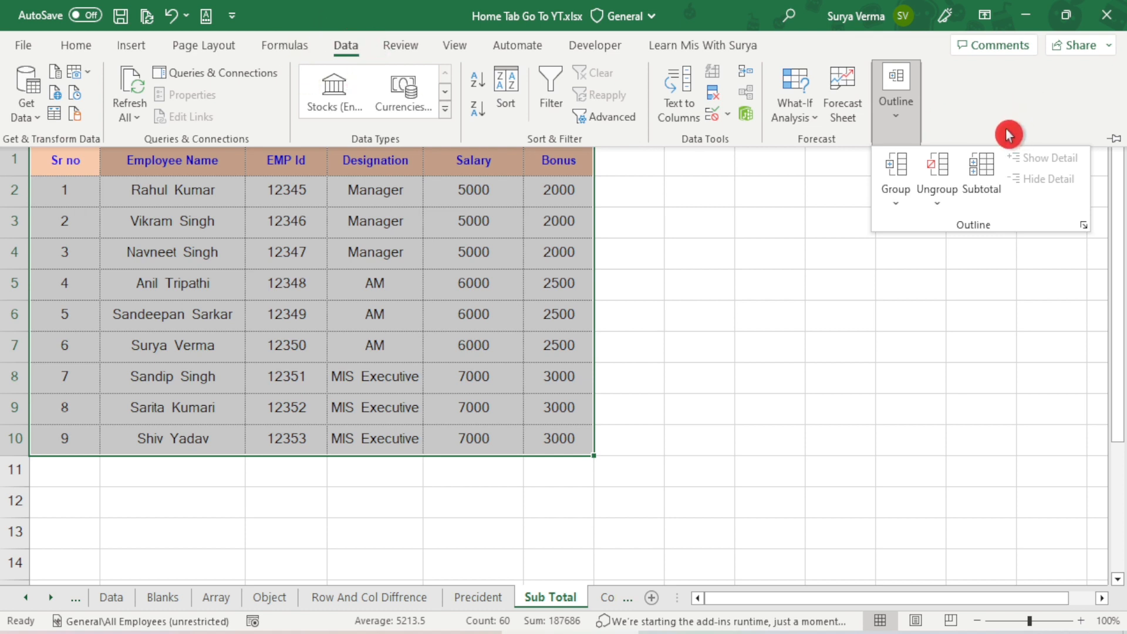
click(986, 187)
drag(422, 156, 613, 146)
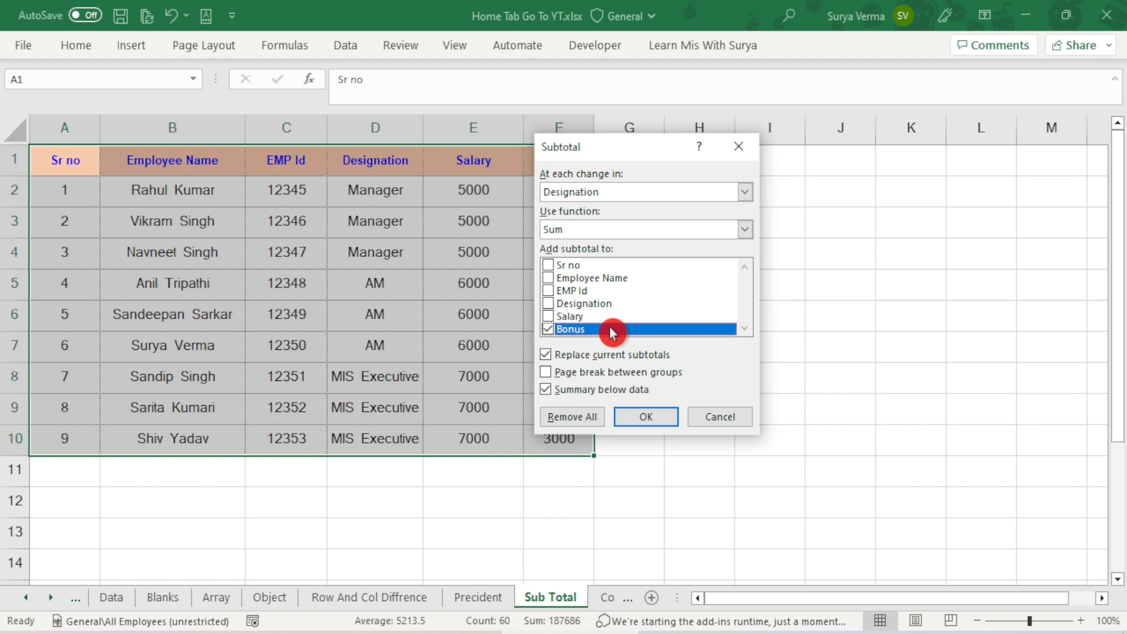
drag(607, 147, 766, 230)
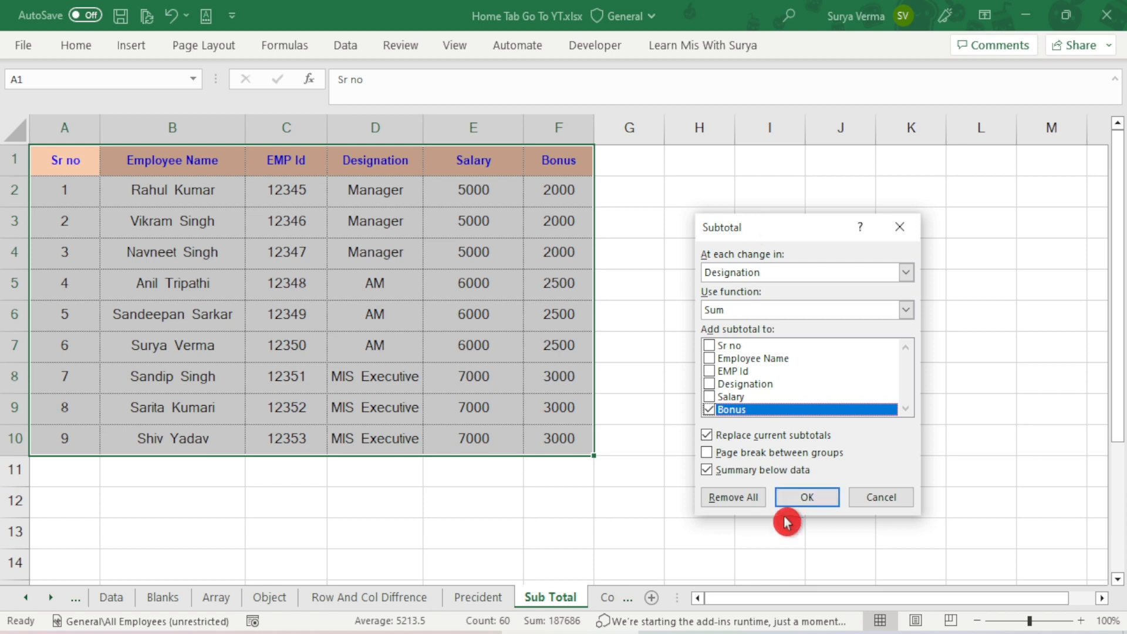
click(803, 500)
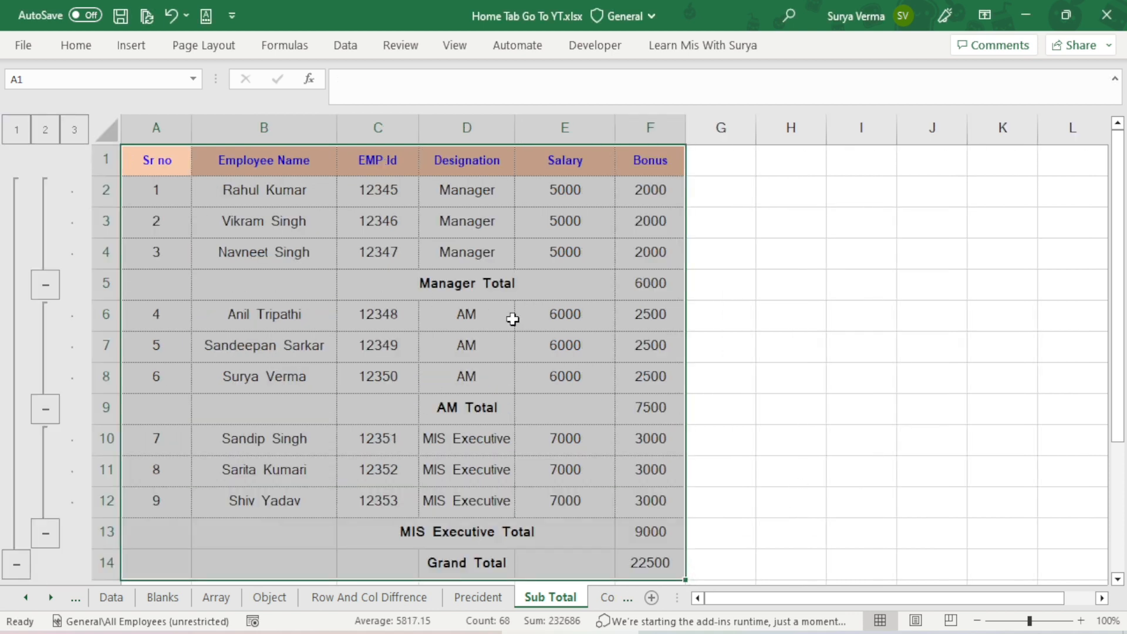
Step: Collapse the Manager, AM and MIS Executive groups so only the total rows show
click(44, 284)
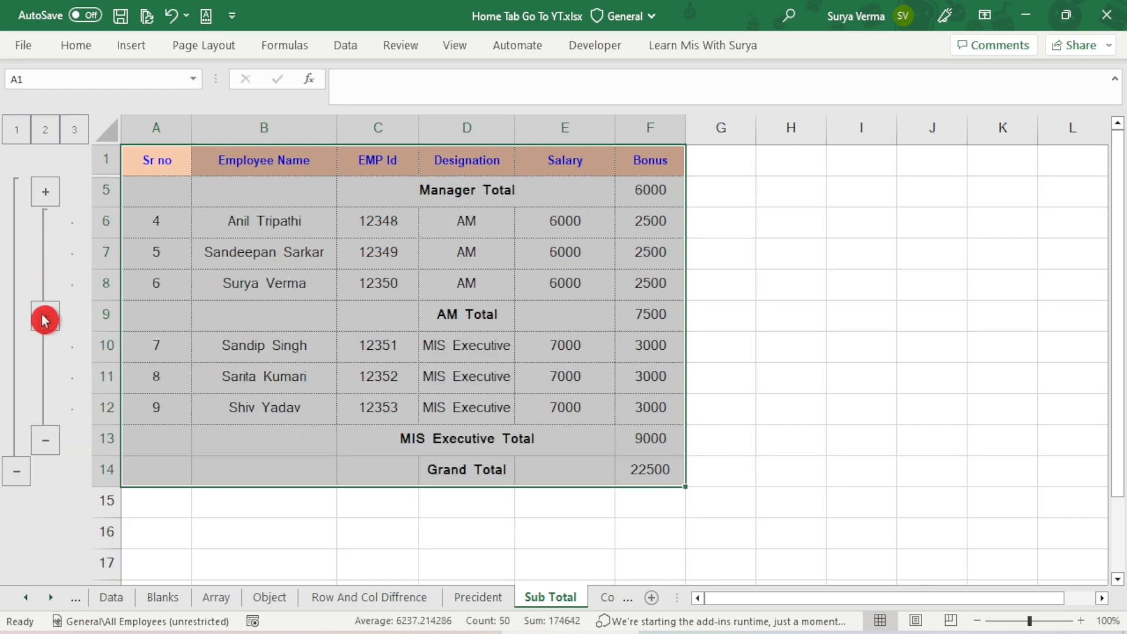
click(44, 320)
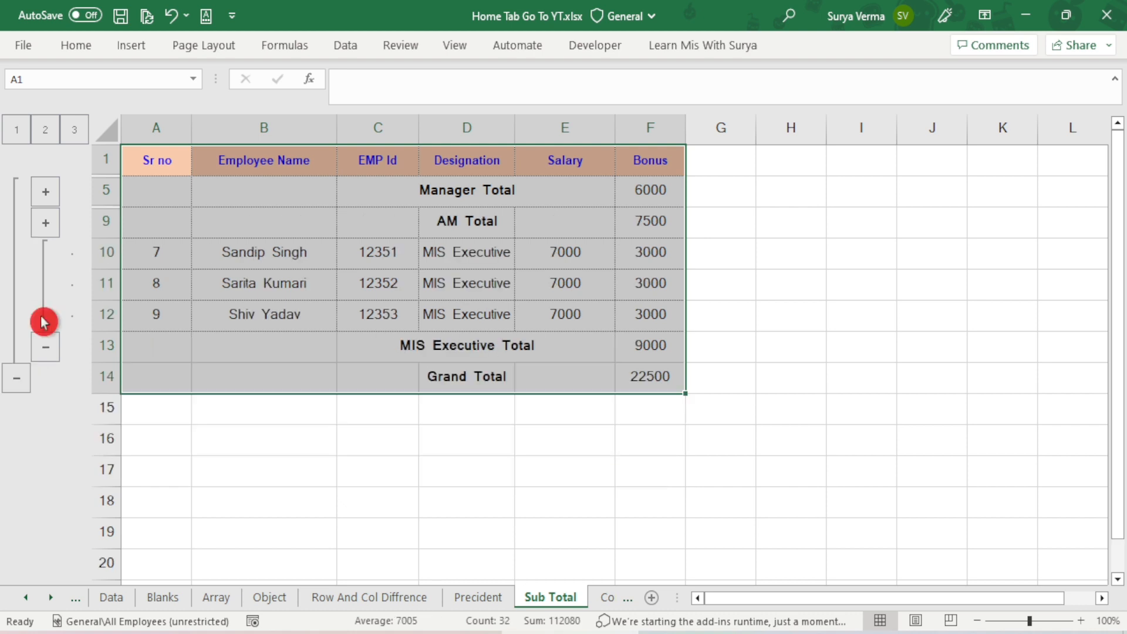
click(44, 344)
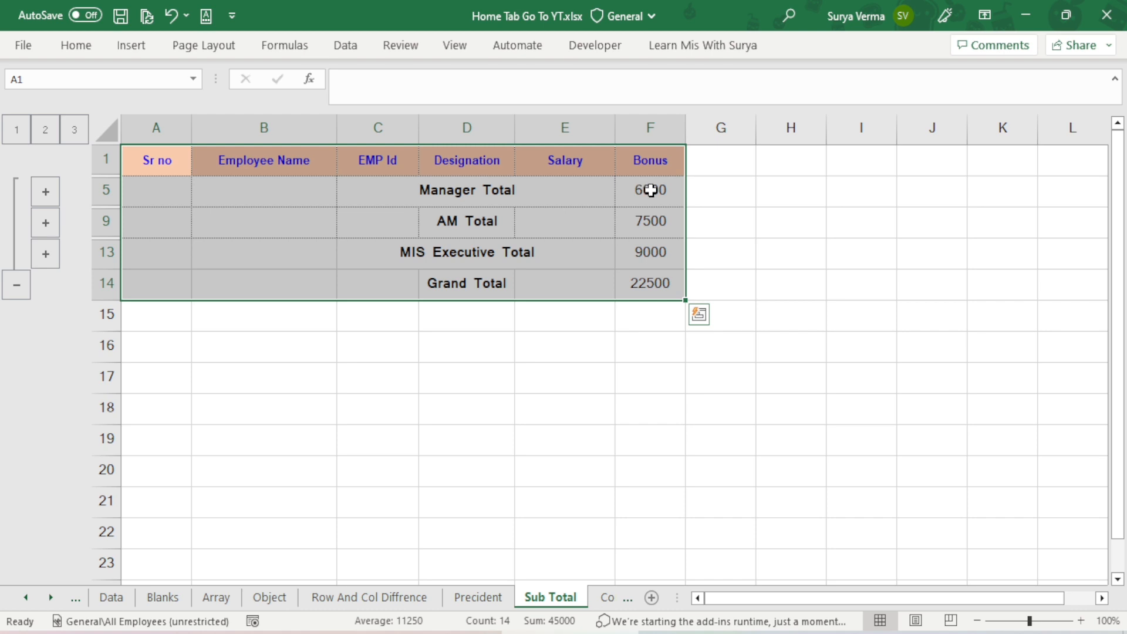
Step: Inspect the Bonus formulas in the AM Total, MIS Executive Total and Grand Total rows
click(658, 228)
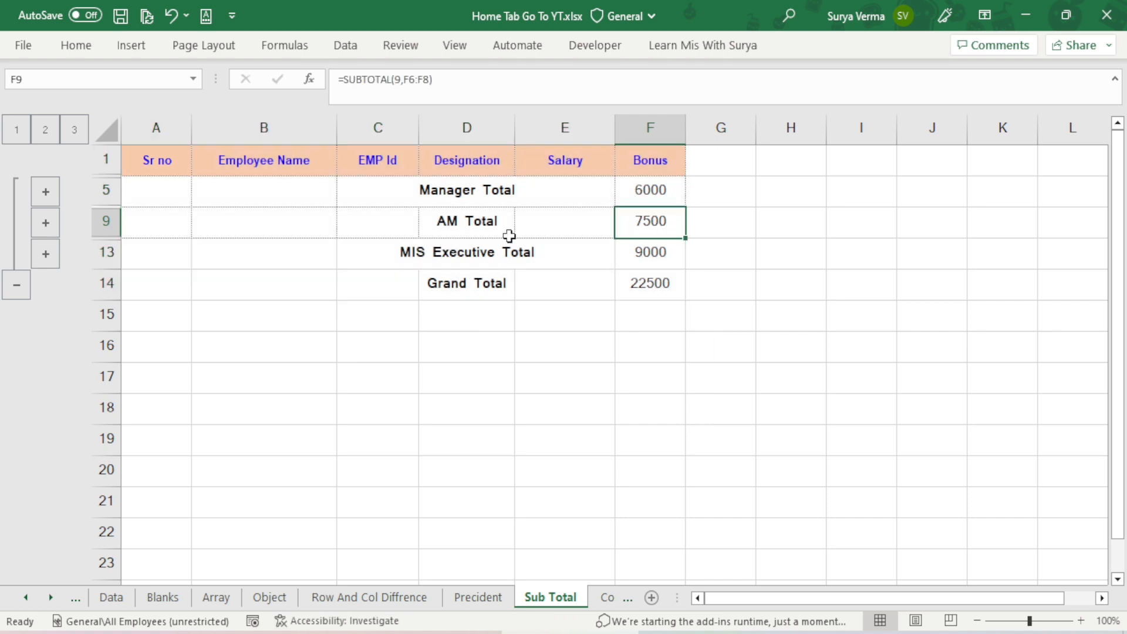
click(642, 253)
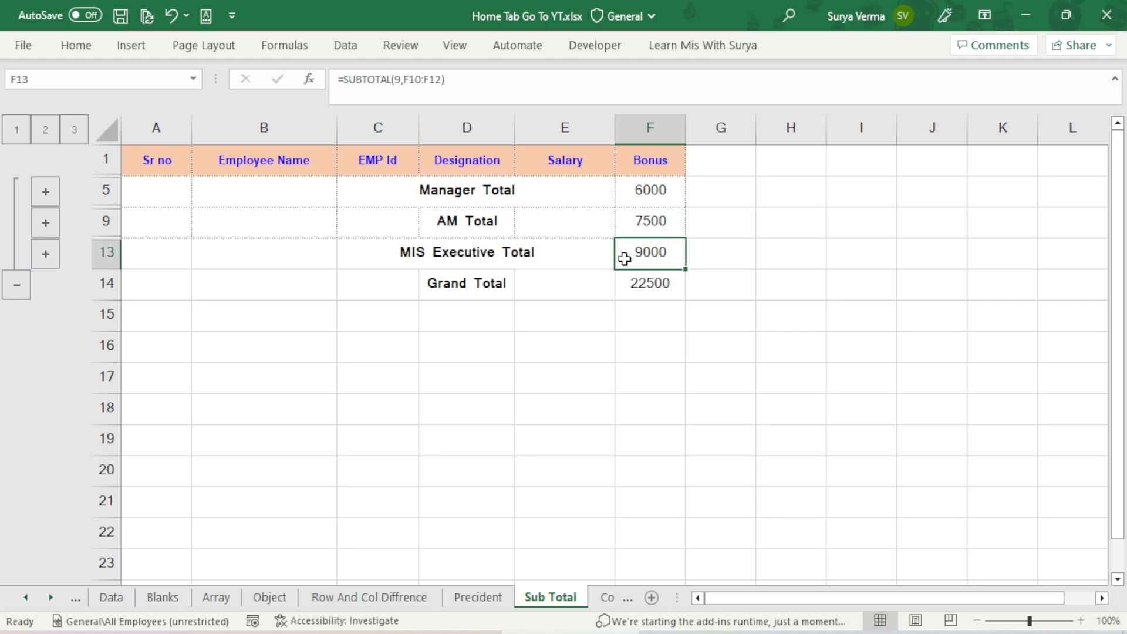
click(641, 284)
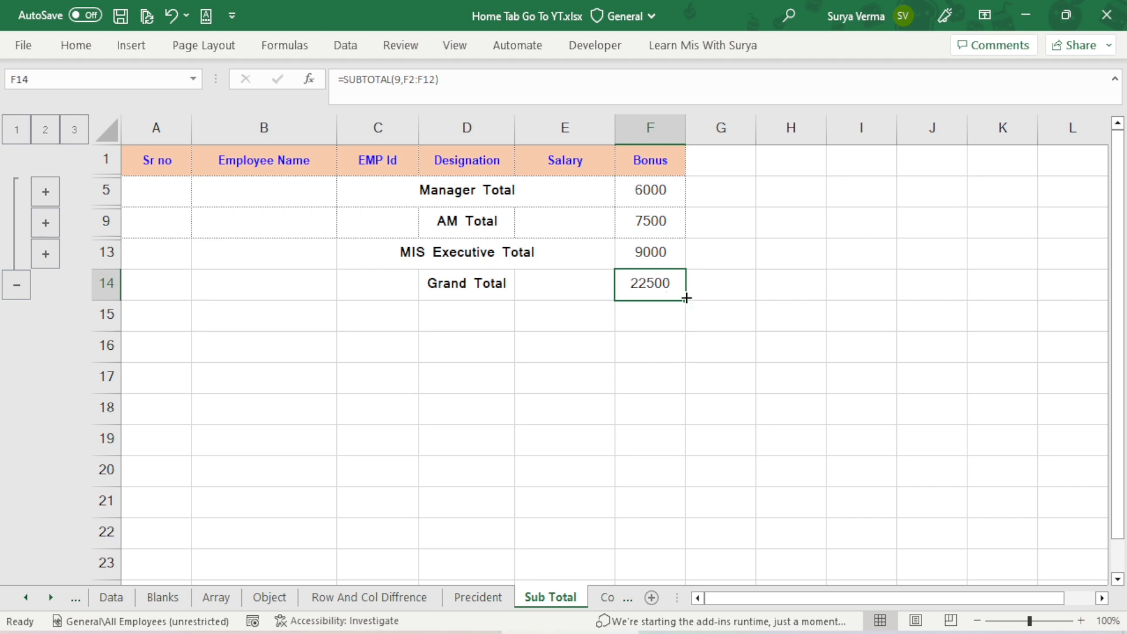
Step: Copy the collapsed range D1:F14 and paste it at A1 of a new sheet
drag(460, 165, 634, 276)
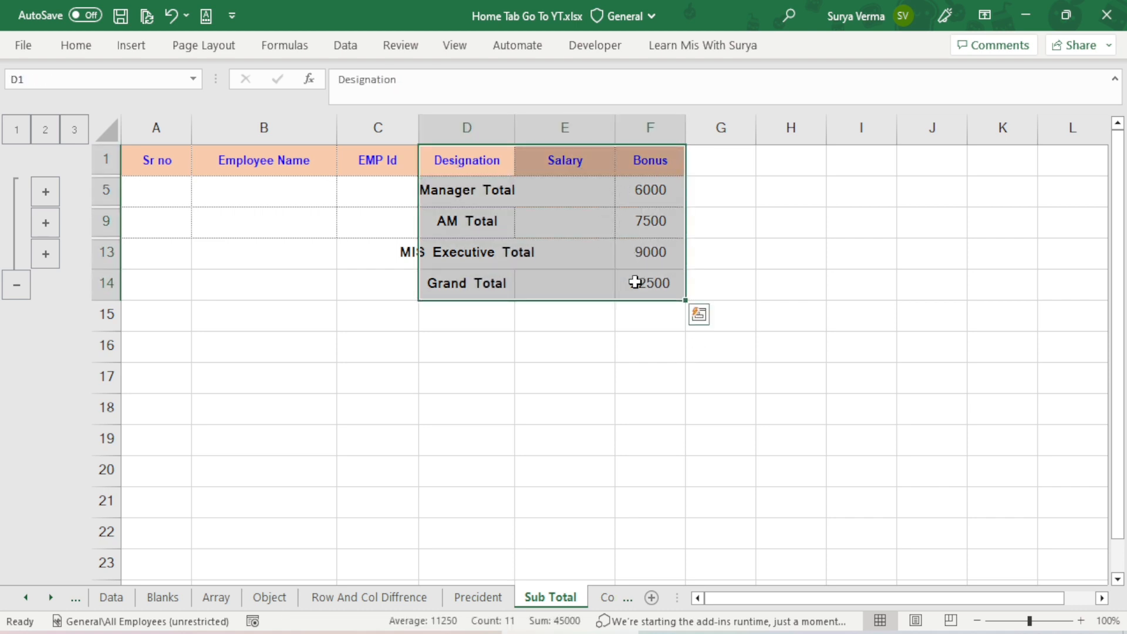
click(634, 282)
drag(465, 156, 648, 282)
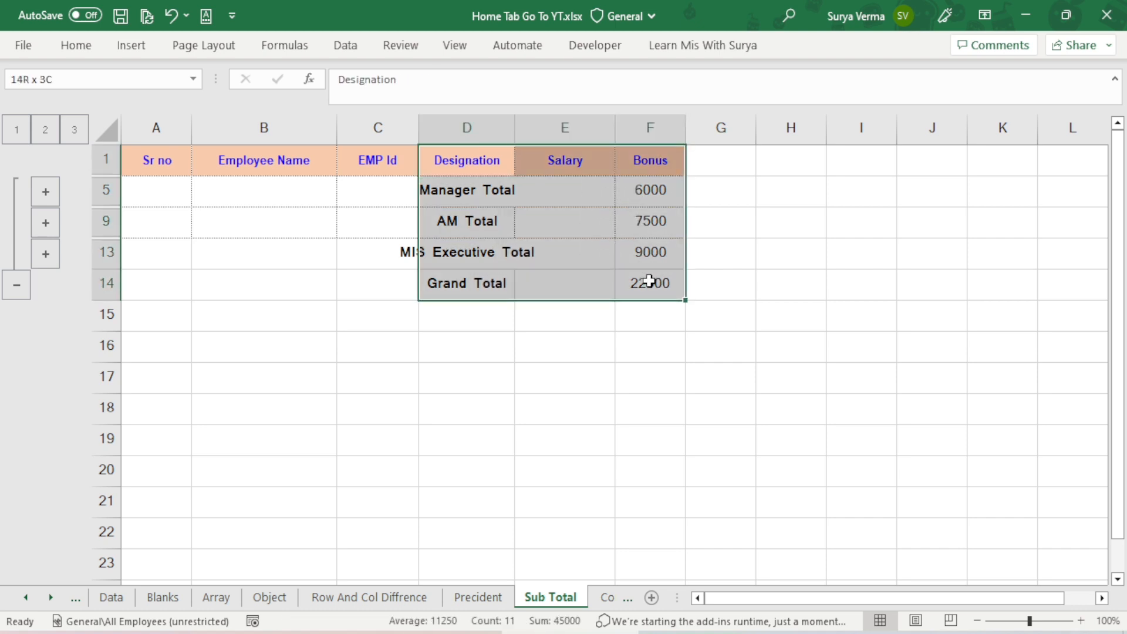
key(ctrl+c)
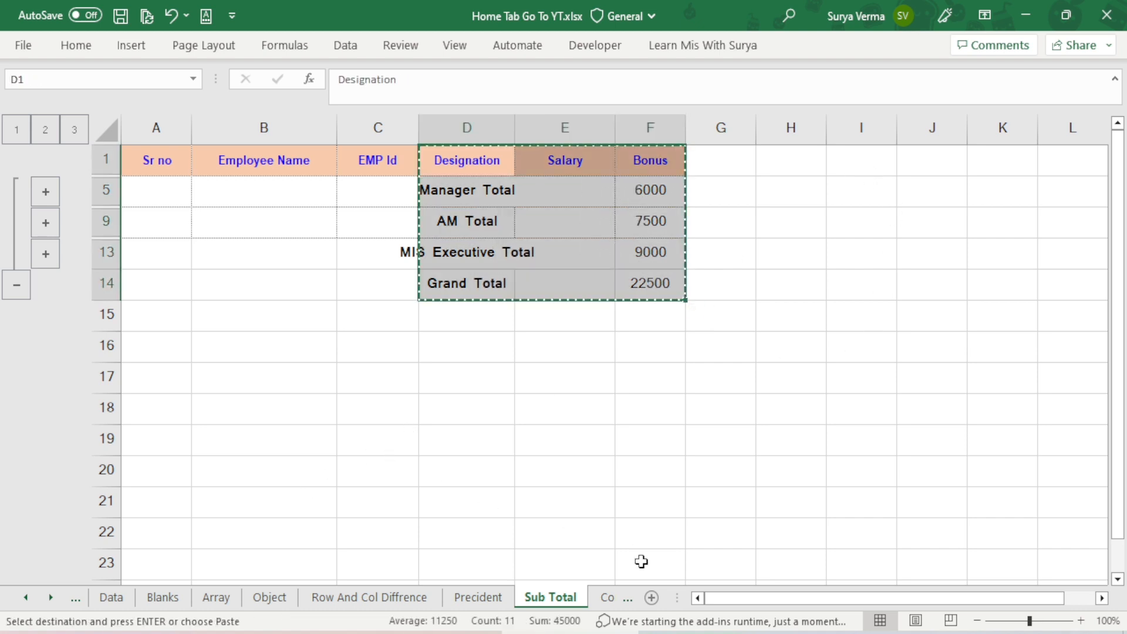
click(651, 597)
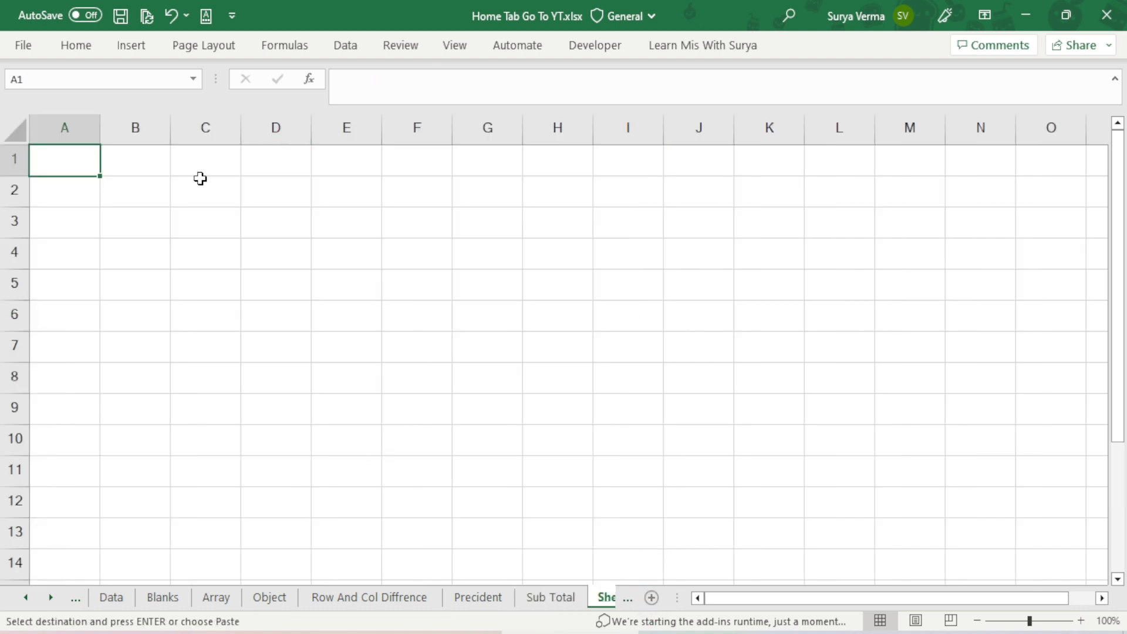
key(ctrl+v)
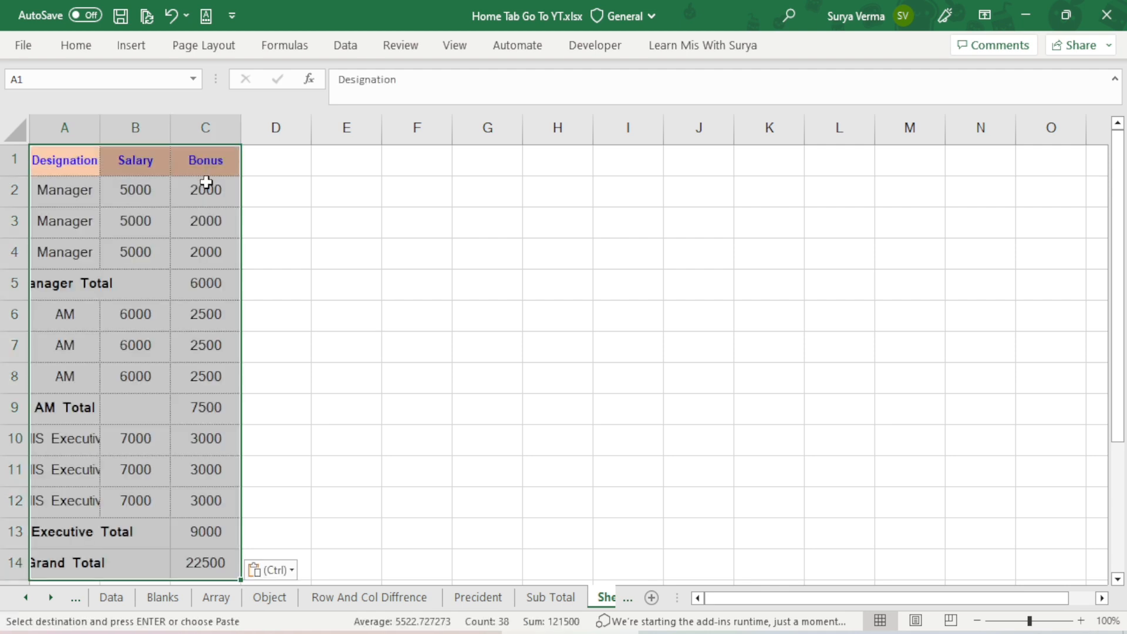
Step: AutoFit the pasted columns and widen the Salary and Bonus columns
key(alt)
key(h)
key(o)
key(i)
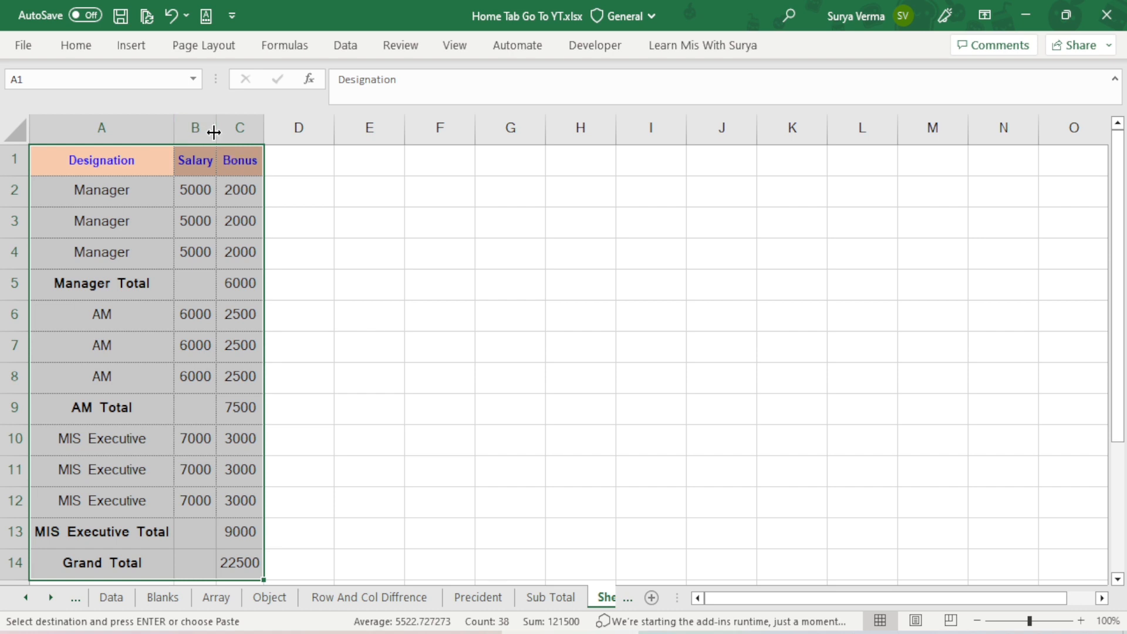
drag(215, 130, 351, 130)
click(217, 154)
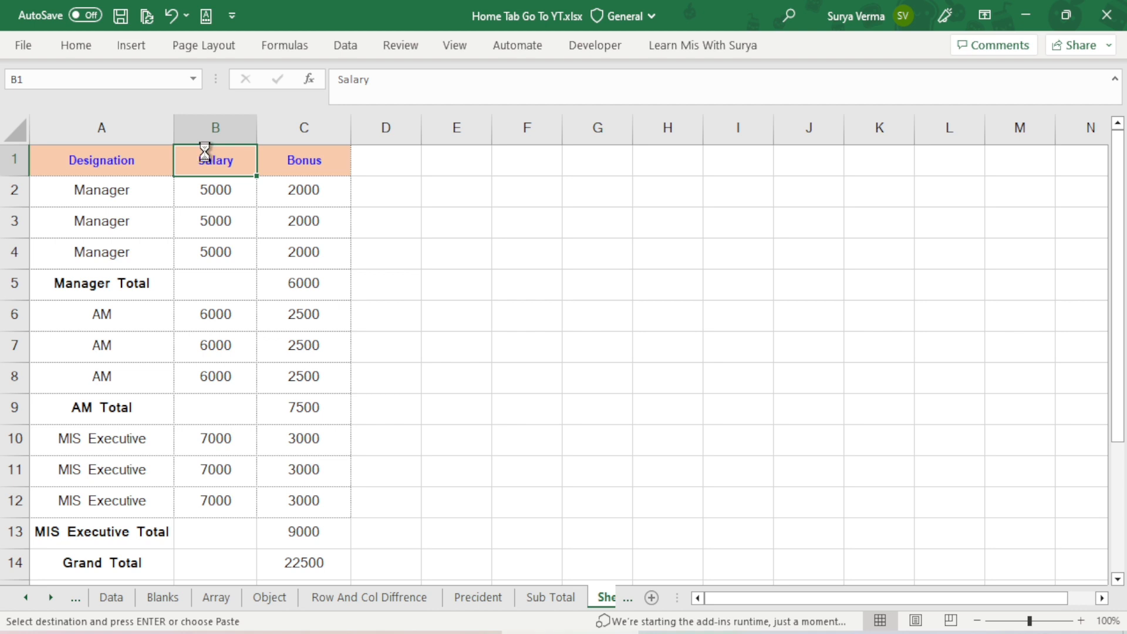
Step: Undo the column width changes, the paste and the collapse of the MIS Executive group
key(ctrl+z)
key(ctrl+z)
key(ctrl+z)
key(ctrl+z)
key(ctrl+z)
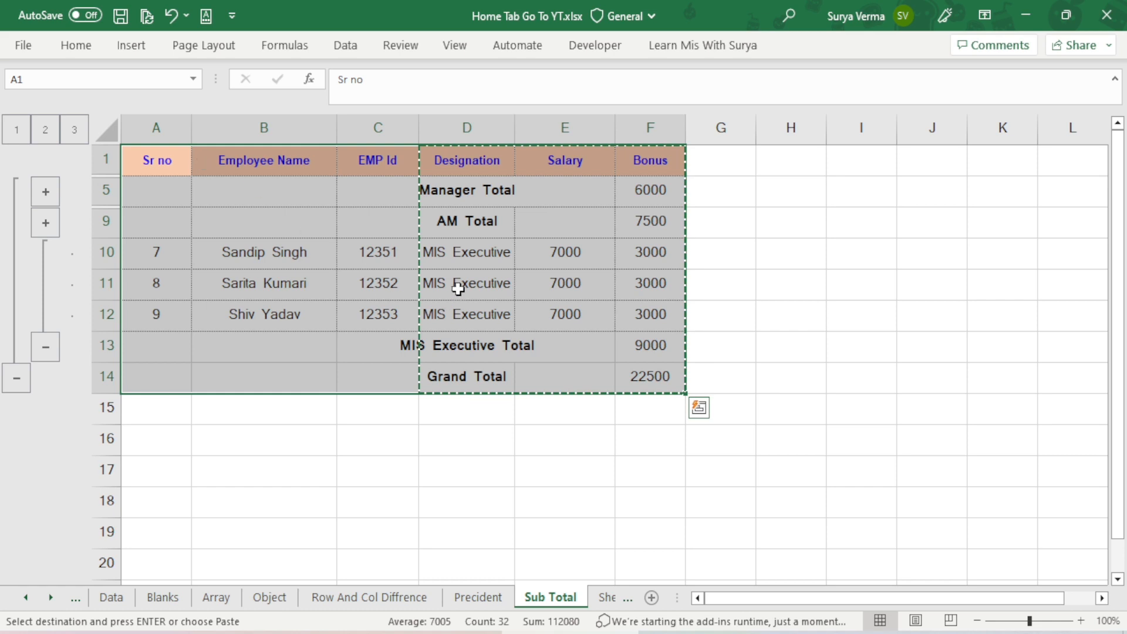
Step: Collapse the MIS Executive group again on the Sub Total sheet
click(496, 272)
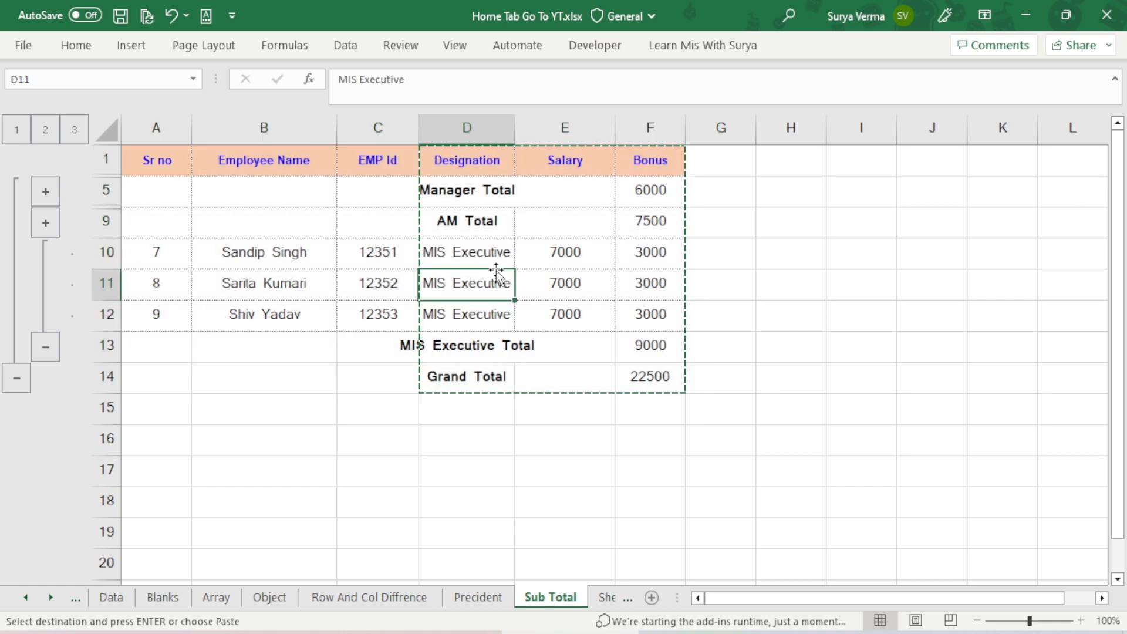
click(722, 512)
click(44, 347)
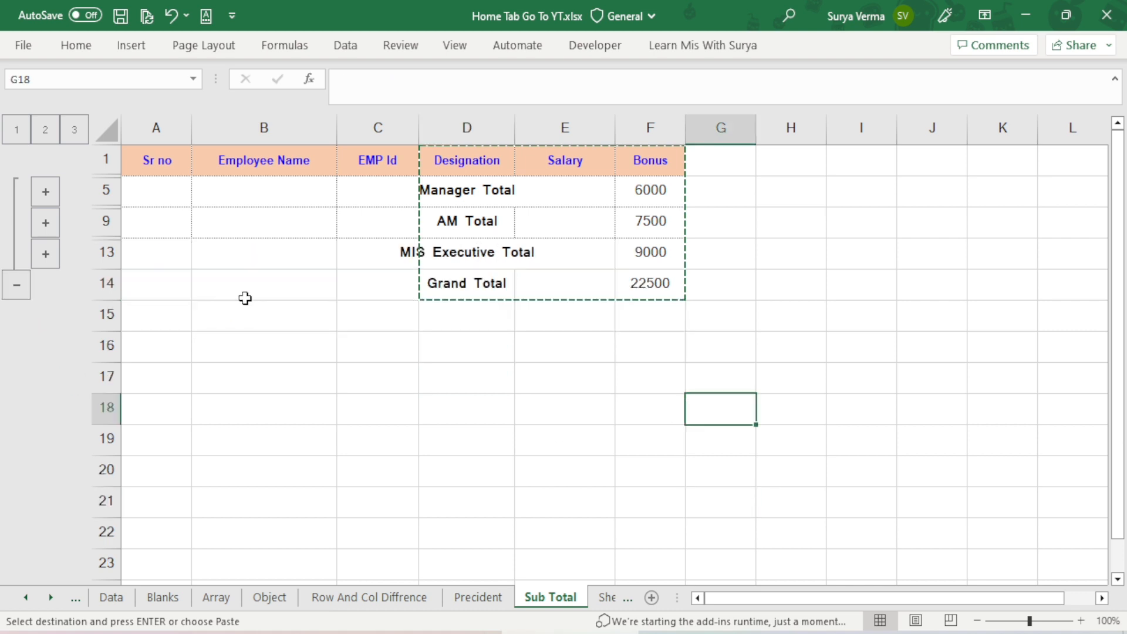
click(582, 384)
Step: Select only the visible cells within D1:F14 using Go To Special
drag(472, 157, 640, 281)
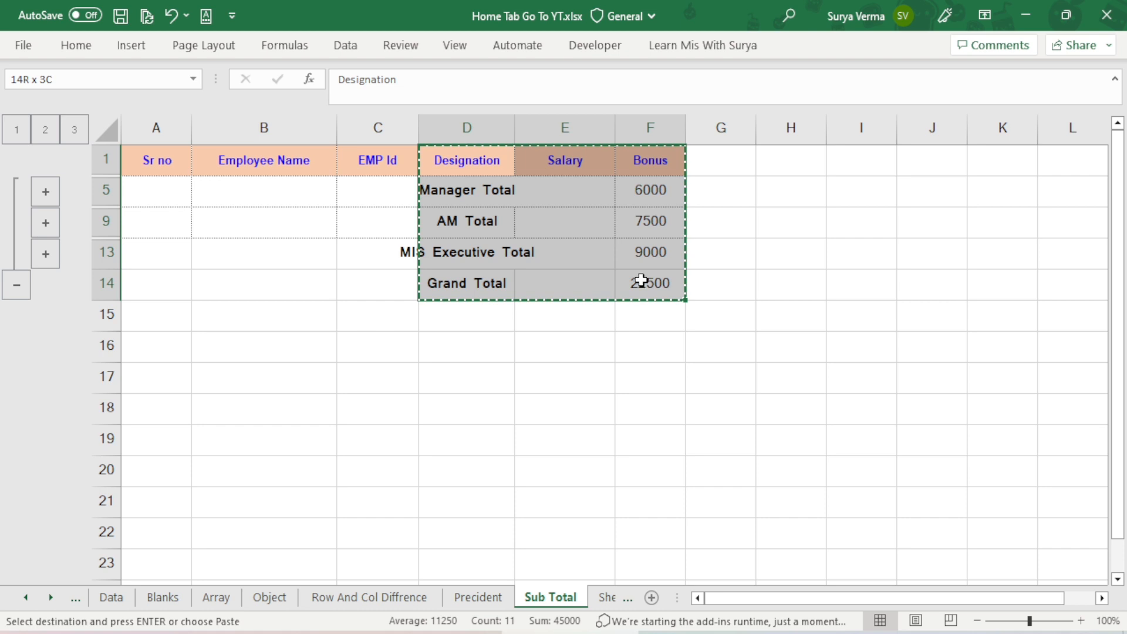
drag(641, 281, 641, 280)
key(ctrl+g)
click(710, 470)
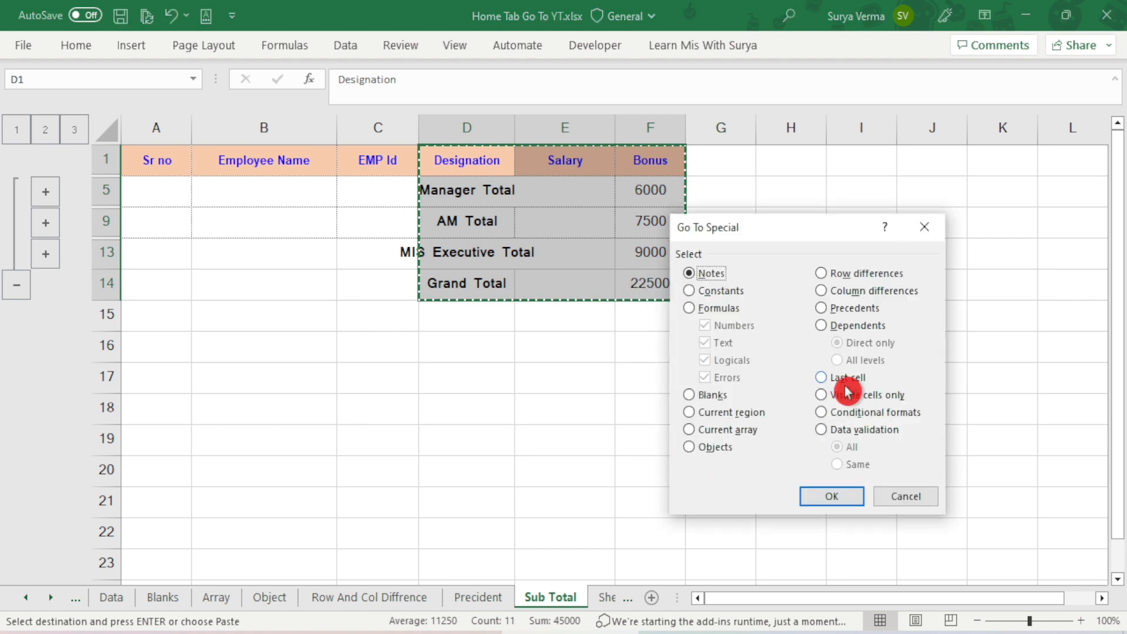
click(893, 397)
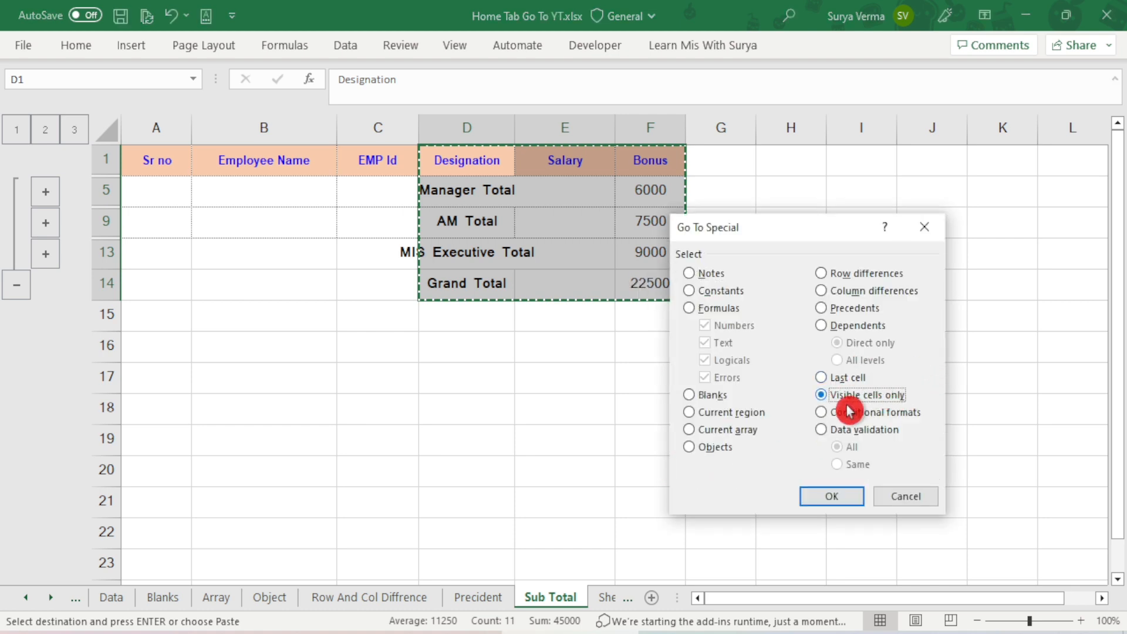
click(833, 496)
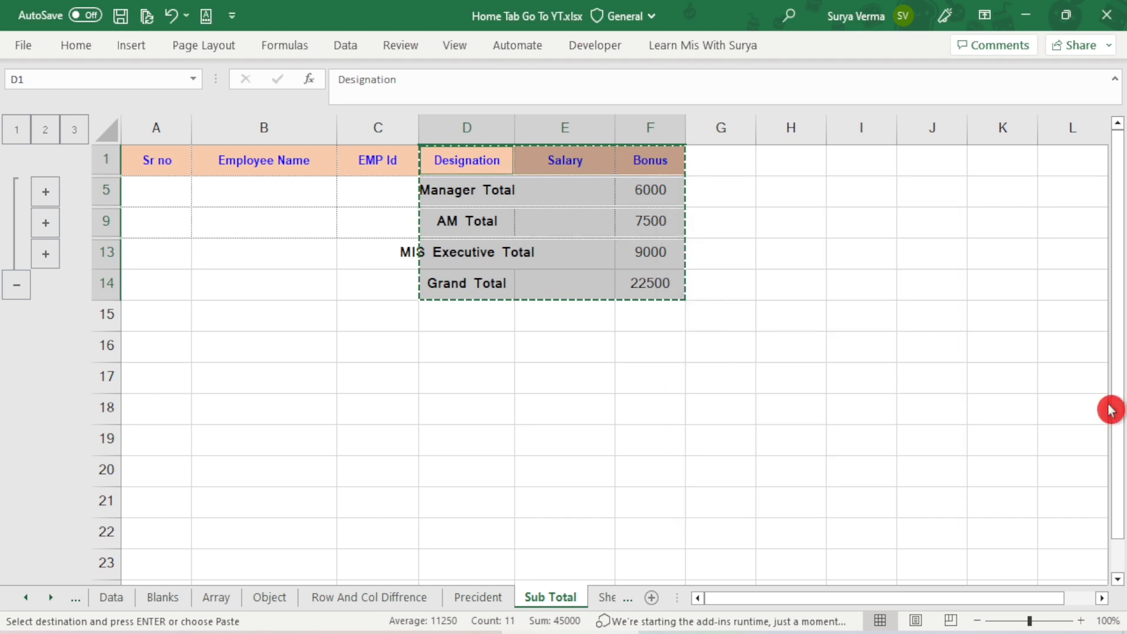
Step: Copy the visible subtotal cells and paste them at C1 of Sheet10
key(ctrl+c)
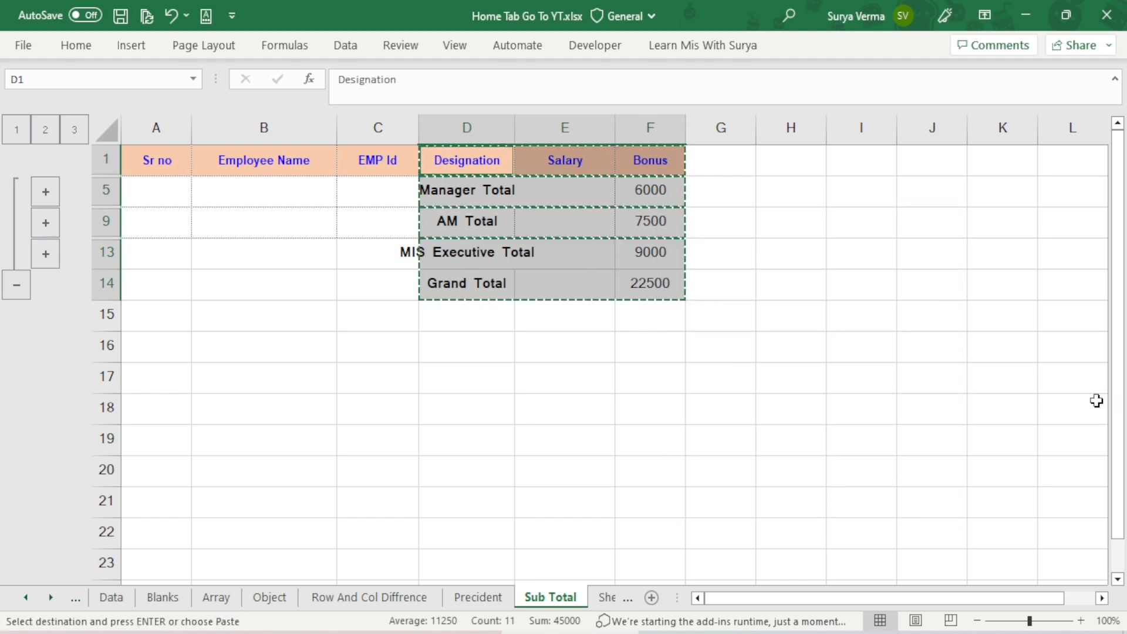
click(605, 599)
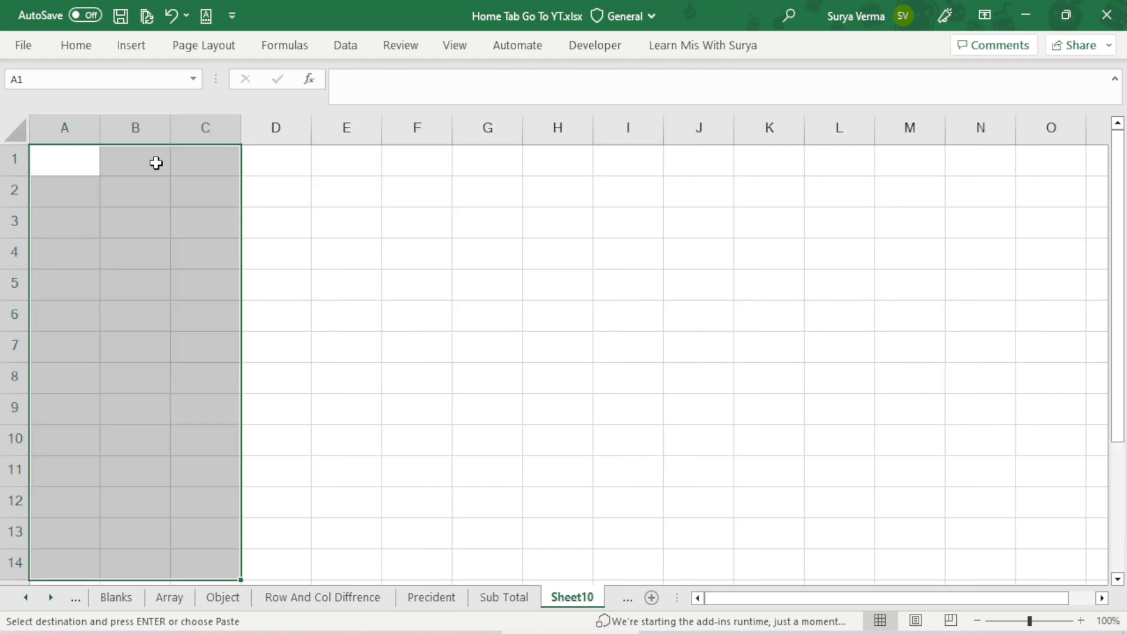
click(226, 169)
key(ctrl+v)
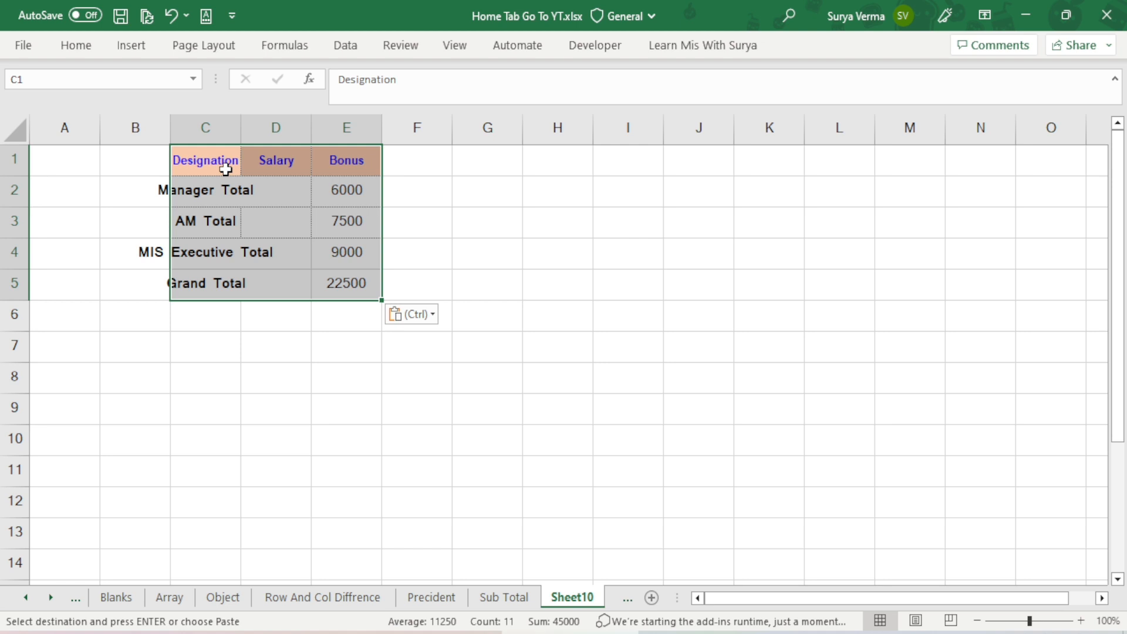
Step: AutoFit the pasted Designation column and slightly widen the Bonus column on Sheet10
double_click(240, 126)
click(385, 125)
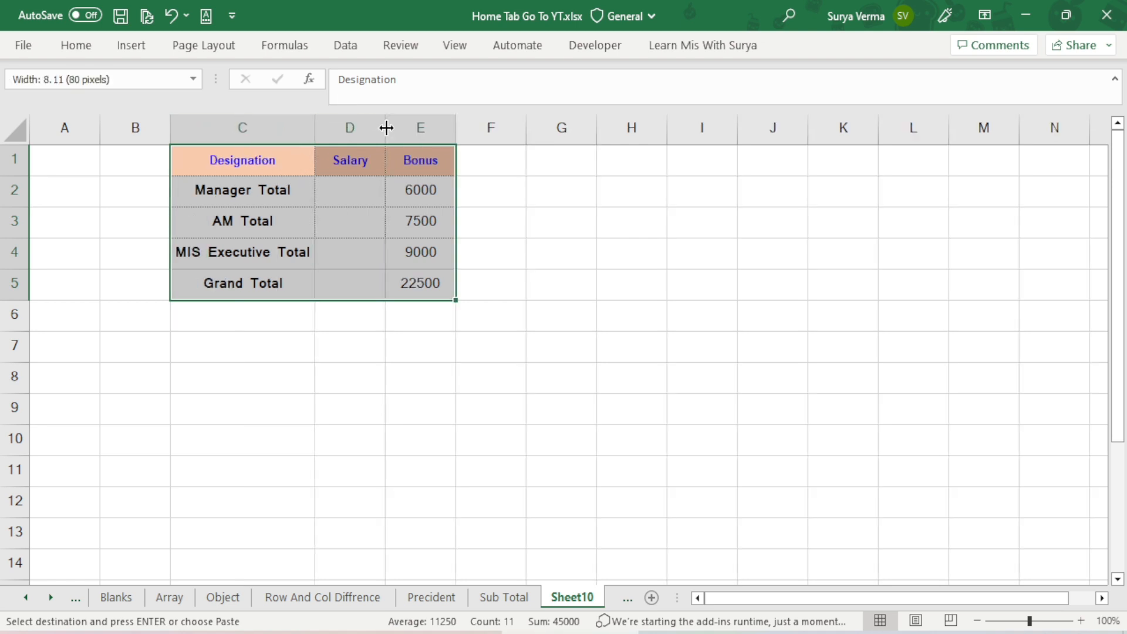
drag(456, 123, 469, 124)
click(428, 161)
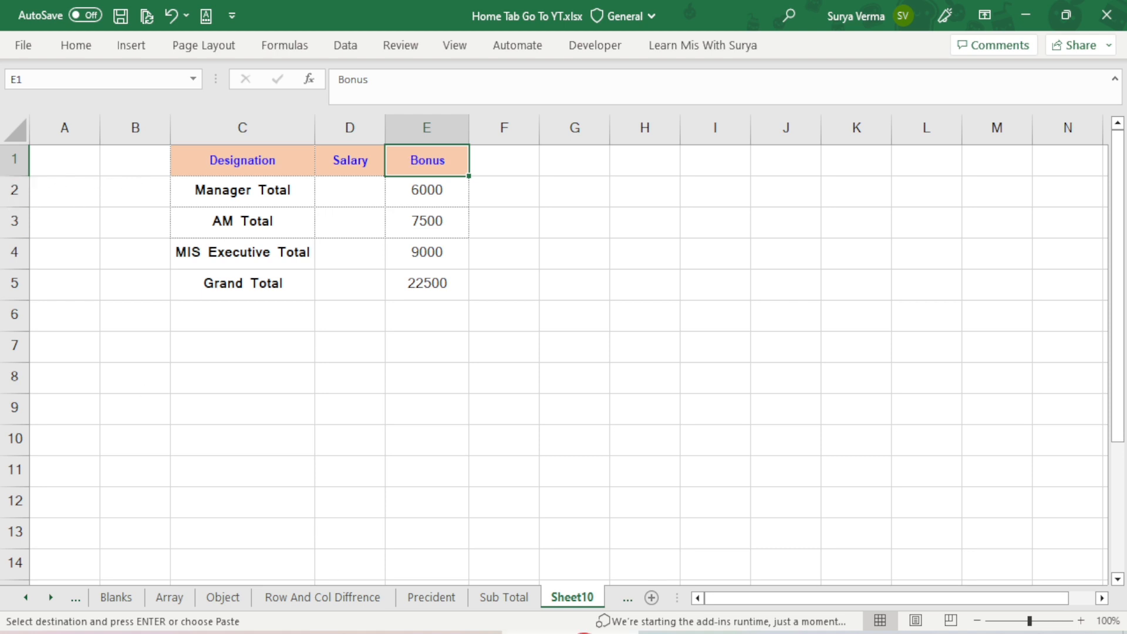
Step: Return to the Sub Total sheet and expand the Manager group
click(482, 597)
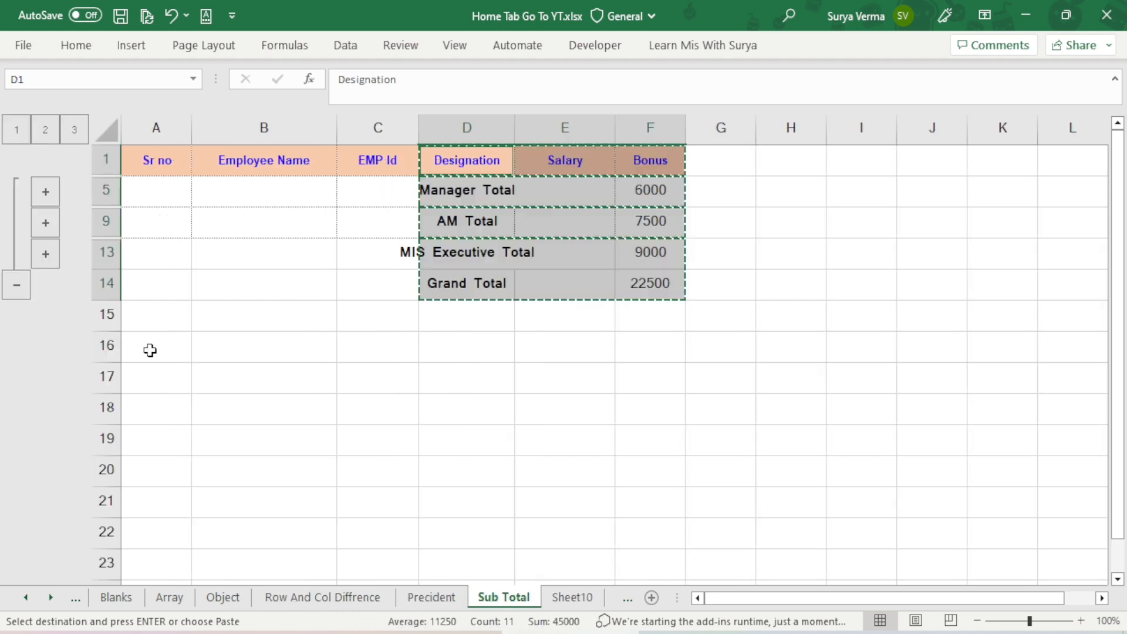
key(ctrl+1)
click(40, 181)
mouse_move(44, 161)
mouse_down()
mouse_move(45, 223)
mouse_move(136, 209)
mouse_move(66, 152)
mouse_move(47, 158)
mouse_up()
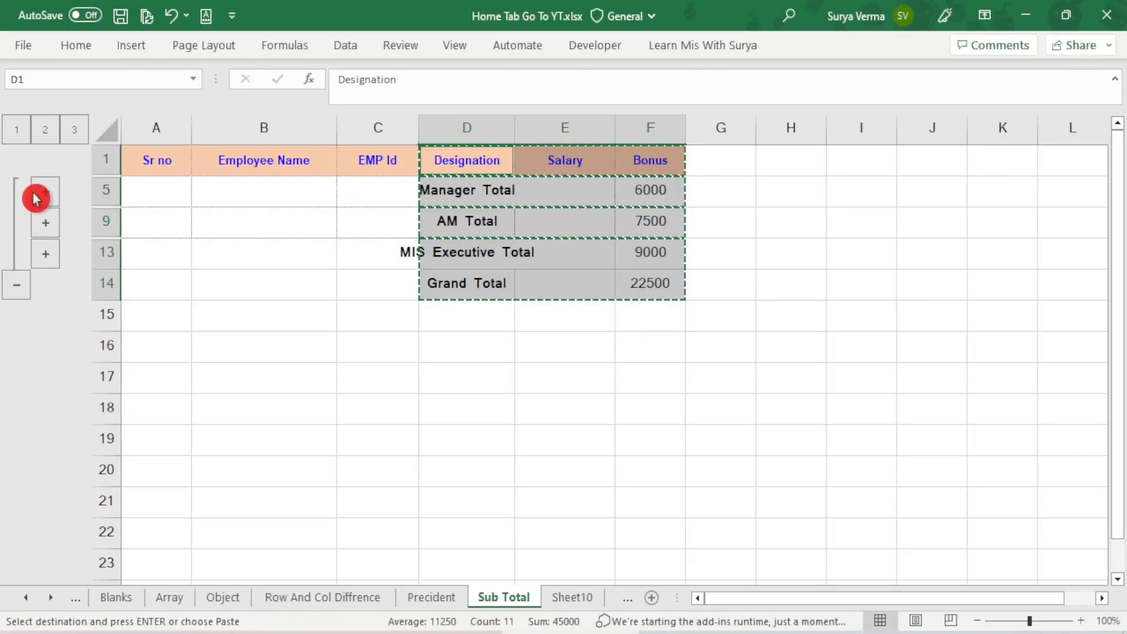
click(34, 195)
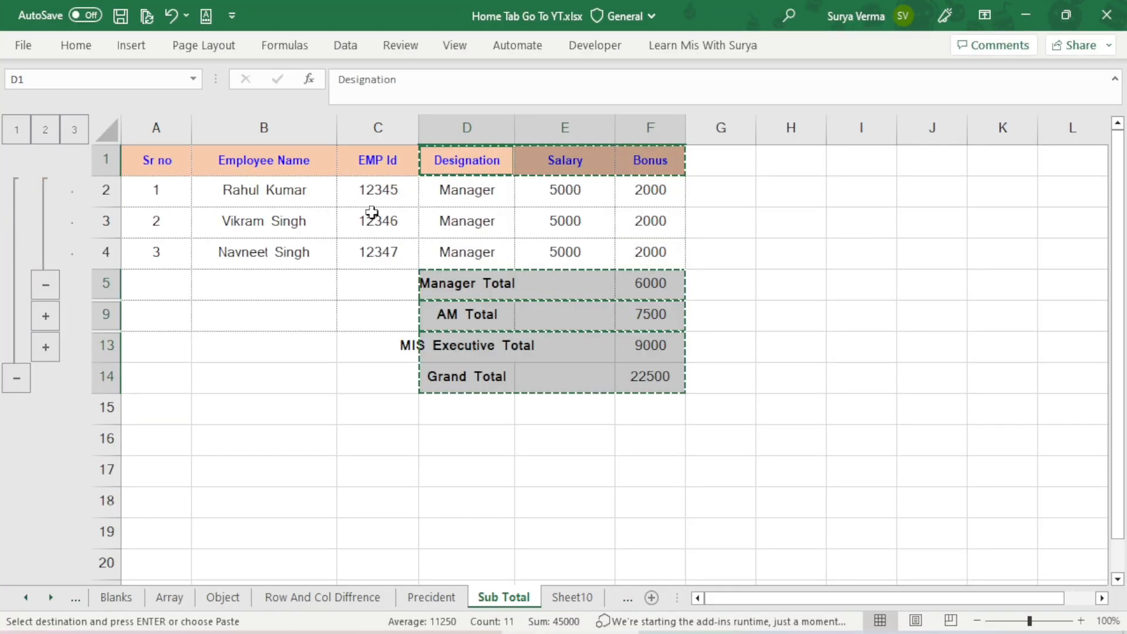
Step: Collapse the Manager group and expand the AM group on the Sub Total sheet
click(44, 281)
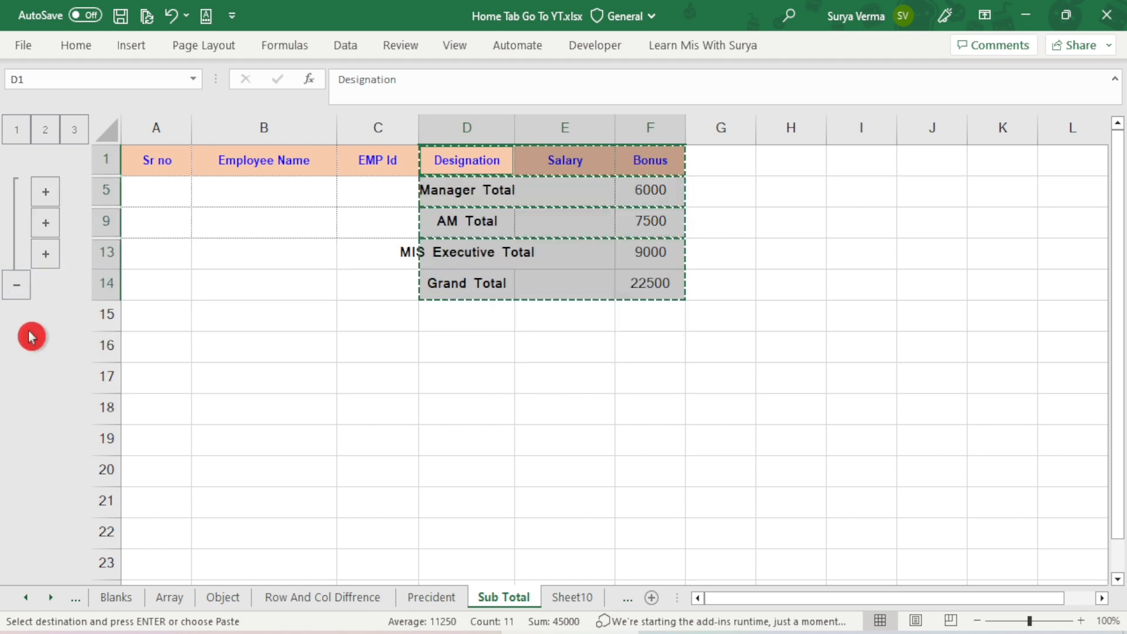
click(44, 227)
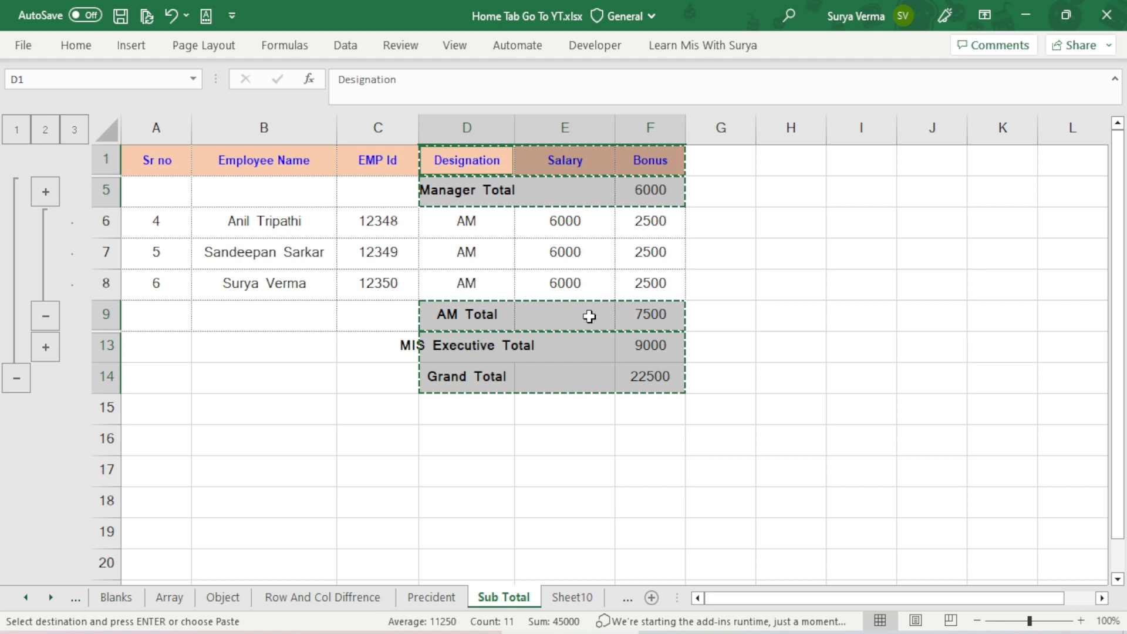
key(ctrl+g)
click(719, 468)
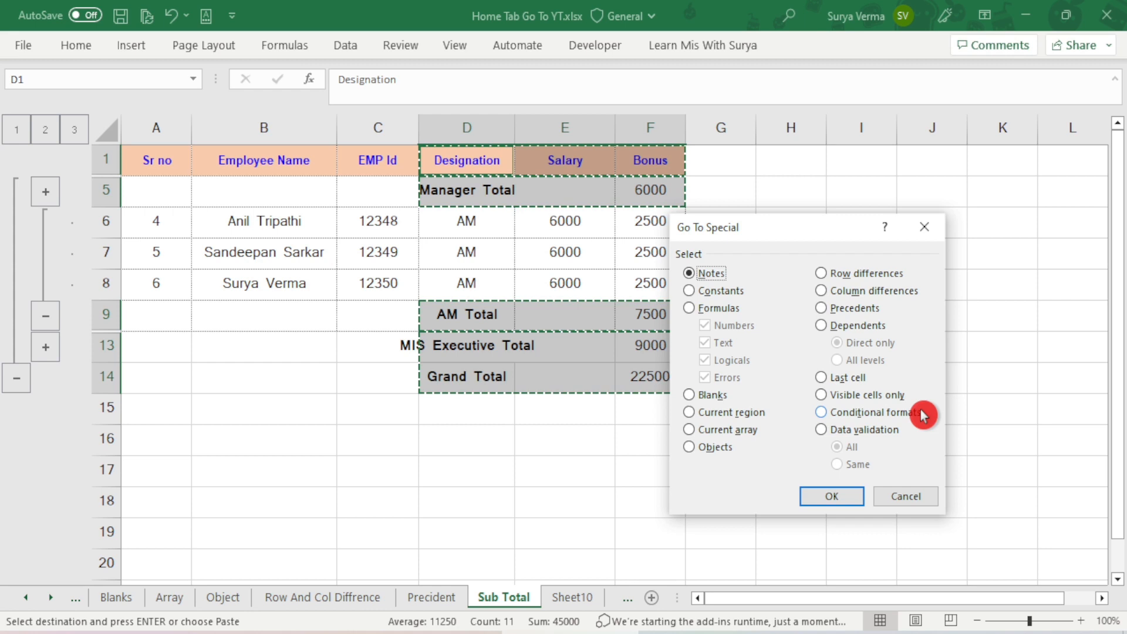
click(909, 496)
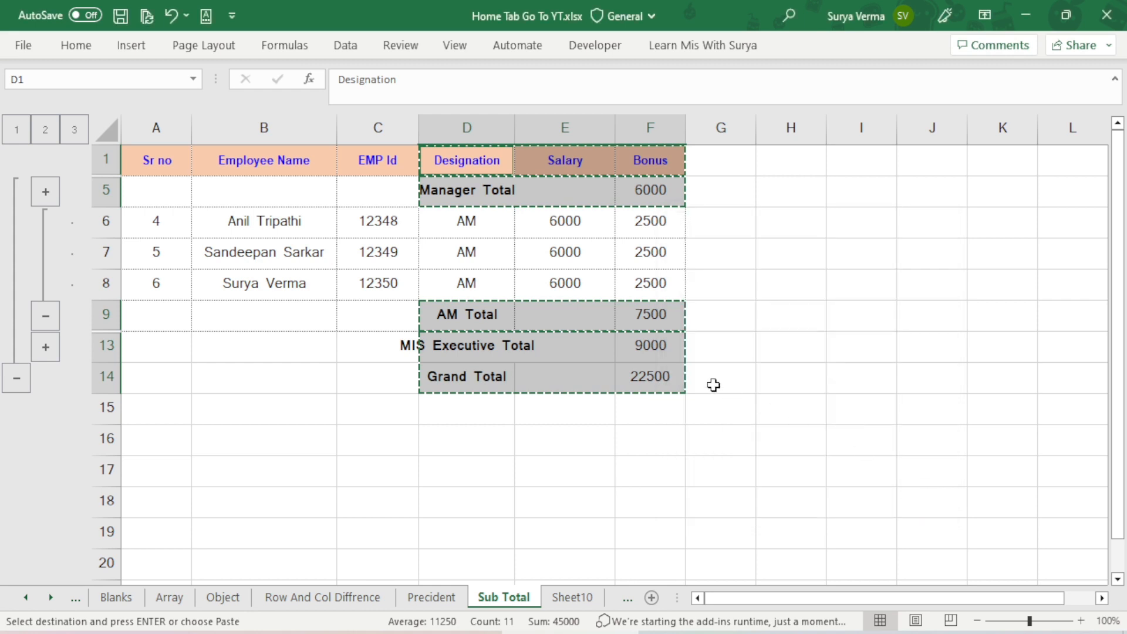
Step: Clear the copy selection and switch to the Conditional For sheet
key(Escape)
click(569, 598)
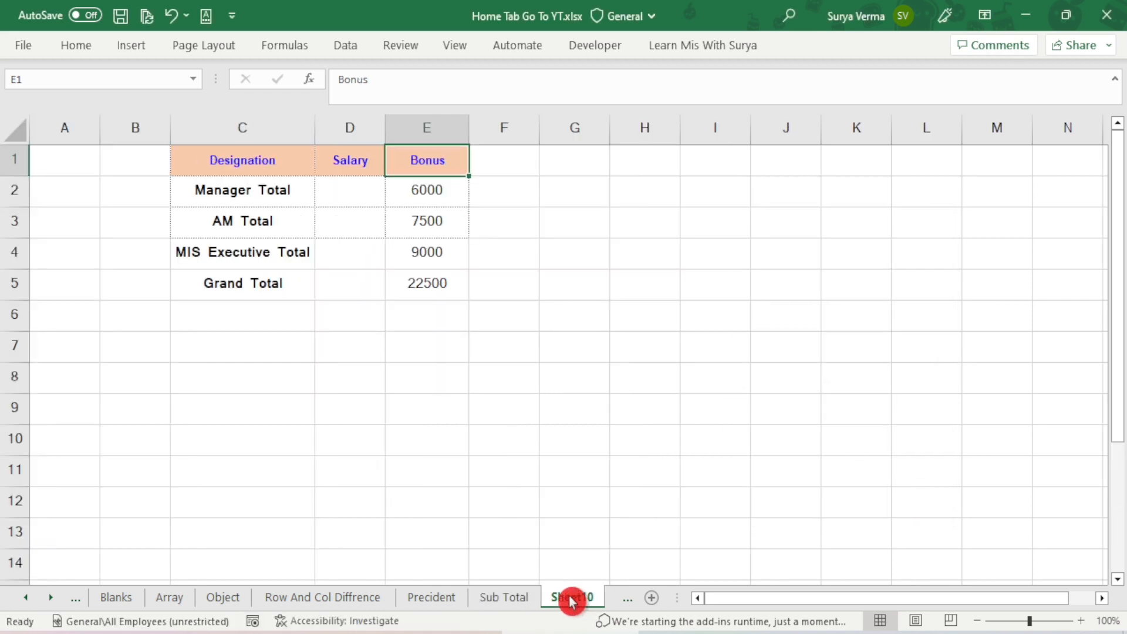
click(500, 598)
click(623, 598)
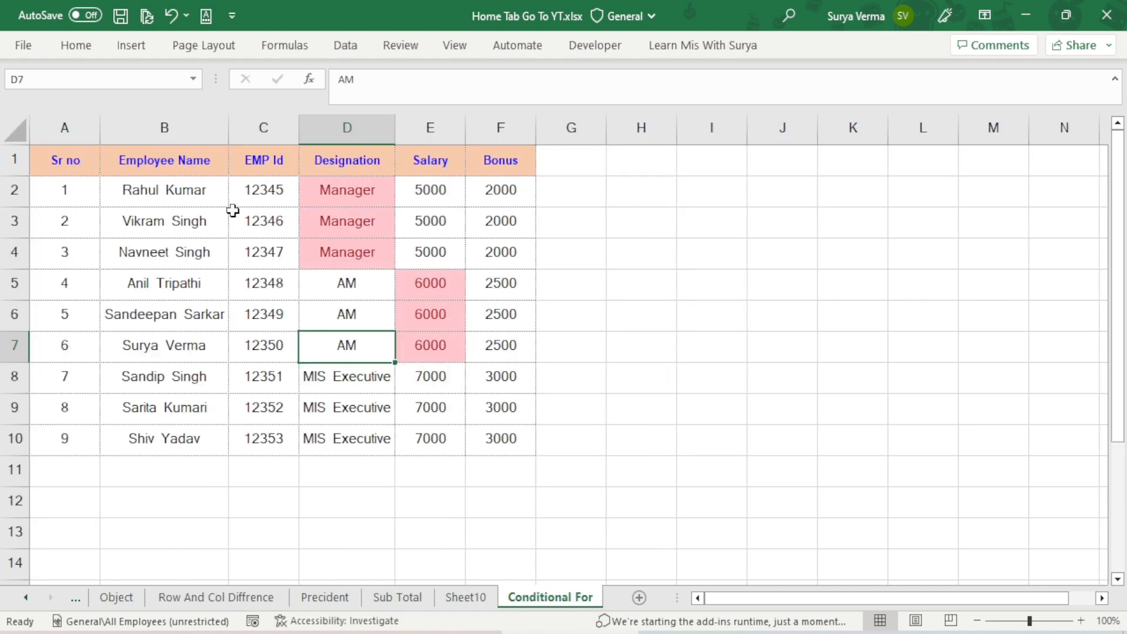
click(233, 210)
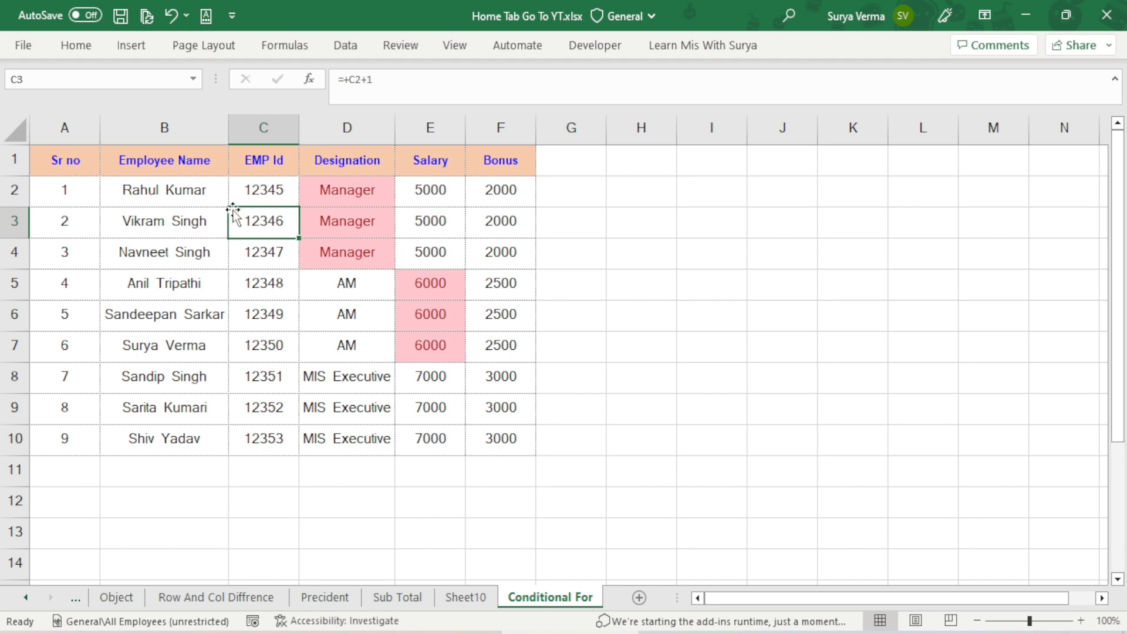
drag(364, 189, 360, 244)
click(360, 244)
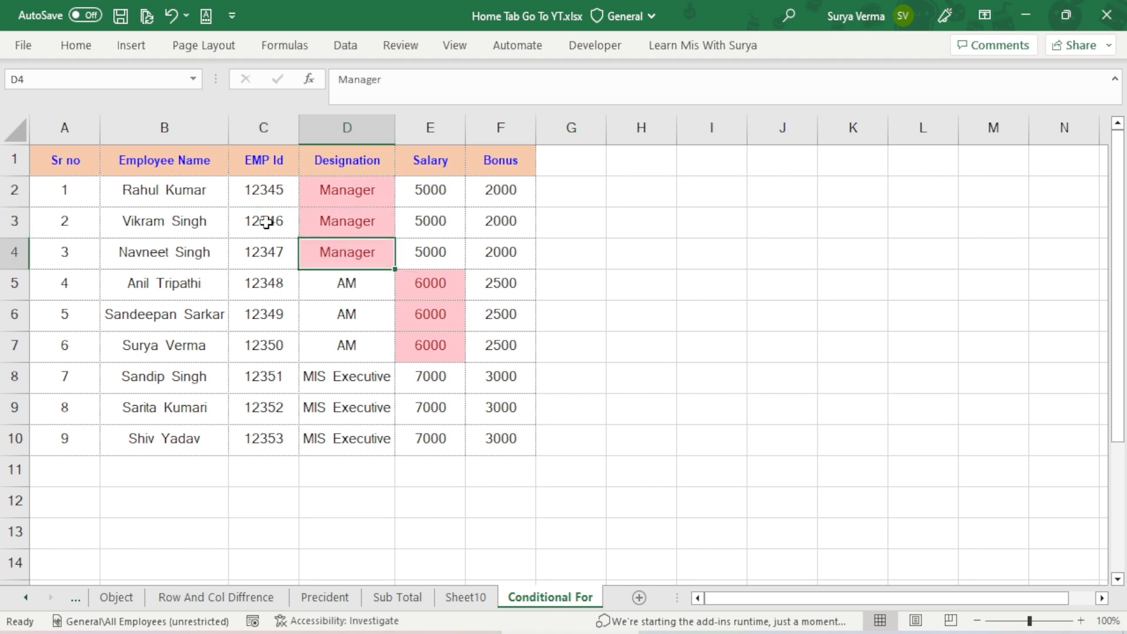
Step: Fill the first three employee name cells, B2:B4, with light gold
drag(176, 189, 181, 248)
click(181, 247)
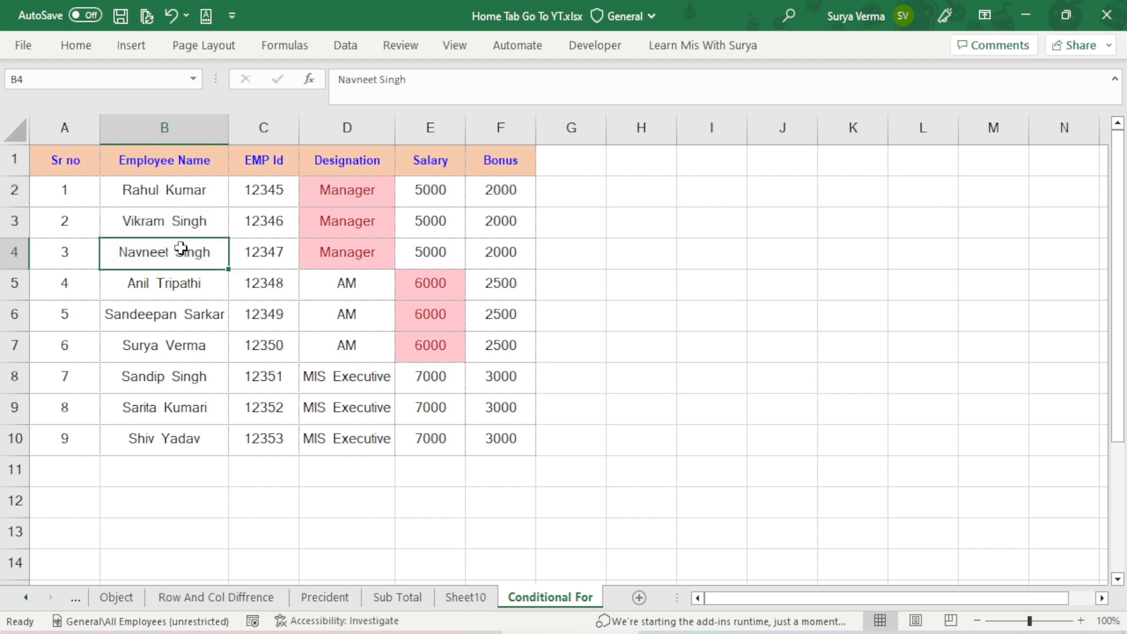
drag(183, 189, 177, 252)
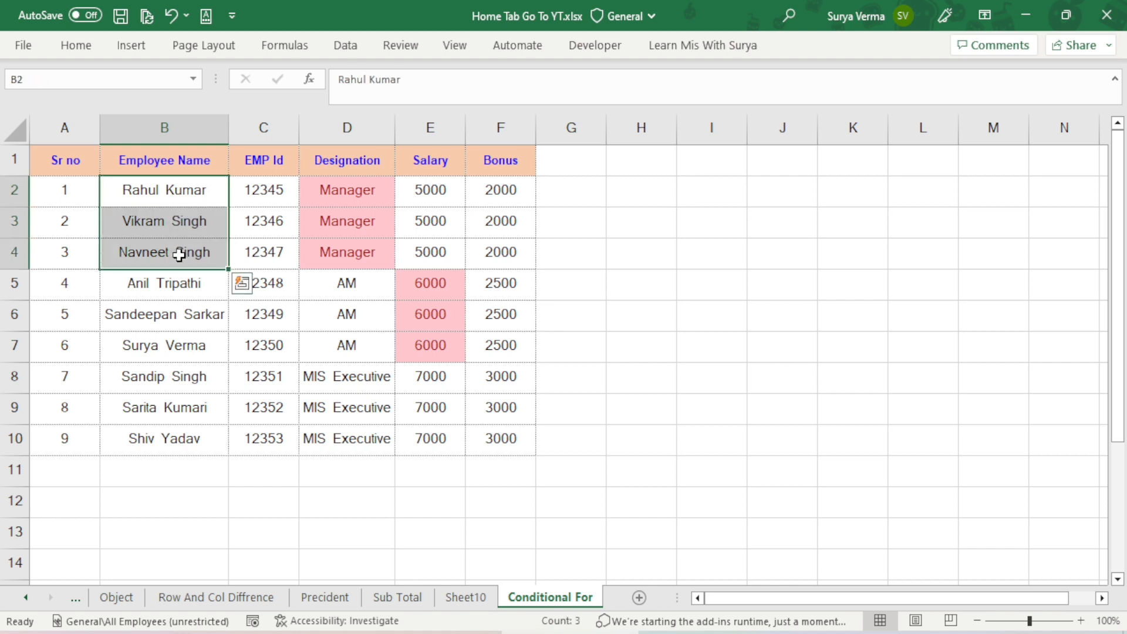
click(79, 47)
click(239, 109)
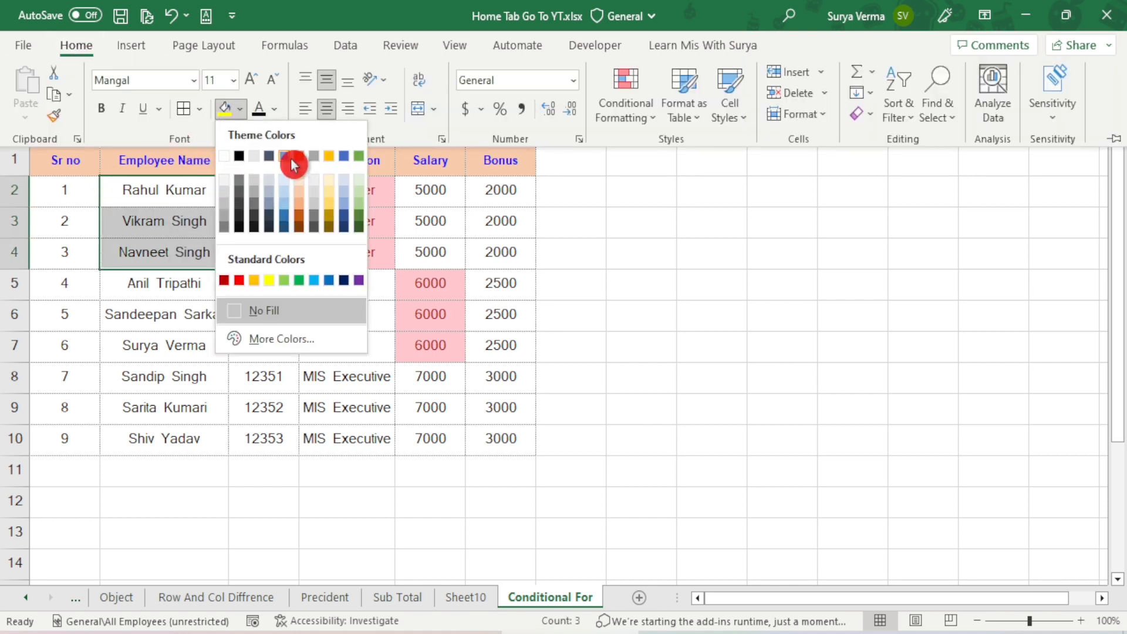
click(328, 186)
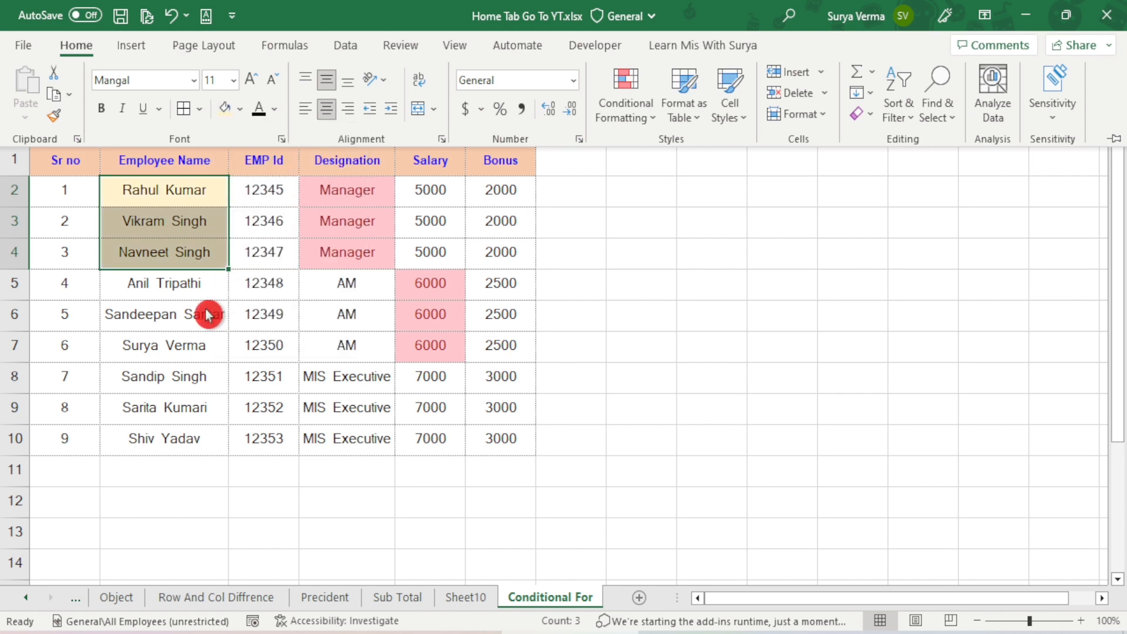
click(206, 405)
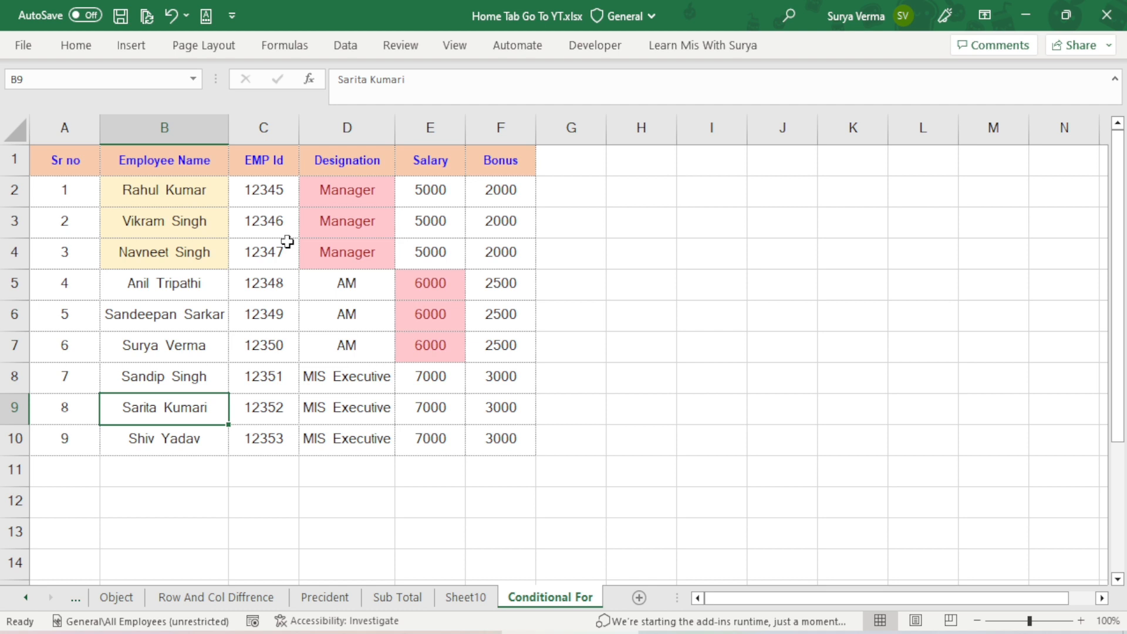
Step: Select all conditionally formatted cells on the sheet using Go To Special, starting from A1
click(60, 154)
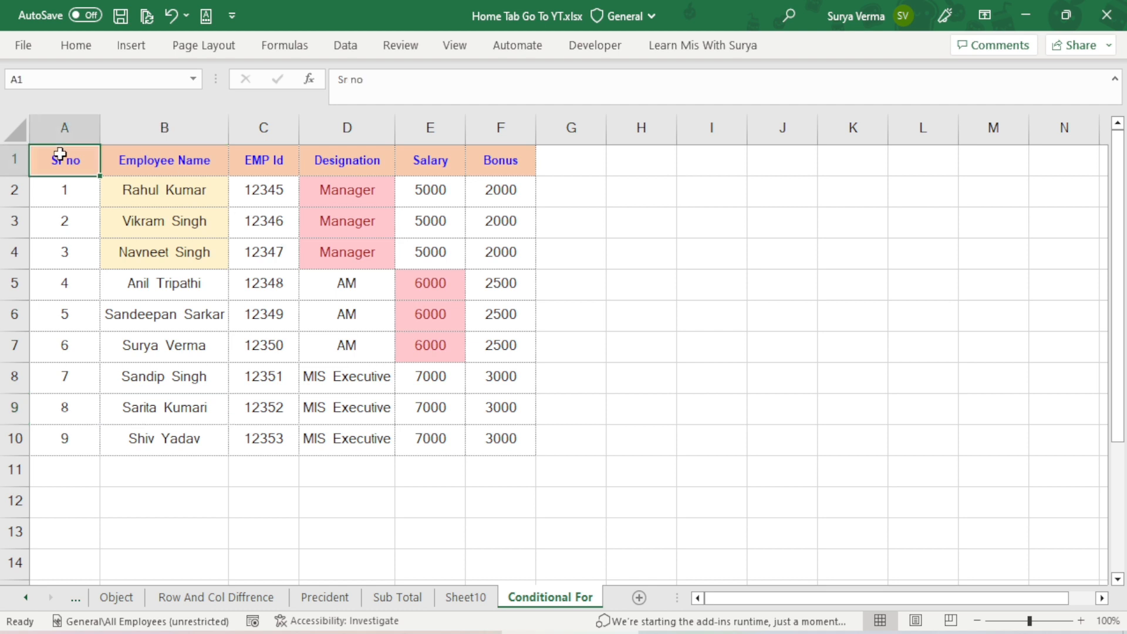
key(ctrl+g)
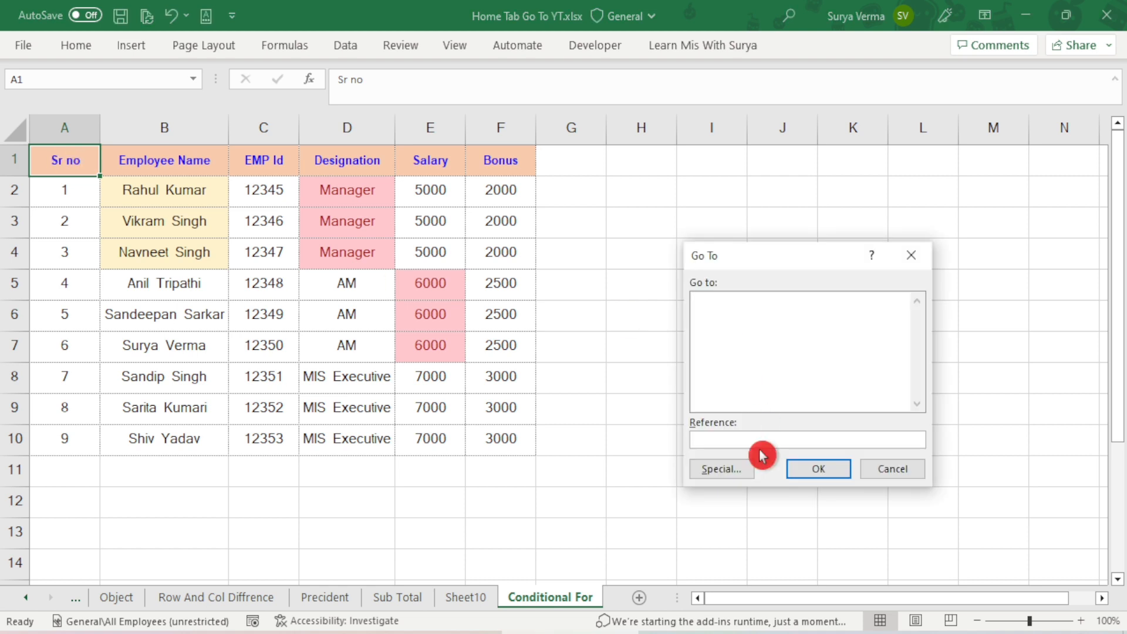
click(727, 469)
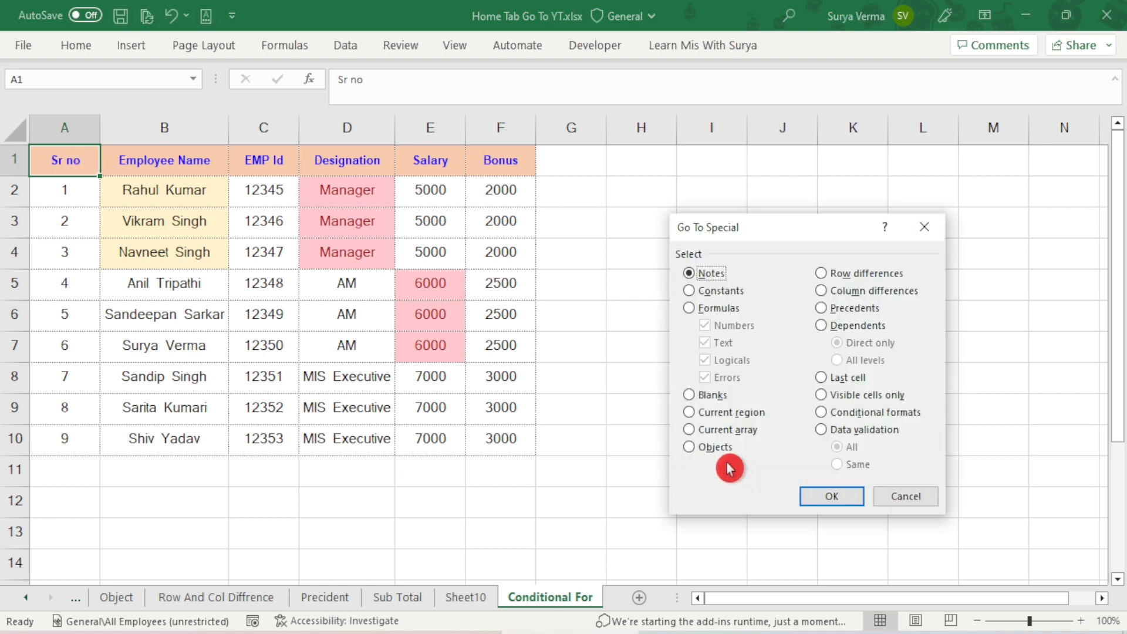
click(863, 413)
click(824, 497)
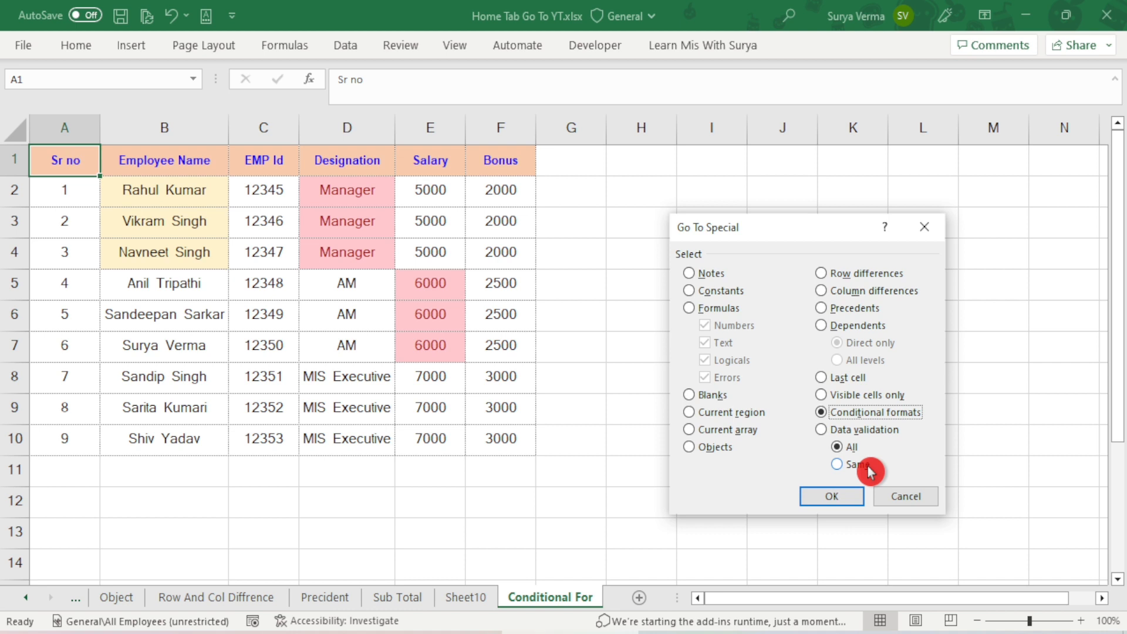
click(836, 496)
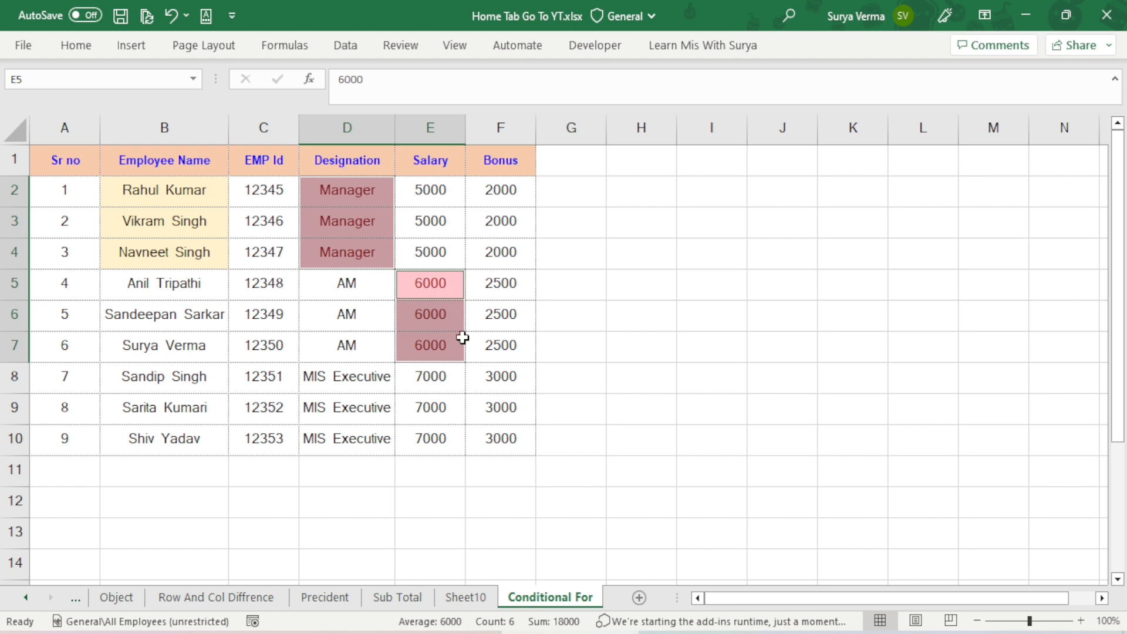
Step: Make the selected conditionally formatted Designation and Salary cells bold
click(75, 48)
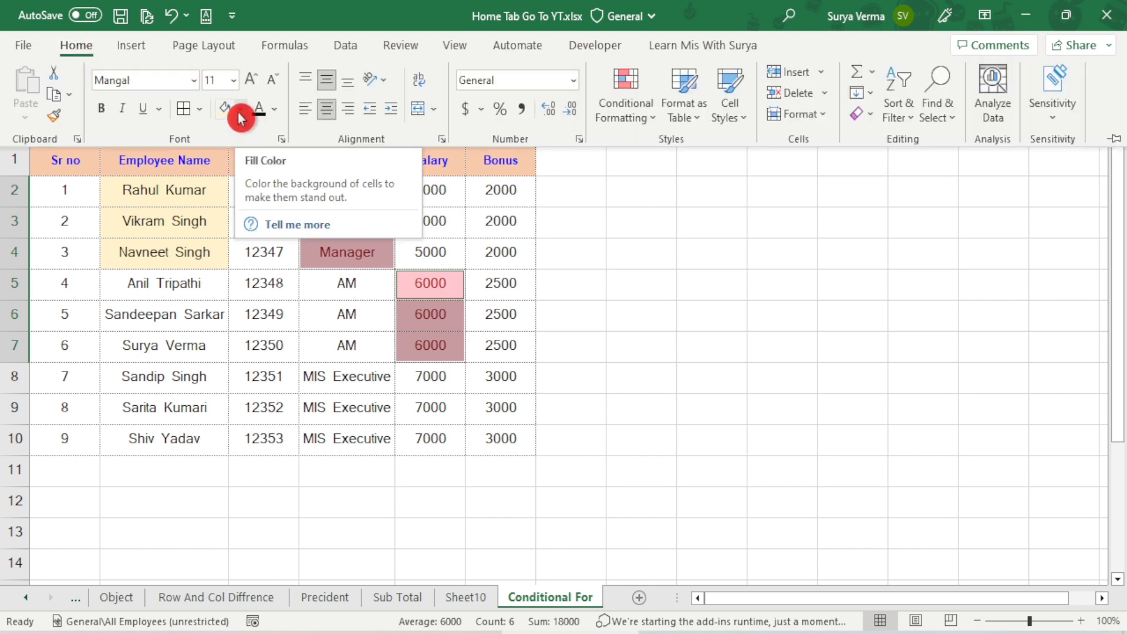
key(ctrl+b)
click(569, 317)
click(466, 450)
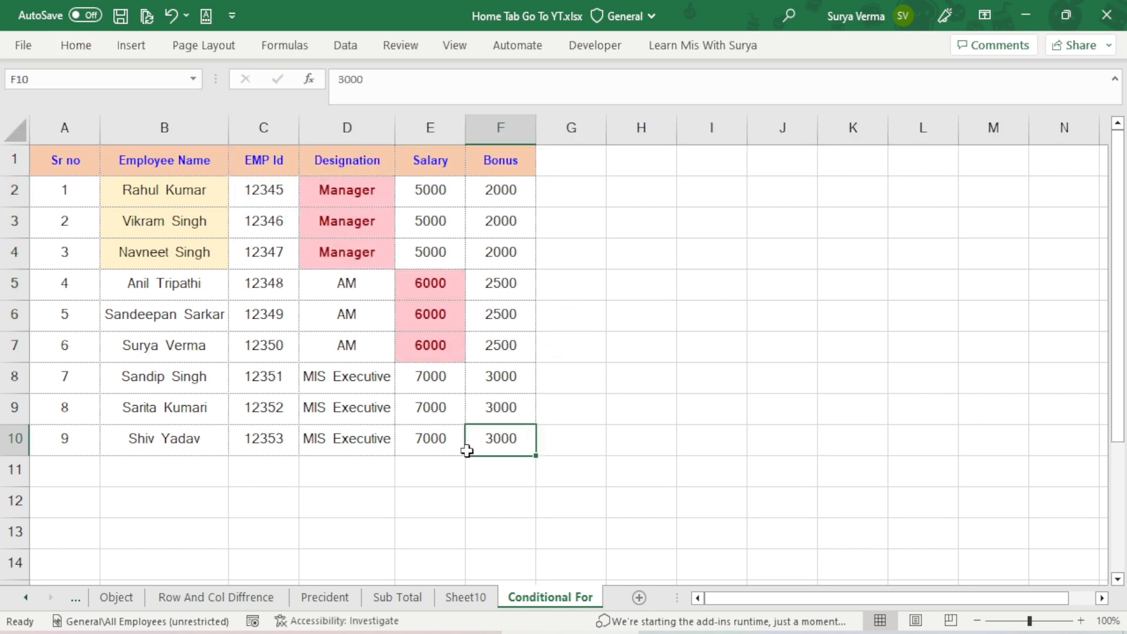
drag(467, 450, 461, 450)
drag(338, 199, 334, 247)
click(338, 249)
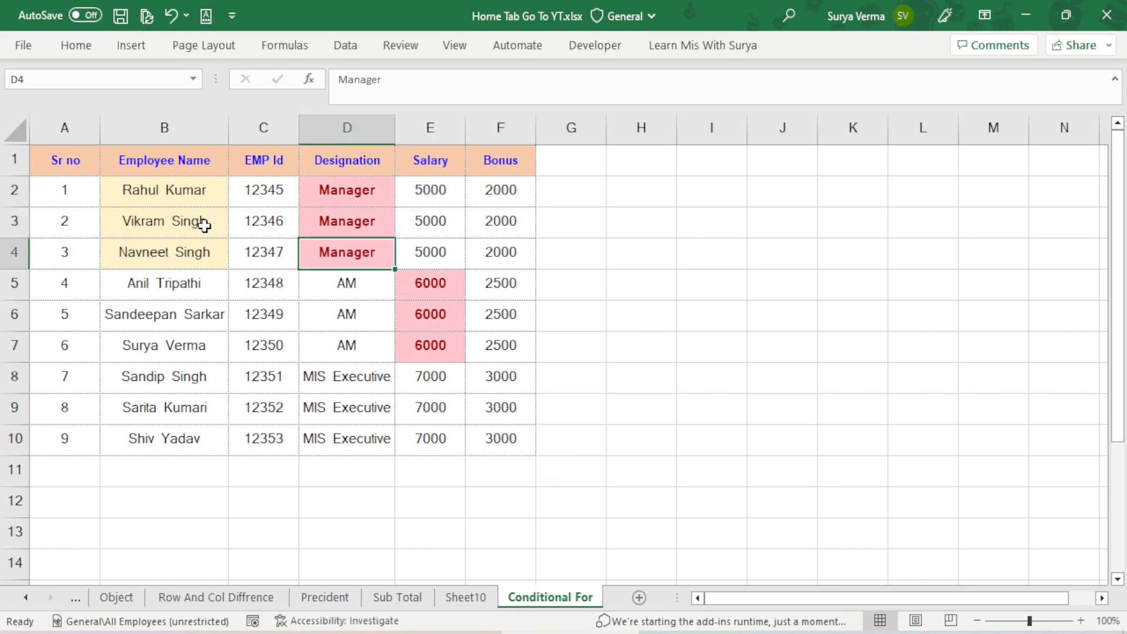
click(204, 226)
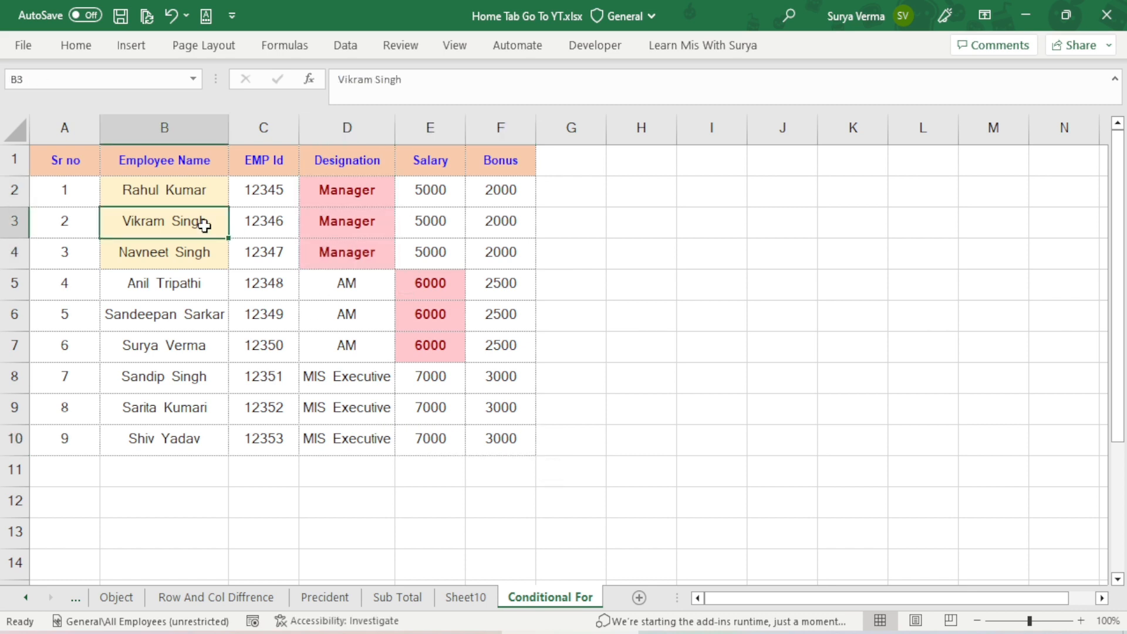
key(ctrl+g)
click(713, 475)
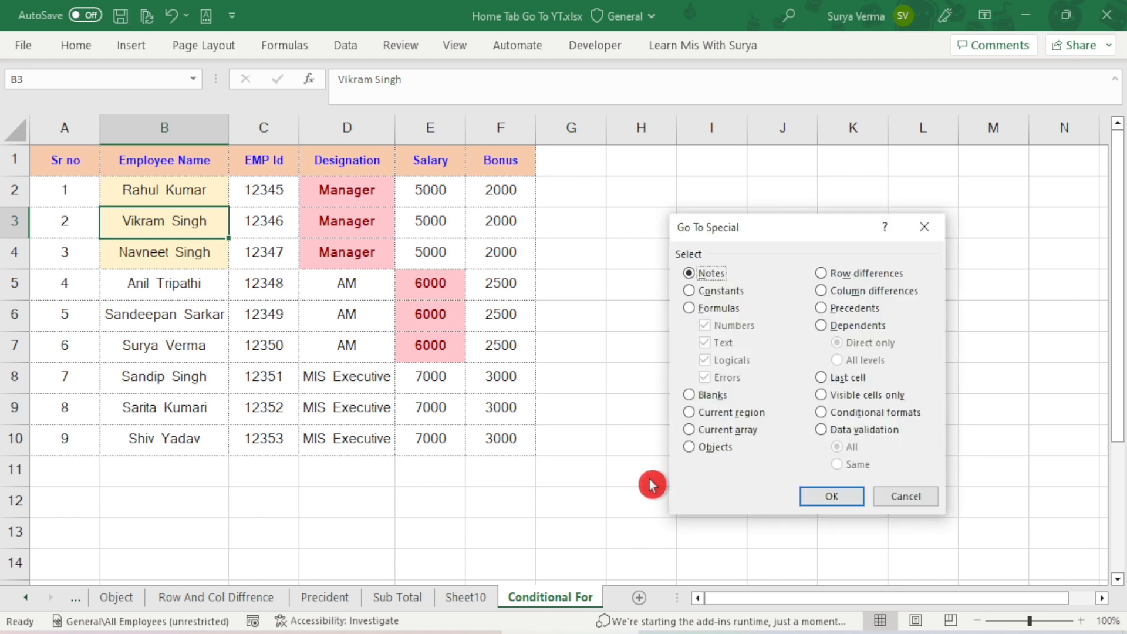
click(886, 433)
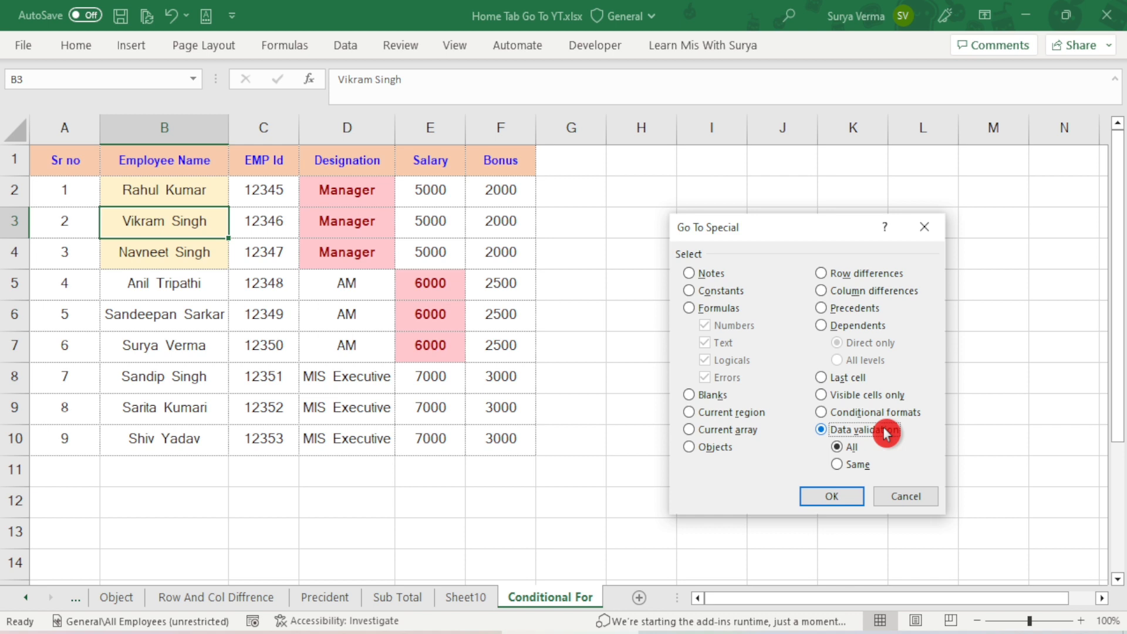
click(909, 486)
Step: Start a data validation rule of type List for the Salary cells E2:E10
click(425, 158)
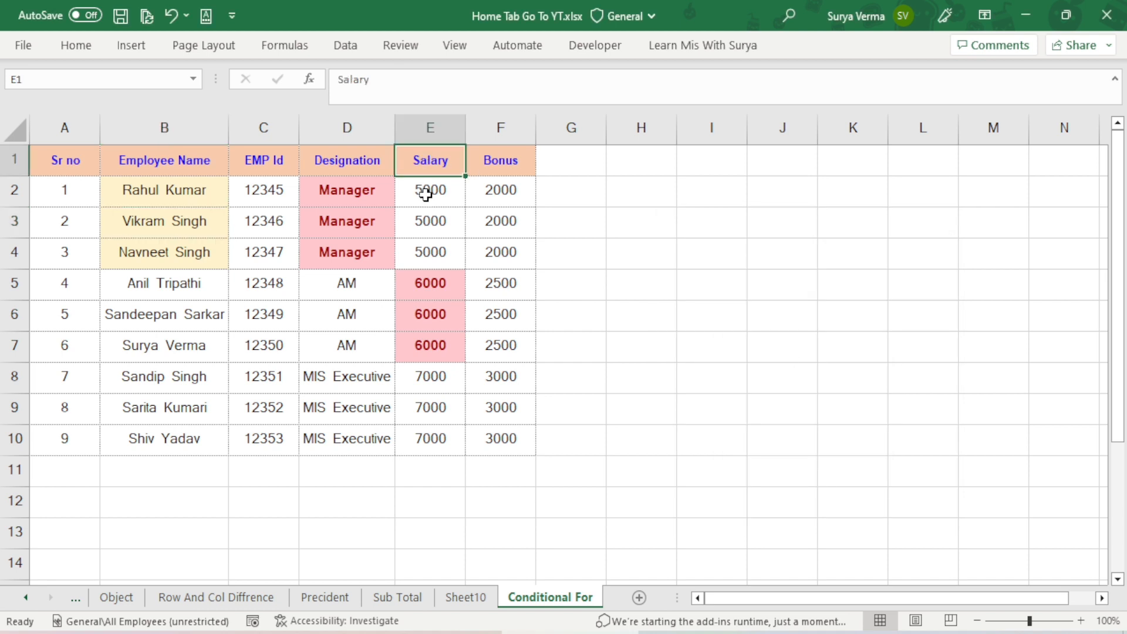
click(425, 194)
click(428, 157)
click(431, 189)
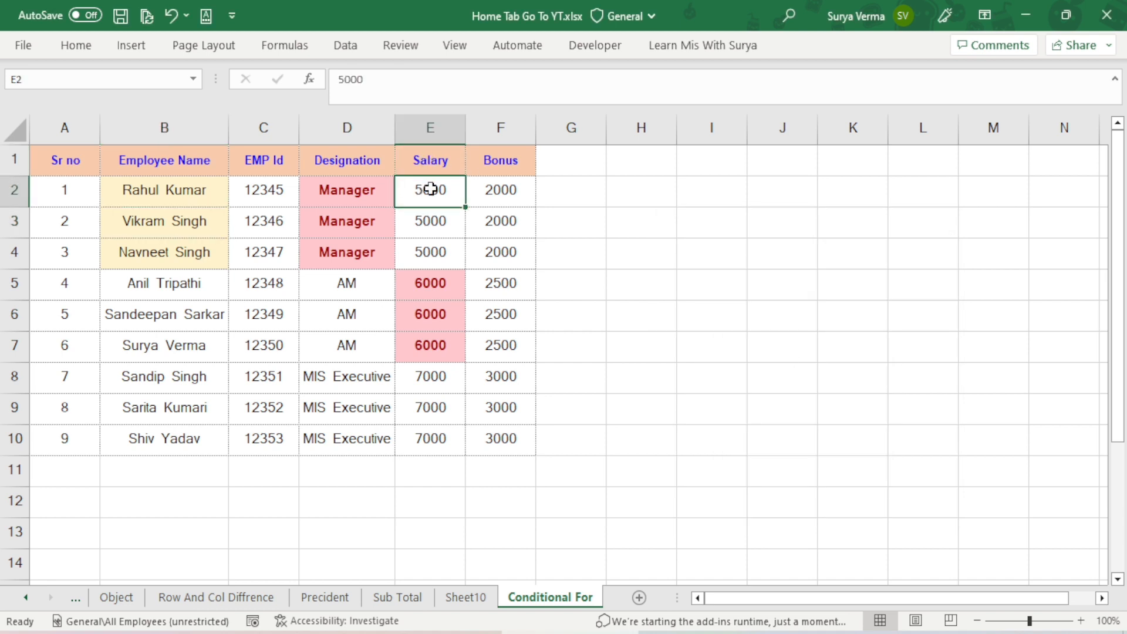
drag(431, 188, 435, 431)
click(352, 51)
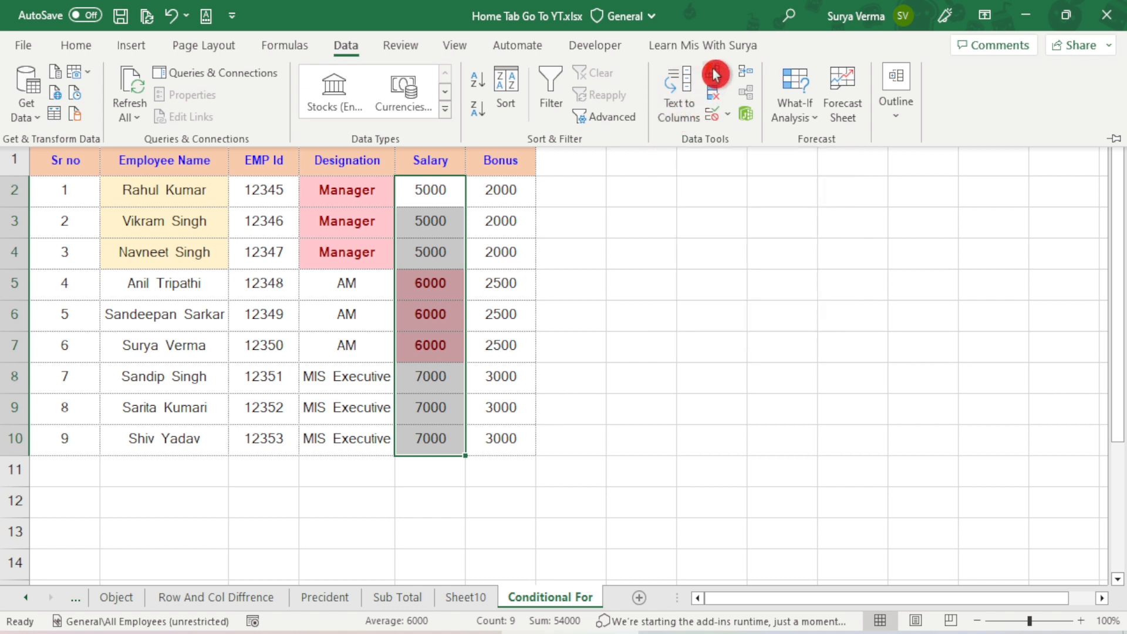
click(711, 117)
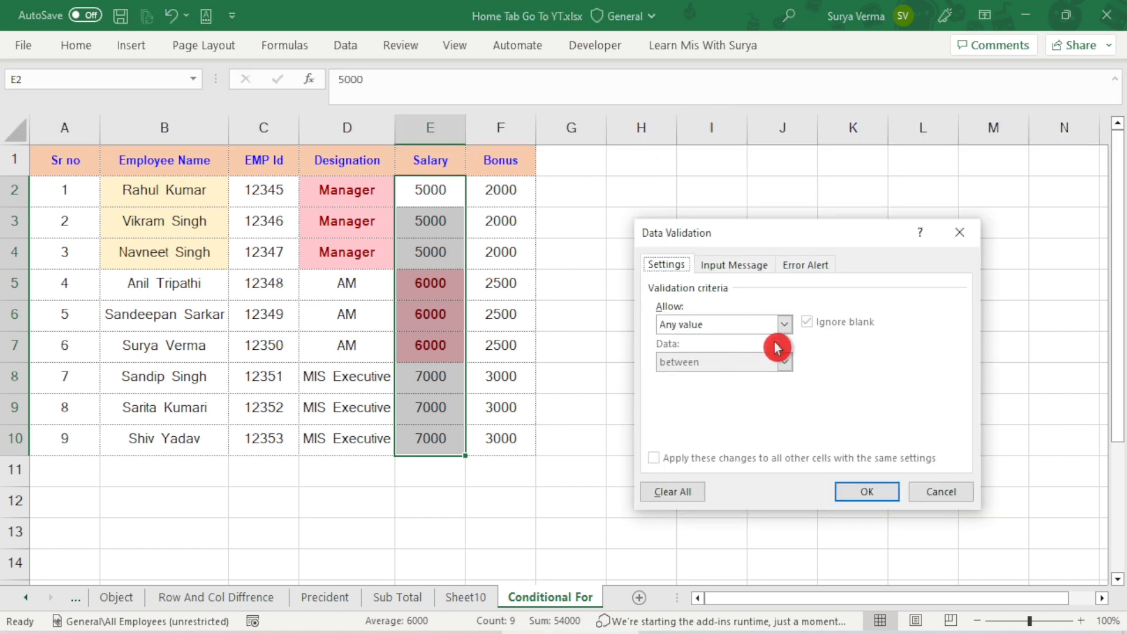
click(747, 322)
click(672, 376)
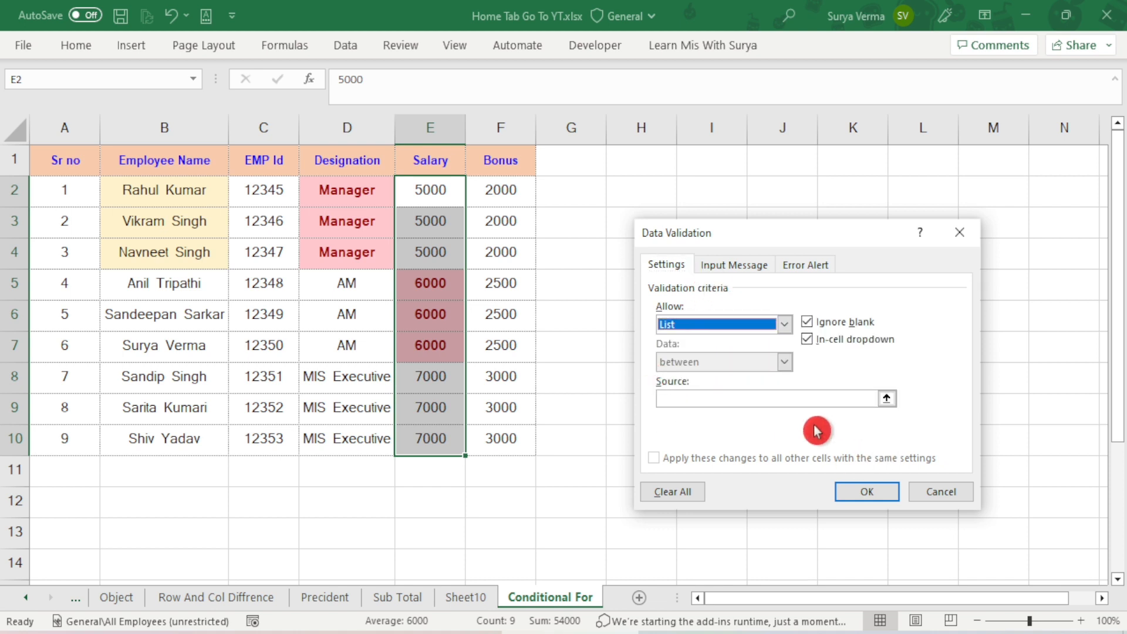
Step: Set the validation list source to 200,500,5000 and apply the rule
click(766, 395)
text(200)
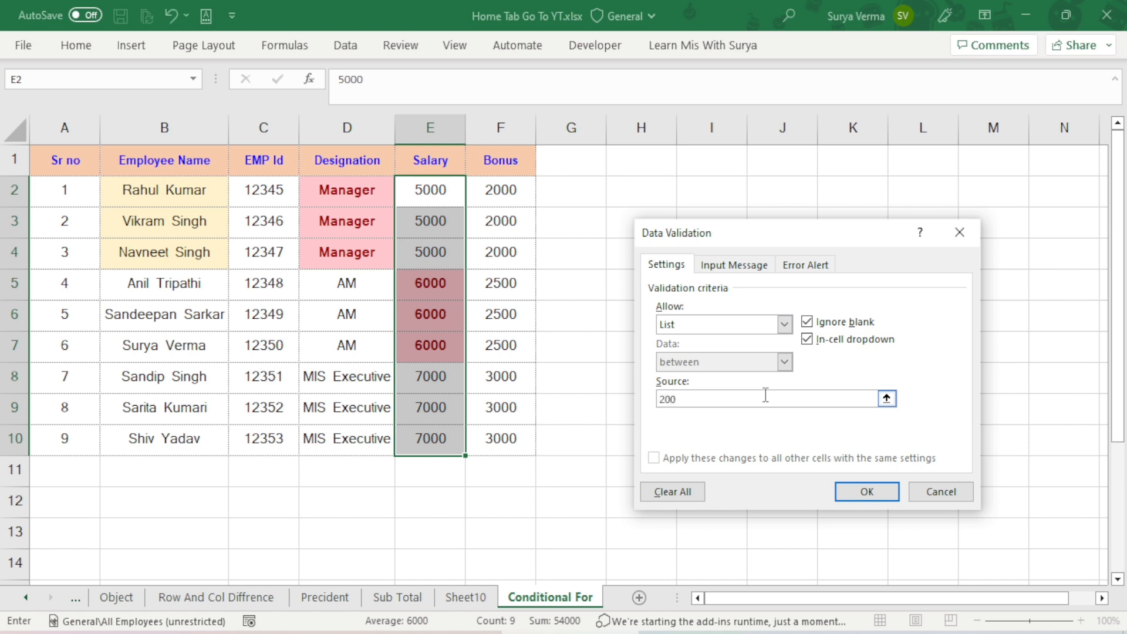
text(,50)
text(0,)
text(1000)
key(Return)
click(564, 202)
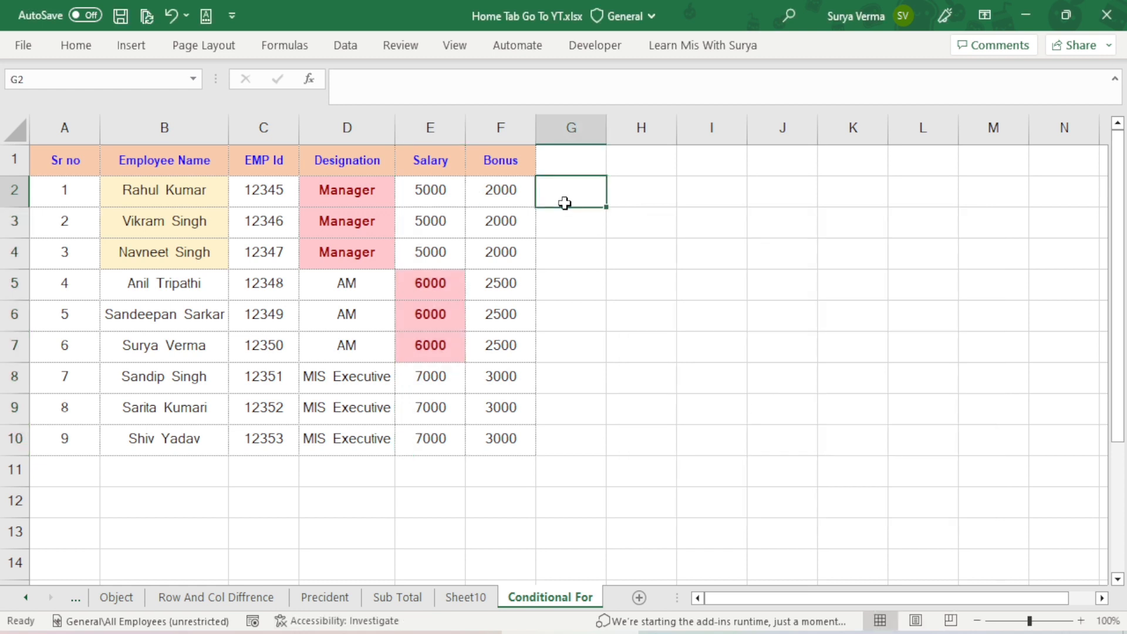
Step: Choose 200 for E2 and 5000 for E6 from the Salary validation lists
click(449, 199)
click(473, 199)
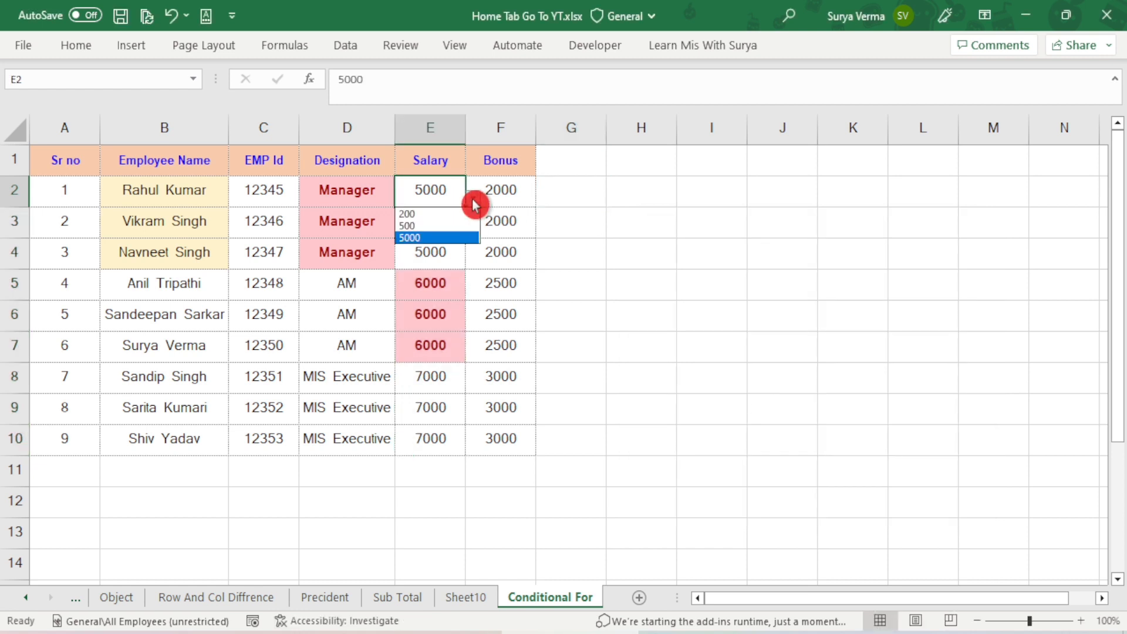
click(414, 215)
click(443, 310)
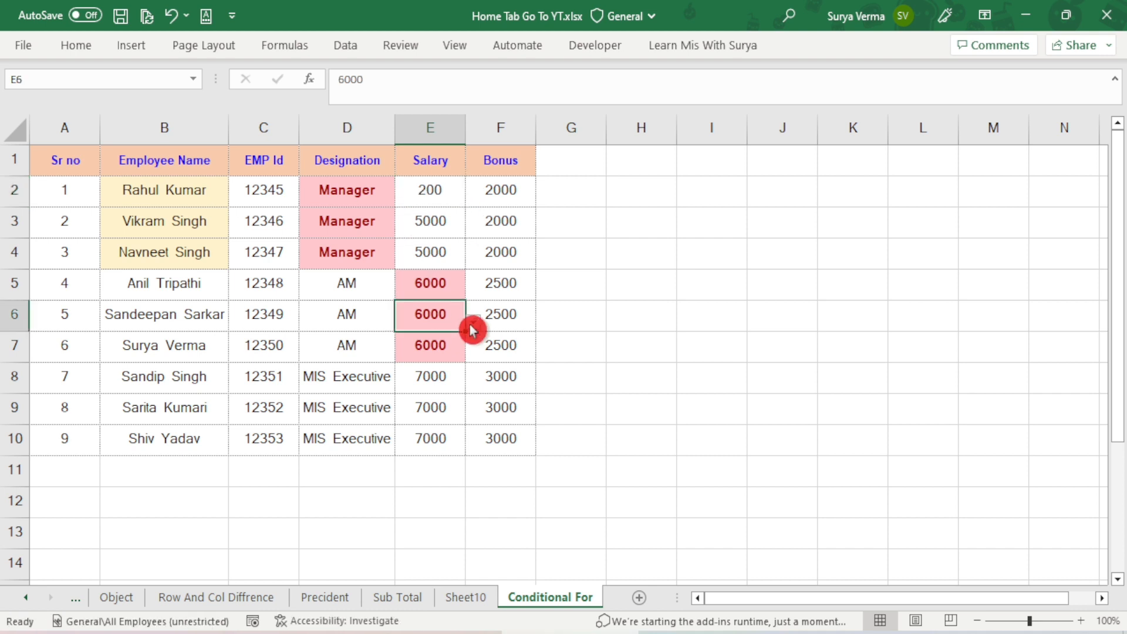
click(473, 323)
click(452, 363)
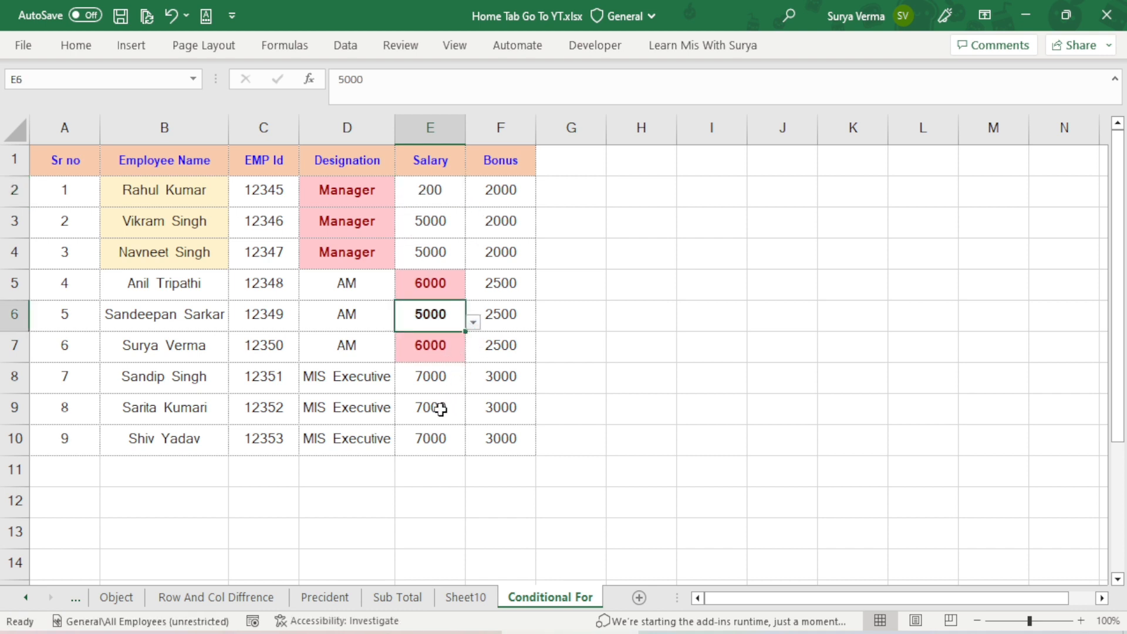
Step: Choose 500 for E9 from its Salary validation list
click(441, 407)
click(474, 415)
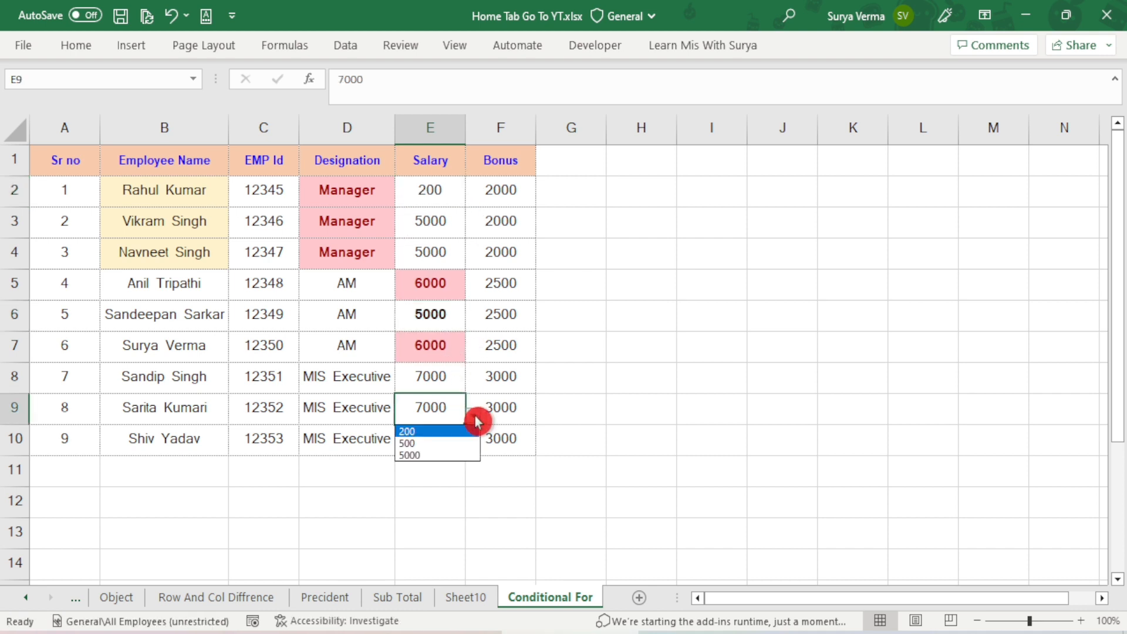
click(445, 444)
click(494, 198)
click(497, 270)
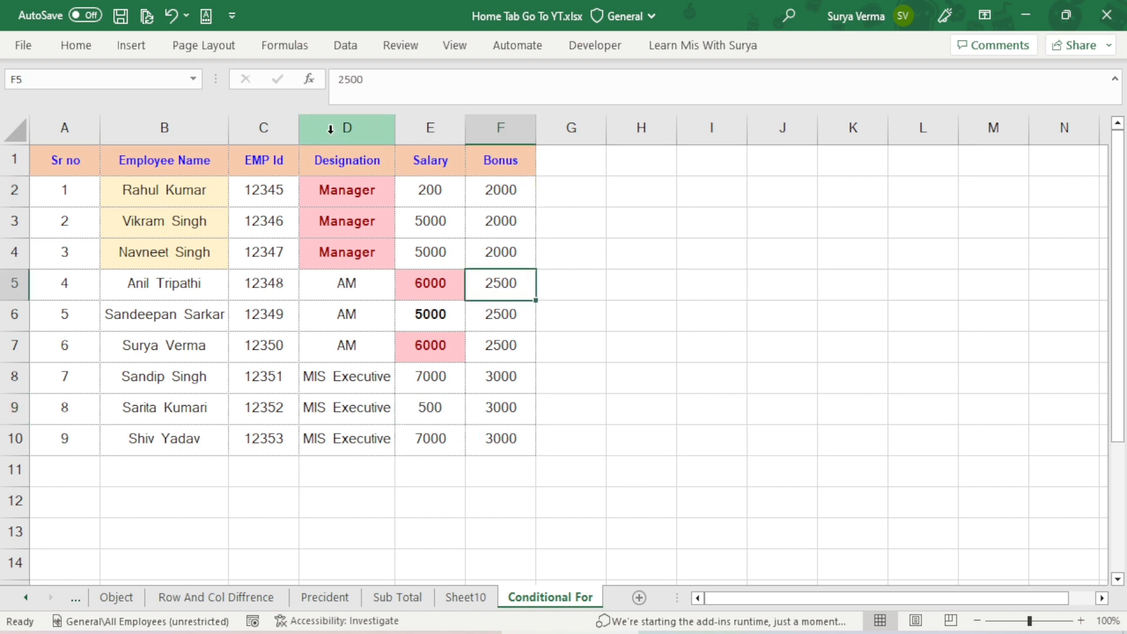
click(626, 382)
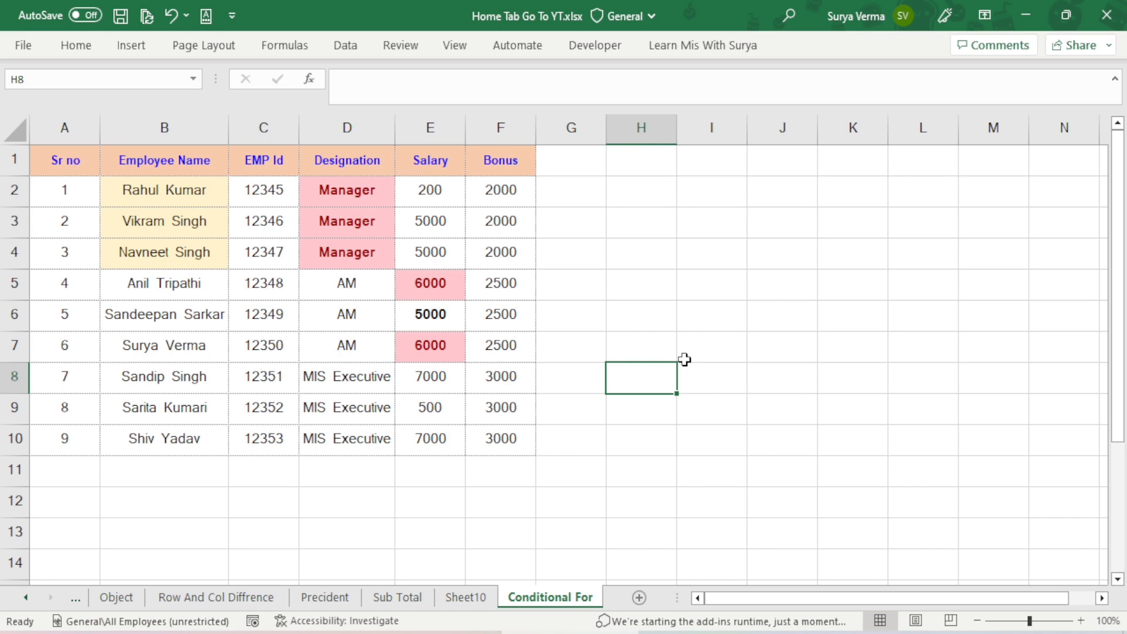
Step: Select all cells that have data validation, using Go To Special from cell A1
click(44, 158)
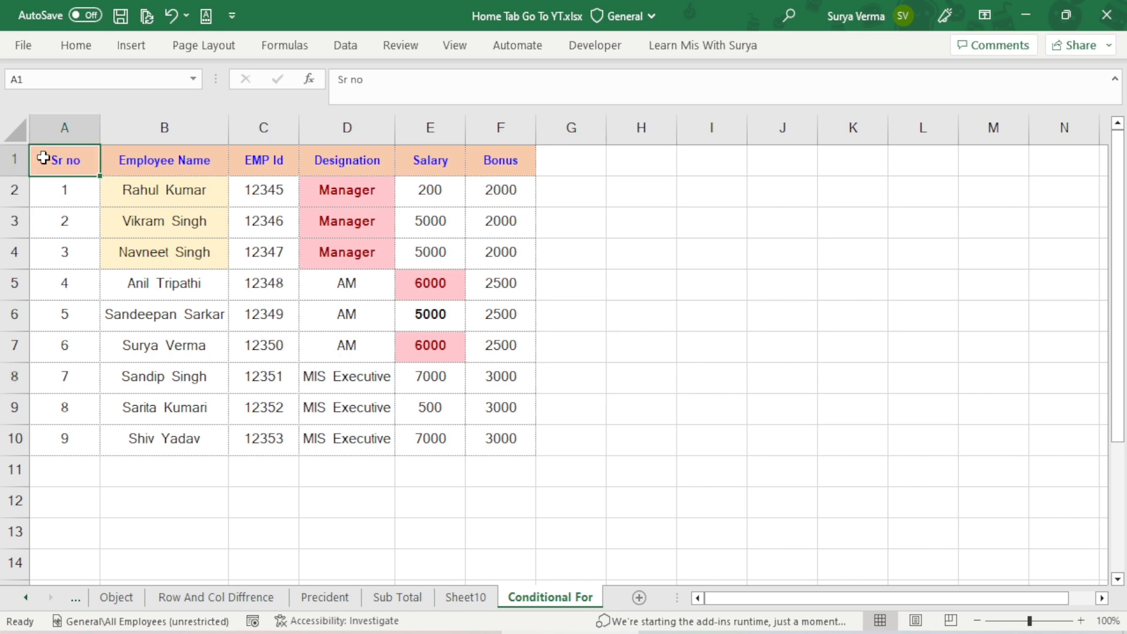
key(ctrl+g)
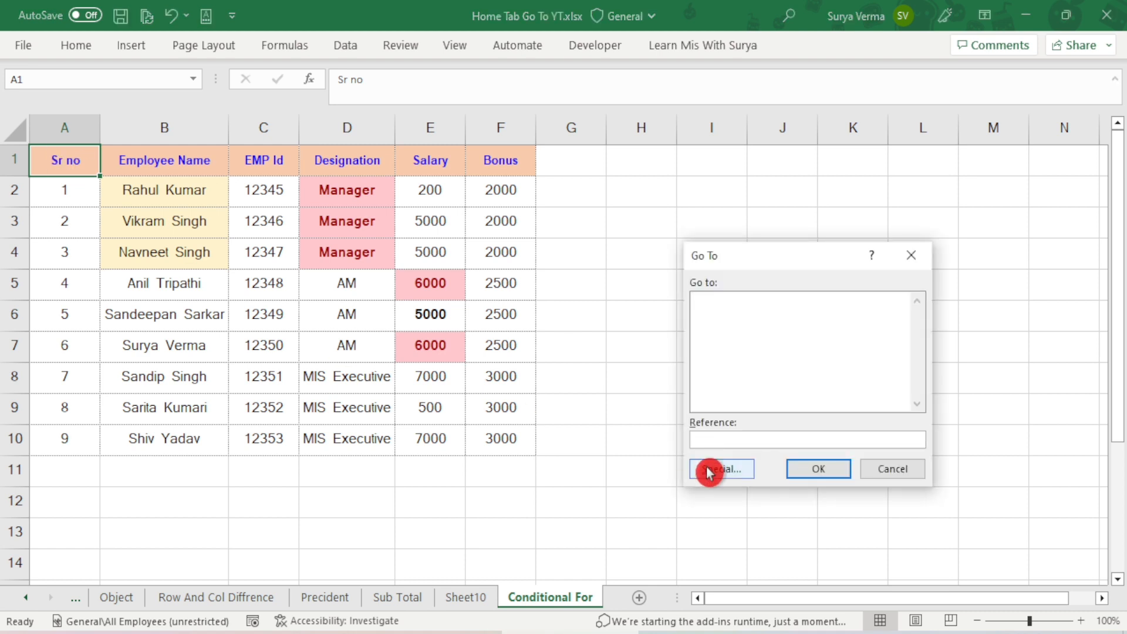
click(710, 469)
click(848, 432)
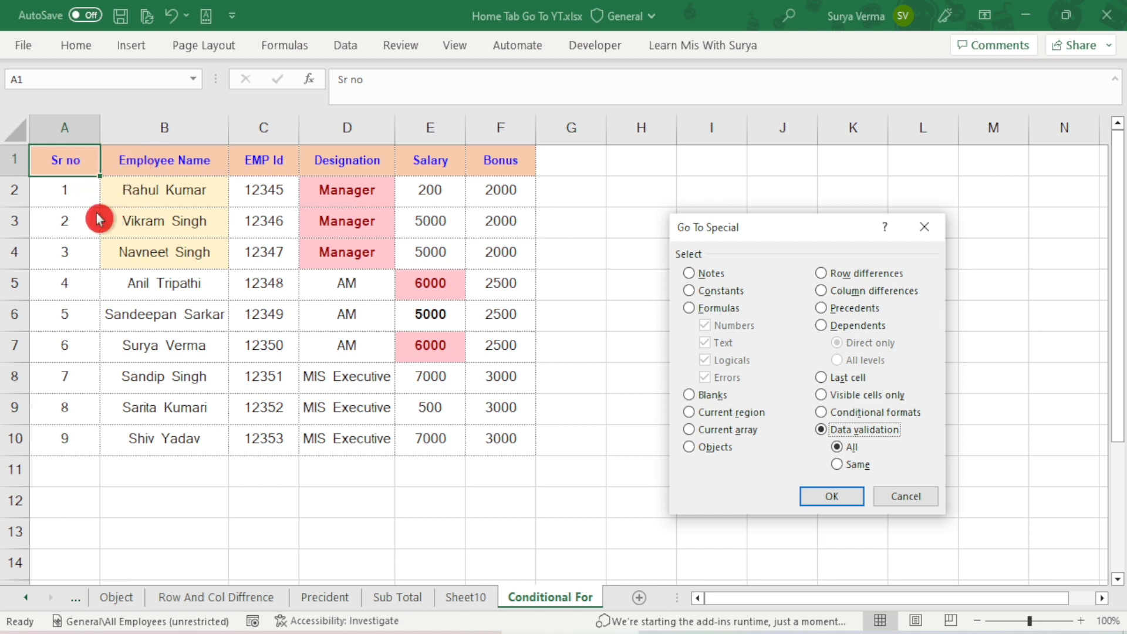
click(845, 496)
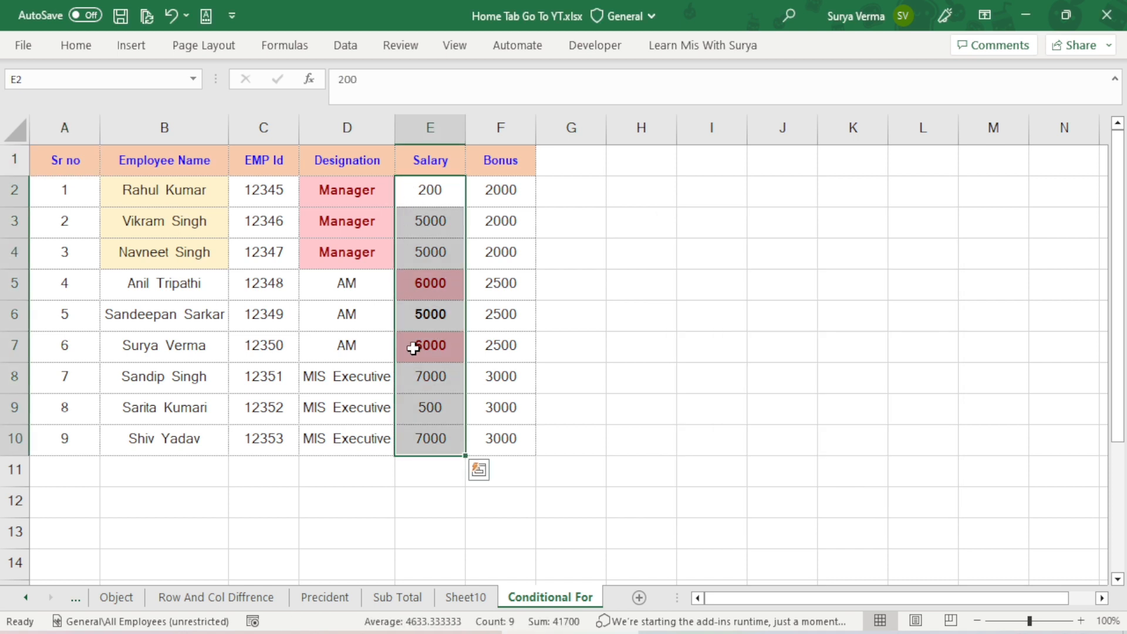
Step: Fill the selected Salary cells E2:E10 with the gray shade of the white theme color and deselect them
click(58, 45)
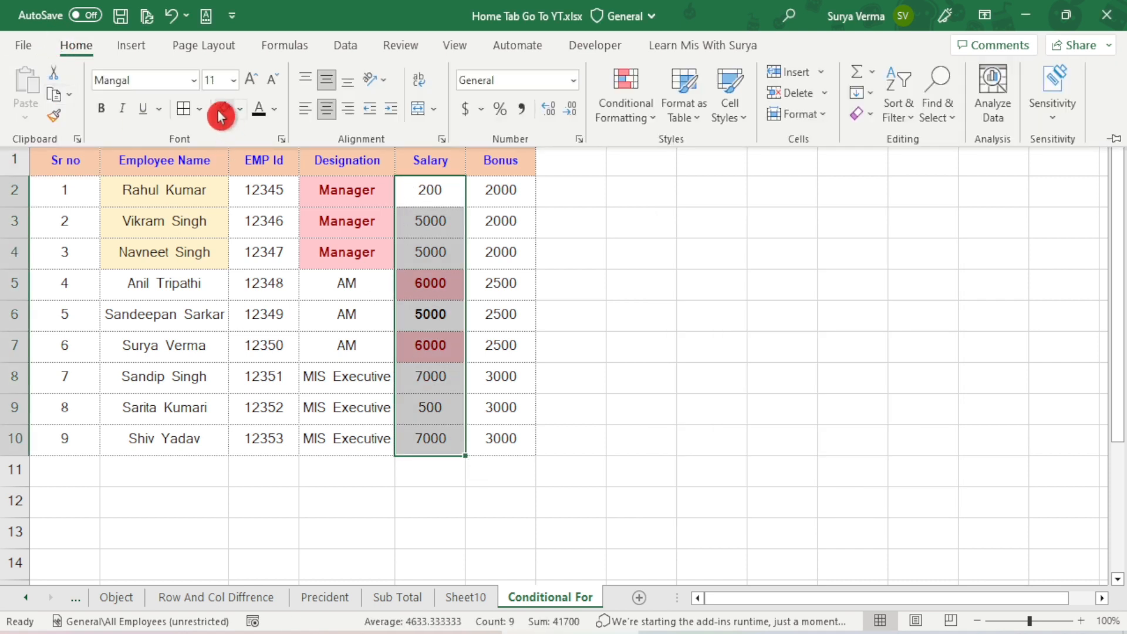
click(240, 109)
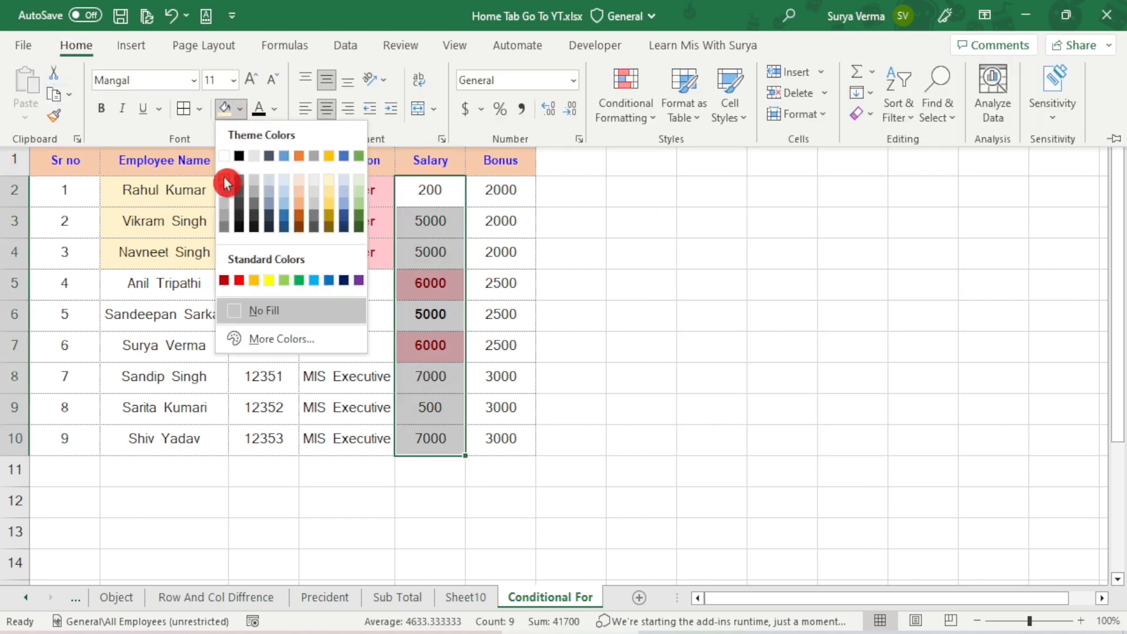
click(224, 218)
click(579, 332)
click(553, 334)
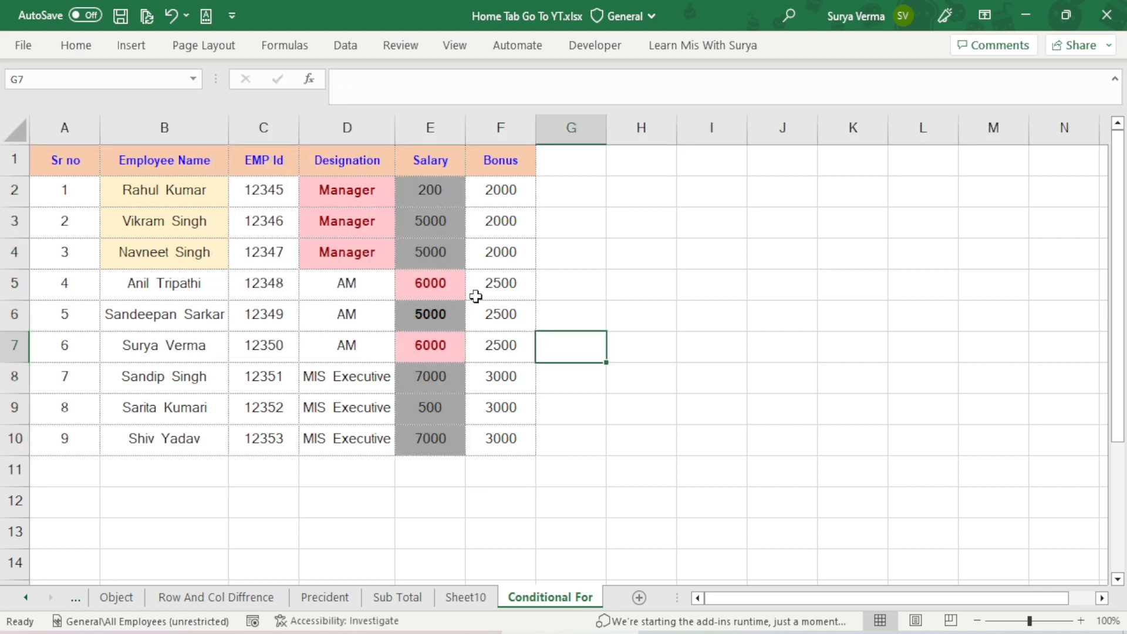
Step: Check the validation list in Salary cell E2 and look at cell E4
click(430, 189)
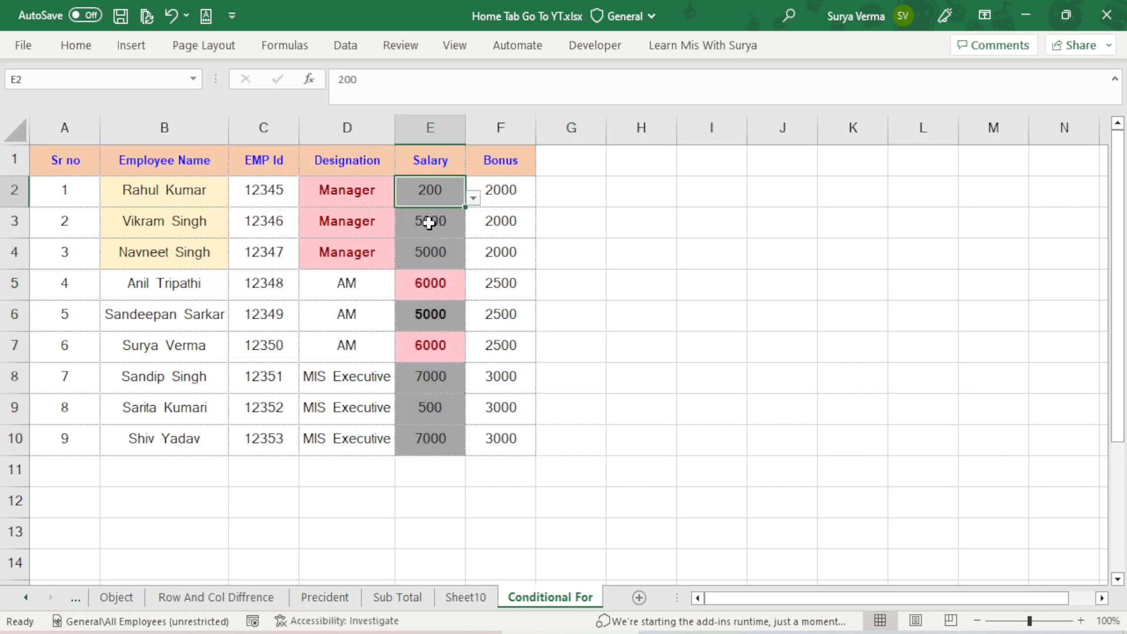
click(479, 205)
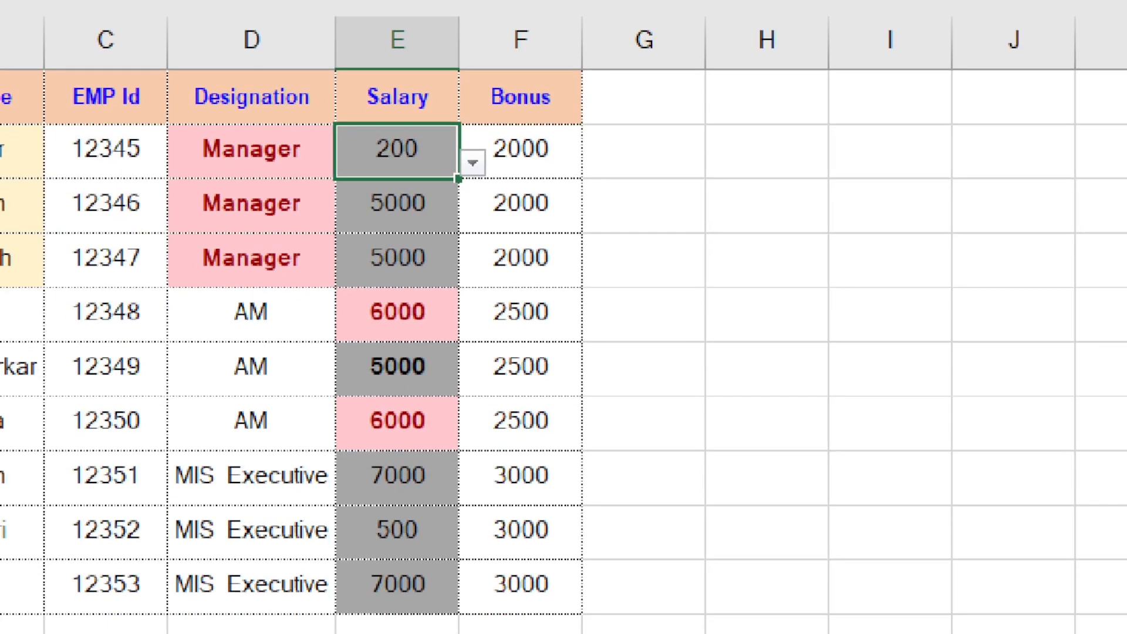
click(458, 280)
mouse_move(430, 171)
mouse_down()
mouse_move(429, 218)
mouse_move(497, 192)
mouse_move(480, 126)
mouse_move(447, 129)
mouse_up()
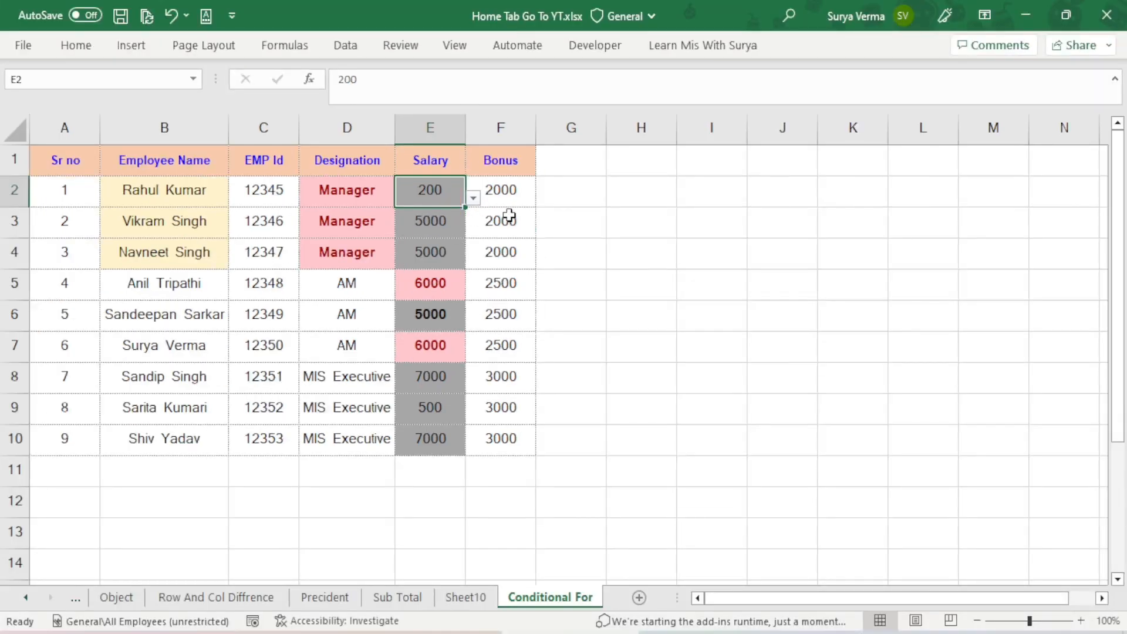
click(398, 259)
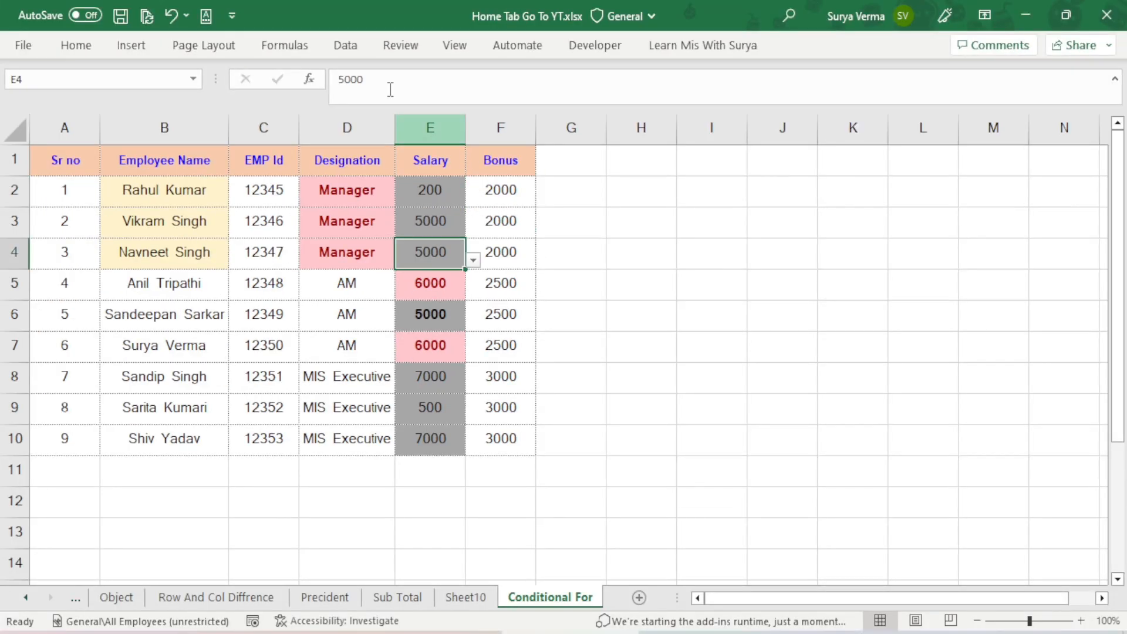
click(342, 47)
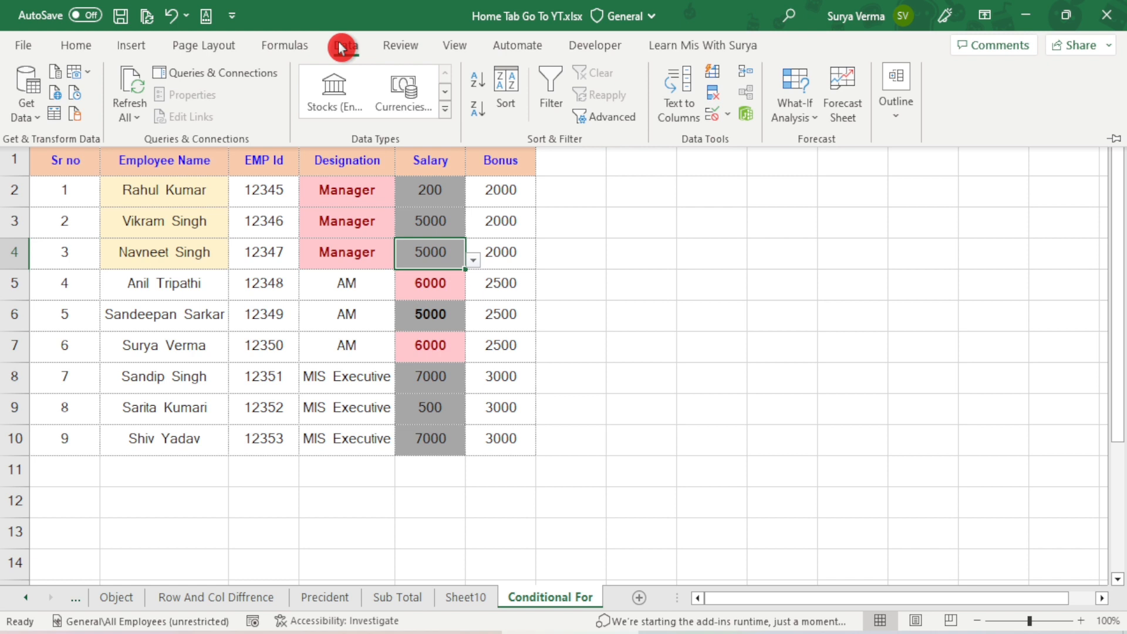
click(261, 442)
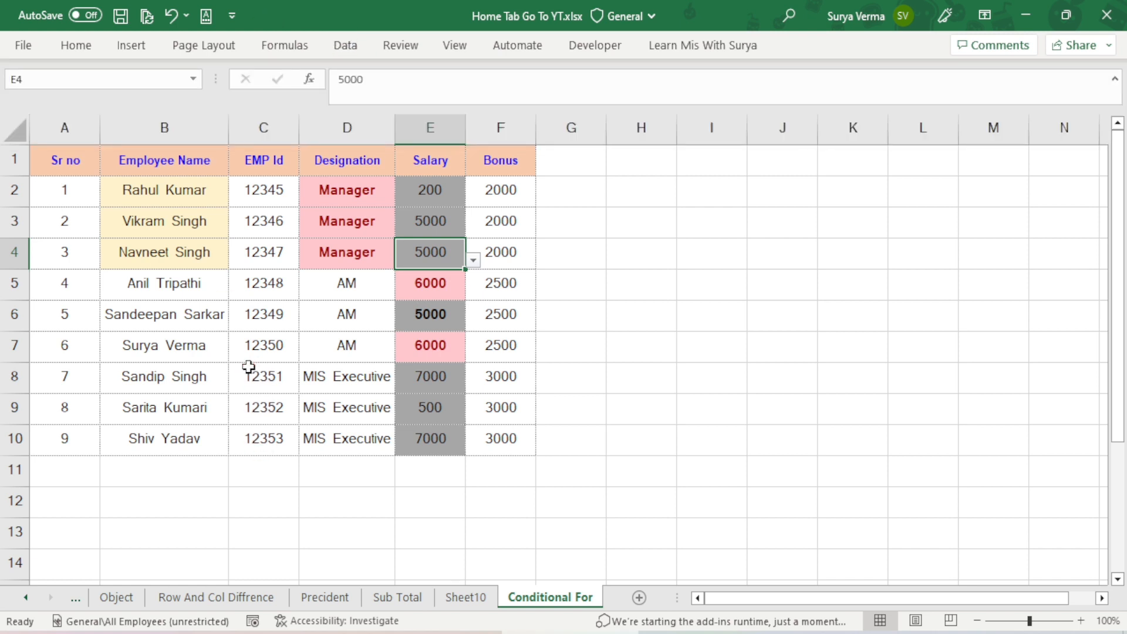
click(250, 346)
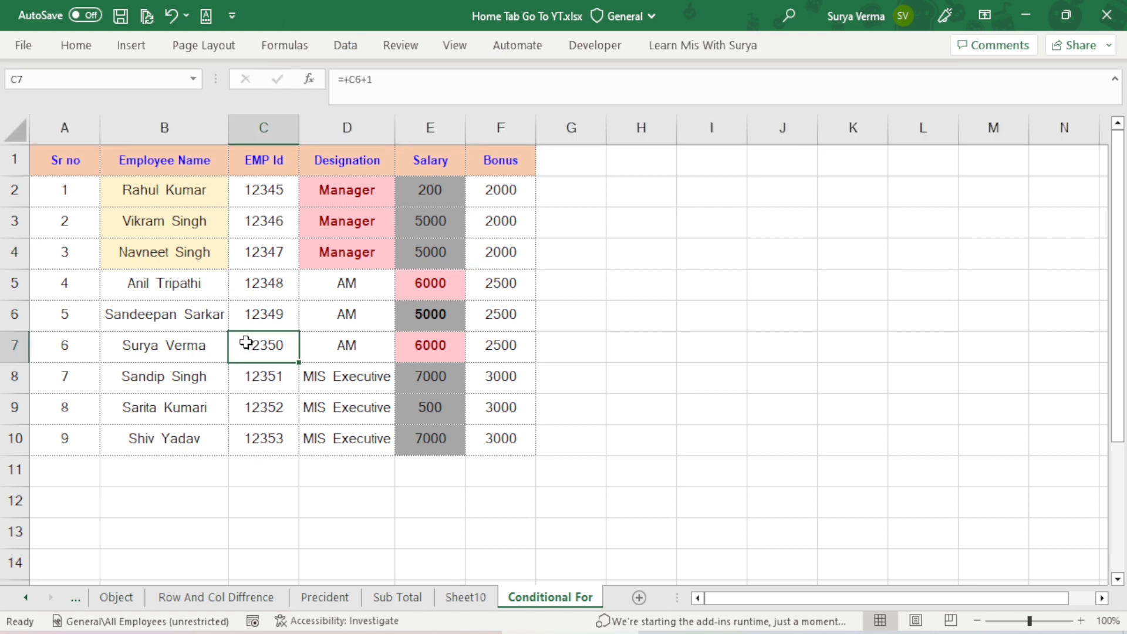
Step: Switch to the Data worksheet
click(28, 602)
click(28, 602)
click(28, 601)
click(111, 598)
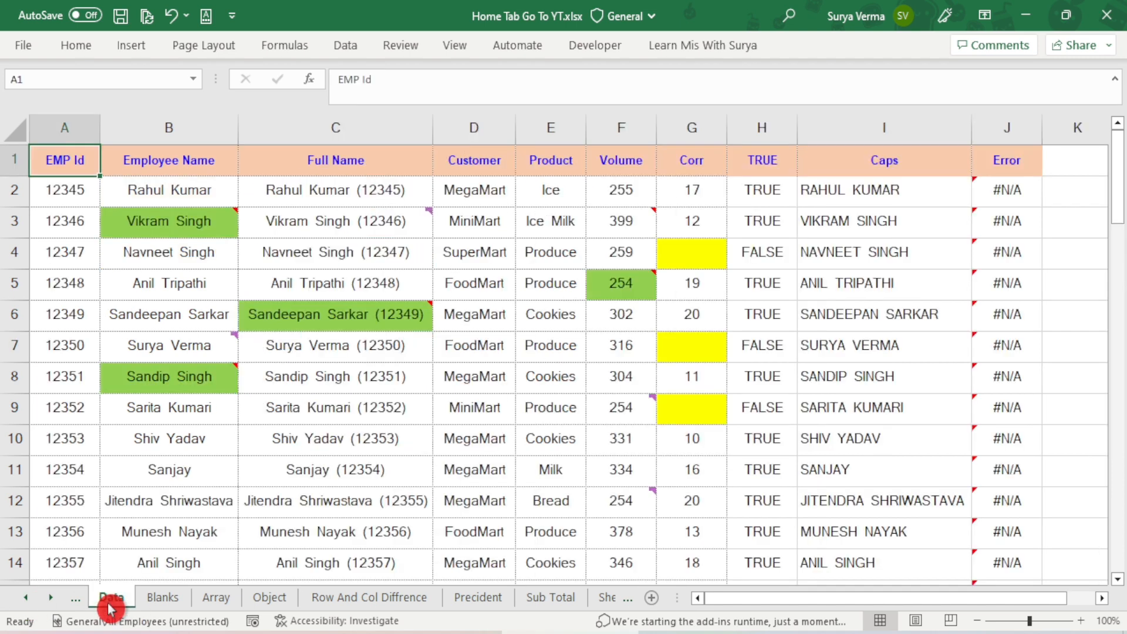
Step: Review the Go To Special options from cell D6 and close the dialog without applying any
click(463, 312)
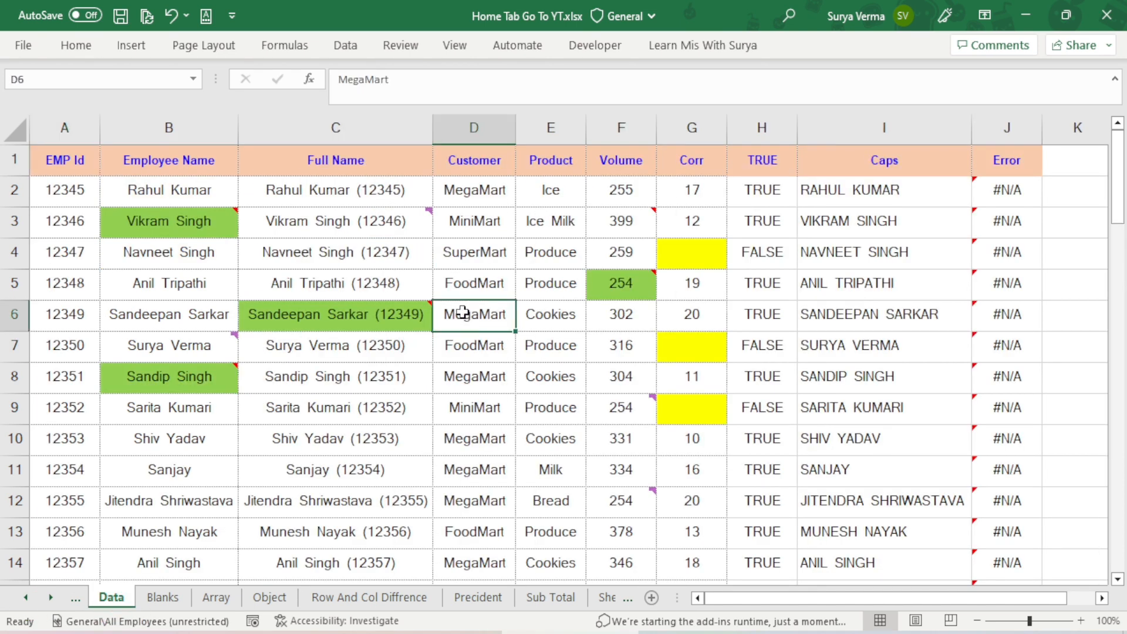
key(ctrl+g)
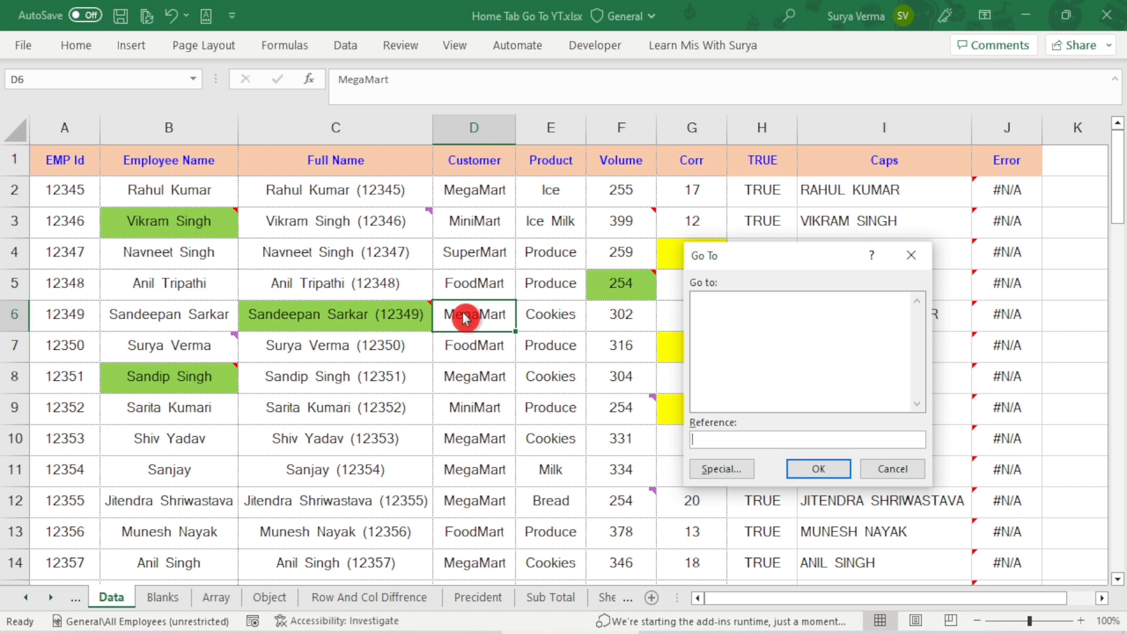
click(713, 470)
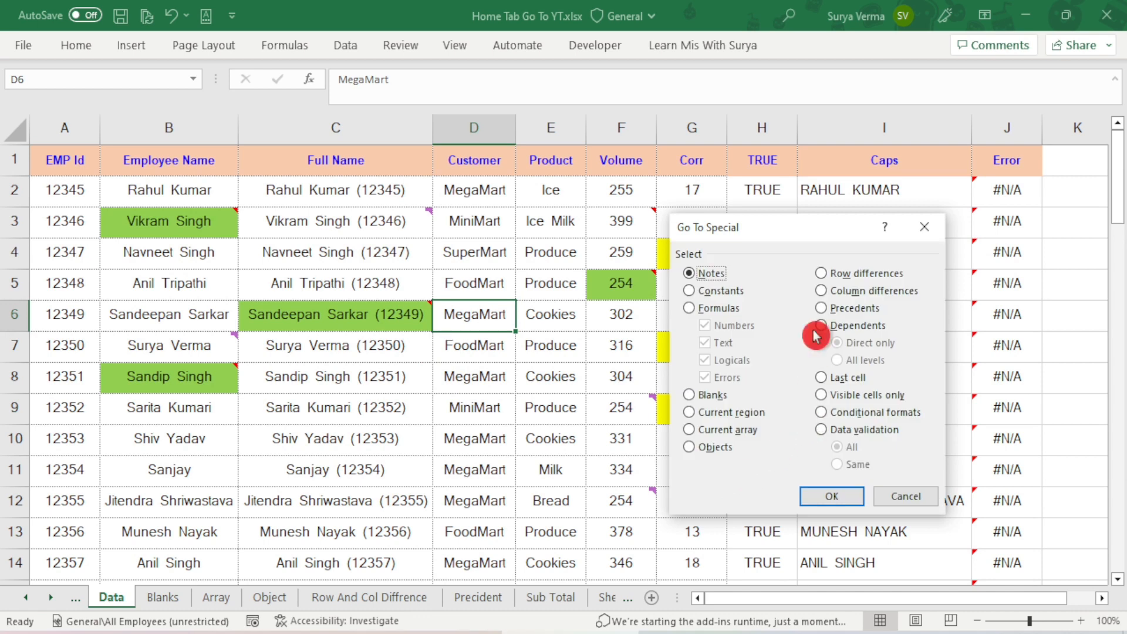
drag(783, 227, 477, 179)
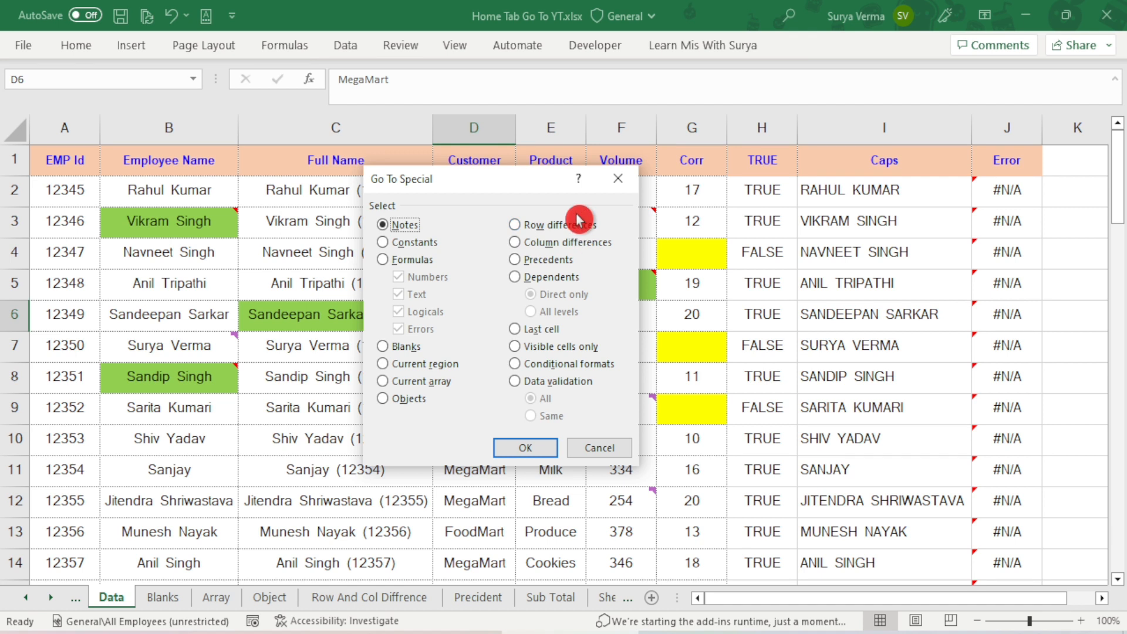
click(598, 447)
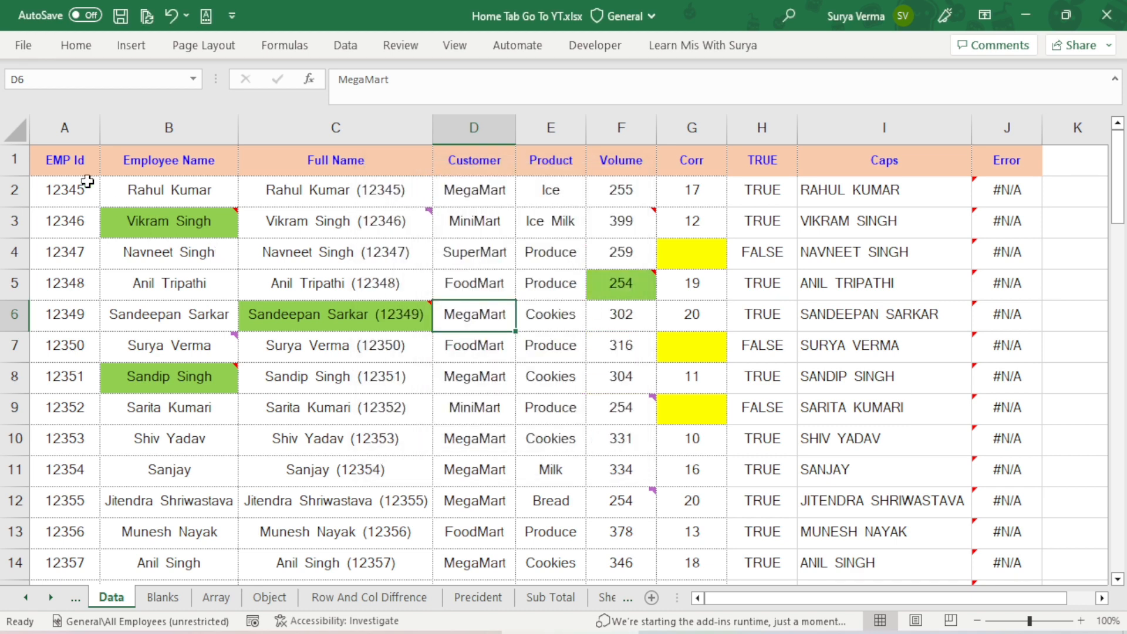
Step: Extend the selection from A1 over the whole data table, reselect only the header row A1:J1, and return to A1
click(69, 164)
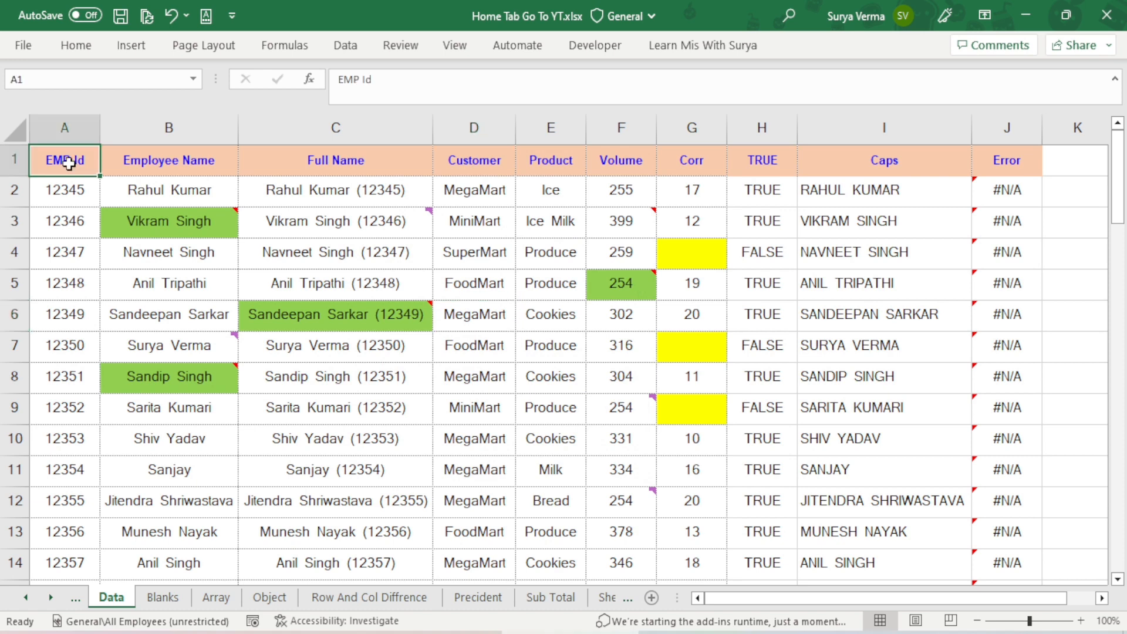
key(ctrl+shift+Right)
key(ctrl+shift+Down)
key(ctrl+Home)
key(ctrl+shift+Right)
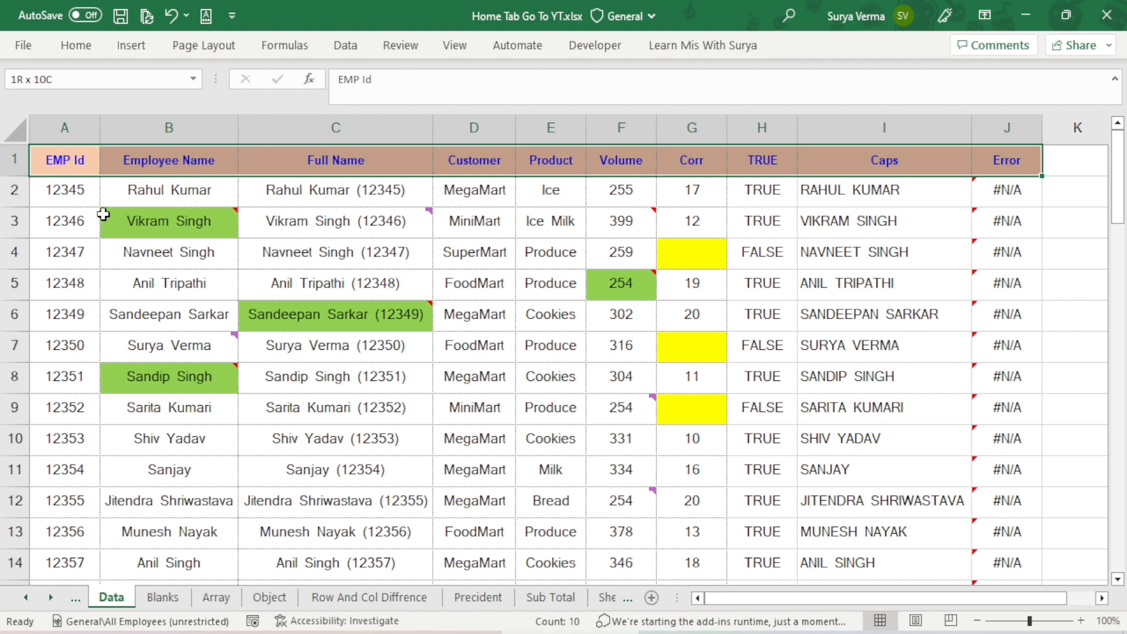
click(67, 152)
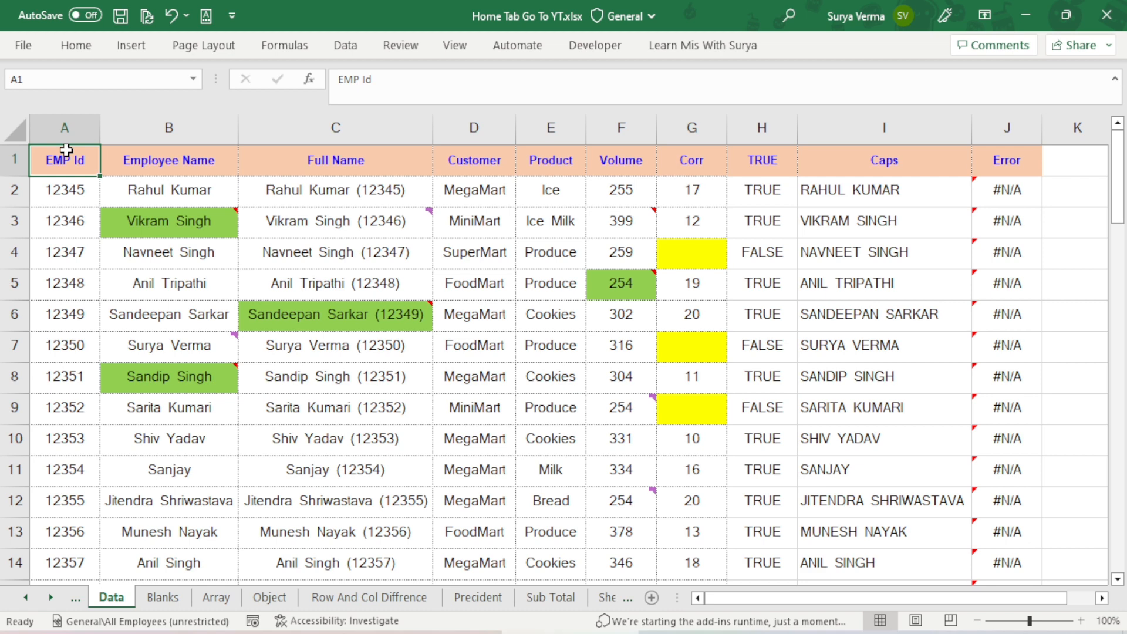
click(82, 600)
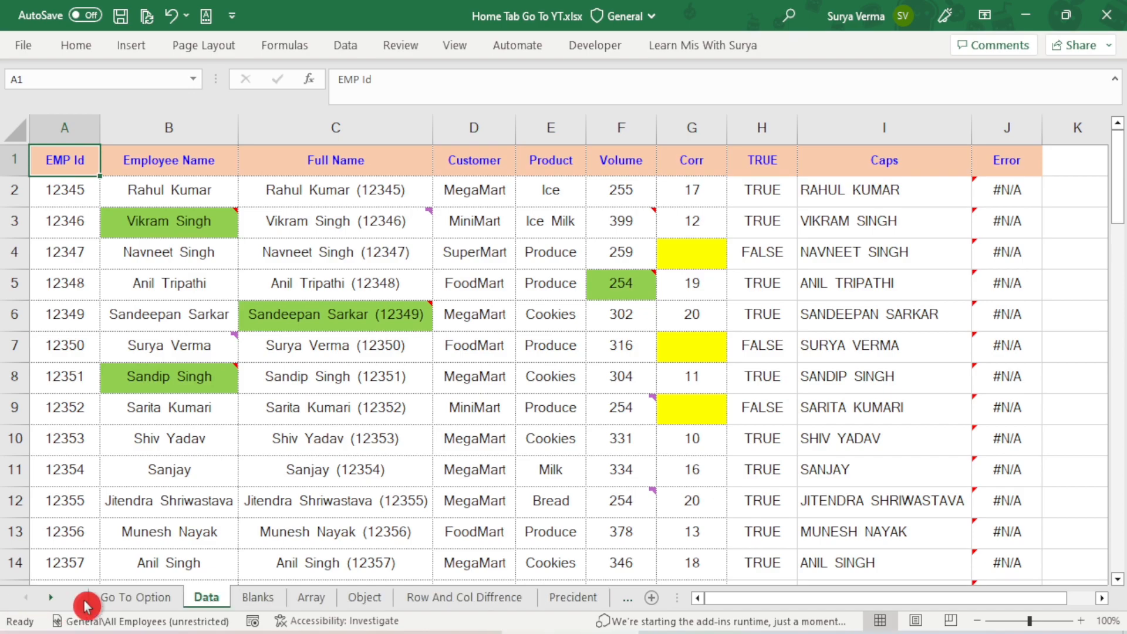
click(91, 600)
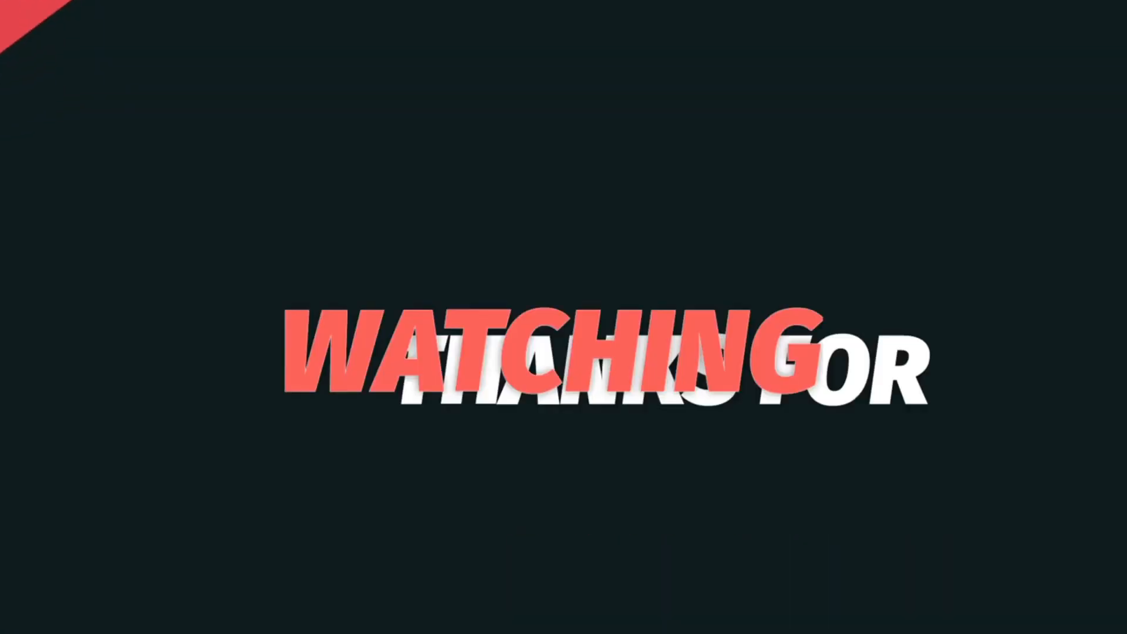